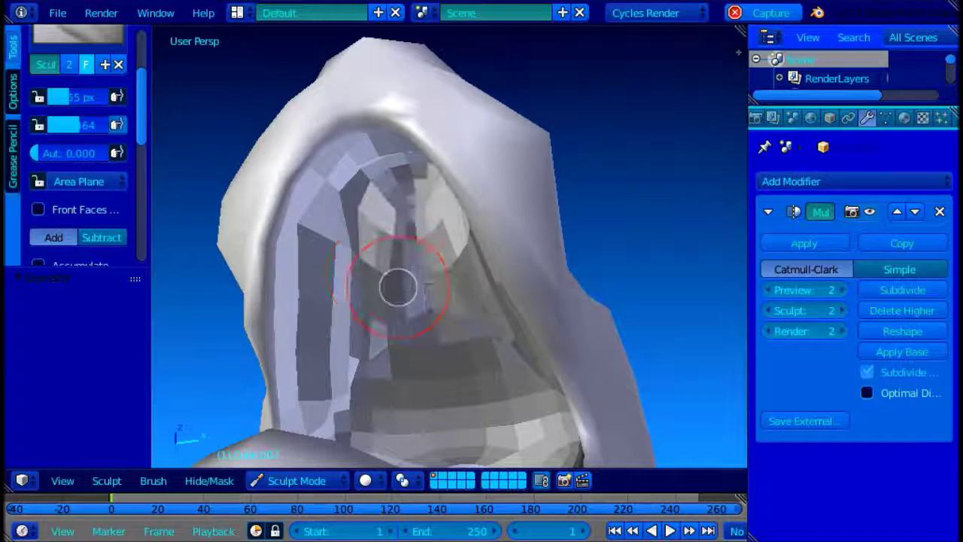
Step: Enter Edit Mode and move the two adjacent faces at the roof of the mouth downward along local Z
middle_drag(398, 287, 407, 178)
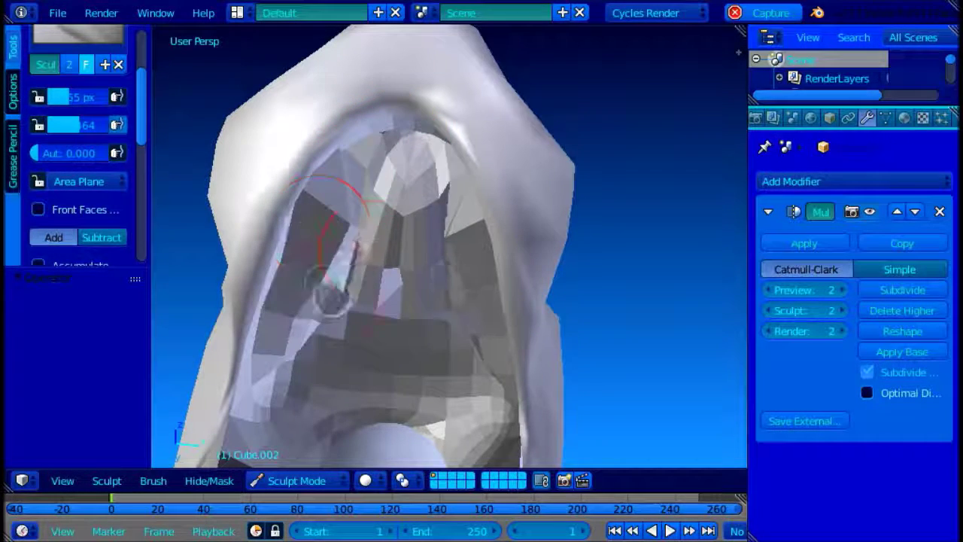
mouse_move(315, 304)
middle_down()
mouse_move(221, 243)
mouse_move(557, 342)
mouse_move(409, 331)
mouse_move(502, 234)
mouse_move(441, 276)
mouse_move(185, 401)
mouse_move(494, 245)
middle_up()
key(Tab)
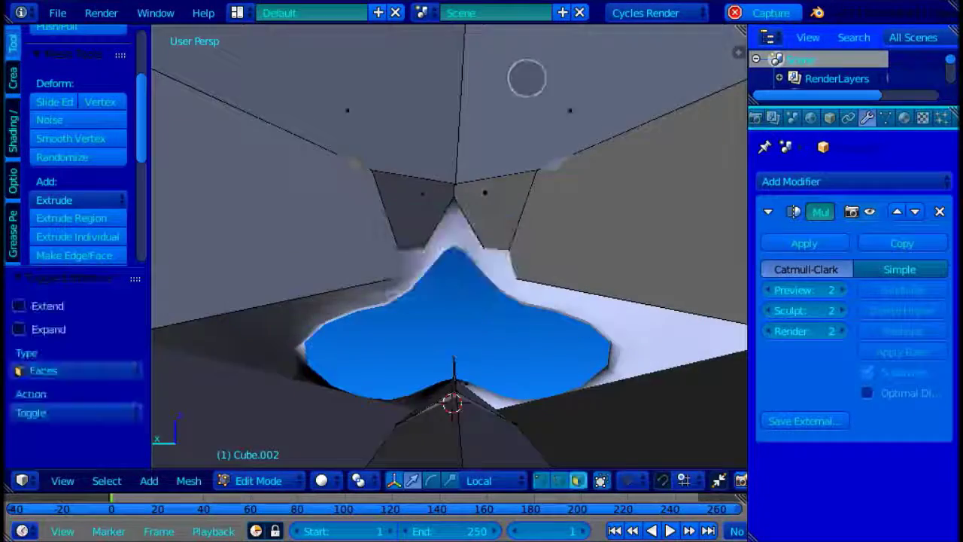
right_click(527, 78)
shift+right_click(423, 72)
drag(453, 45, 460, 163)
scroll(461, 165, down, 3)
middle_drag(461, 165, 184, 113)
Step: Switch to vertex selection and raise the front center vertex of the mouth roof about 0.29 along local Z
click(541, 480)
middle_drag(591, 155, 484, 170)
right_click(376, 150)
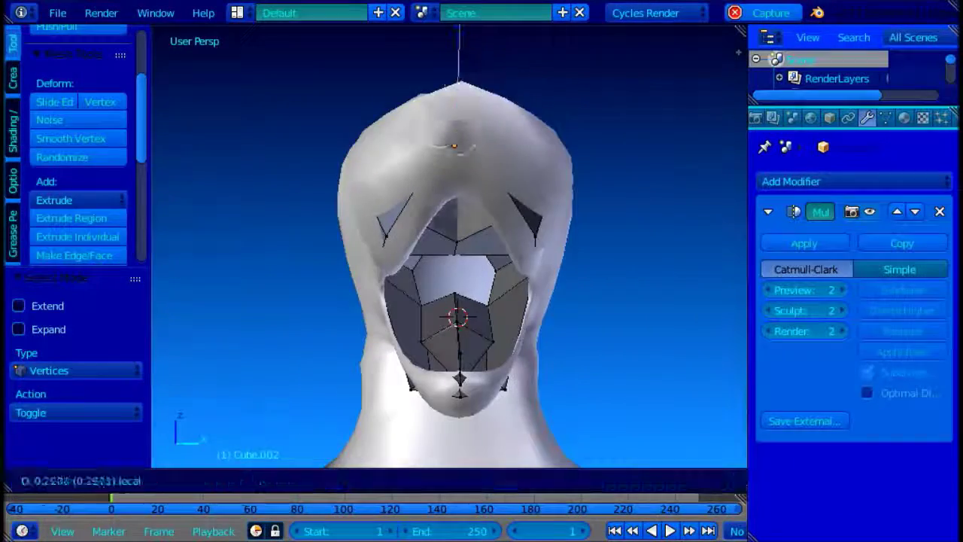
drag(479, 211, 451, 233)
key(z)
scroll(451, 234, up, 3)
drag(459, 123, 459, 117)
key(z)
Step: Raise the center vertex in the middle of the mouth roof about 0.24 along local Z
mouse_move(460, 128)
middle_down()
mouse_move(421, 163)
mouse_move(486, 172)
mouse_move(578, 311)
mouse_move(611, 324)
middle_up()
right_click(485, 172)
drag(462, 165, 462, 157)
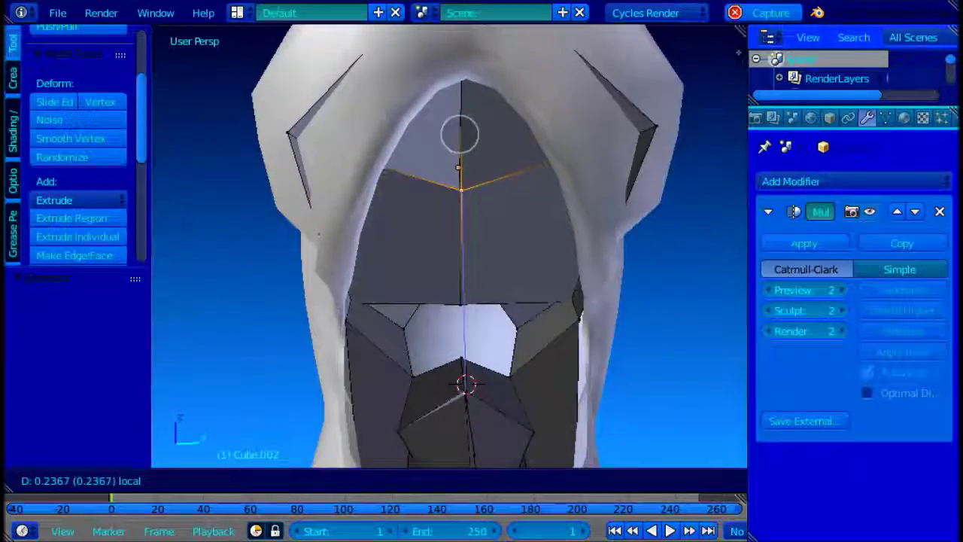
key(z)
middle_drag(459, 134, 209, 215)
key(z)
scroll(391, 168, down, 2)
middle_drag(391, 167, 413, 146)
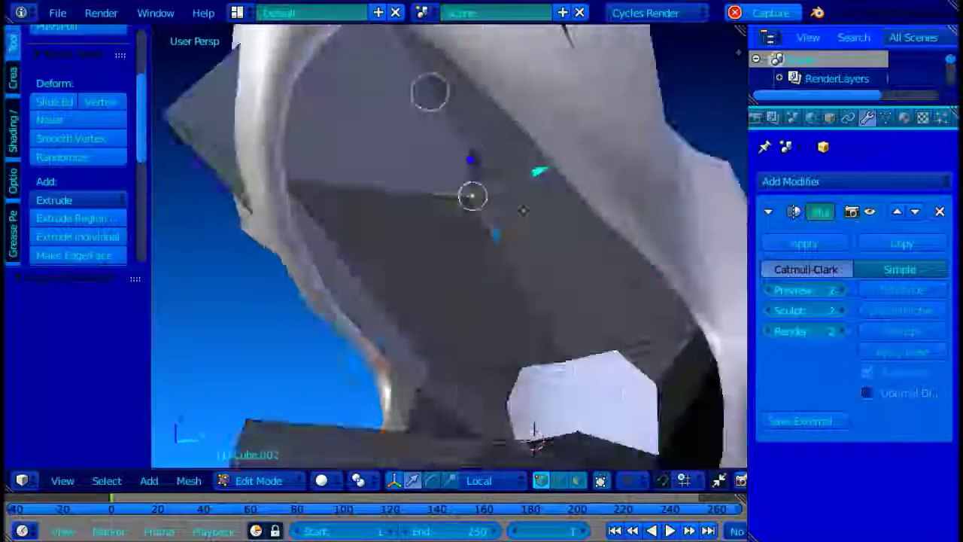
Step: Select two opposite vertices of the mouth roof and adjust their spacing along the X axis
key(z)
mouse_move(428, 90)
middle_down()
mouse_move(525, 76)
mouse_move(458, 299)
mouse_move(307, 310)
mouse_move(651, 180)
middle_up()
shift+right_click(632, 172)
key(x)
click(478, 162)
key(z)
middle_drag(371, 245, 562, 185)
key(Tab)
key(Tab)
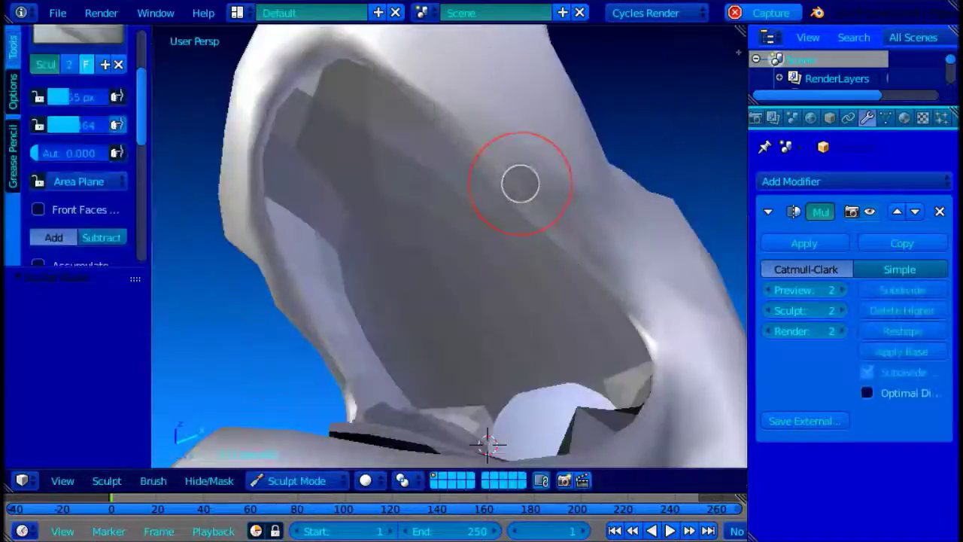
Step: Switch to face selection, select the large faces lining the mouth roof and subdivide them
mouse_move(518, 182)
middle_down()
mouse_move(342, 329)
mouse_move(451, 354)
middle_up()
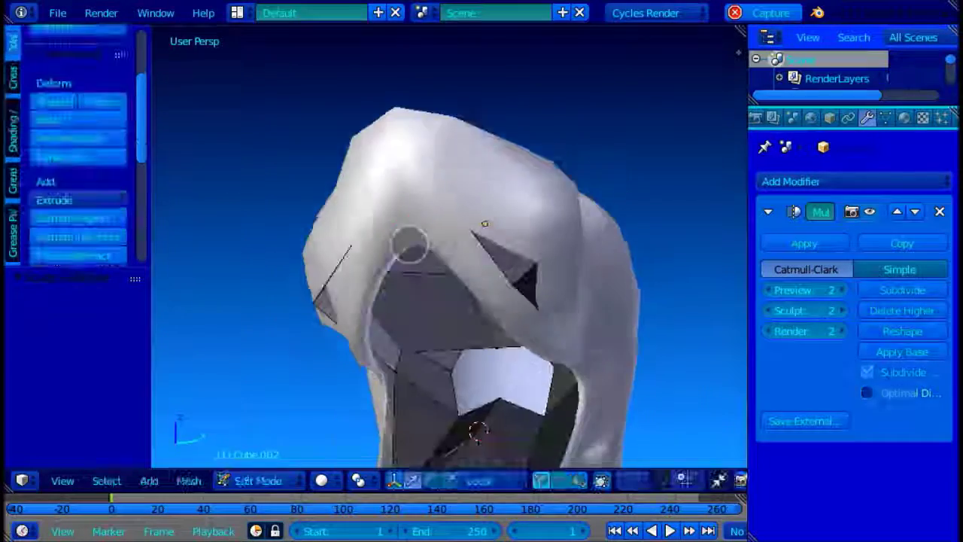
middle_drag(410, 245, 490, 255)
key(ctrl+Tab)
click(445, 276)
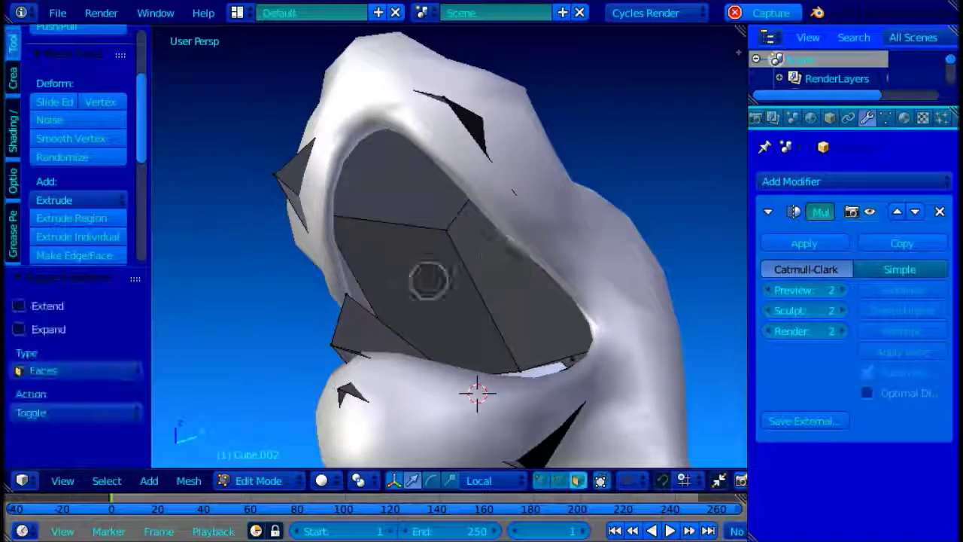
right_click(429, 279)
shift+right_click(406, 188)
shift+right_click(516, 293)
scroll(98, 129, down, 3)
click(94, 160)
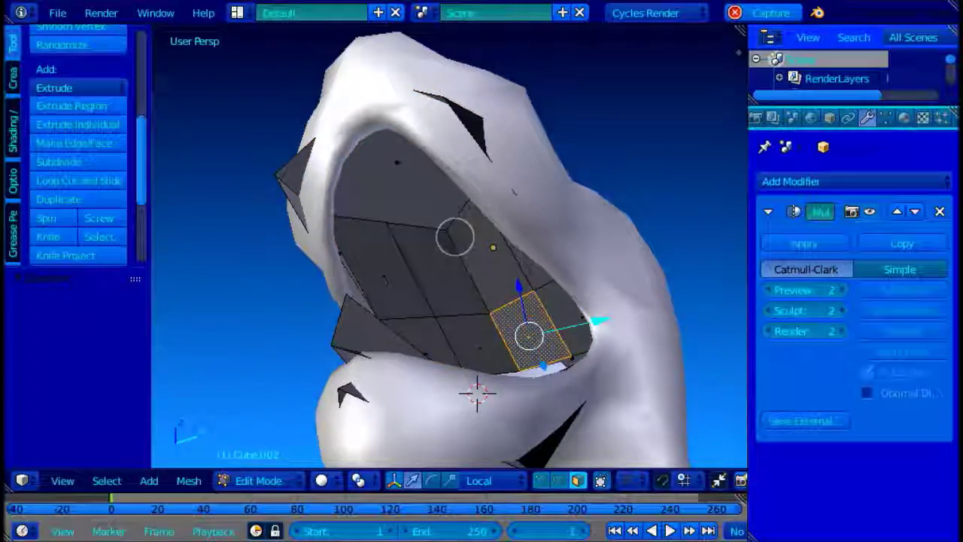
Step: Sculpt the upper inner edge of the mouth in Sculpt Mode with the brush set to Add
mouse_move(455, 232)
middle_down()
mouse_move(672, 280)
mouse_move(385, 296)
mouse_move(348, 159)
middle_up()
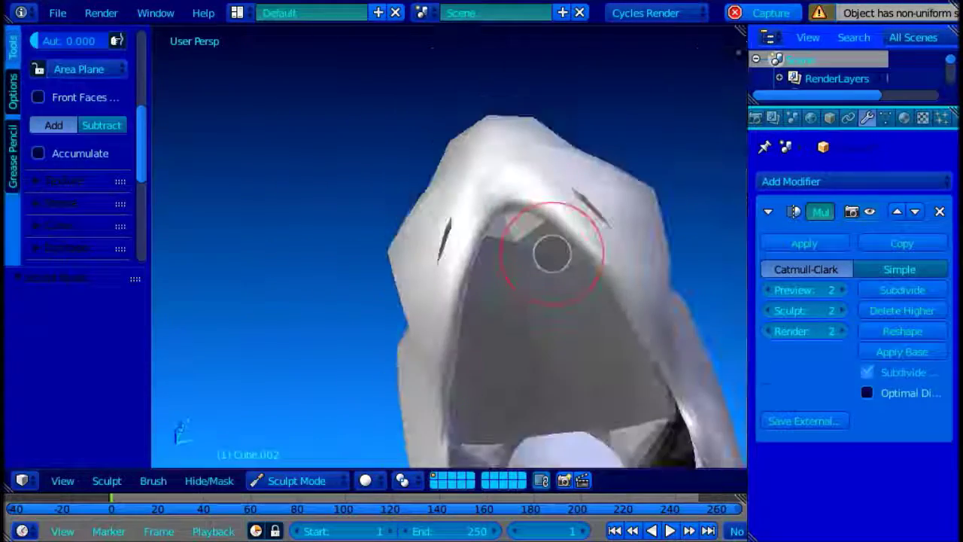
mouse_move(550, 253)
middle_down()
mouse_move(519, 384)
mouse_move(561, 247)
middle_up()
scroll(542, 258, down, 3)
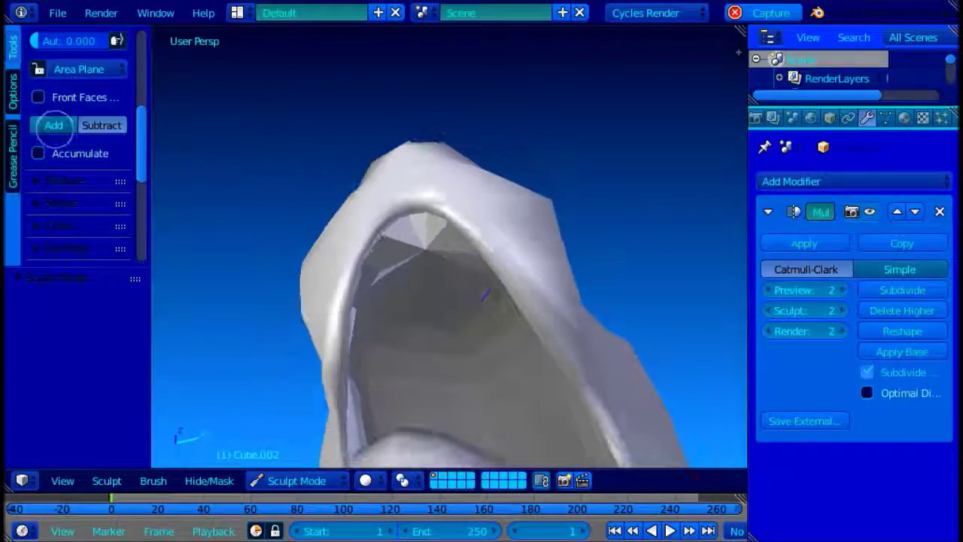
scroll(492, 224, up, 3)
mouse_move(492, 224)
middle_down()
mouse_move(462, 271)
mouse_move(529, 361)
mouse_move(465, 353)
middle_up()
drag(301, 344, 295, 311)
middle_drag(302, 166, 583, 189)
mouse_move(403, 154)
middle_down()
mouse_move(426, 200)
mouse_move(319, 138)
middle_up()
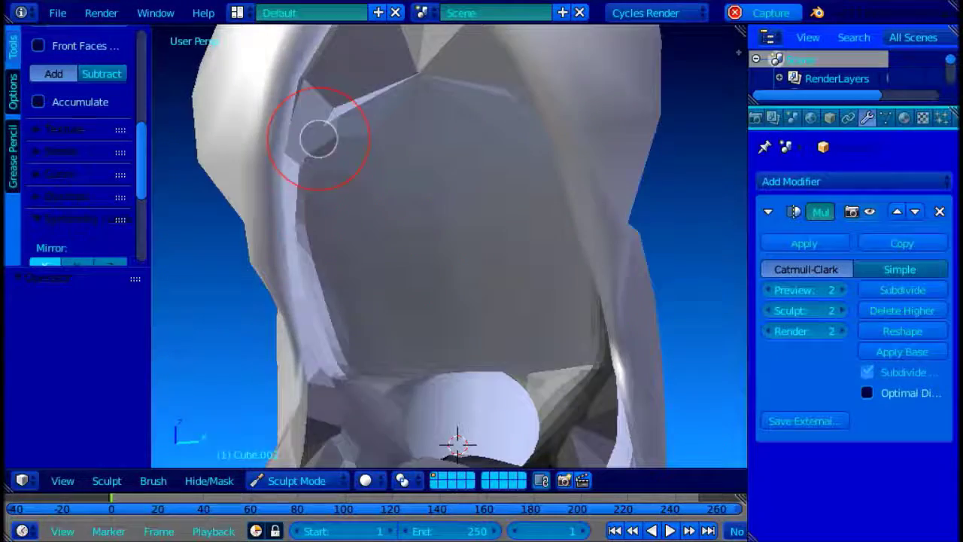
Step: Carve the inner side wall of the mouth with the sculpt brush set to Subtract
mouse_move(314, 338)
middle_down()
mouse_move(260, 238)
mouse_move(453, 228)
mouse_move(323, 215)
mouse_move(376, 113)
mouse_move(375, 225)
mouse_move(689, 232)
mouse_move(79, 79)
middle_up()
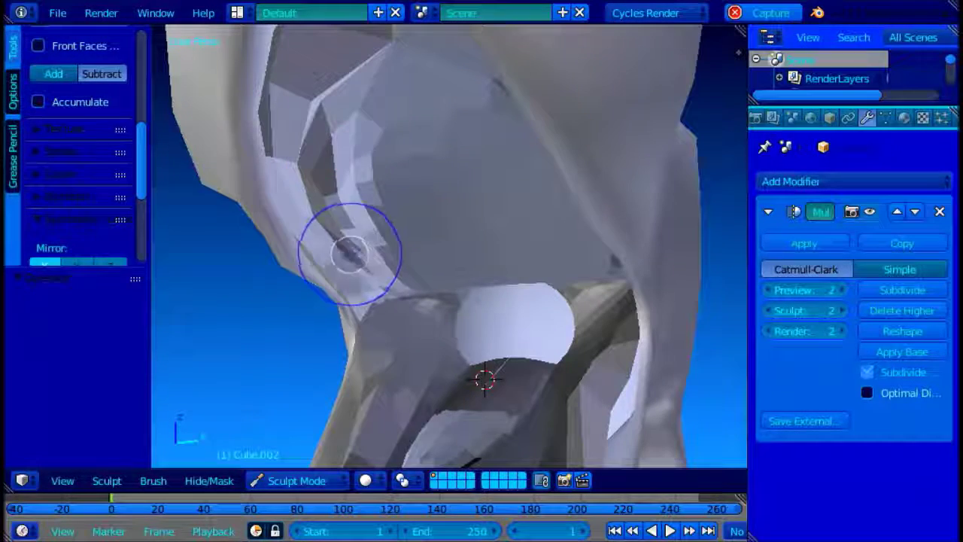
mouse_move(331, 82)
middle_down()
mouse_move(458, 221)
mouse_move(445, 218)
middle_up()
key(Tab)
scroll(441, 213, up, 2)
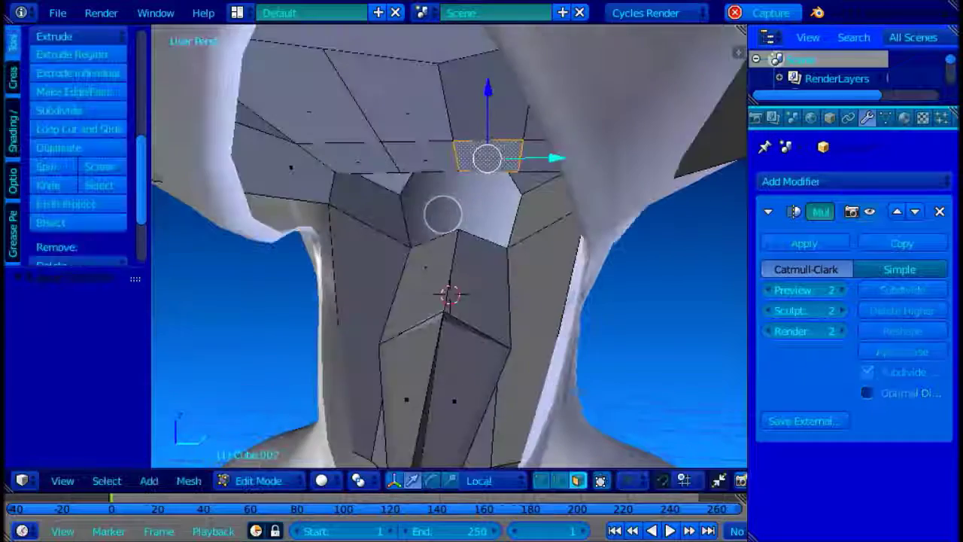
key(Tab)
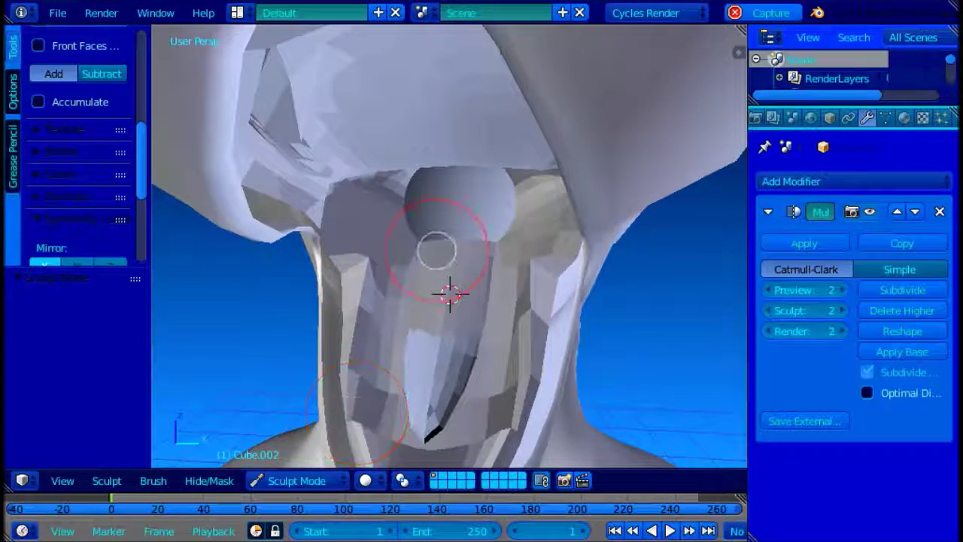
Step: Select the two center edges at the rear of the mouth roof and move them 0.084 along Z
key(Tab)
scroll(462, 189, up, 2)
middle_drag(462, 188, 478, 241)
click(432, 212)
right_click(454, 219)
shift+right_click(534, 224)
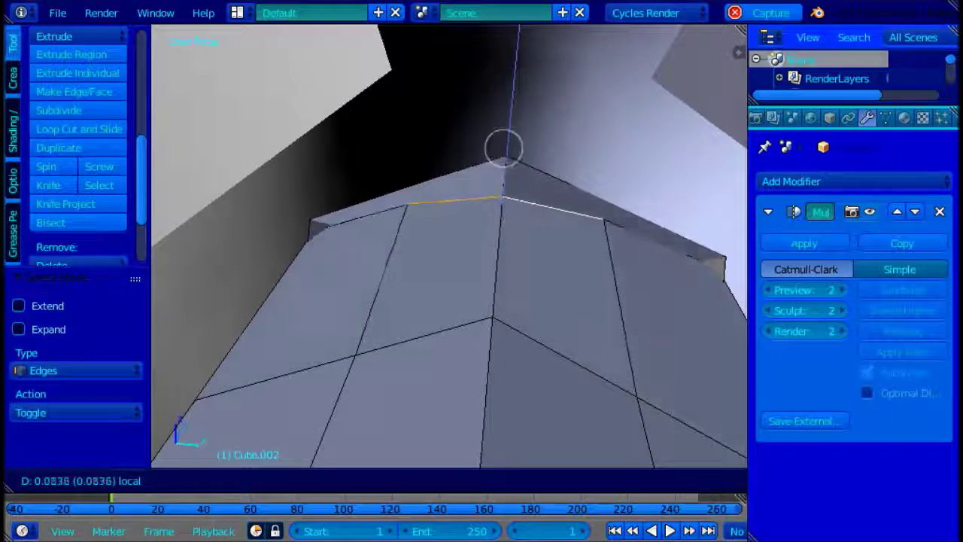
click(503, 149)
scroll(533, 188, down, 9)
middle_drag(529, 43, 464, 156)
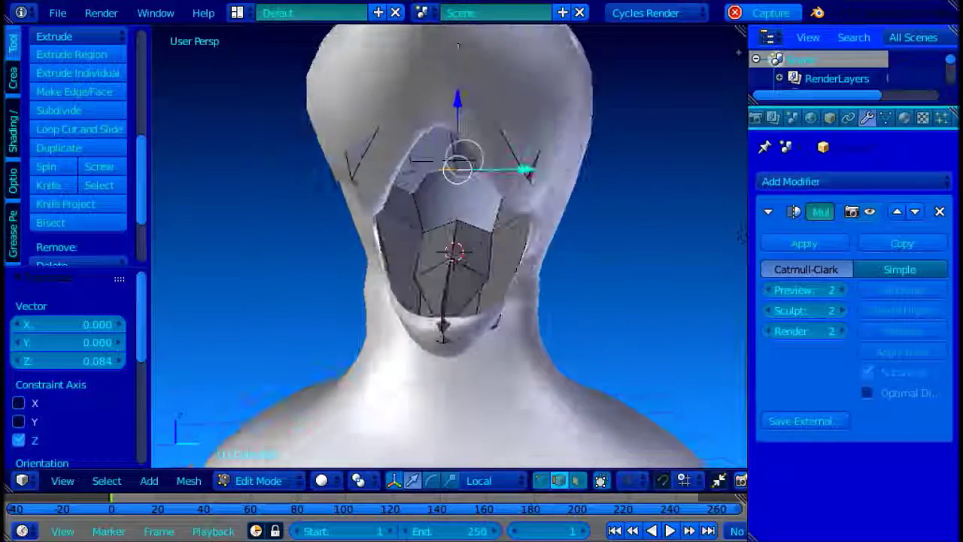
Step: Examine the tongue and lower jaw inside the mouth from several angles in Sculpt Mode
scroll(465, 156, up, 3)
key(Tab)
middle_drag(469, 339, 388, 350)
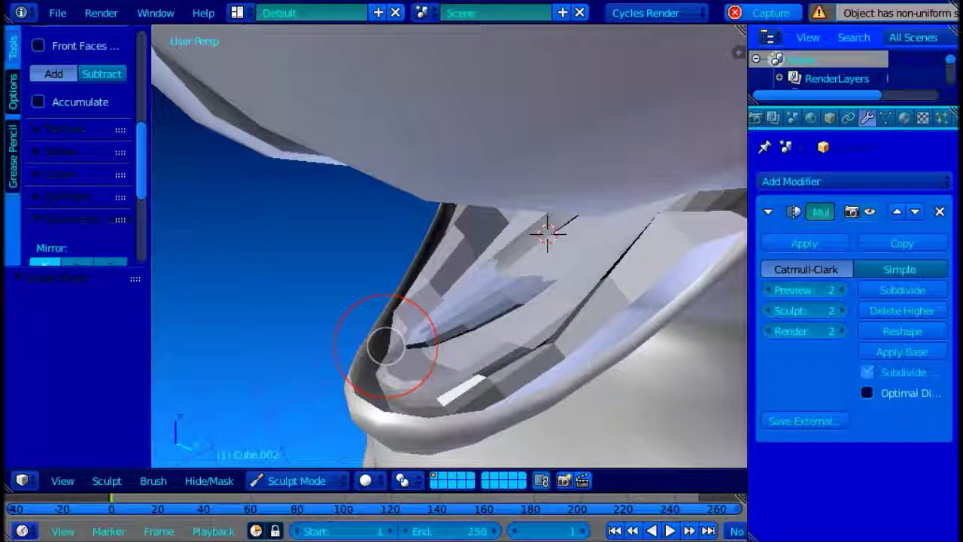
mouse_move(445, 190)
middle_down()
mouse_move(402, 236)
mouse_move(518, 55)
mouse_move(652, 43)
mouse_move(471, 291)
mouse_move(415, 150)
middle_up()
scroll(471, 290, up, 2)
scroll(415, 150, down, 2)
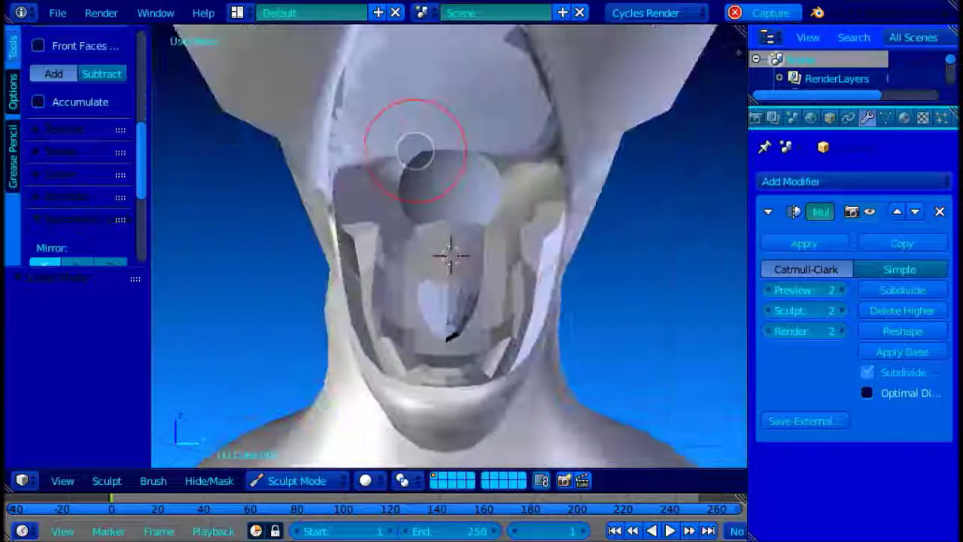
Step: Switch to Object Mode, deselect the character and add a cube at the 3D cursor inside the mouth
key(Tab)
click(265, 480)
click(260, 456)
scroll(449, 246, down, 1)
key(a)
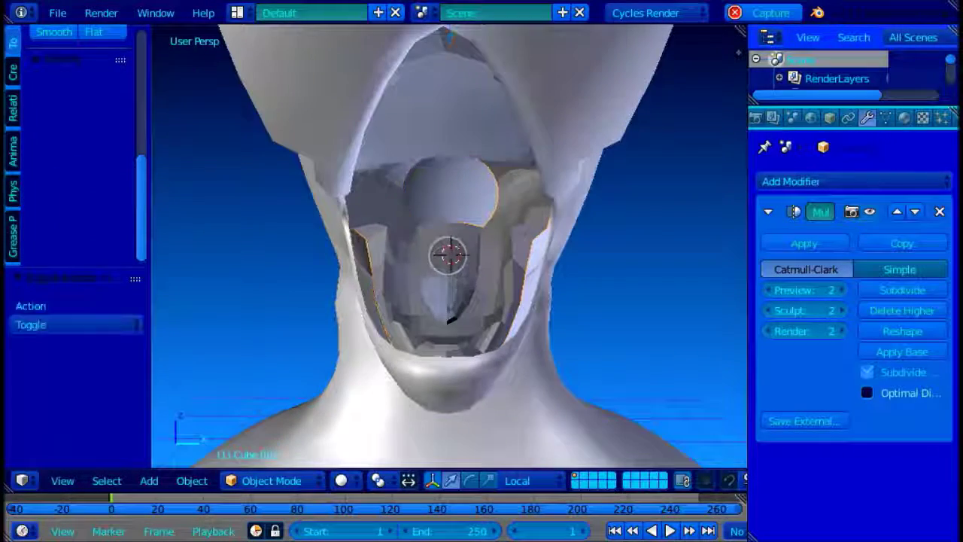
scroll(449, 249, down, 2)
key(shift+a)
mouse_move(449, 246)
click(505, 266)
scroll(556, 237, down, 2)
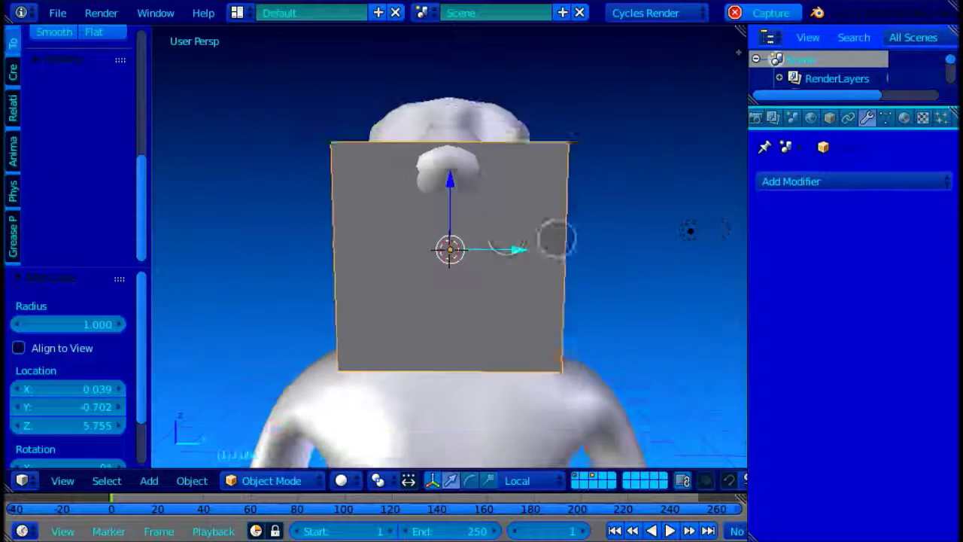
Step: Scale the cube down to fit inside the mouth and set up a Mirror modifier on its X axis
key(s)
click(468, 244)
scroll(481, 241, up, 8)
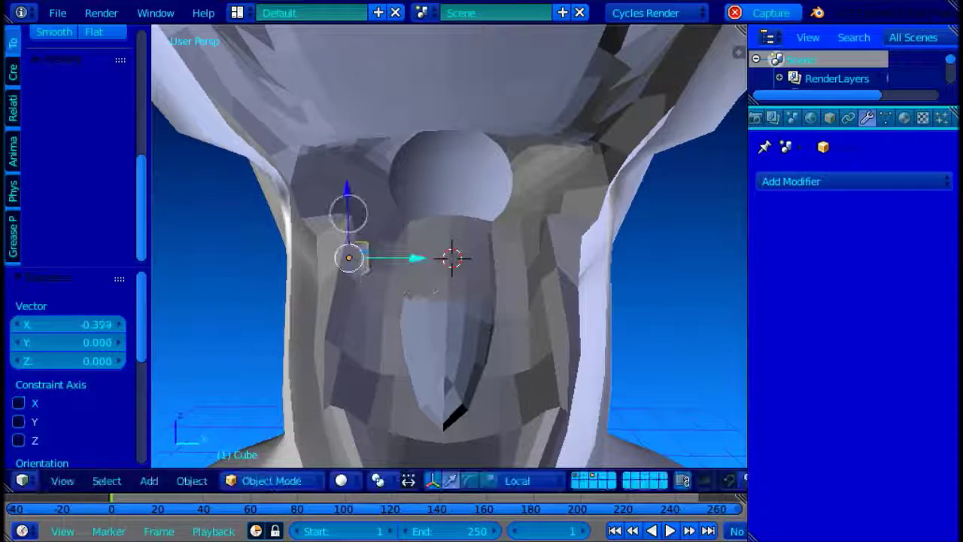
click(443, 165)
scroll(443, 165, up, 2)
middle_drag(421, 177, 234, 237)
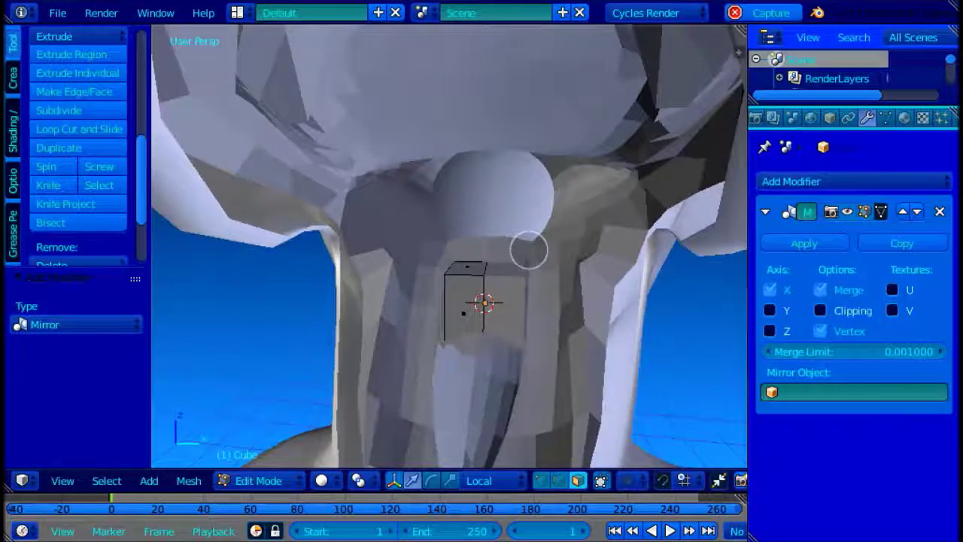
Step: Move the half-cube sideways away from the mirror plane and fill its open inner side with a face
middle_drag(529, 249, 553, 319)
key(a)
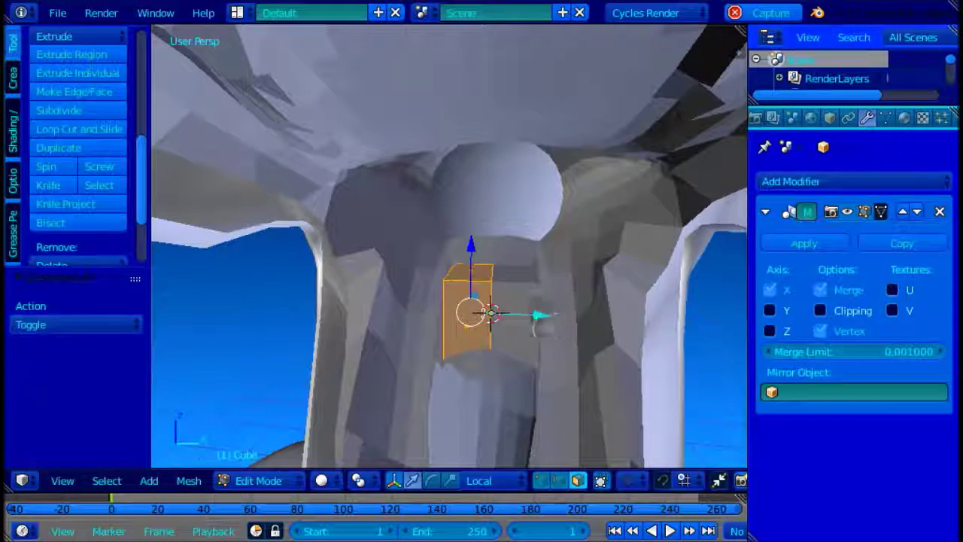
click(477, 313)
key(ctrl+Tab)
right_click(419, 271)
shift+right_click(413, 351)
key(f)
Step: Narrow the block by moving its inner side outward along X
scroll(421, 309, up, 2)
middle_drag(422, 310, 474, 286)
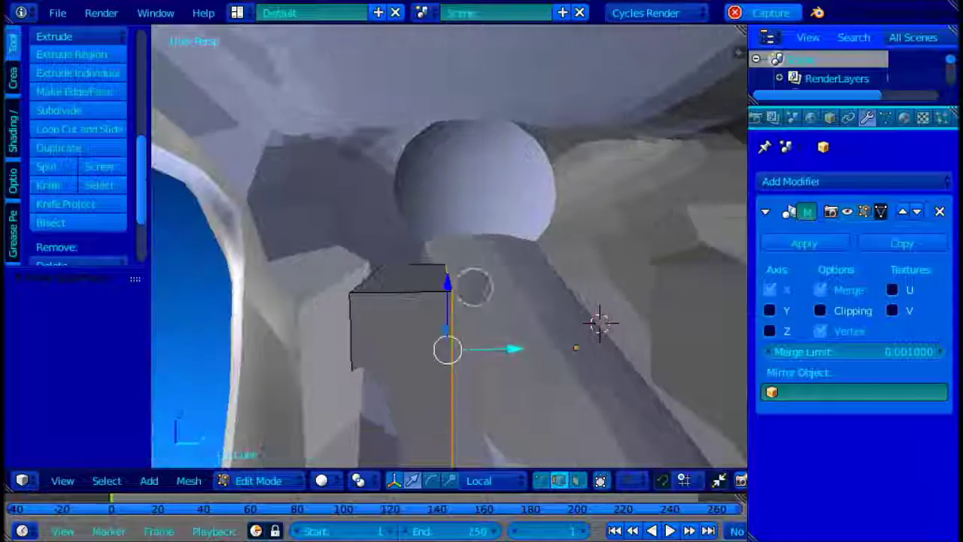
drag(478, 352, 416, 349)
middle_drag(365, 337, 212, 302)
Step: Select the whole block, raise it 0.078 along Z and tilt it about the global X axis
key(a)
key(a)
drag(451, 300, 450, 253)
key(r)
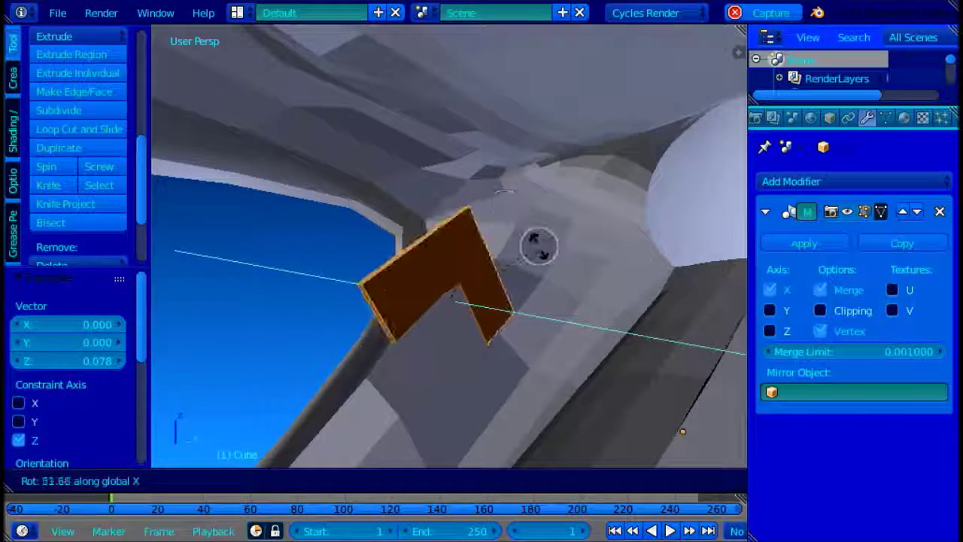
click(528, 264)
Step: Rotate the block 11.835° about the global Z axis and shift it -0.049 along X
middle_drag(527, 264, 467, 302)
drag(460, 303, 466, 304)
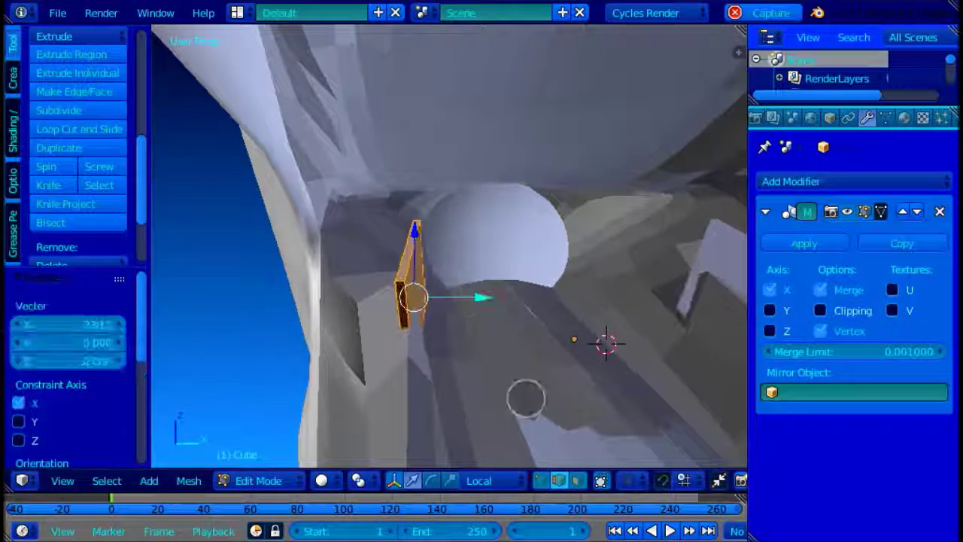
key(r)
key(z)
click(484, 357)
click(476, 287)
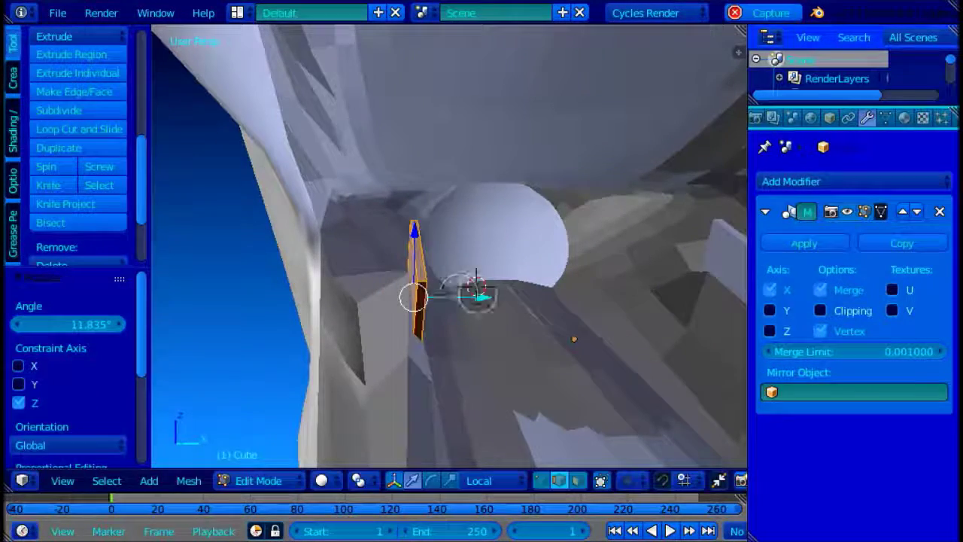
drag(447, 302, 437, 301)
key(s)
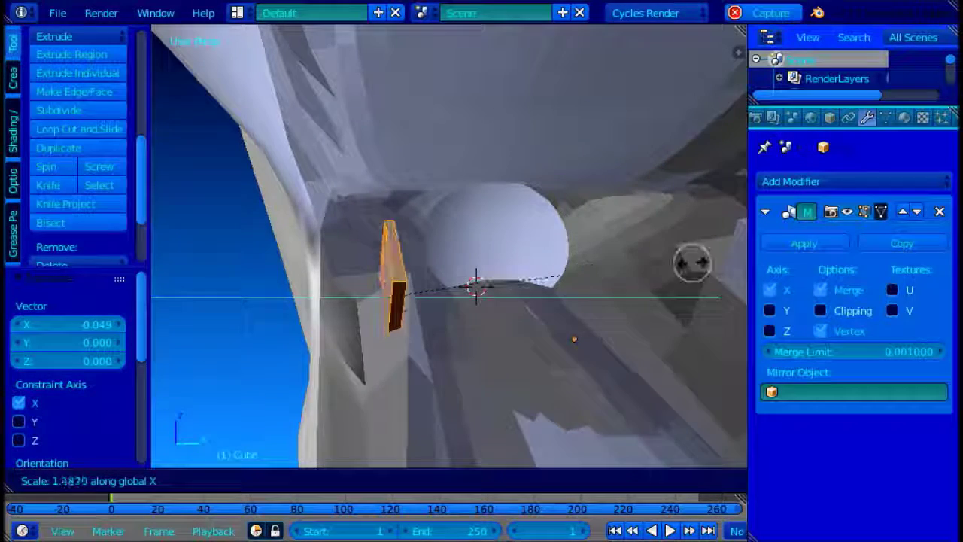
right_click(598, 272)
Step: Switch to face selection and move the block's inner side face 0.025 along X
middle_drag(598, 273, 351, 282)
scroll(103, 218, down, 1)
scroll(103, 219, up, 1)
key(ctrl+Tab)
click(337, 307)
right_click(411, 316)
drag(447, 325, 448, 325)
shift+middle_drag(447, 319, 510, 316)
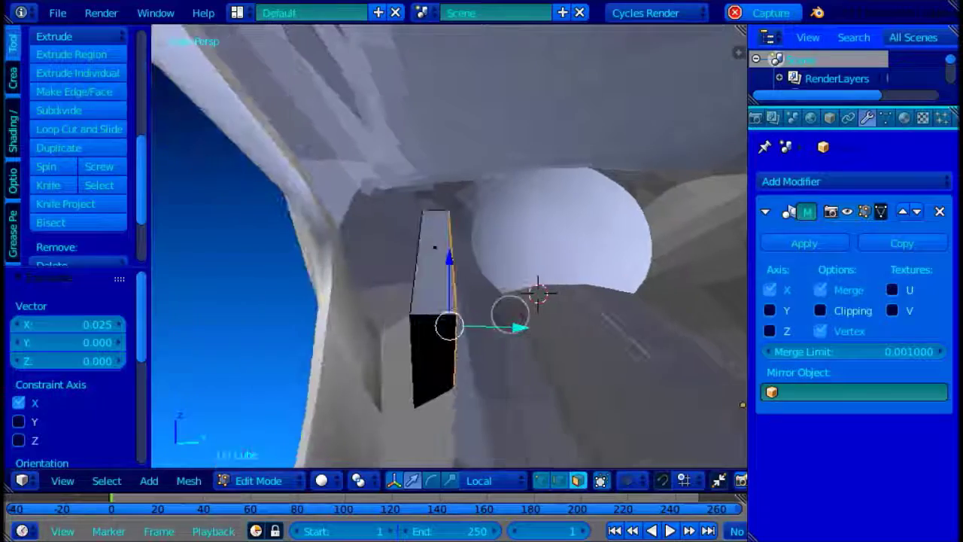
Step: Move the block's outer side face -0.035 along X and rotate it slightly
middle_drag(372, 314, 388, 314)
drag(406, 328, 405, 329)
middle_drag(407, 327, 536, 305)
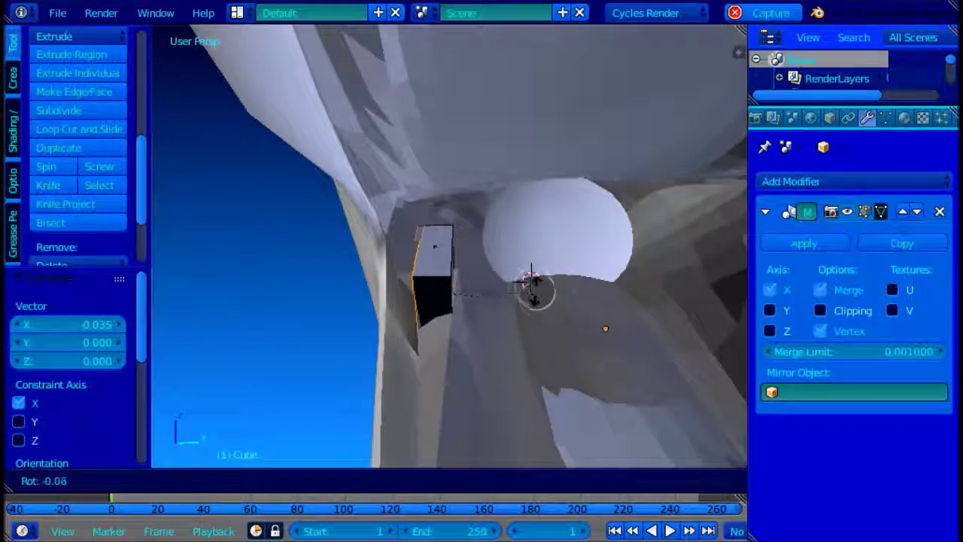
click(532, 275)
Step: Select the block's top and bottom faces and scale them by 0.54 along Z
scroll(497, 275, up, 1)
right_click(432, 261)
key(z)
shift+right_click(442, 328)
key(z)
key(s)
key(z)
click(505, 305)
Step: Try to enlarge the bottom face of the block
mouse_move(505, 304)
middle_down()
mouse_move(464, 299)
mouse_move(517, 309)
middle_up()
key(z)
right_click(426, 335)
key(z)
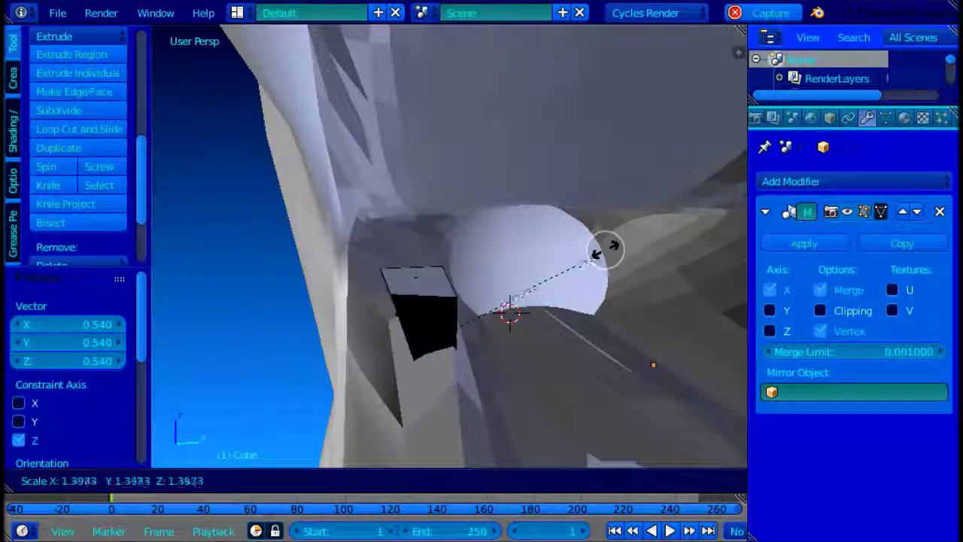
click(697, 182)
key(z)
key(ctrl+z)
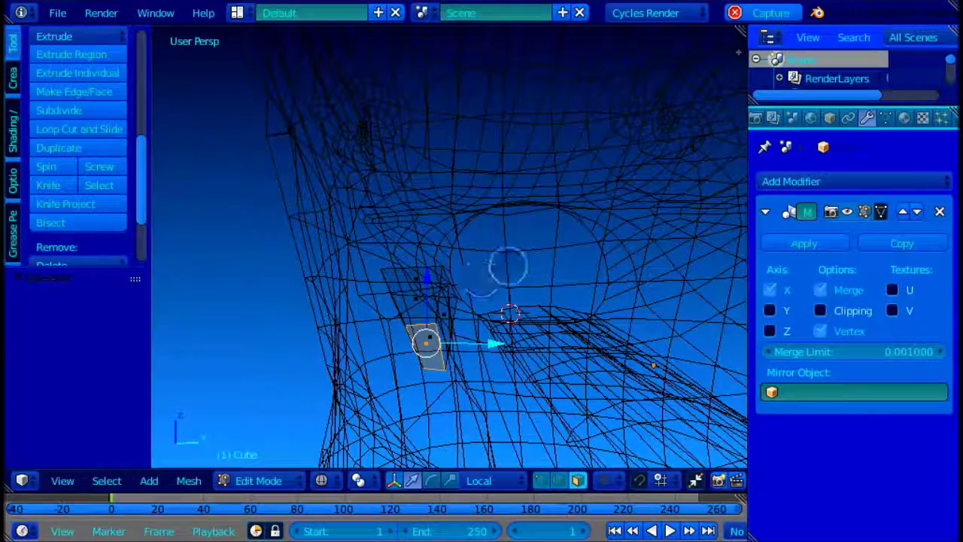
Step: Switch to edge selection, lower the selected part of the block along Z and scale it by 0.789
click(643, 209)
key(ctrl+Tab)
click(450, 331)
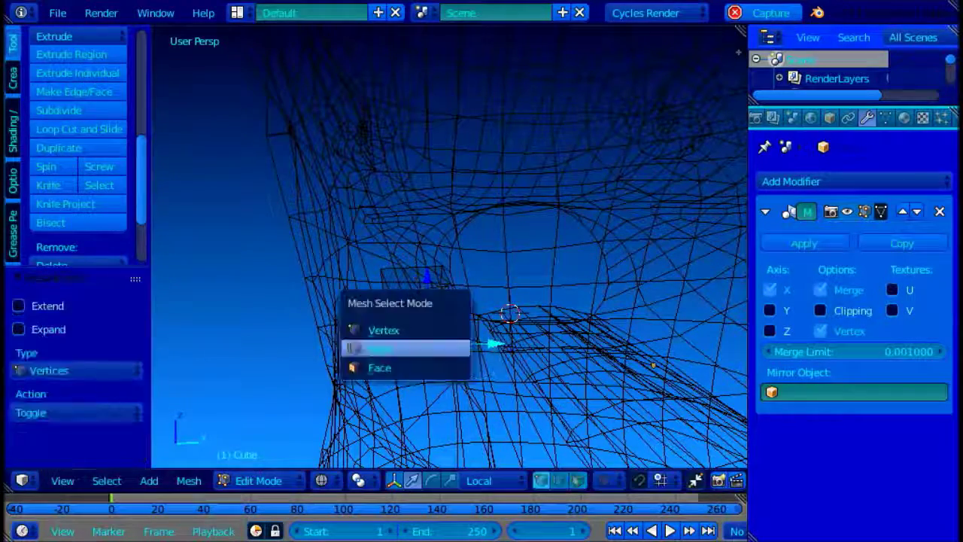
drag(473, 370, 474, 371)
key(z)
drag(423, 304, 424, 350)
mouse_move(542, 311)
middle_down()
mouse_move(516, 284)
mouse_move(556, 303)
middle_up()
key(s)
click(571, 305)
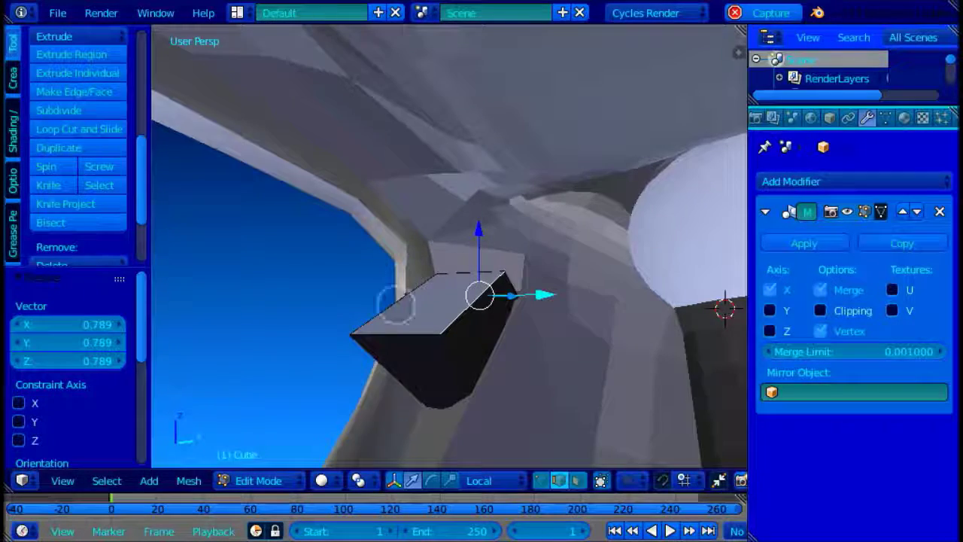
Step: Switch to face selection, select the block's upper face and subdivide it
middle_drag(395, 305, 474, 370)
scroll(459, 331, up, 1)
right_click(389, 180)
scroll(376, 258, down, 1)
key(ctrl+Tab)
click(346, 271)
right_click(358, 263)
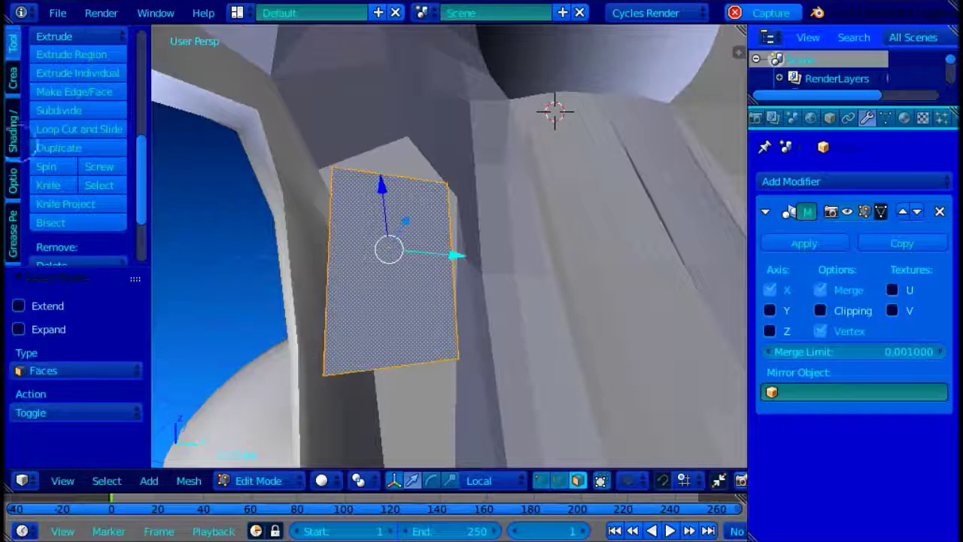
click(54, 113)
Step: Switch to vertex selection and move the middle vertex of the subdivided face -0.012 and another -0.011 along Z
key(ctrl+Tab)
click(363, 233)
drag(401, 230, 400, 234)
mouse_move(400, 234)
middle_down()
mouse_move(411, 116)
mouse_move(394, 220)
middle_up()
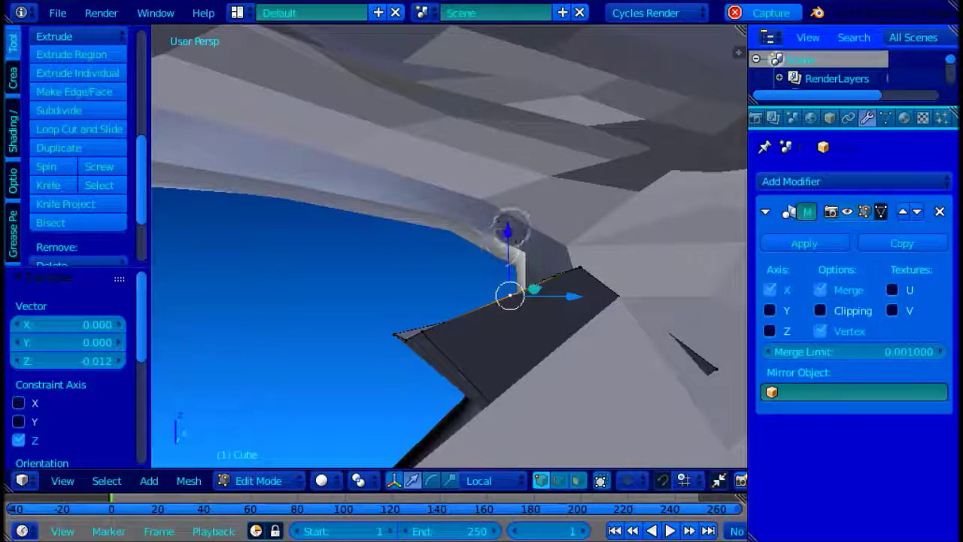
drag(505, 246, 503, 259)
scroll(485, 272, down, 4)
middle_drag(476, 275, 477, 256)
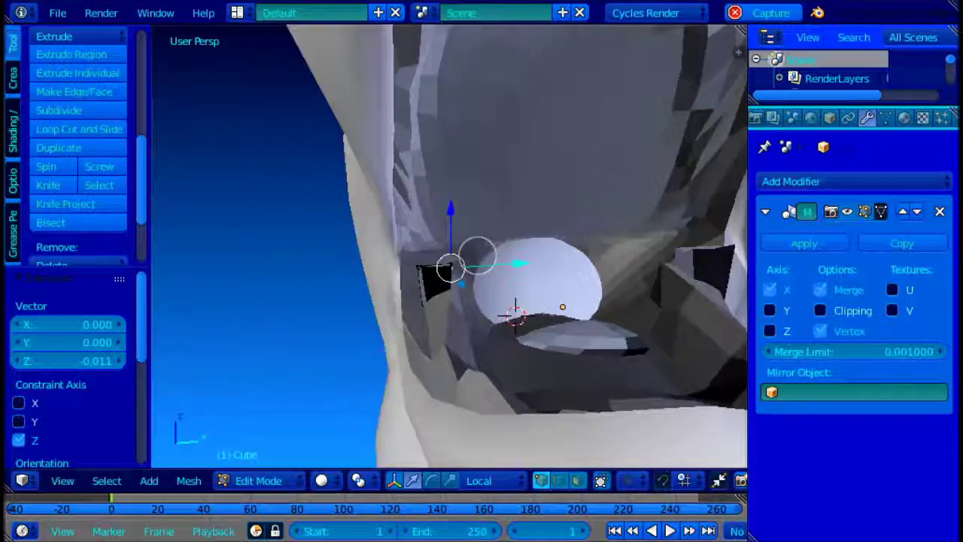
Step: Select the whole block and move it slightly along X
scroll(476, 260, down, 1)
key(a)
drag(494, 270, 489, 271)
scroll(455, 260, up, 1)
middle_drag(426, 256, 462, 340)
Step: Open the mouth mesh for editing and move the face beneath the block slightly along X
key(Tab)
right_click(589, 339)
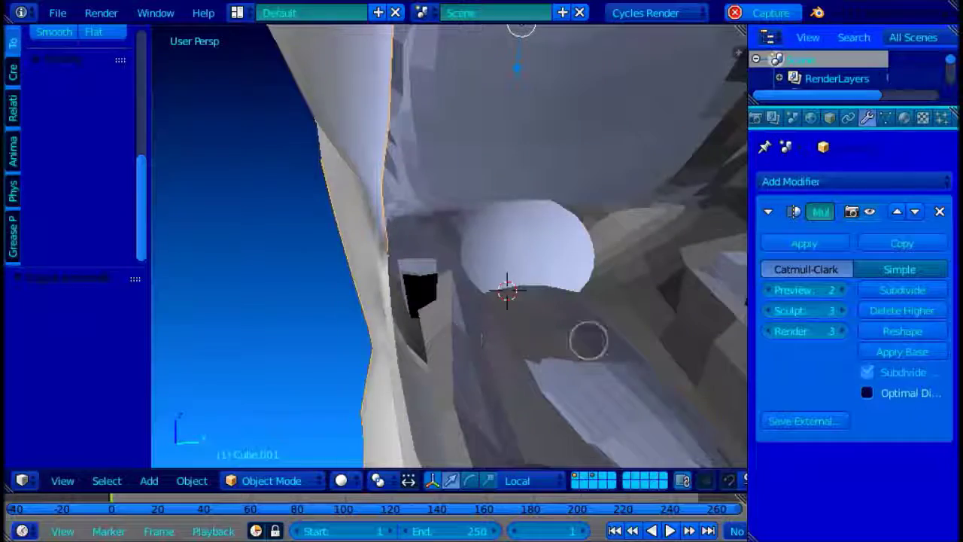
key(Tab)
key(ctrl+Tab)
click(409, 357)
right_click(406, 357)
drag(452, 331, 446, 329)
key(Tab)
key(Tab)
key(Tab)
middle_drag(445, 329, 434, 297)
key(Tab)
Step: Change the selection mode of the mouth mesh and nudge a part beside the block along X in two passes
middle_drag(374, 194, 339, 168)
key(ctrl+Tab)
click(336, 151)
middle_drag(360, 118, 415, 219)
right_click(411, 229)
drag(445, 226, 454, 229)
middle_drag(444, 229, 372, 252)
key(Tab)
key(Tab)
drag(470, 219, 477, 219)
key(Tab)
Step: Select the block object and save the file over the existing version
middle_drag(477, 219, 440, 197)
right_click(433, 274)
key(ctrl+s)
click(211, 98)
middle_drag(542, 181, 495, 194)
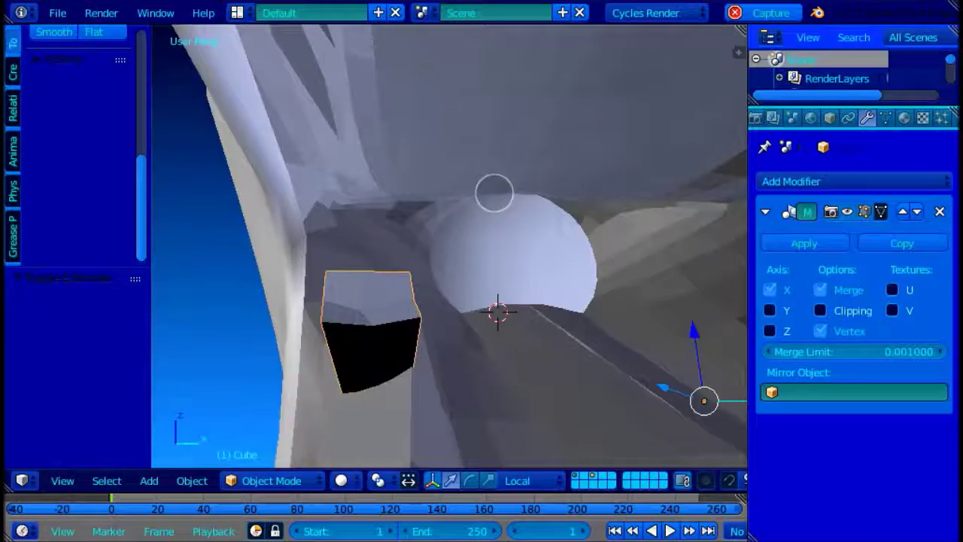
scroll(494, 193, down, 1)
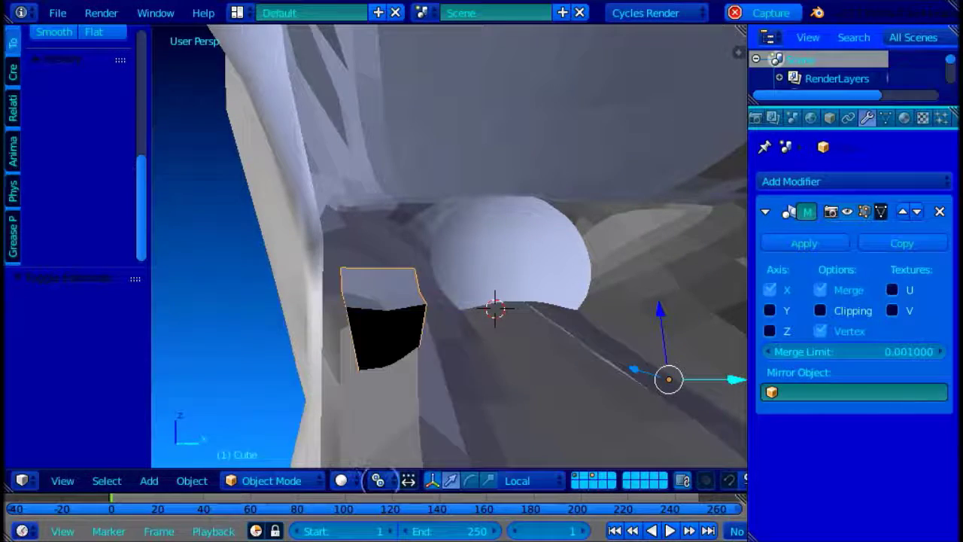
Step: Open the block's mesh for editing and adjust the whole block's height along Z
click(443, 397)
key(Tab)
middle_drag(444, 324, 470, 299)
drag(401, 242, 402, 231)
middle_drag(403, 231, 470, 291)
drag(403, 243, 403, 251)
middle_drag(482, 218, 630, 230)
Step: Add a Subdivision Surface modifier to the block
click(843, 182)
click(608, 493)
scroll(542, 361, up, 1)
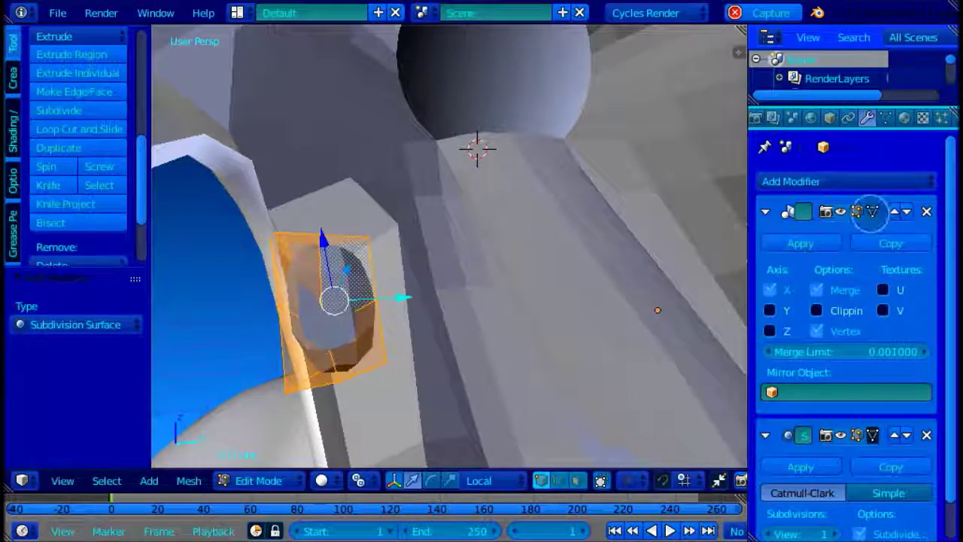
Step: Select a corner vertex of the block and lower it along Z
middle_drag(391, 315, 331, 237)
right_click(272, 252)
drag(266, 209, 263, 237)
middle_drag(258, 303, 316, 361)
Step: Select the whole rounded tooth, shift it slightly along X and Z, and rotate it 4.635°
key(a)
drag(398, 238, 407, 236)
scroll(408, 206, down, 2)
middle_drag(409, 206, 312, 165)
drag(432, 209, 432, 197)
middle_drag(406, 196, 422, 152)
key(r)
click(589, 147)
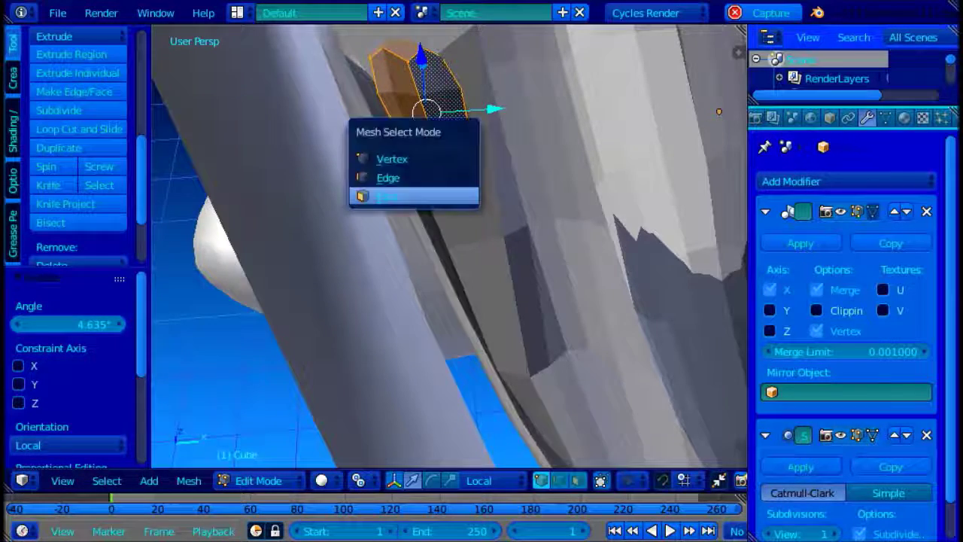
Step: Switch to face selection, move the tooth's end face 0.016 along Z and then about 0.027 along Y
click(415, 196)
middle_drag(414, 196, 423, 140)
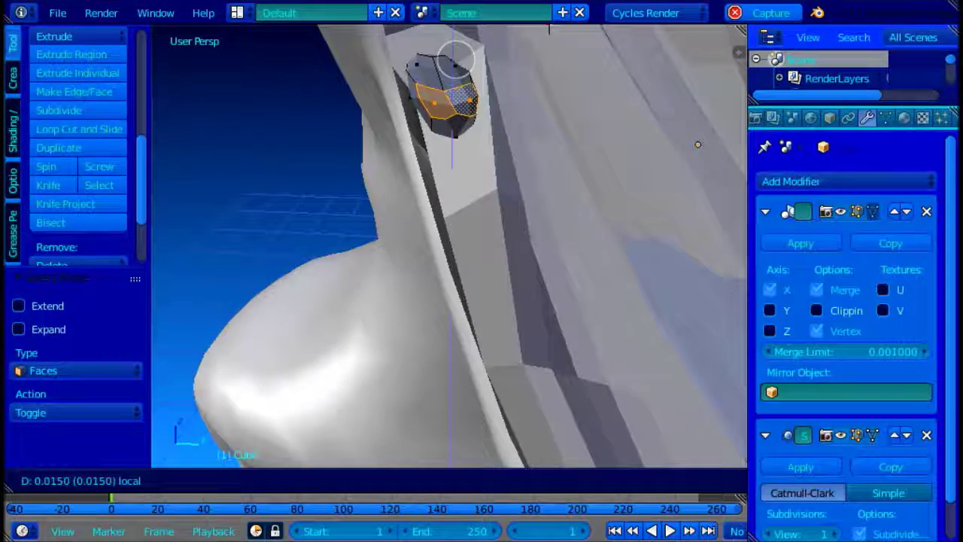
drag(455, 60, 456, 58)
scroll(456, 58, up, 2)
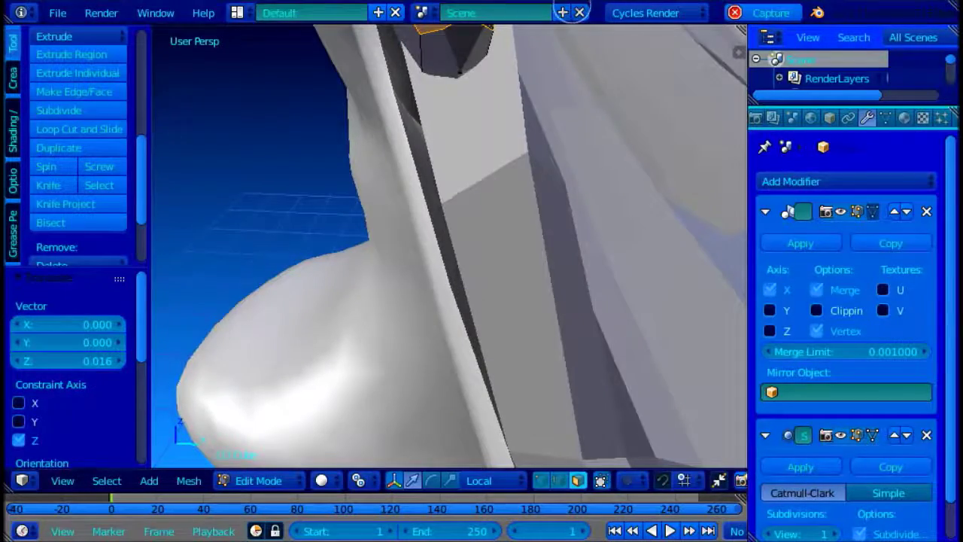
scroll(475, 39, down, 3)
middle_drag(474, 38, 346, 168)
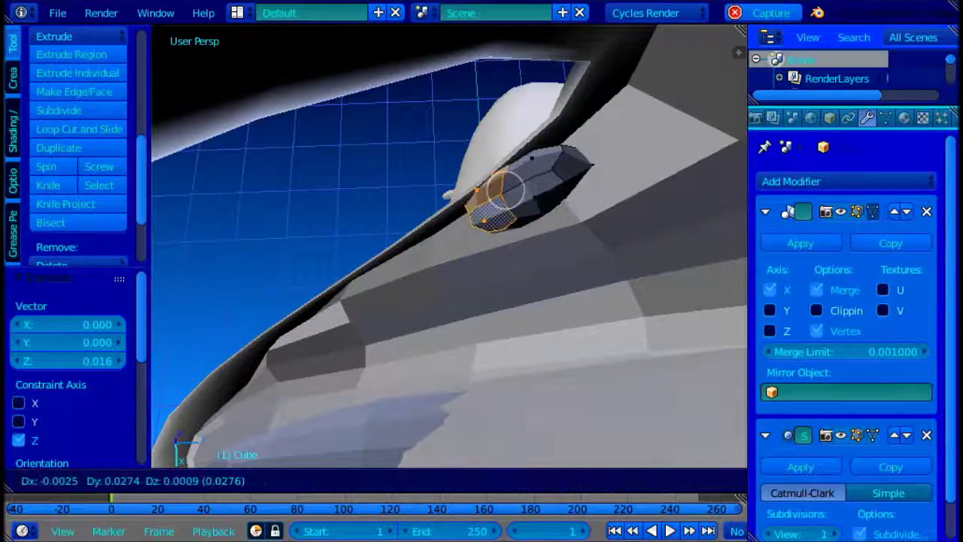
click(505, 190)
Step: Select the whole tooth, rotate it to follow the jaw line and move it along X
key(a)
middle_drag(505, 190, 499, 113)
scroll(498, 113, up, 3)
middle_drag(353, 98, 495, 136)
key(a)
key(a)
scroll(363, 223, down, 4)
scroll(442, 163, up, 4)
key(r)
click(477, 122)
key(g)
key(x)
click(551, 160)
Step: Duplicate the tooth -0.144 along Y, rotate the copy about -11° and scale it down slightly
middle_drag(552, 161, 510, 366)
key(r)
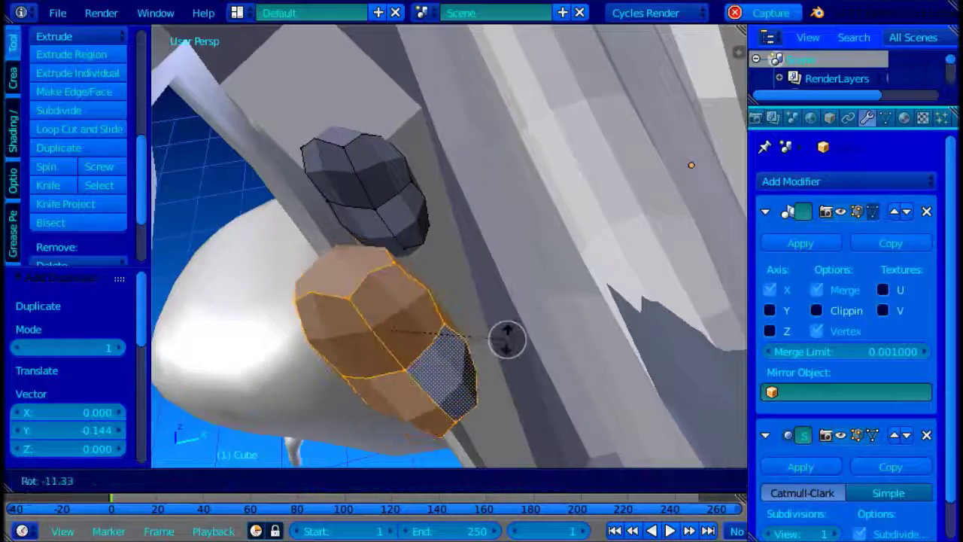
click(507, 339)
key(s)
click(485, 334)
middle_drag(485, 335, 297, 85)
drag(331, 106, 331, 107)
mouse_move(333, 113)
middle_down()
mouse_move(431, 271)
mouse_move(421, 298)
mouse_move(356, 192)
mouse_move(311, 306)
middle_up()
Step: Clear the selection and circle-select only the copied tooth in wireframe display, then return to solid display
key(a)
scroll(311, 305, down, 6)
key(z)
key(c)
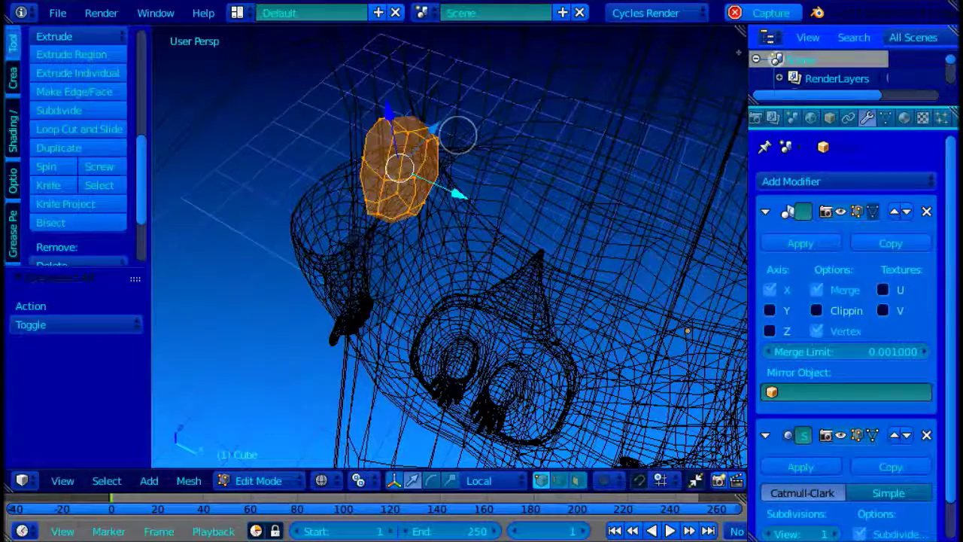
key(z)
key(z)
key(c)
click(361, 281)
key(Escape)
key(z)
scroll(357, 281, up, 4)
middle_drag(354, 281, 427, 210)
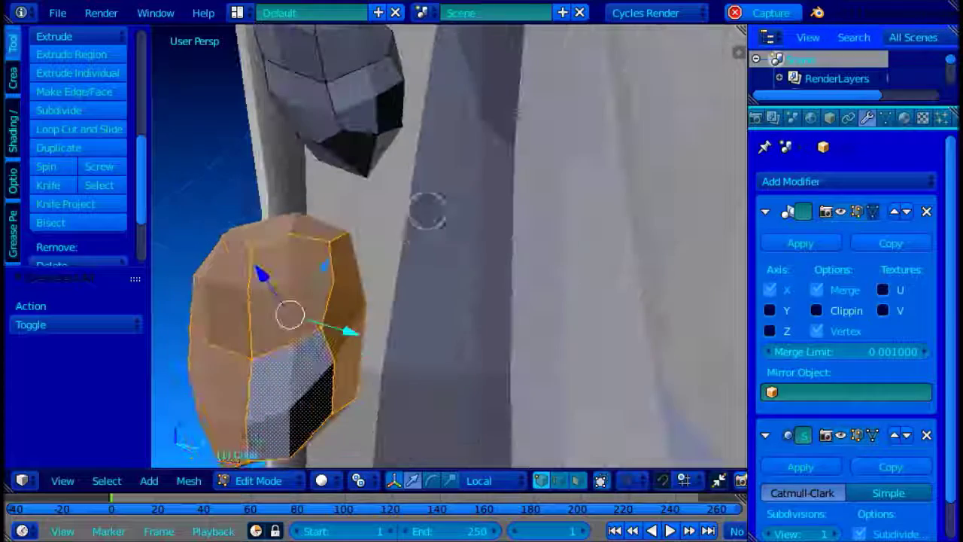
drag(356, 331, 364, 332)
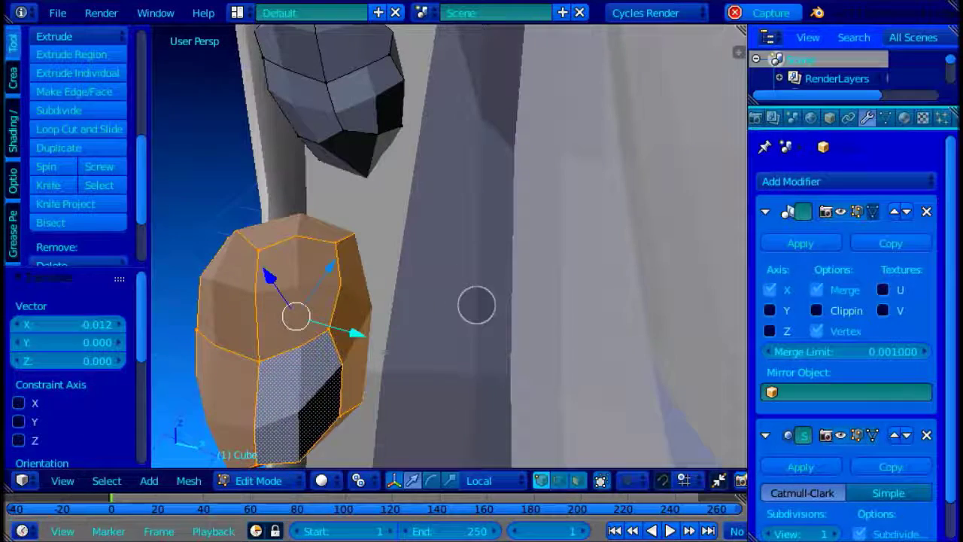
key(ctrl+z)
key(ctrl+z)
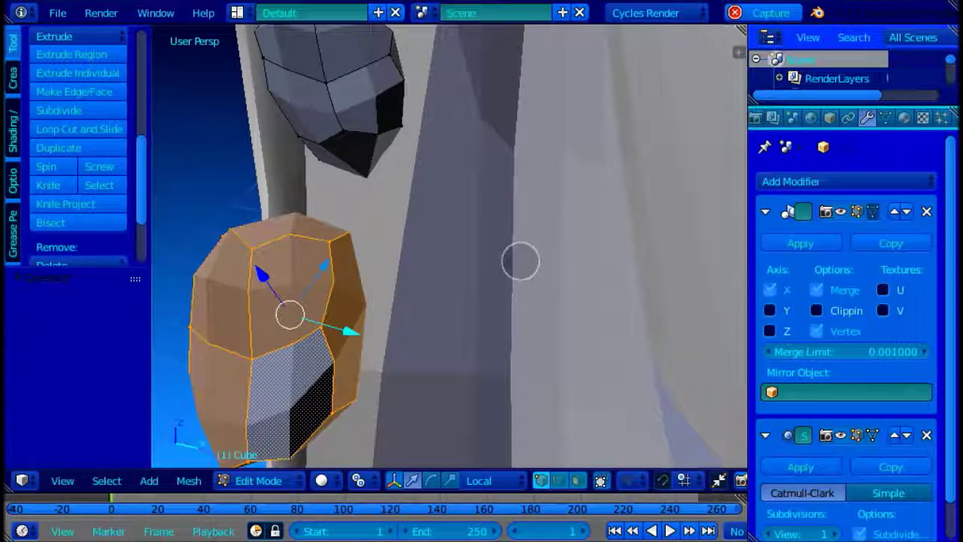
Step: Set the transform orientation to View and rotate the copied tooth
middle_drag(595, 245, 406, 272)
click(485, 480)
scroll(451, 256, down, 3)
click(499, 480)
click(507, 341)
key(r)
click(563, 265)
Step: Move the copied tooth along the view's X and Y axes towards the first tooth and rotate it 13.363°
drag(455, 272, 472, 273)
drag(412, 240, 412, 194)
scroll(412, 193, up, 3)
middle_drag(411, 193, 248, 245)
middle_drag(249, 294, 316, 296)
scroll(337, 244, up, 2)
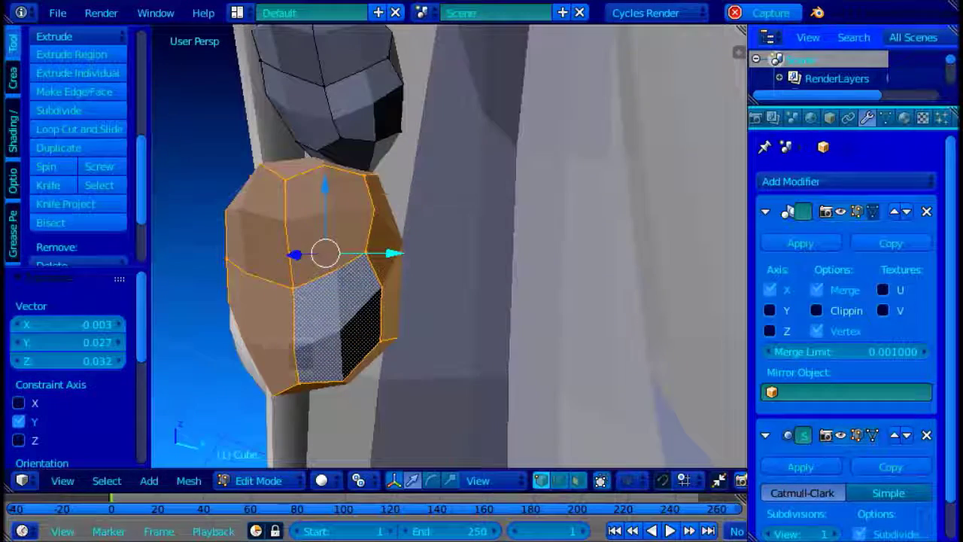
key(r)
click(462, 344)
Step: Switch to face selection and try to narrow the copied tooth's side faces along the global X axis
right_click(359, 238)
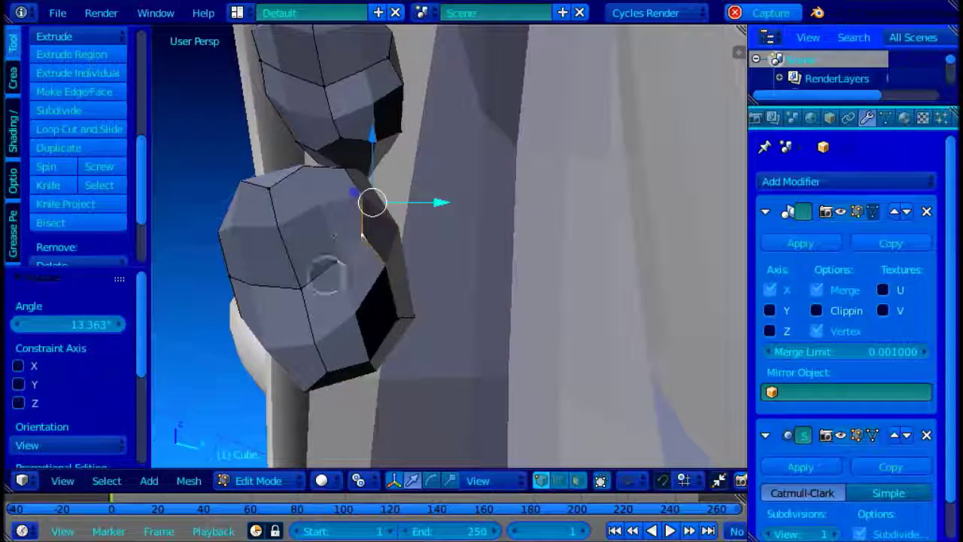
key(ctrl+Tab)
click(333, 281)
middle_drag(334, 281, 219, 185)
right_click(326, 197)
middle_drag(326, 198, 340, 230)
key(s)
key(x)
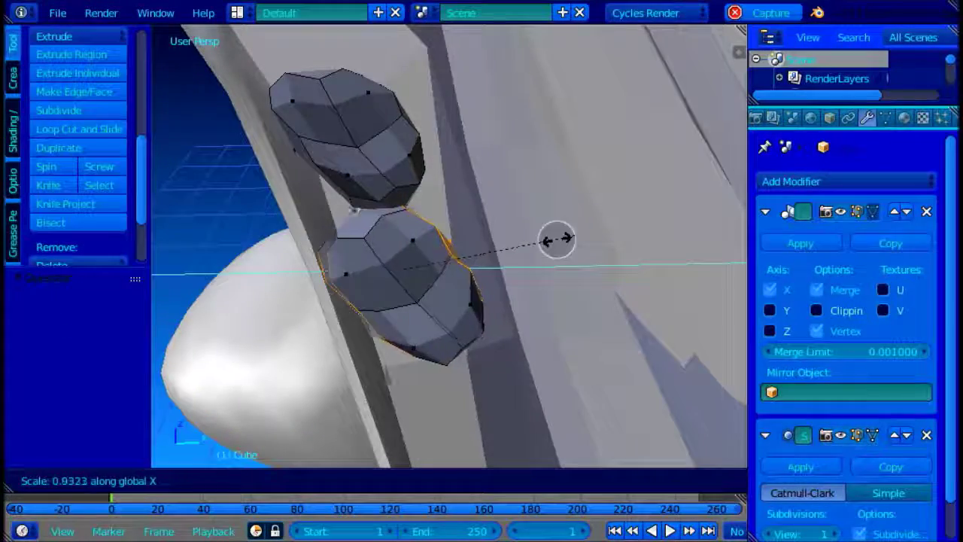
right_click(465, 259)
Step: Move the copied tooth's outer side face by 0.018 in X, 0.014 in Y and 0.008 in Z
middle_drag(467, 244, 376, 313)
right_click(388, 233)
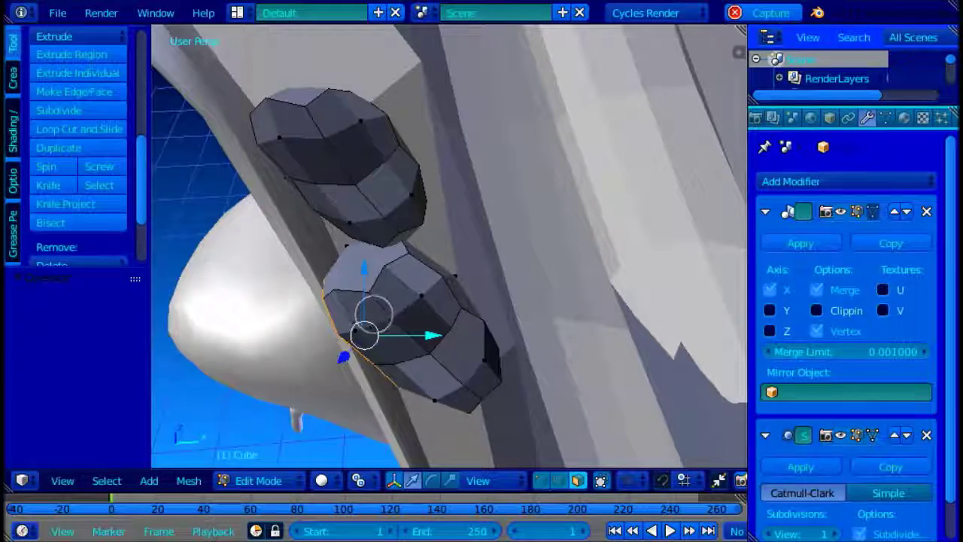
key(g)
click(422, 281)
Step: Save the file and move the copied tooth's inner side face by -0.028 in X and 0.003 in Y
key(ctrl+s)
middle_drag(421, 281, 444, 308)
click(171, 104)
key(g)
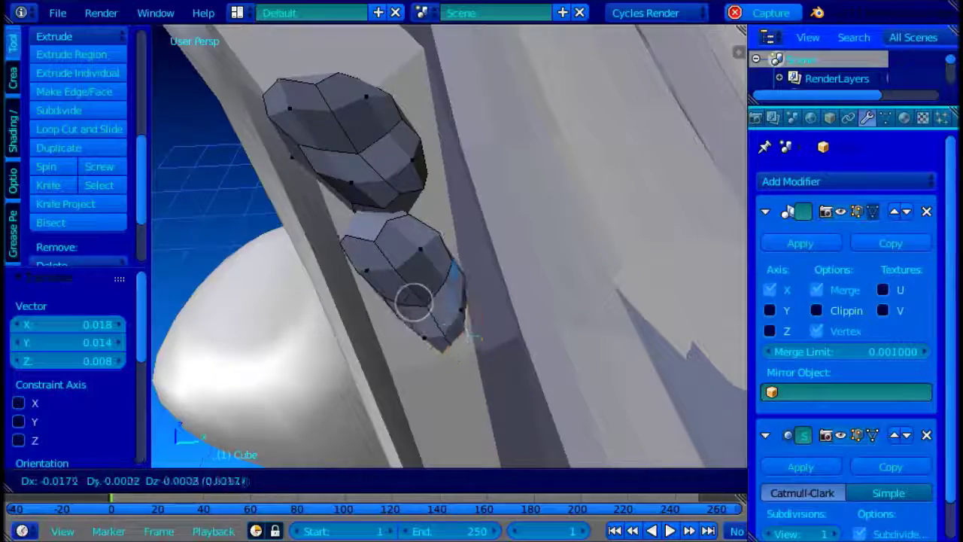
Step: Circle-select the faces of the whole copied tooth in wireframe display and return to solid display
key(z)
key(c)
click(396, 275)
middle_drag(409, 175, 395, 212)
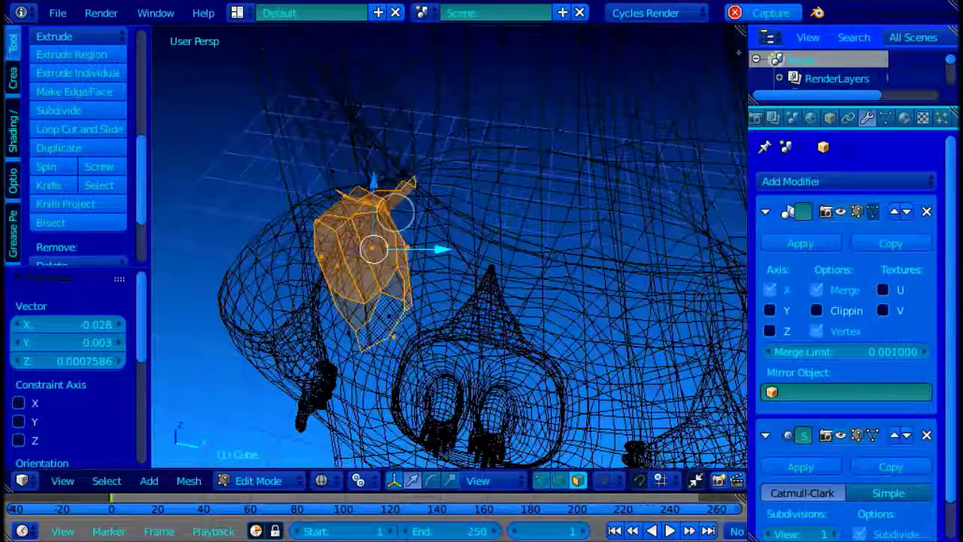
middle_click(396, 201)
key(z)
key(c)
shift+middle_drag(375, 307, 374, 240)
scroll(424, 248, down, 8)
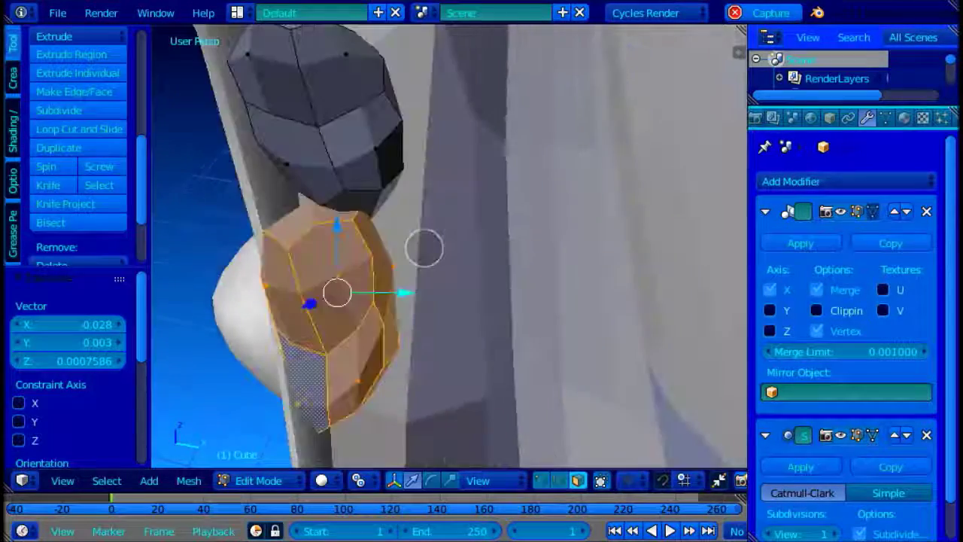
Step: Complete the circle selection of the copied tooth in wireframe display and move it by 0.003 in X, -0.016 in Y and -0.013 in Z
scroll(424, 248, up, 4)
scroll(424, 248, down, 1)
shift+middle_drag(406, 204, 426, 309)
mouse_move(399, 52)
middle_down()
mouse_move(437, 72)
mouse_move(413, 225)
mouse_move(361, 267)
mouse_move(403, 188)
mouse_move(384, 215)
mouse_move(395, 215)
middle_up()
scroll(403, 188, up, 1)
scroll(404, 170, down, 1)
key(z)
key(c)
drag(396, 216, 376, 233)
key(Escape)
mouse_move(376, 234)
middle_down()
mouse_move(343, 180)
mouse_move(396, 139)
middle_up()
key(z)
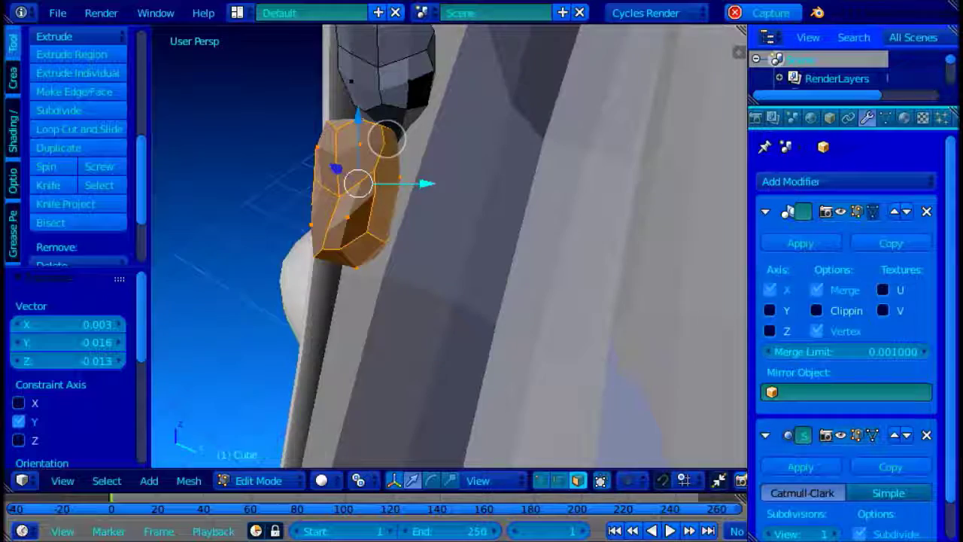
Step: Place a duplicate of the tooth further along the jaw, rotated by 10.059° and shifted sideways
scroll(486, 191, down, 2)
mouse_move(304, 155)
middle_down()
mouse_move(486, 191)
mouse_move(432, 187)
mouse_move(480, 315)
mouse_move(392, 208)
middle_up()
scroll(486, 191, up, 2)
key(Escape)
key(c)
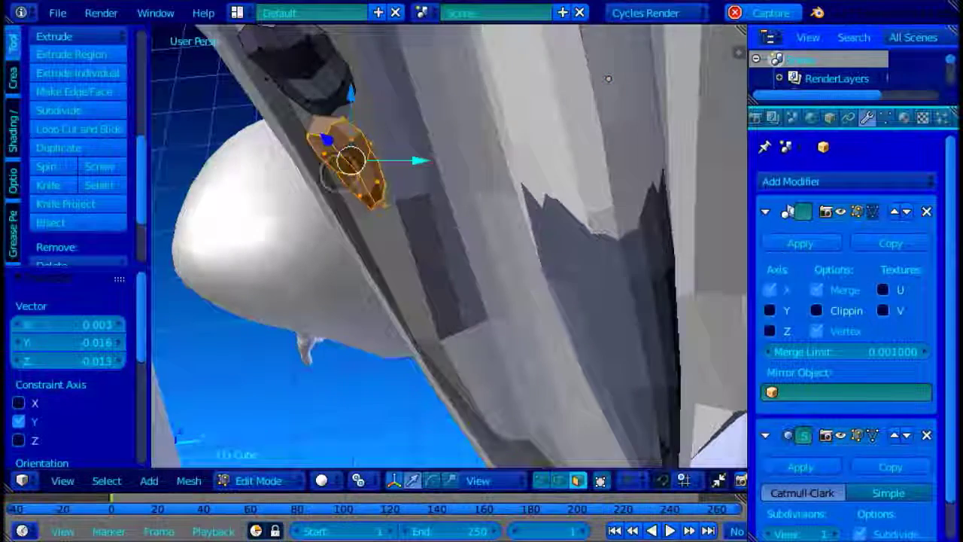
key(Escape)
middle_drag(332, 129, 352, 150)
scroll(352, 151, down, 1)
scroll(368, 158, up, 1)
key(c)
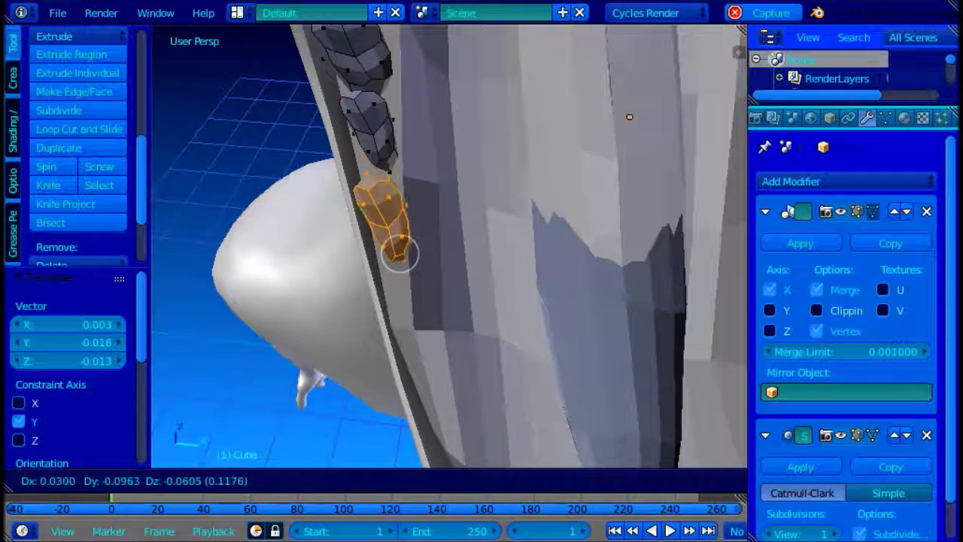
click(400, 254)
click(445, 210)
drag(447, 216, 460, 215)
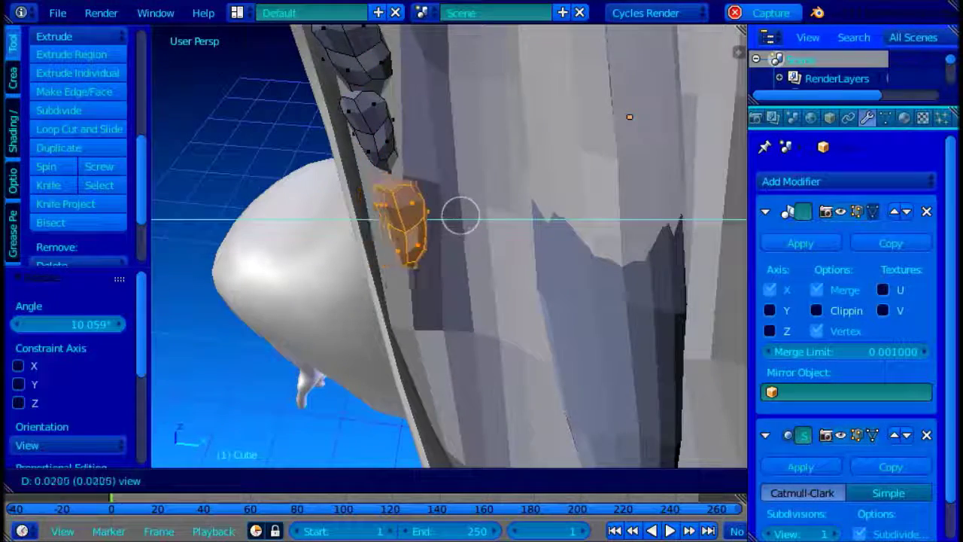
Step: Switch to vertex selection and select neighbouring vertices on the inner side of the new tooth, using wireframe display
scroll(429, 215, up, 2)
click(415, 179)
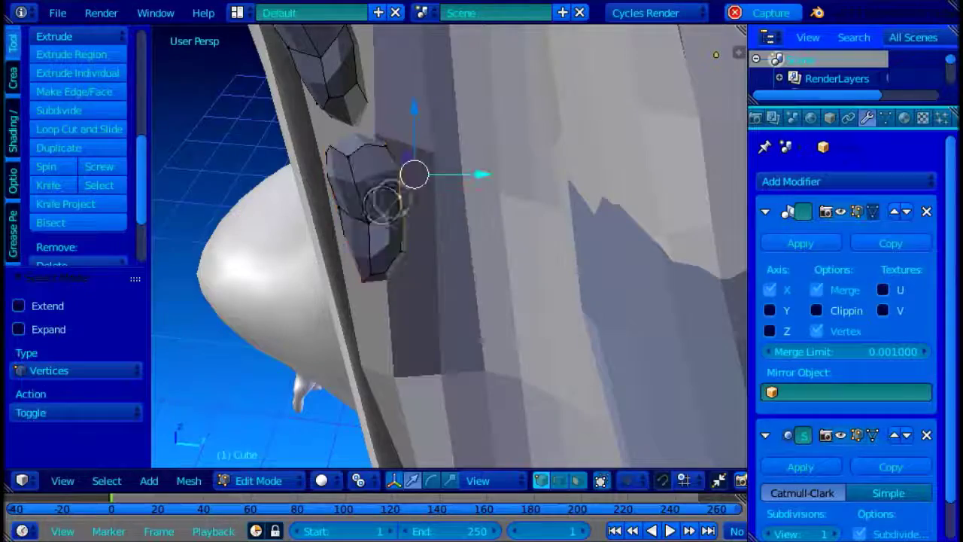
mouse_move(345, 212)
middle_down()
mouse_move(436, 145)
mouse_move(411, 129)
middle_up()
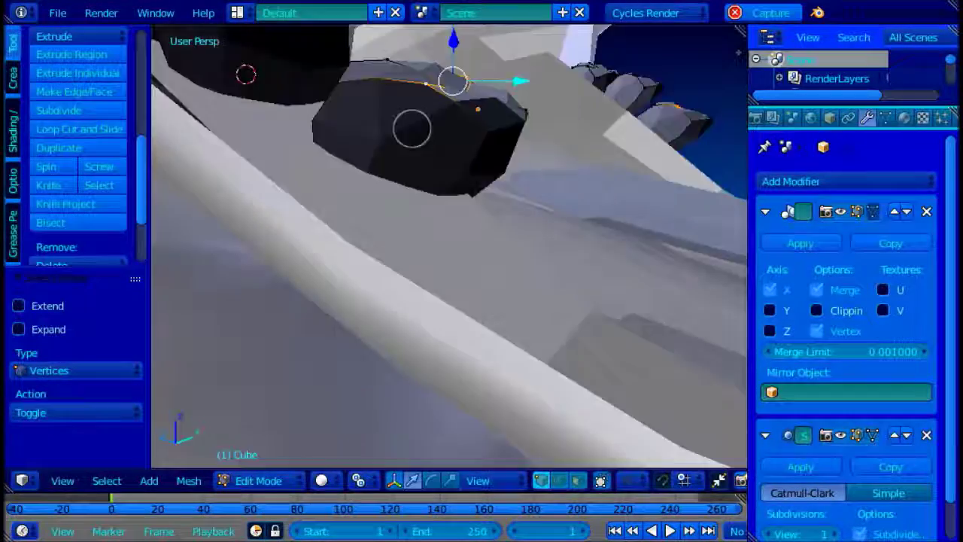
key(z)
key(z)
scroll(398, 229, up, 2)
scroll(425, 249, down, 3)
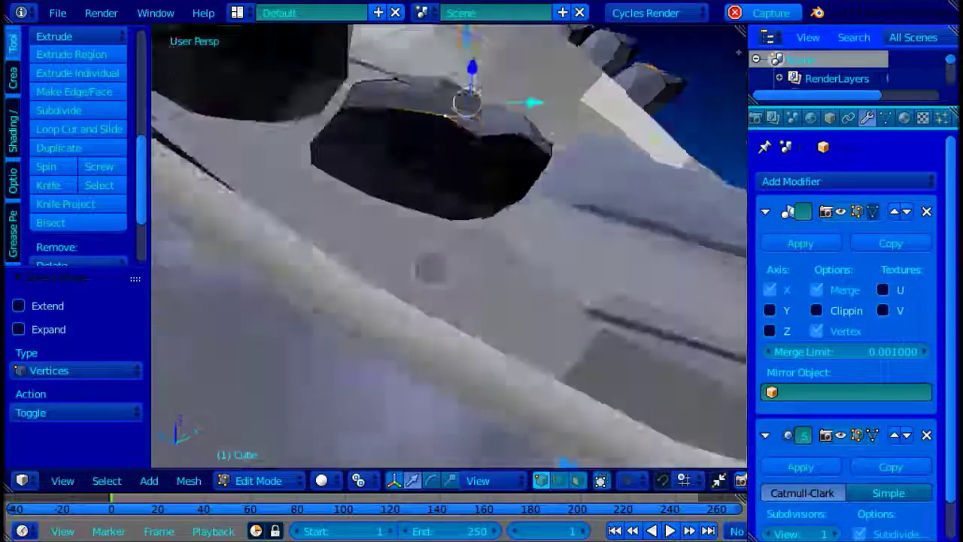
middle_drag(430, 270, 413, 253)
scroll(413, 254, up, 2)
key(z)
scroll(495, 277, down, 4)
middle_drag(495, 277, 507, 272)
shift+right_click(509, 277)
shift+right_click(507, 282)
shift+right_click(504, 276)
key(z)
middle_drag(537, 310, 441, 264)
Step: Circle-select the inner side vertices of the new tooth in wireframe display and move them -0.014 along X
scroll(696, 144, down, 5)
middle_drag(697, 144, 396, 224)
key(z)
key(c)
click(420, 225)
right_click(420, 225)
key(z)
drag(462, 216, 457, 216)
drag(399, 178, 399, 179)
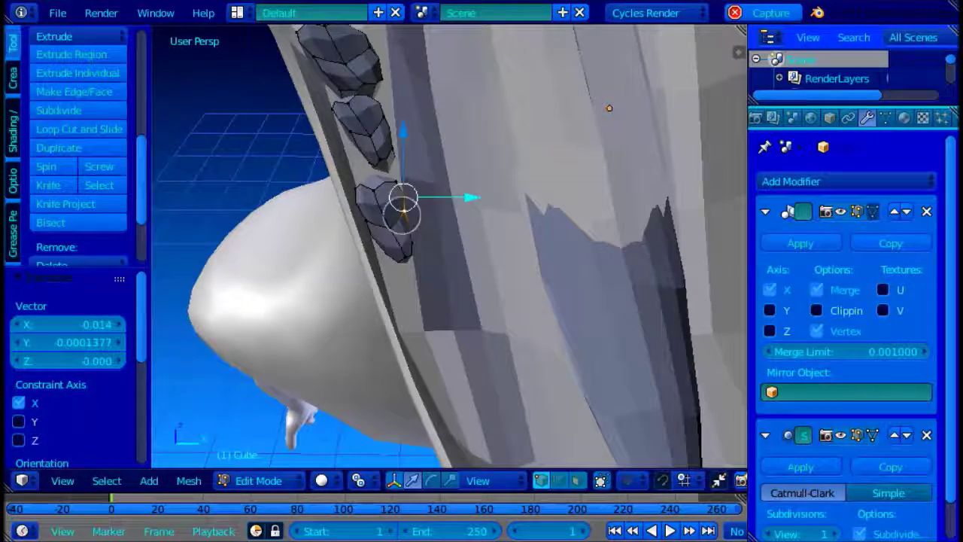
Step: Set the transform orientation to Local and move a vertex of the new tooth by -0.001 along local Z
scroll(424, 212, up, 1)
middle_drag(423, 213, 347, 150)
right_click(350, 142)
click(495, 481)
click(479, 438)
middle_drag(426, 301, 418, 135)
drag(429, 132, 431, 131)
drag(379, 88, 379, 94)
middle_drag(378, 93, 413, 215)
scroll(407, 204, down, 6)
scroll(432, 133, up, 6)
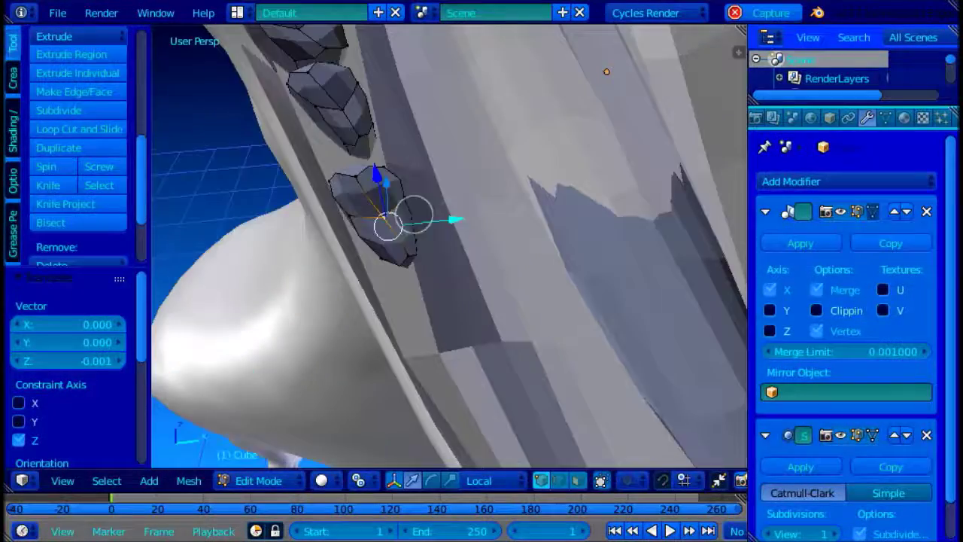
Step: Pull the selected vertex of the new tooth sideways and move an outer vertex of the large rear tooth -0.086 along local Z
key(z)
key(z)
middle_drag(346, 92, 445, 202)
drag(452, 207, 435, 208)
scroll(437, 209, down, 5)
middle_drag(436, 208, 434, 251)
scroll(428, 230, up, 5)
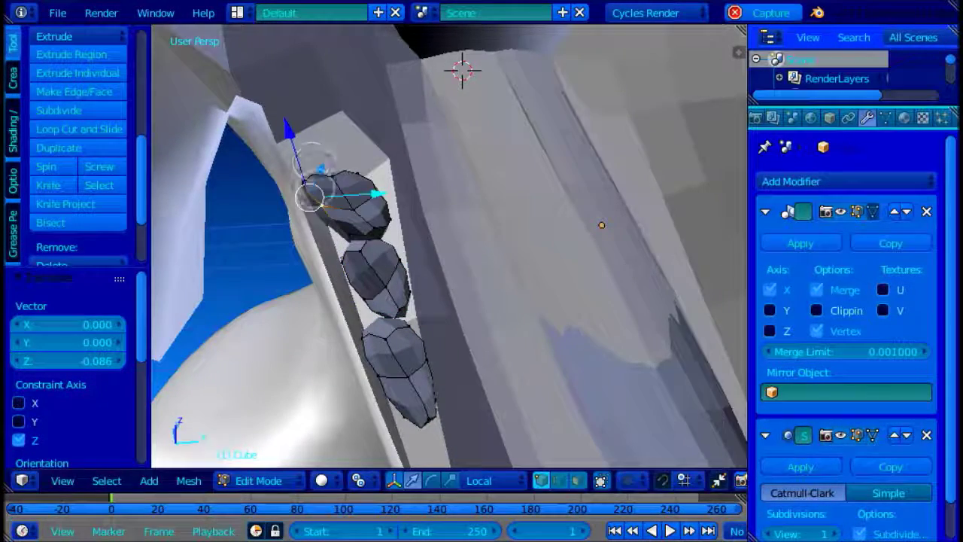
drag(331, 224, 335, 233)
Step: Circle-select the last tooth in wireframe display, then duplicate it further along the jaw at a scale of 0.560
scroll(335, 233, down, 4)
middle_drag(361, 232, 390, 276)
scroll(450, 223, up, 4)
key(z)
key(c)
click(404, 356)
right_click(391, 258)
key(z)
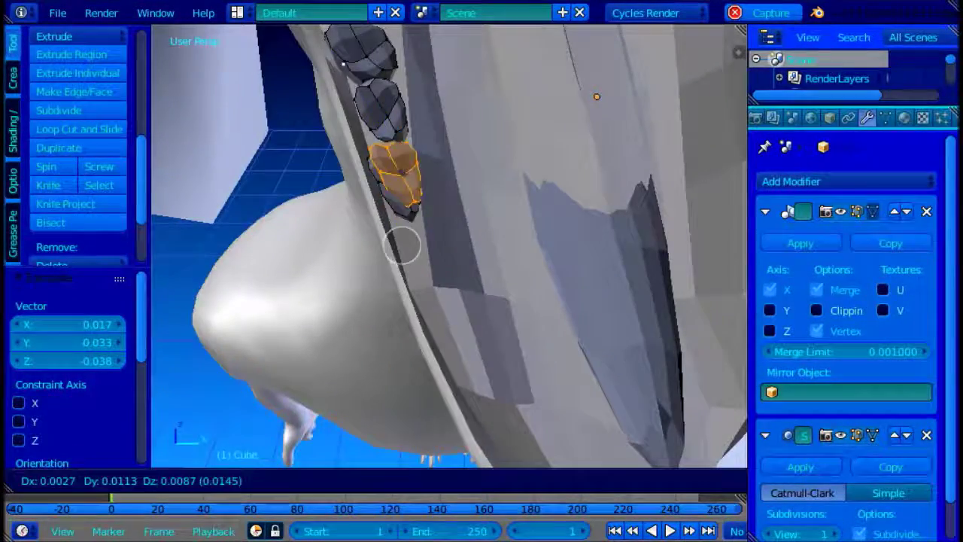
click(416, 322)
click(471, 270)
Step: Align the small tooth with the jaw by rotating it -28.634° and 10.273° and shifting it along a local axis
middle_drag(472, 269, 557, 236)
scroll(557, 237, up, 3)
key(r)
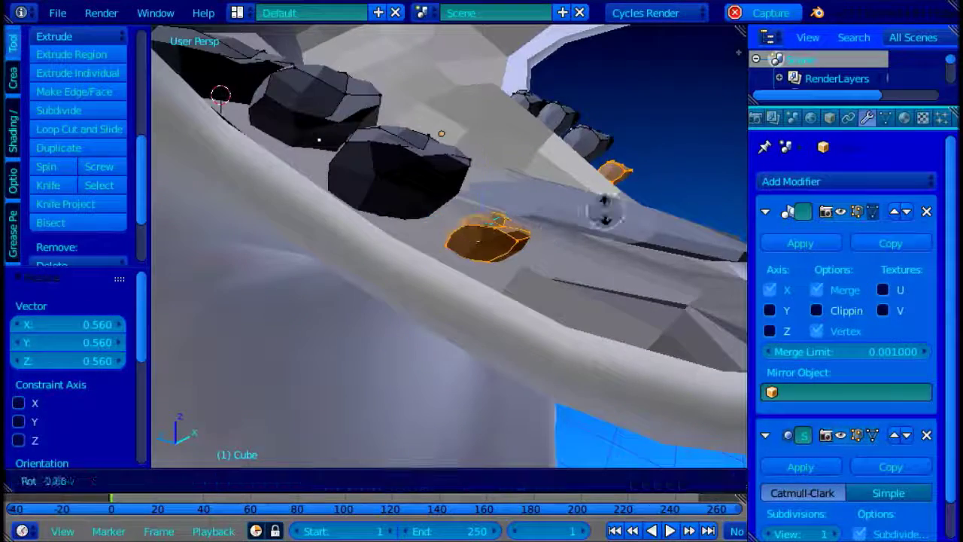
click(598, 150)
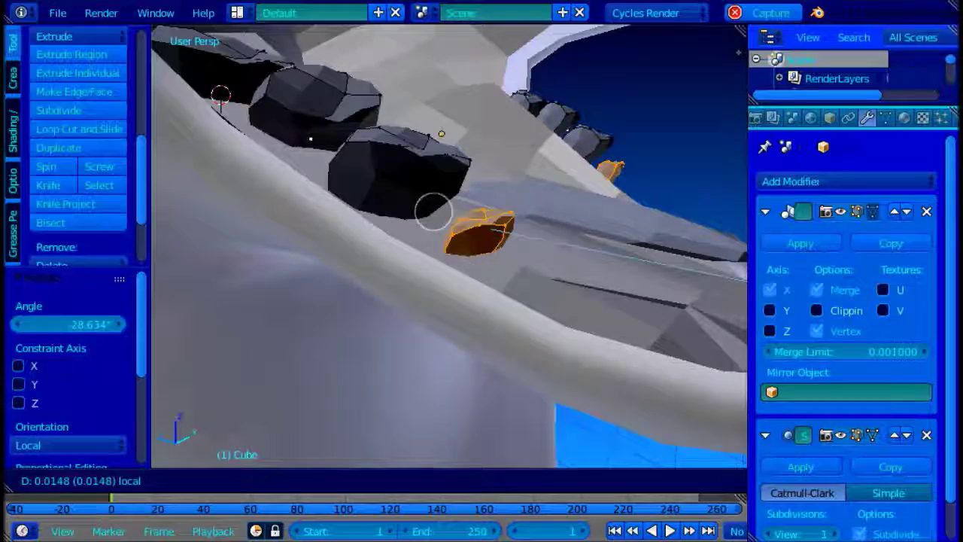
click(433, 211)
scroll(436, 213, down, 3)
middle_drag(474, 214, 319, 314)
scroll(480, 258, up, 3)
key(r)
click(402, 285)
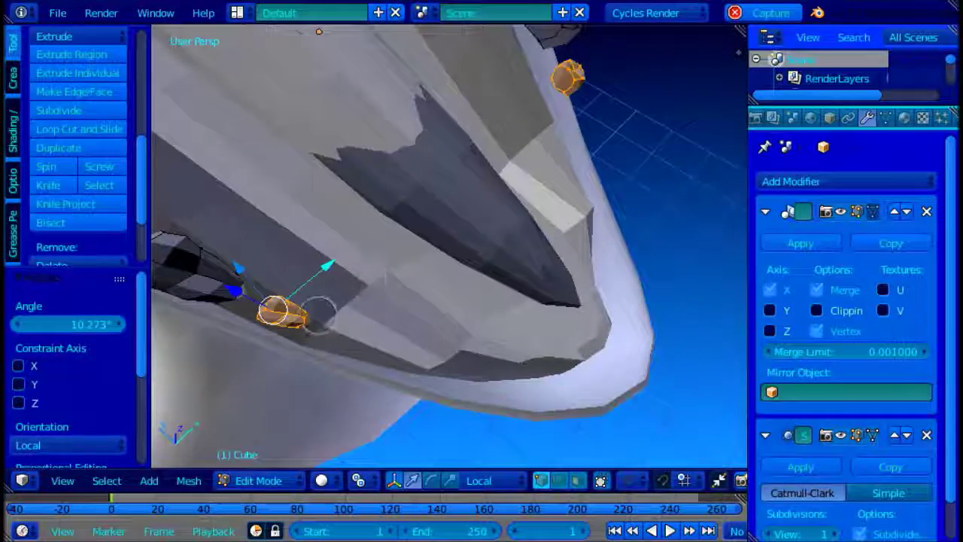
Step: Duplicate the small tooth further forward on the jaw, rotated by 17.481° and shifted 0.014 along local Y
key(g)
click(379, 341)
middle_drag(379, 341, 386, 62)
click(399, 95)
middle_drag(399, 95, 436, 89)
key(r)
click(461, 122)
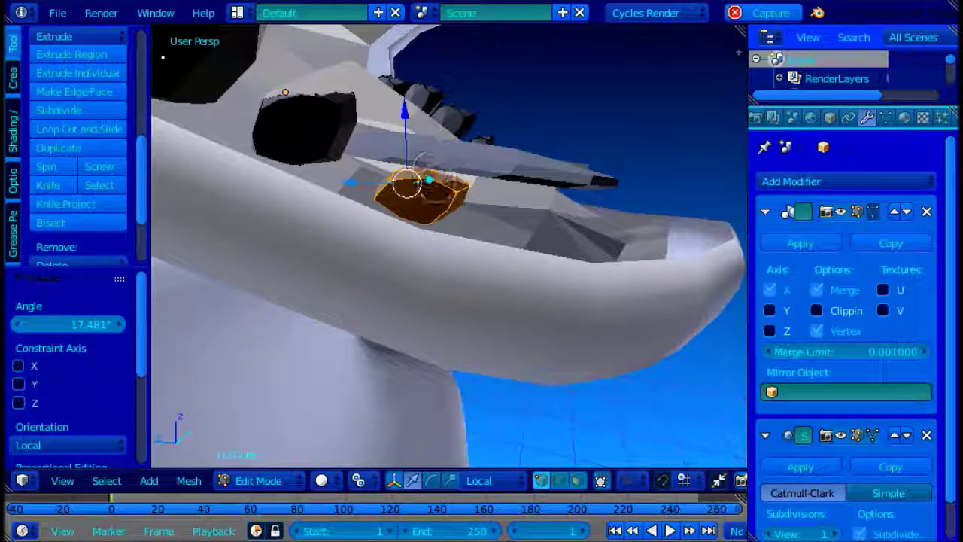
click(409, 165)
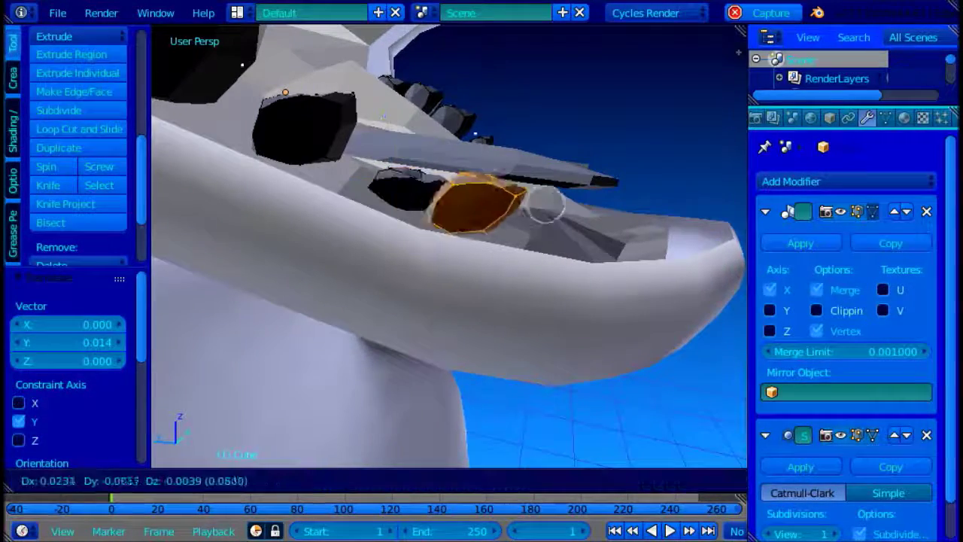
Step: Duplicate the small tooth again further forward and seat it on the jaw, shifting it 0.013 along local X
click(574, 206)
drag(507, 115, 506, 147)
middle_drag(506, 147, 331, 282)
drag(336, 264, 357, 263)
middle_drag(357, 263, 360, 197)
drag(333, 180, 352, 181)
middle_drag(352, 182, 520, 170)
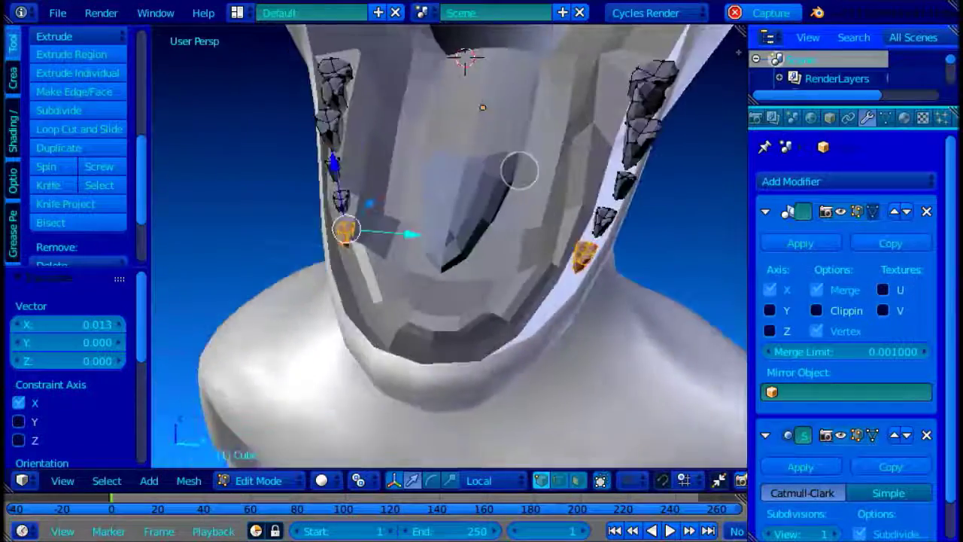
Step: Select the inner mouth mesh with the Multires modifier and switch it to Sculpt Mode
scroll(362, 235, up, 1)
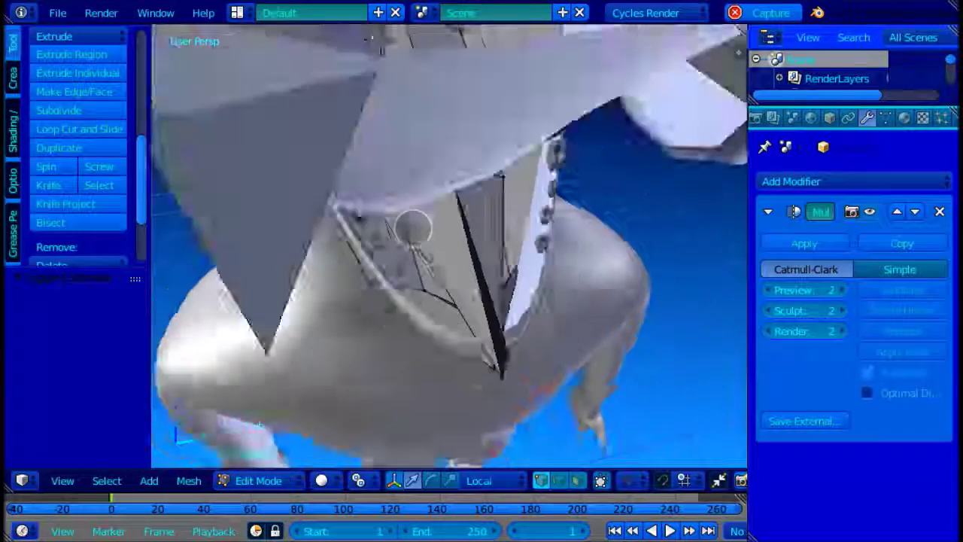
scroll(413, 228, down, 5)
scroll(334, 251, up, 4)
middle_drag(333, 252, 445, 113)
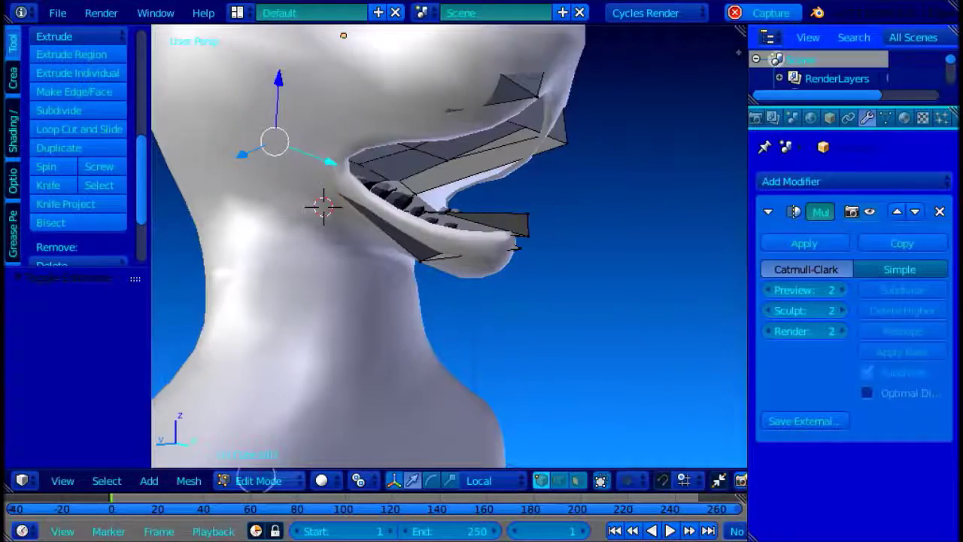
click(255, 479)
click(258, 407)
scroll(68, 84, up, 10)
click(73, 96)
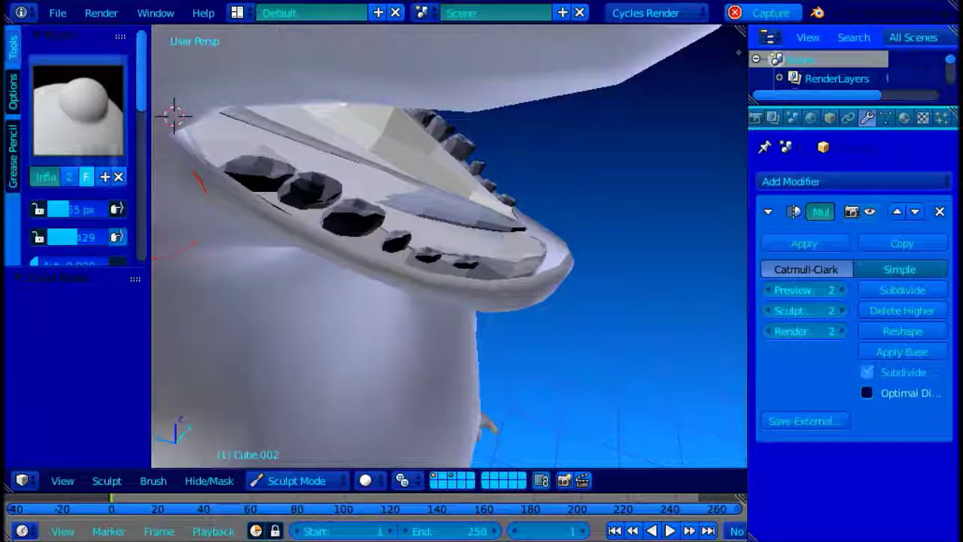
Step: Choose the Grab brush for sculpting the inside of the mouth
scroll(96, 171, down, 5)
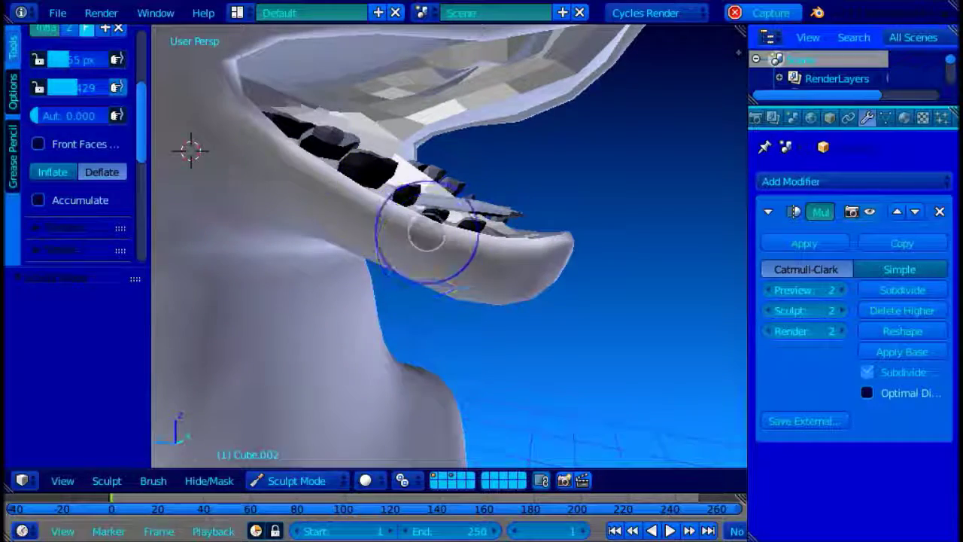
middle_drag(357, 213, 294, 190)
scroll(295, 189, down, 4)
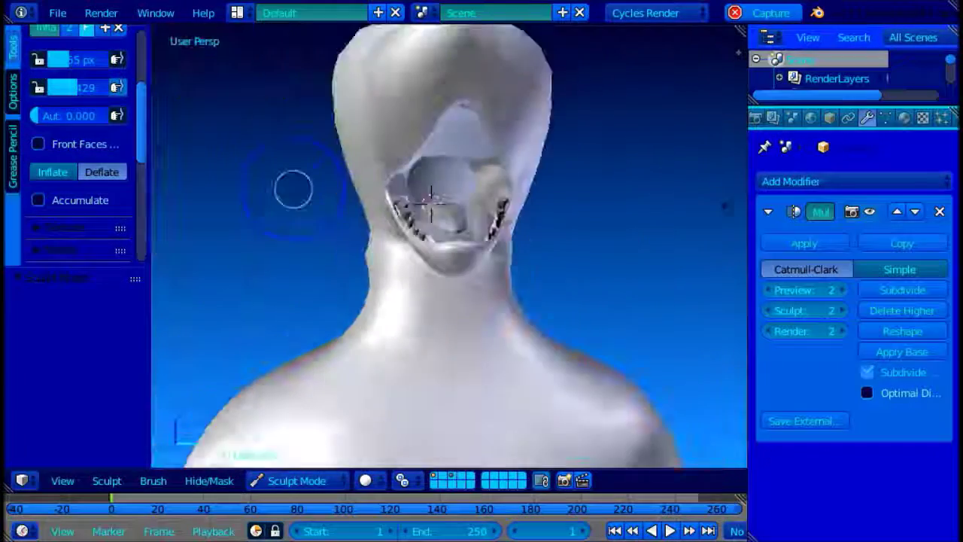
scroll(430, 192, up, 4)
middle_drag(429, 191, 436, 219)
key(Tab)
key(Tab)
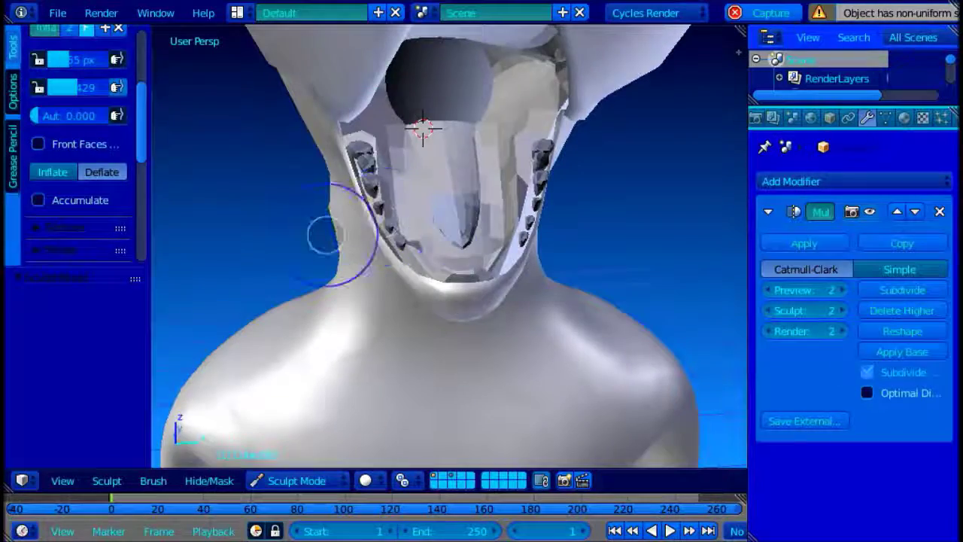
scroll(350, 234, up, 2)
middle_drag(351, 234, 396, 275)
scroll(397, 275, up, 3)
middle_drag(448, 257, 306, 344)
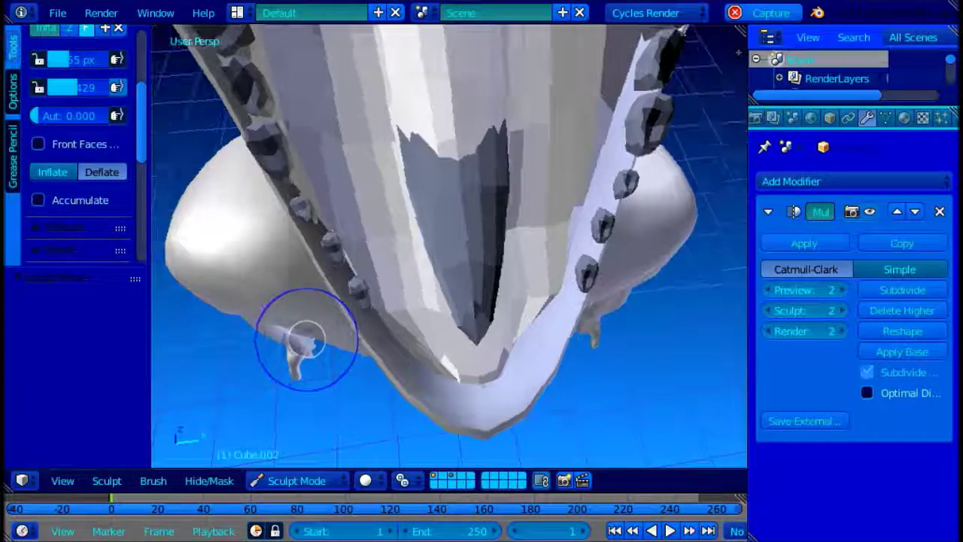
scroll(74, 103, up, 4)
click(72, 100)
click(337, 228)
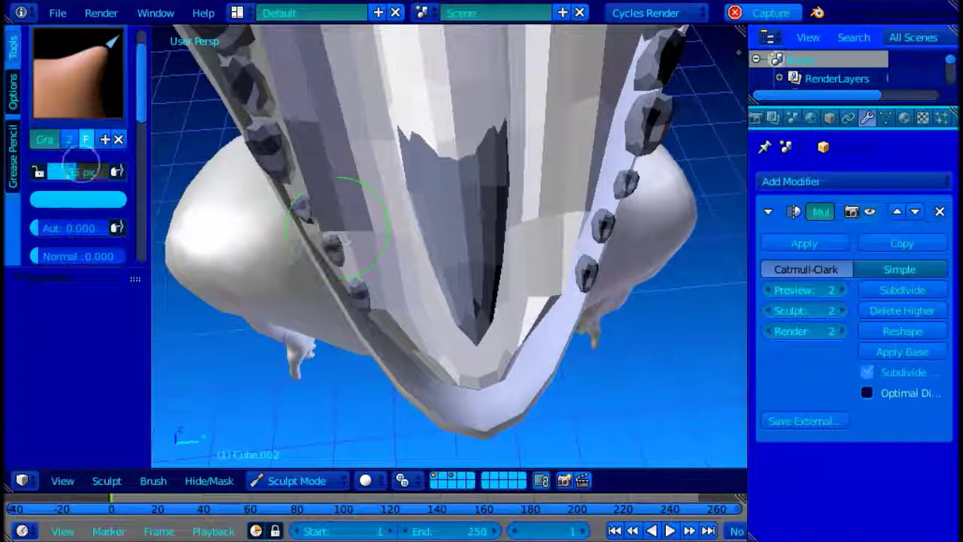
Step: Enlarge the Grab brush and pull the mouth floor and side walls toward the lower jaw rim around the tongue
drag(314, 203, 333, 183)
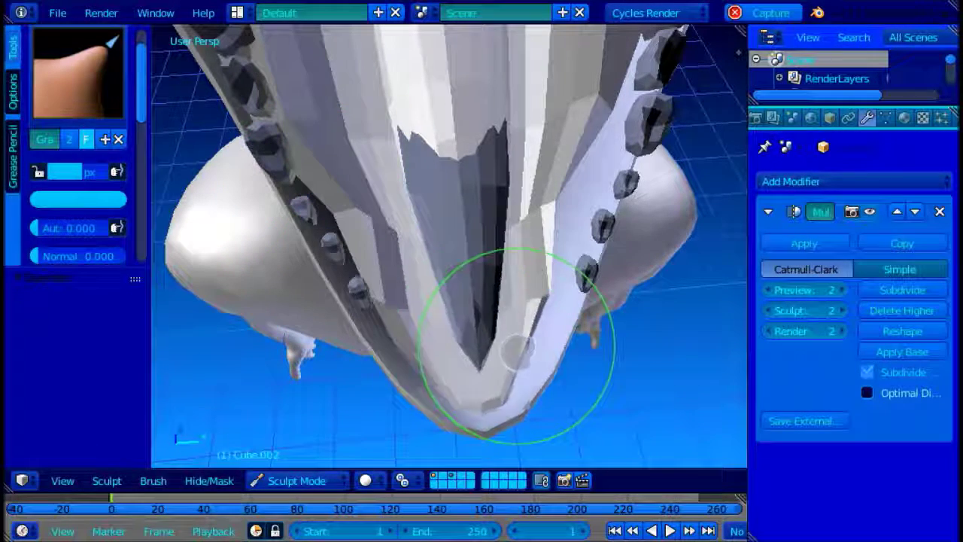
middle_drag(329, 167, 379, 278)
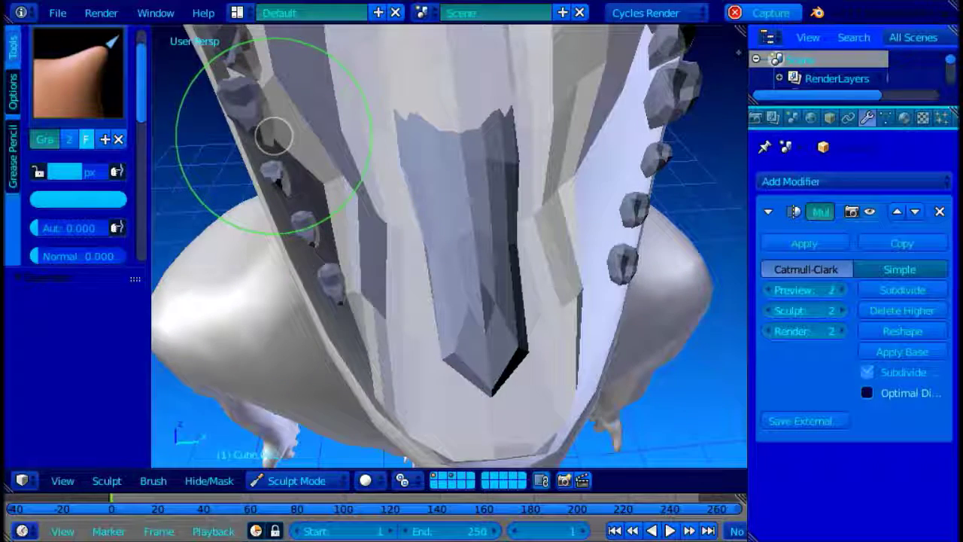
mouse_move(453, 184)
middle_down()
mouse_move(580, 248)
mouse_move(534, 233)
middle_up()
middle_drag(570, 158, 490, 185)
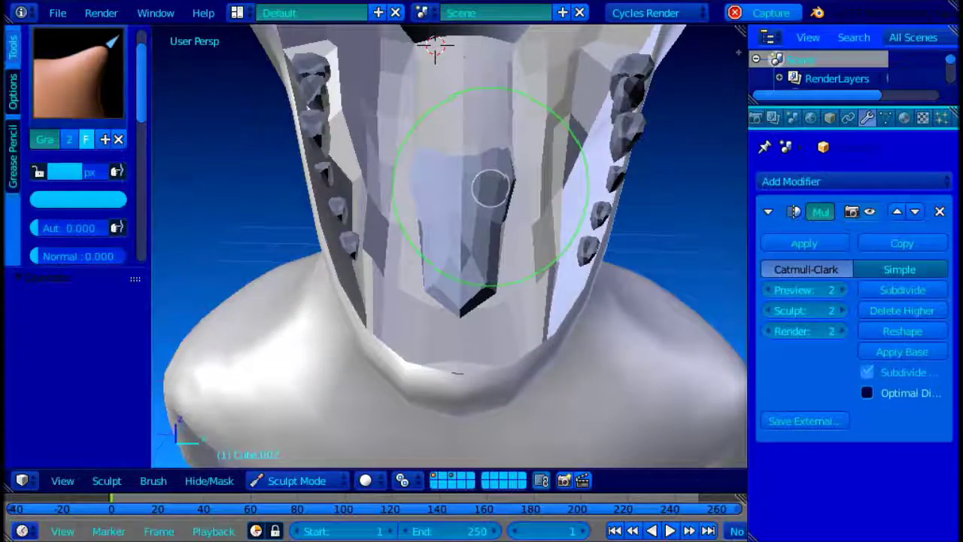
middle_drag(495, 298, 568, 332)
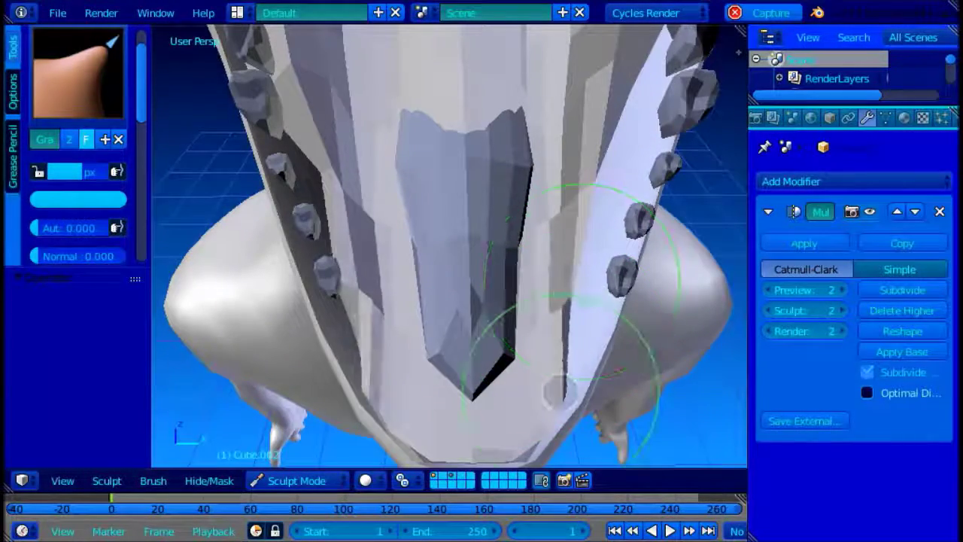
drag(559, 391, 508, 436)
Step: Return to Object Mode, select the character's body mesh and switch it to Sculpt Mode
scroll(543, 401, down, 4)
mouse_move(526, 249)
middle_down()
mouse_move(410, 204)
mouse_move(436, 247)
mouse_move(428, 260)
middle_up()
key(Tab)
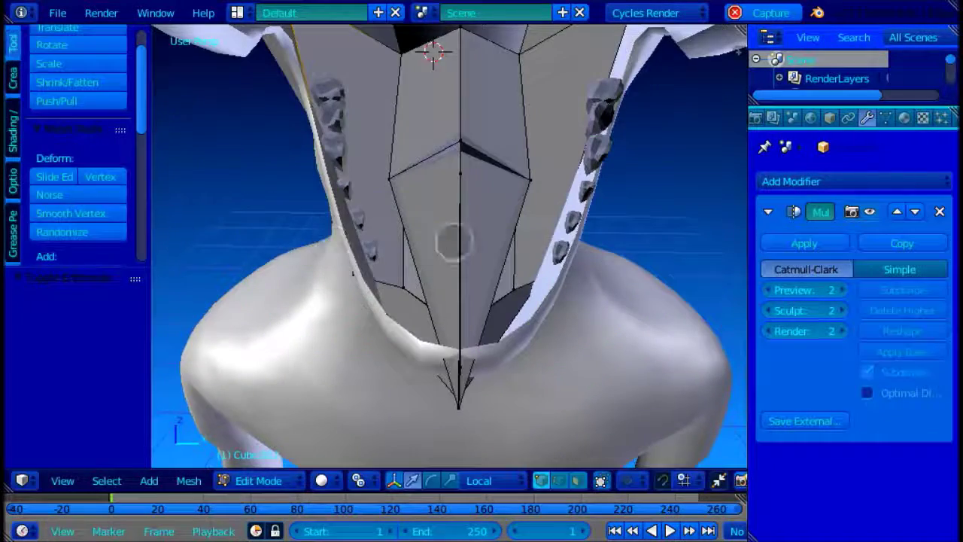
key(Tab)
click(270, 480)
click(278, 458)
right_click(361, 377)
key(Tab)
scroll(361, 361, up, 1)
click(263, 480)
click(271, 417)
scroll(264, 284, down, 3)
mouse_move(264, 284)
middle_down()
mouse_move(208, 236)
mouse_move(314, 209)
mouse_move(595, 201)
mouse_move(444, 239)
middle_up()
Step: Invert the mask from the head to the body below the neck and hide the masked area
click(209, 481)
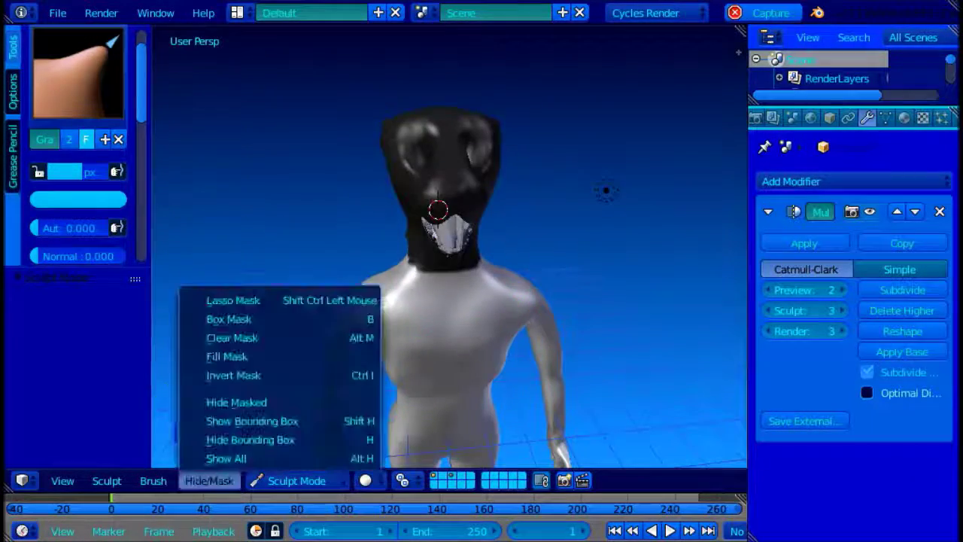
click(259, 376)
key(b)
key(Escape)
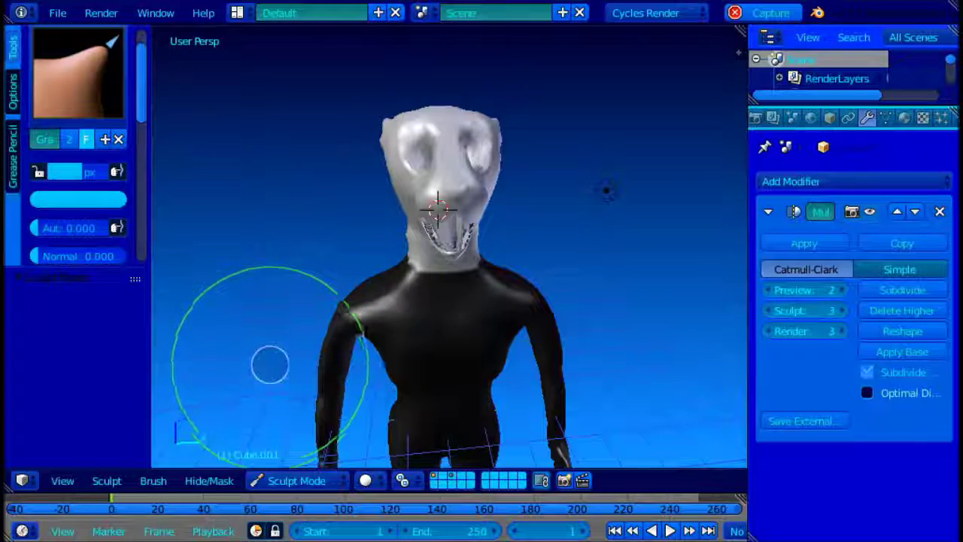
click(209, 480)
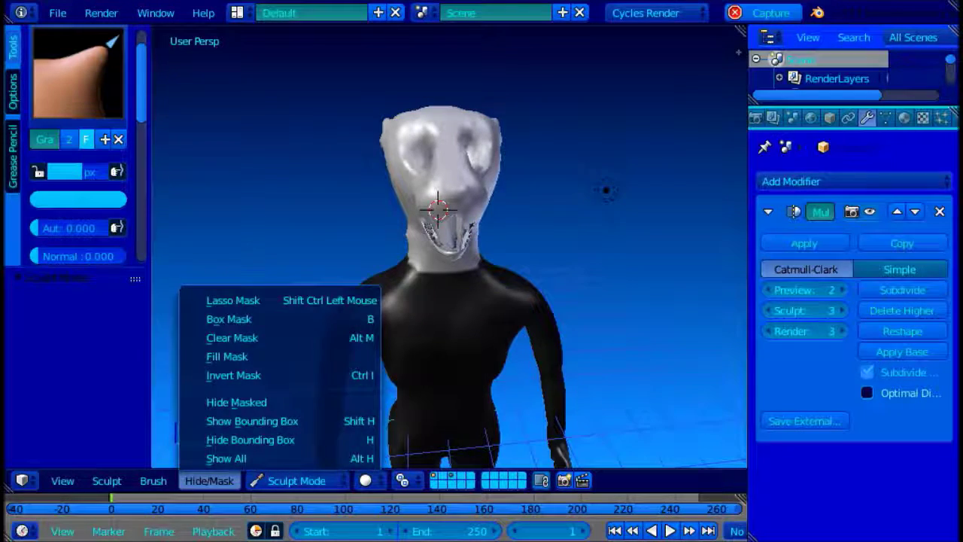
click(259, 402)
Step: Pull the body's lower jaw rim outward beside the front teeth with the Grab brush
scroll(441, 99, up, 8)
middle_drag(438, 135, 342, 230)
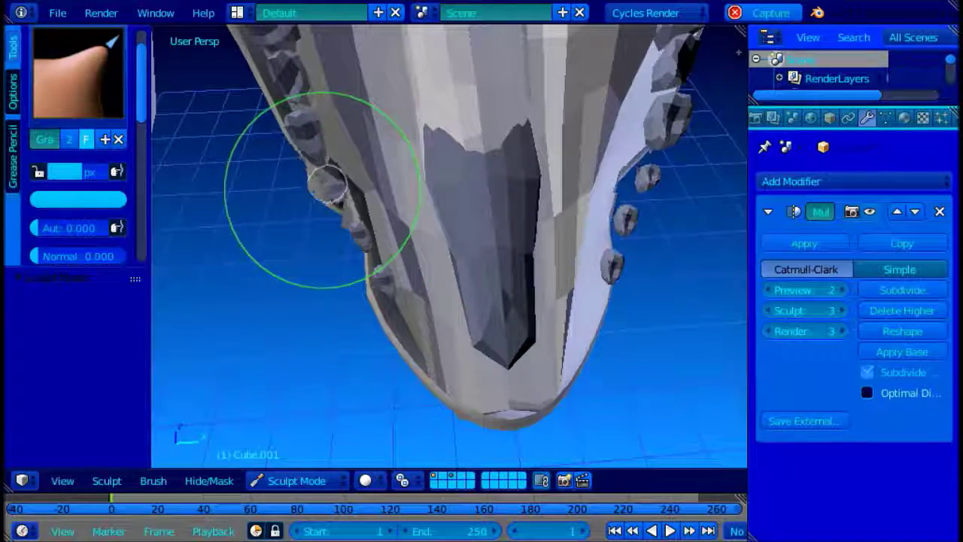
mouse_move(393, 316)
middle_down()
mouse_move(473, 237)
mouse_move(471, 286)
mouse_move(383, 233)
mouse_move(500, 300)
middle_up()
mouse_move(517, 152)
middle_down()
mouse_move(461, 328)
mouse_move(398, 303)
mouse_move(366, 378)
middle_up()
drag(365, 379, 390, 404)
mouse_move(389, 404)
middle_down()
mouse_move(471, 217)
mouse_move(493, 314)
mouse_move(462, 260)
mouse_move(389, 296)
middle_up()
scroll(493, 314, up, 4)
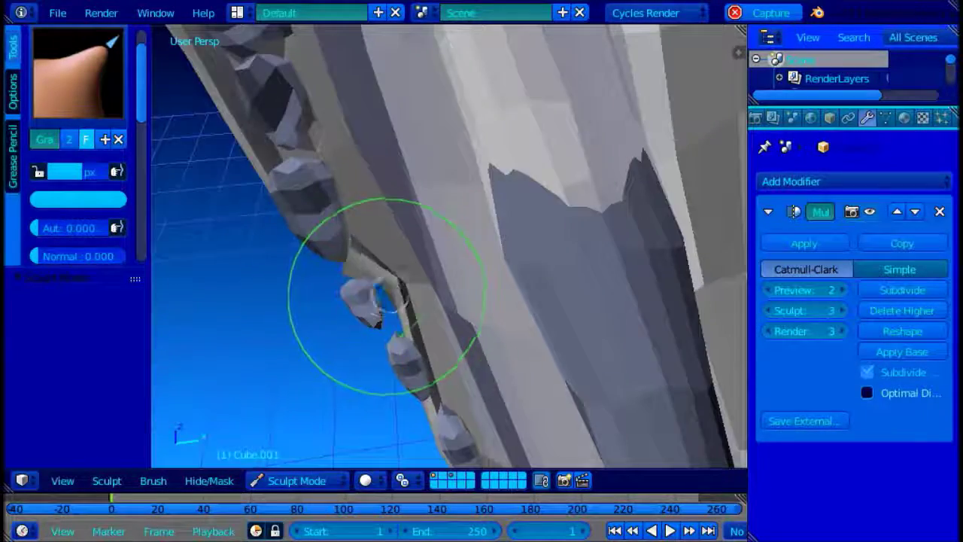
Step: In Object Mode, select the teeth object, rename it showmeyourteeth and hide it
key(Tab)
middle_drag(253, 165, 331, 159)
click(259, 480)
click(258, 418)
click(296, 479)
click(279, 456)
click(817, 134)
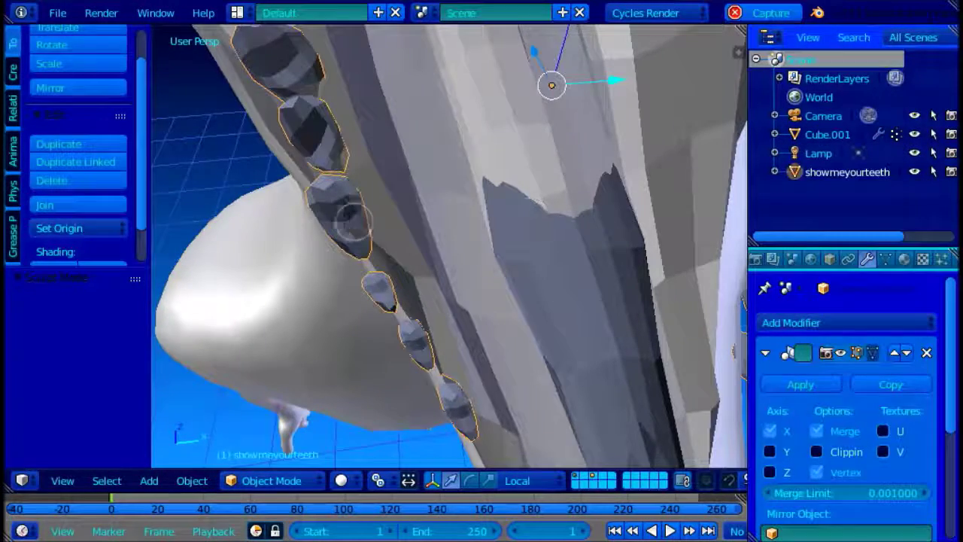
key(h)
Step: Select the body mesh, return it to Sculpt Mode and rename it the Otterbody
scroll(358, 217, down, 1)
right_click(359, 217)
key(Tab)
click(284, 480)
click(284, 418)
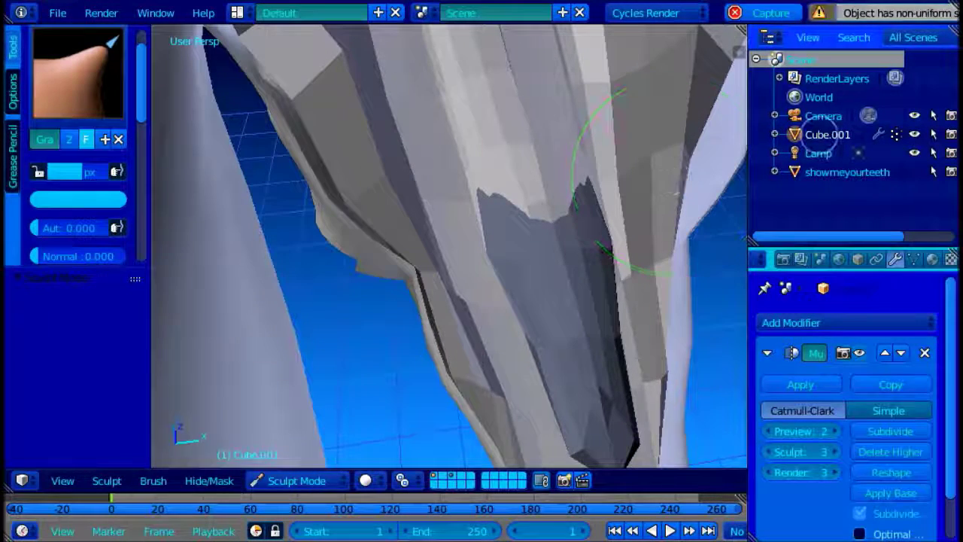
double_click(813, 135)
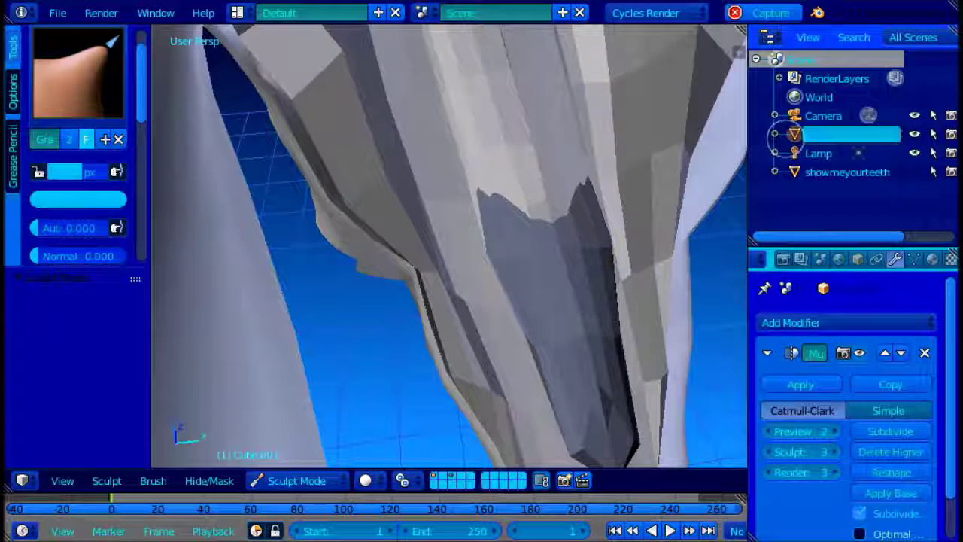
Step: Leave the body's Sculpt Mode, select the mouth lining mesh and switch it to Sculpt Mode
scroll(407, 301, down, 2)
mouse_move(454, 346)
middle_down()
mouse_move(406, 301)
mouse_move(390, 231)
mouse_move(391, 336)
middle_up()
scroll(410, 298, up, 2)
mouse_move(374, 129)
middle_down()
mouse_move(380, 199)
mouse_move(461, 204)
middle_up()
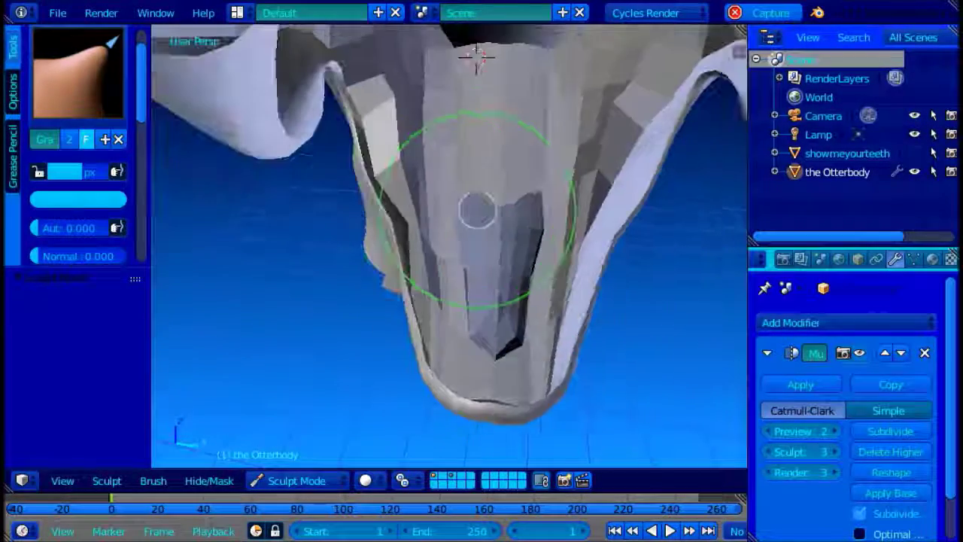
key(Tab)
click(271, 481)
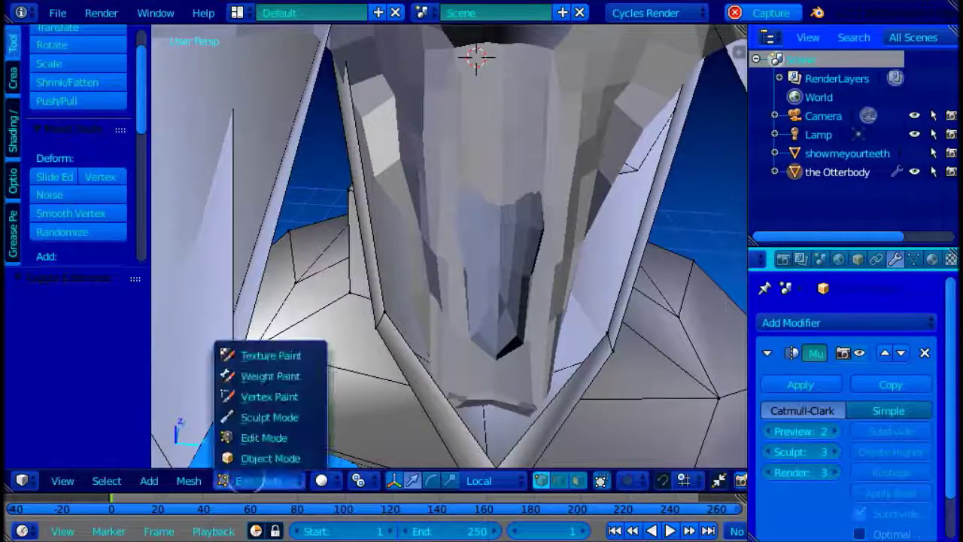
click(272, 457)
right_click(444, 290)
click(269, 480)
click(272, 403)
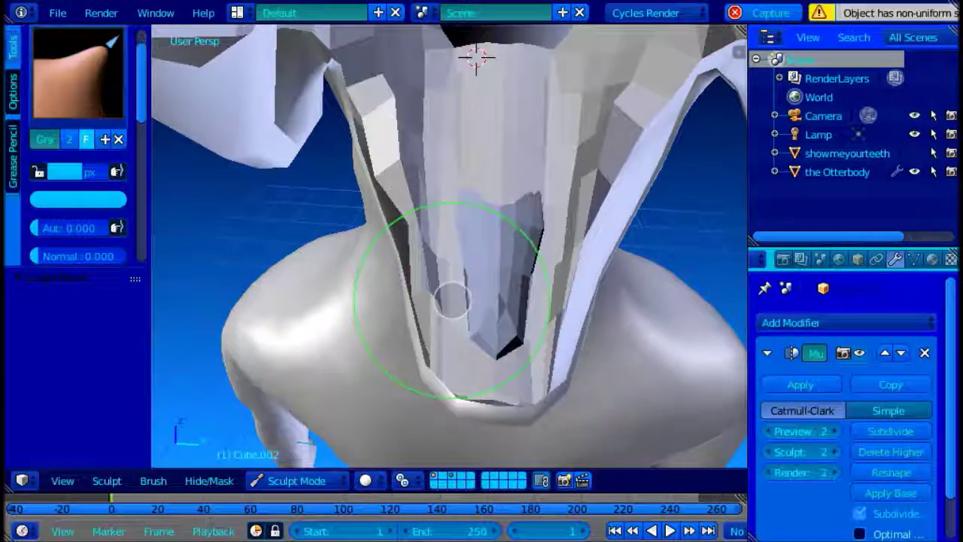
Step: Pull the side wall of the mouth lining outward to the lower jaw rim with the Grab brush
middle_drag(456, 226, 466, 257)
drag(396, 218, 378, 227)
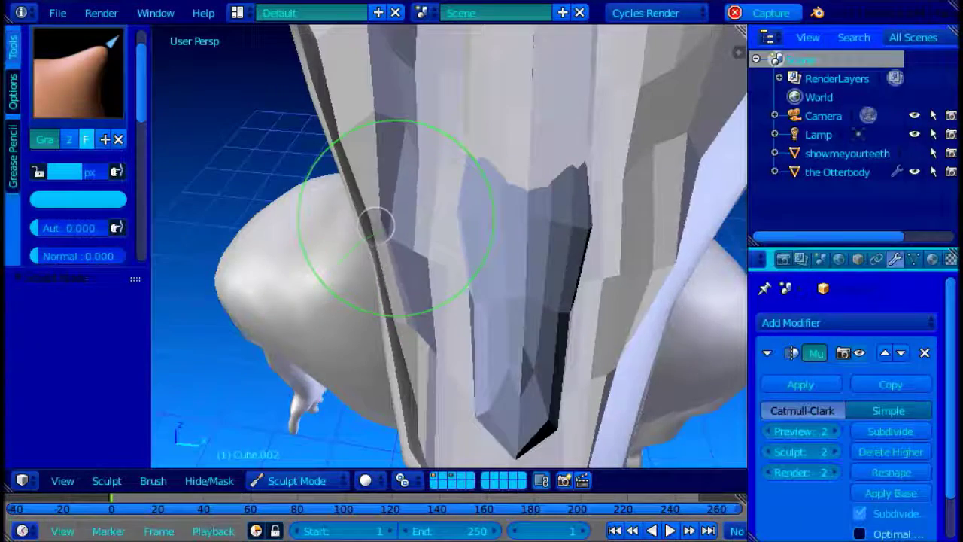
shift+middle_drag(365, 75, 387, 122)
drag(380, 119, 365, 129)
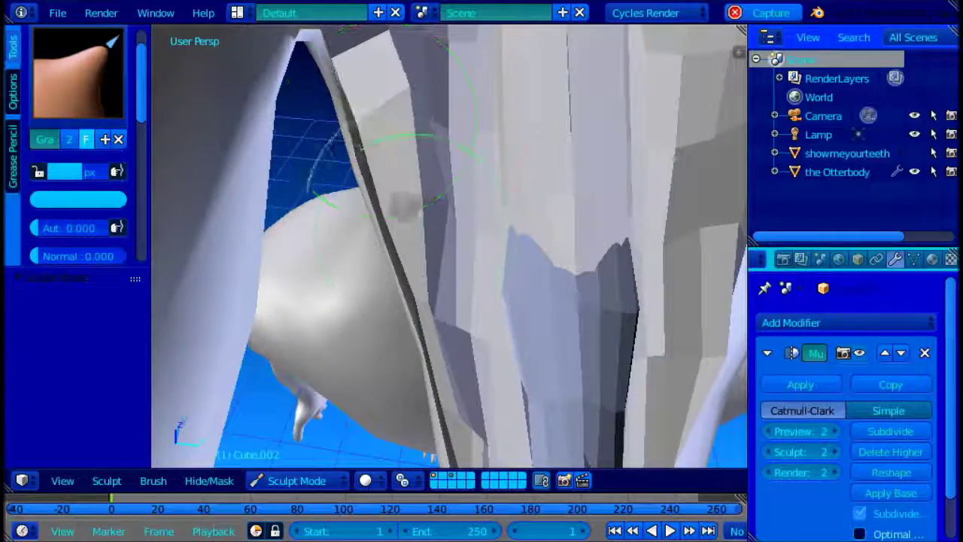
scroll(545, 240, down, 5)
middle_drag(544, 239, 437, 206)
scroll(415, 200, up, 4)
mouse_move(394, 165)
mouse_down()
mouse_move(489, 148)
mouse_move(386, 141)
mouse_up()
Step: Subdivide the mouth lining's Multires modifier once more and pull the lining's front side edge up against the jaw rim
click(890, 431)
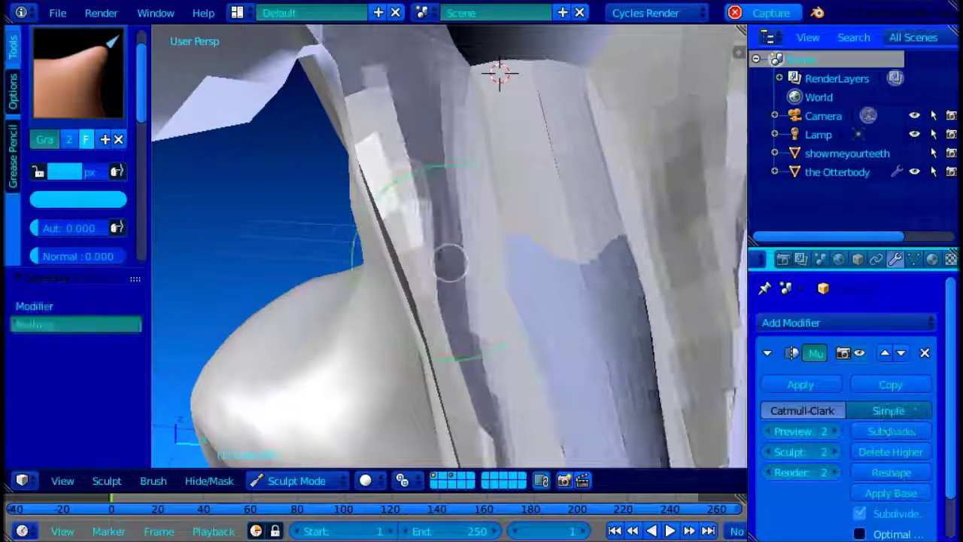
middle_drag(402, 236, 393, 210)
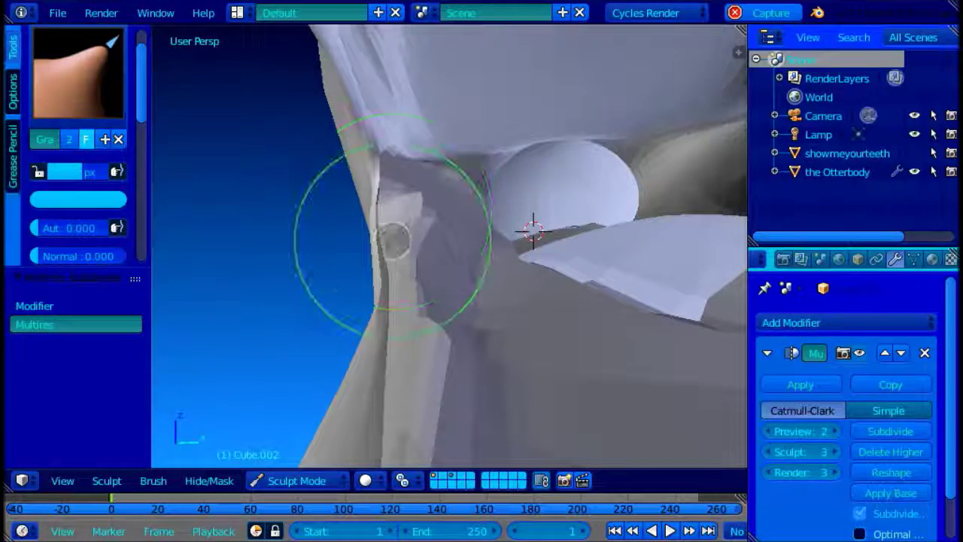
middle_drag(409, 305, 473, 302)
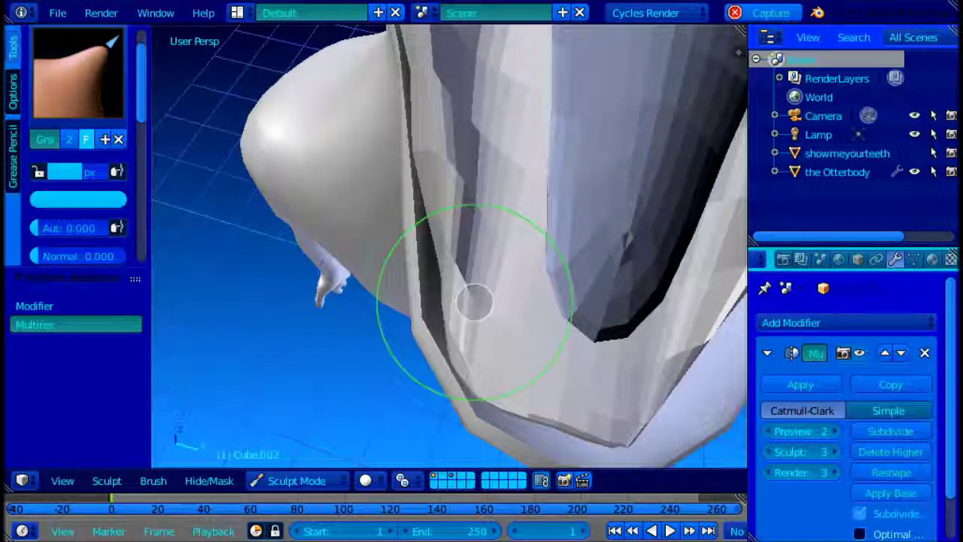
mouse_move(450, 291)
mouse_down()
mouse_move(469, 293)
mouse_move(425, 226)
mouse_up()
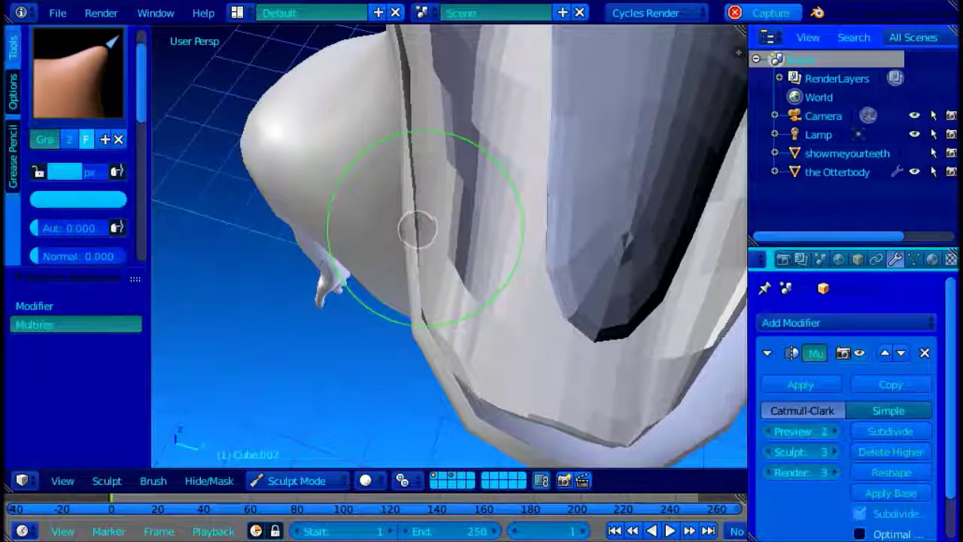
Step: Pull the opposite side wall of the mouth lining out to the jaw rim and check the fit on the whole head
middle_drag(404, 76, 513, 82)
scroll(513, 82, down, 4)
scroll(583, 208, up, 3)
middle_drag(583, 208, 556, 255)
scroll(104, 223, down, 5)
scroll(104, 223, down, 3)
middle_drag(404, 189, 423, 139)
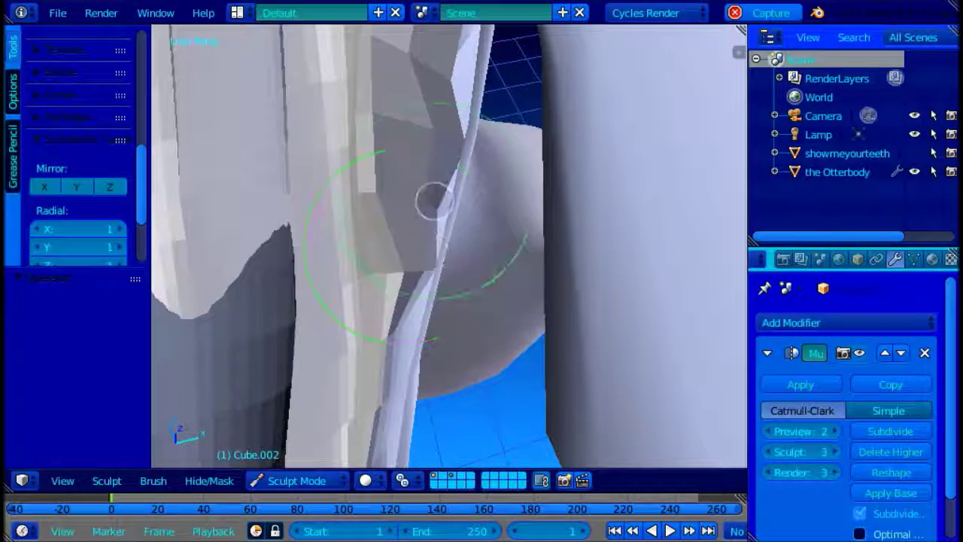
middle_drag(434, 200, 404, 125)
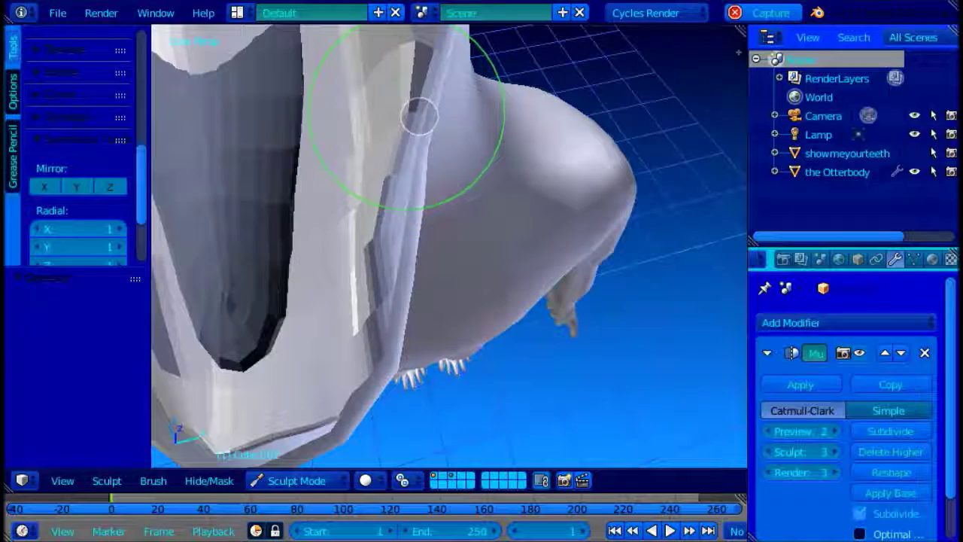
middle_drag(284, 400, 312, 401)
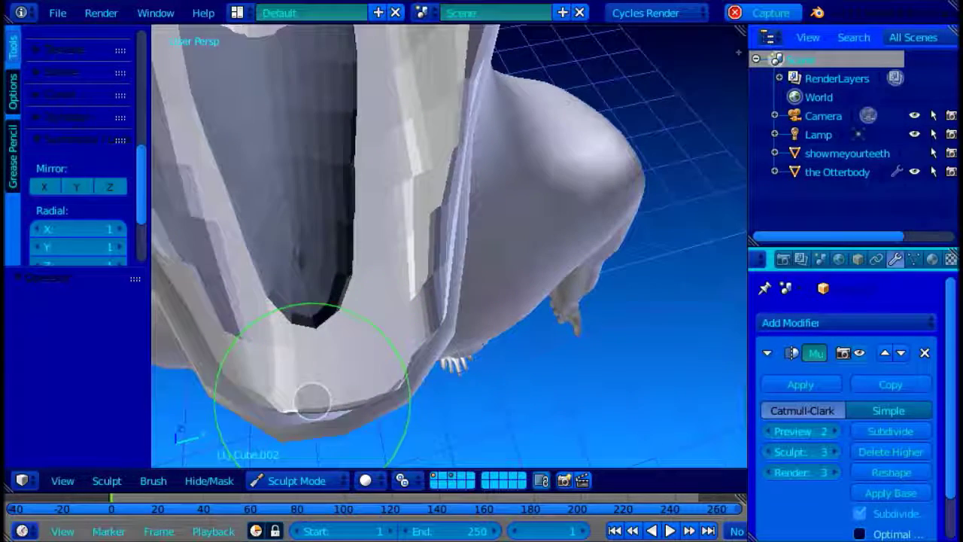
middle_drag(440, 105, 441, 223)
scroll(497, 279, down, 5)
scroll(273, 228, down, 3)
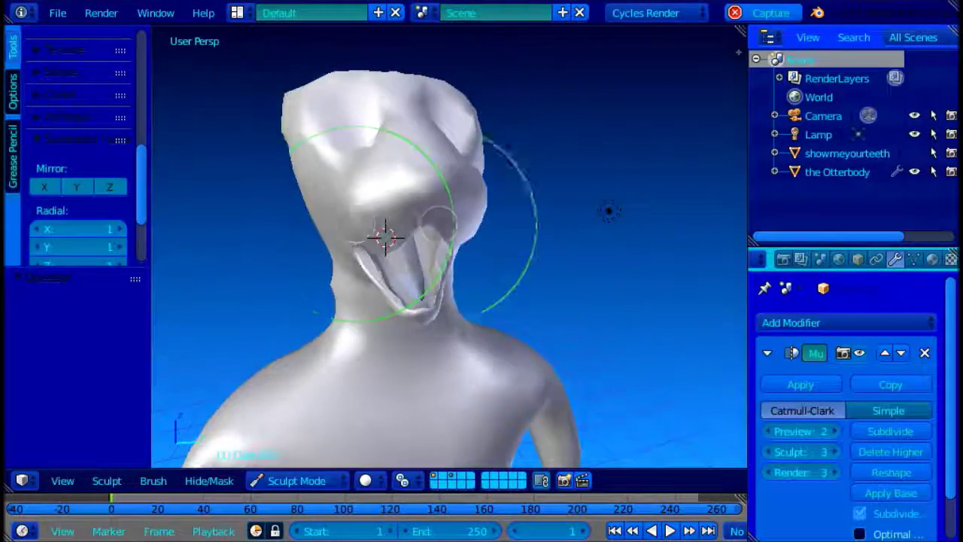
Step: Choose the SculptDraw brush and build up the mouth lining's side walls and front floor inside the jaw rim
scroll(439, 224, up, 6)
middle_drag(376, 257, 261, 295)
scroll(80, 149, up, 9)
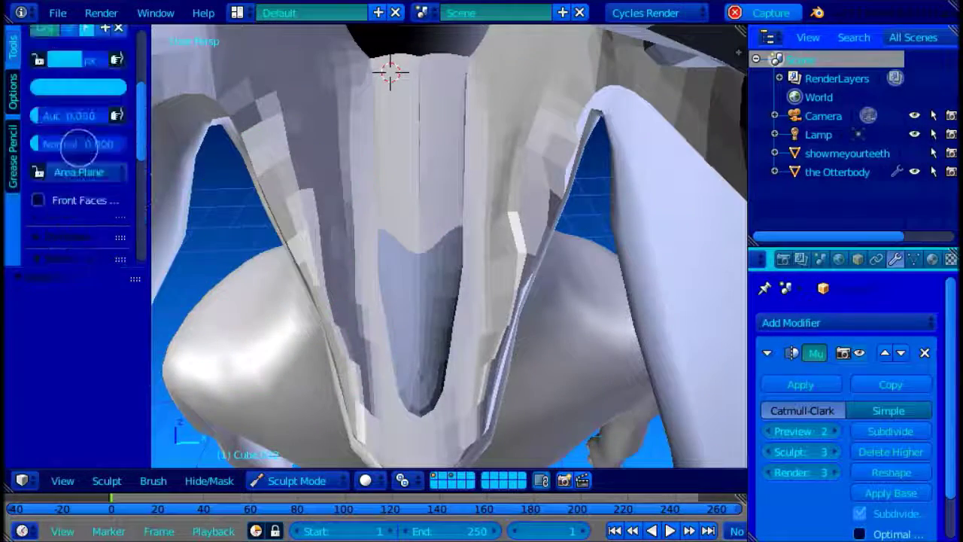
click(80, 143)
click(594, 212)
scroll(101, 180, down, 1)
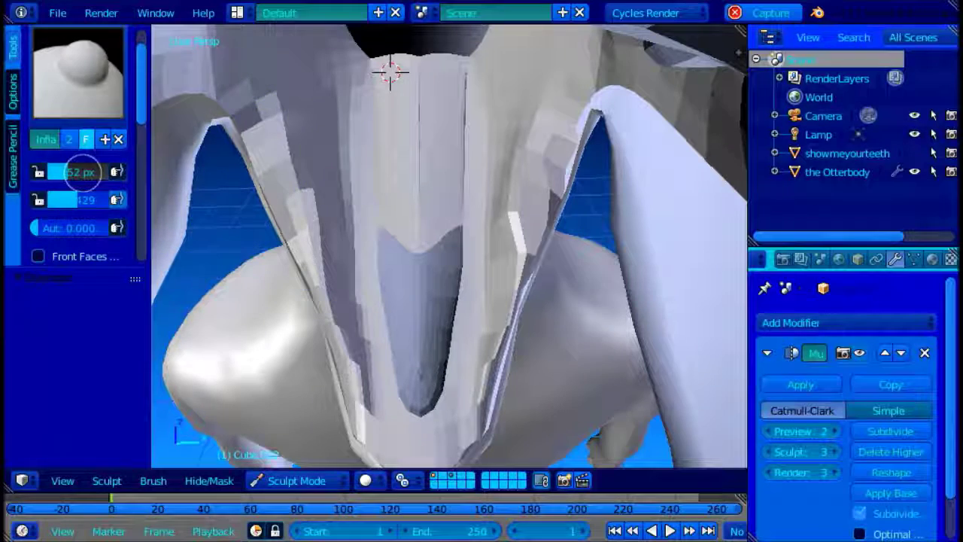
scroll(81, 171, down, 6)
scroll(128, 180, up, 7)
click(79, 120)
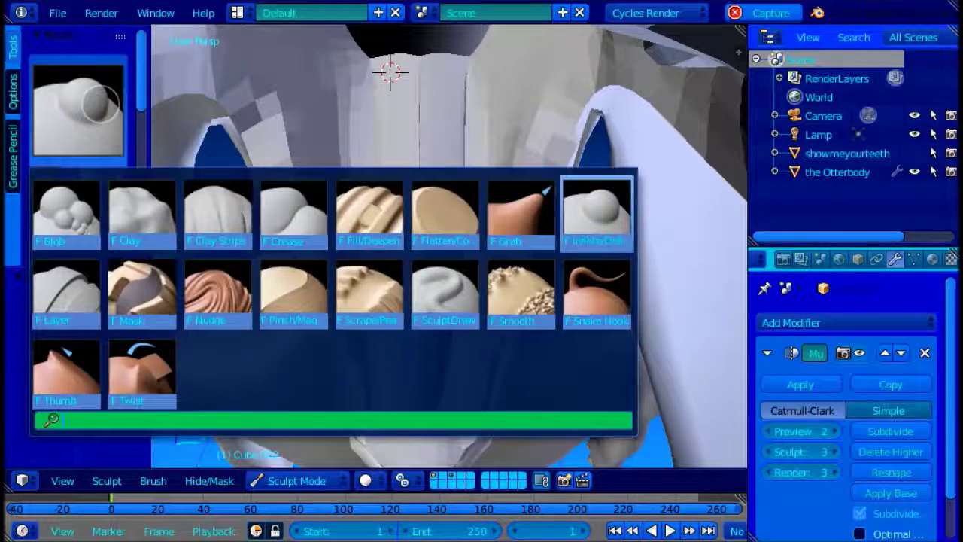
click(447, 290)
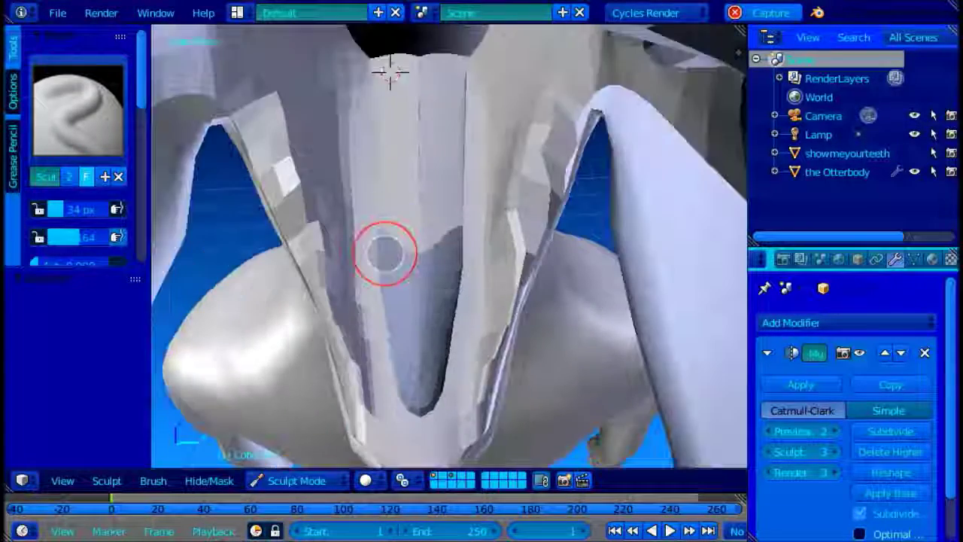
mouse_move(343, 320)
middle_down()
mouse_move(331, 280)
mouse_move(428, 264)
mouse_move(243, 184)
middle_up()
mouse_move(322, 238)
middle_down()
mouse_move(296, 201)
mouse_move(402, 243)
mouse_move(365, 329)
mouse_move(345, 344)
middle_up()
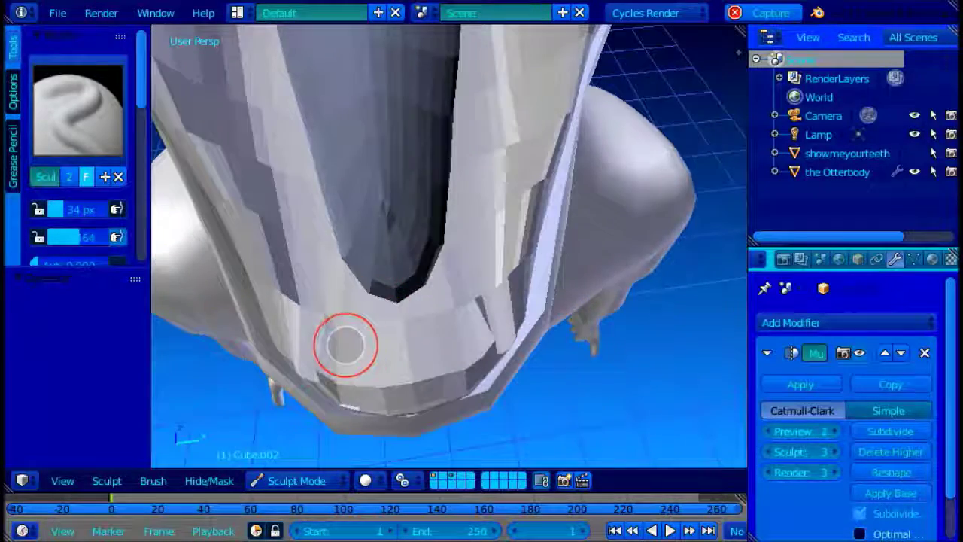
Step: In Edit Mode with edge selection, lower a tongue edge by 0.061 along Z and rotate it slightly in wireframe display
mouse_move(430, 348)
middle_down()
mouse_move(384, 144)
mouse_move(450, 281)
middle_up()
key(Tab)
scroll(450, 281, up, 1)
right_click(409, 193)
middle_drag(409, 193, 383, 210)
key(ctrl+Tab)
click(317, 205)
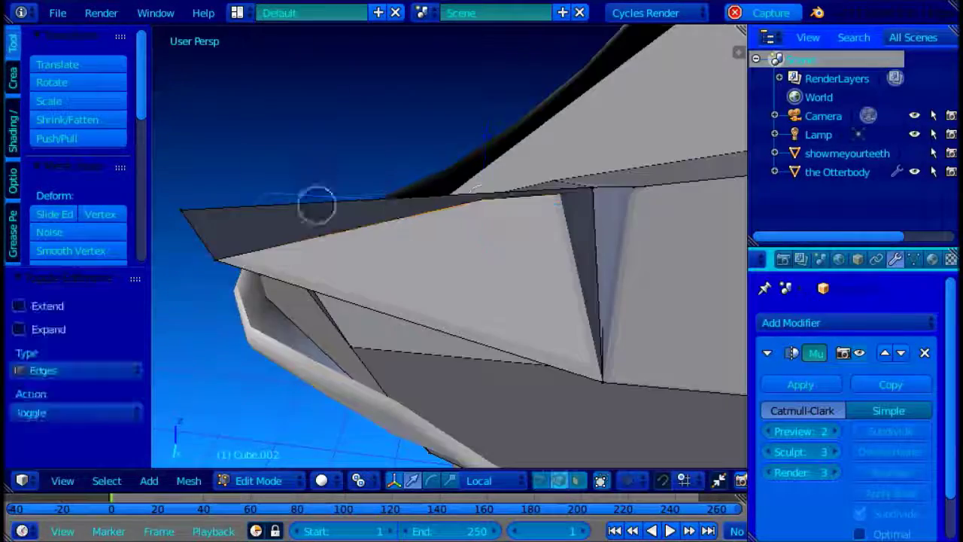
click(361, 154)
drag(365, 167, 365, 170)
mouse_move(365, 171)
middle_down()
mouse_move(522, 185)
mouse_move(319, 133)
mouse_move(372, 188)
middle_up()
key(z)
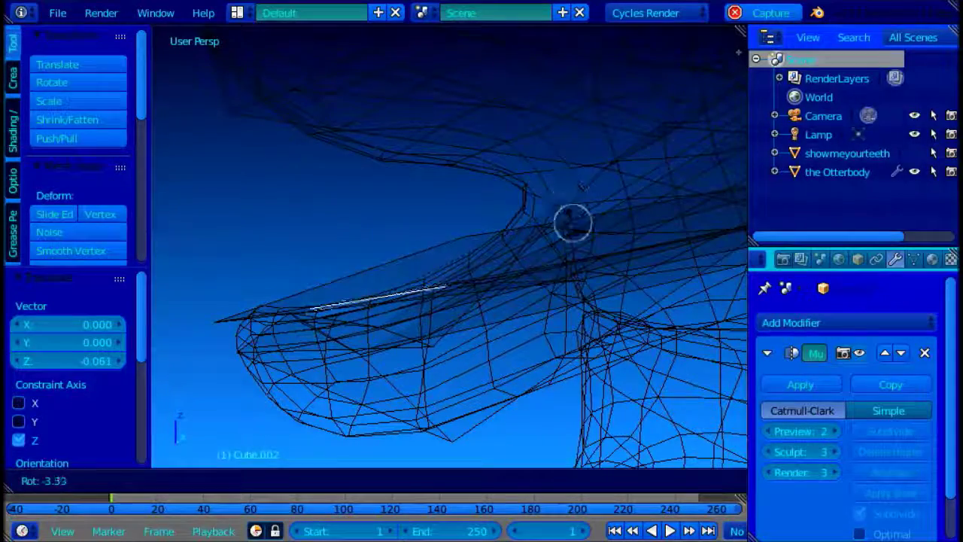
click(575, 239)
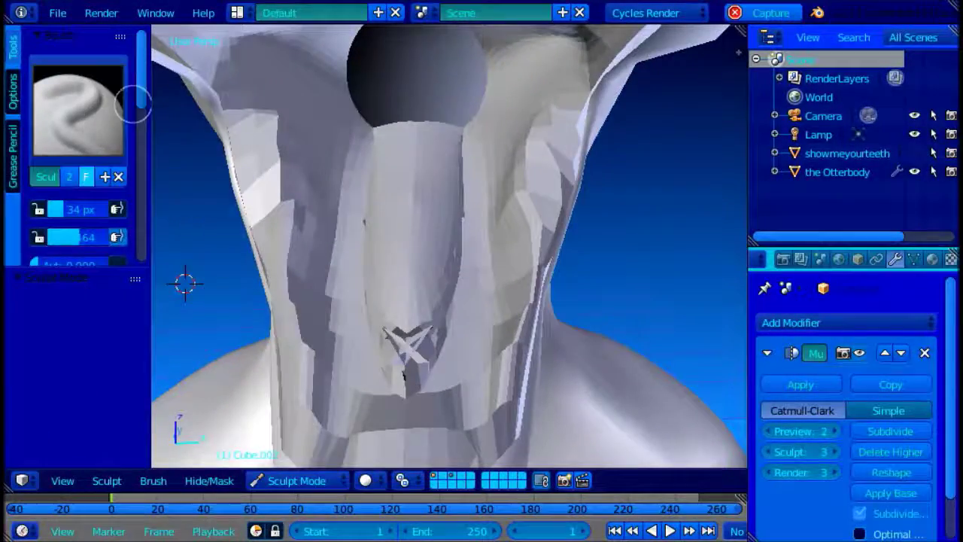
Step: Choose the Smooth brush and try to even out the distorted tongue tip
click(87, 106)
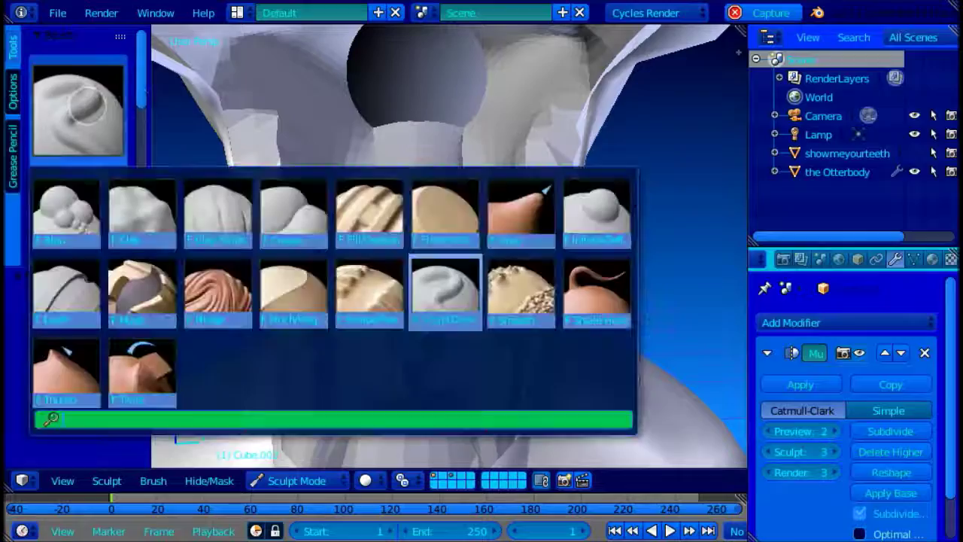
click(519, 290)
drag(411, 347, 416, 332)
mouse_move(426, 339)
middle_down()
mouse_move(329, 256)
mouse_move(262, 303)
mouse_move(298, 243)
mouse_move(412, 358)
mouse_move(383, 329)
mouse_move(308, 297)
mouse_move(430, 313)
mouse_move(413, 310)
middle_up()
Step: Examine the tongue's base mesh in Edit Mode, in solid and wireframe display, against its subdivided shape
key(Tab)
scroll(413, 310, down, 3)
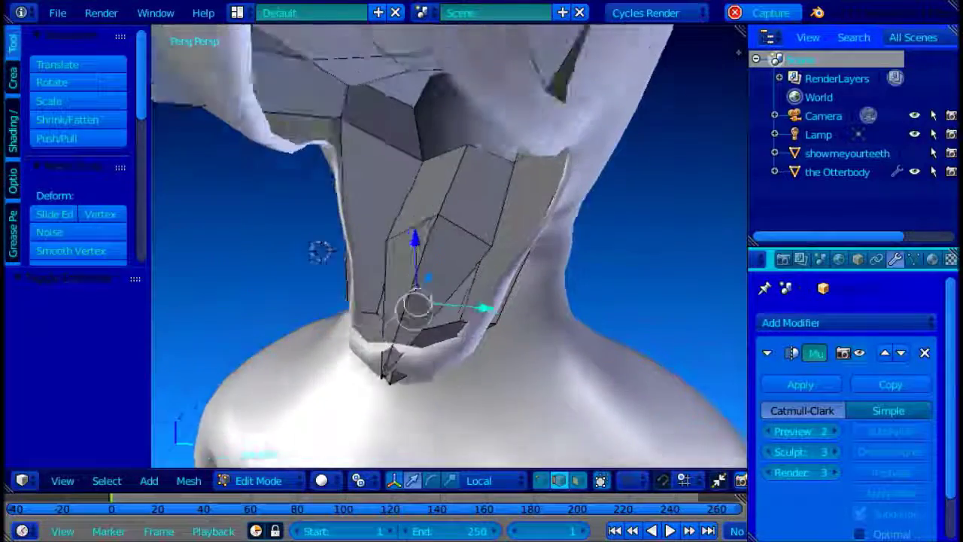
key(z)
mouse_move(479, 263)
middle_down()
mouse_move(389, 311)
mouse_move(465, 273)
mouse_move(426, 372)
middle_up()
key(z)
key(Tab)
mouse_move(377, 346)
middle_down()
mouse_move(266, 226)
mouse_move(414, 312)
mouse_move(462, 290)
mouse_move(390, 163)
mouse_move(363, 223)
mouse_move(293, 266)
middle_up()
scroll(414, 312, down, 3)
key(Tab)
scroll(413, 312, up, 4)
scroll(389, 163, down, 4)
Step: With face selection, move the tongue's top face about 0.077 along its local axis and rotate it
key(ctrl+Tab)
click(316, 279)
right_click(394, 275)
middle_drag(393, 276, 436, 213)
key(z)
key(z)
drag(437, 207, 434, 185)
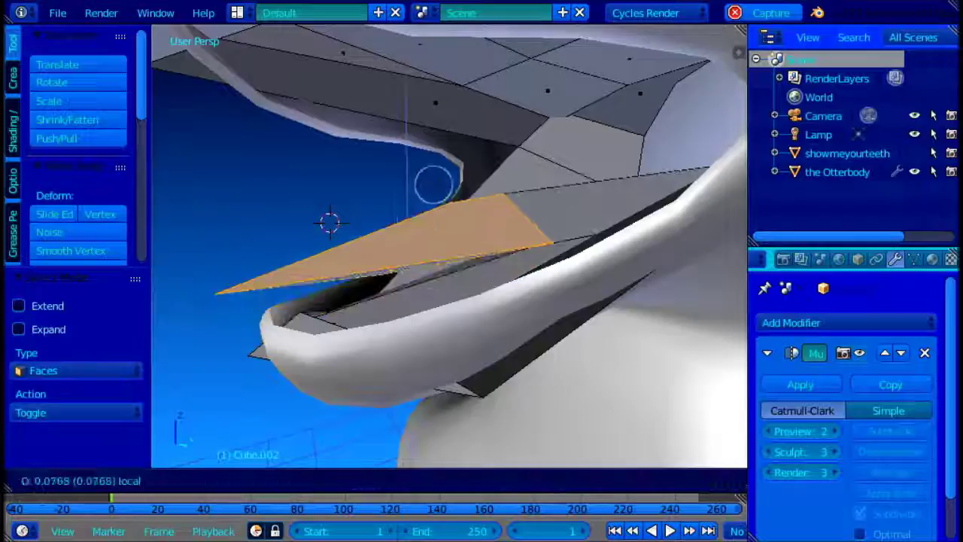
click(434, 185)
scroll(434, 184, down, 2)
key(r)
click(466, 151)
Step: Undo the last tongue face change and inspect the tongue in Edit Mode and in its subdivided form
key(Tab)
mouse_move(467, 151)
middle_down()
mouse_move(398, 209)
mouse_move(469, 276)
mouse_move(315, 197)
mouse_move(393, 234)
middle_up()
key(Tab)
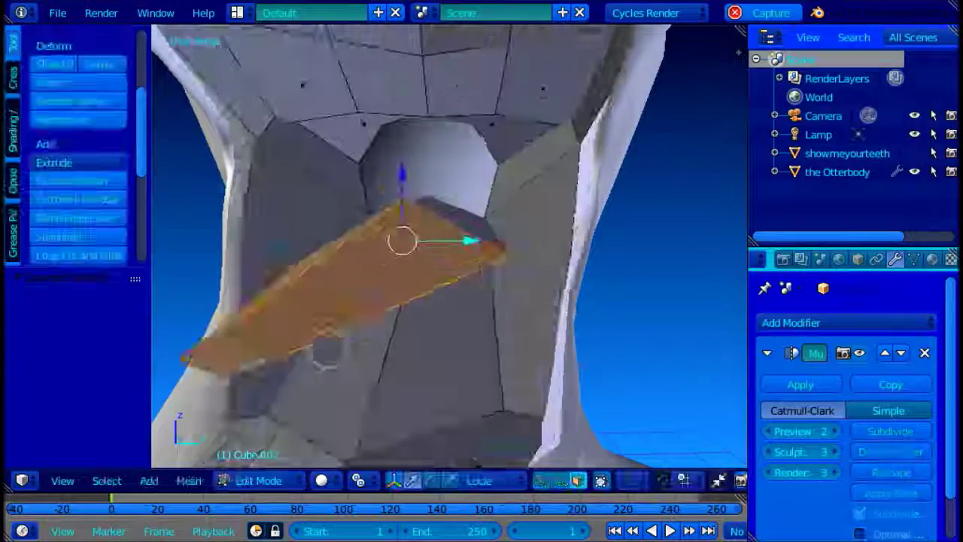
key(ctrl+z)
key(Tab)
mouse_move(329, 344)
middle_down()
mouse_move(344, 395)
mouse_move(347, 355)
mouse_move(394, 248)
mouse_move(458, 260)
mouse_move(429, 264)
mouse_move(447, 323)
mouse_move(434, 314)
middle_up()
key(Tab)
scroll(430, 264, down, 2)
key(z)
key(z)
key(Tab)
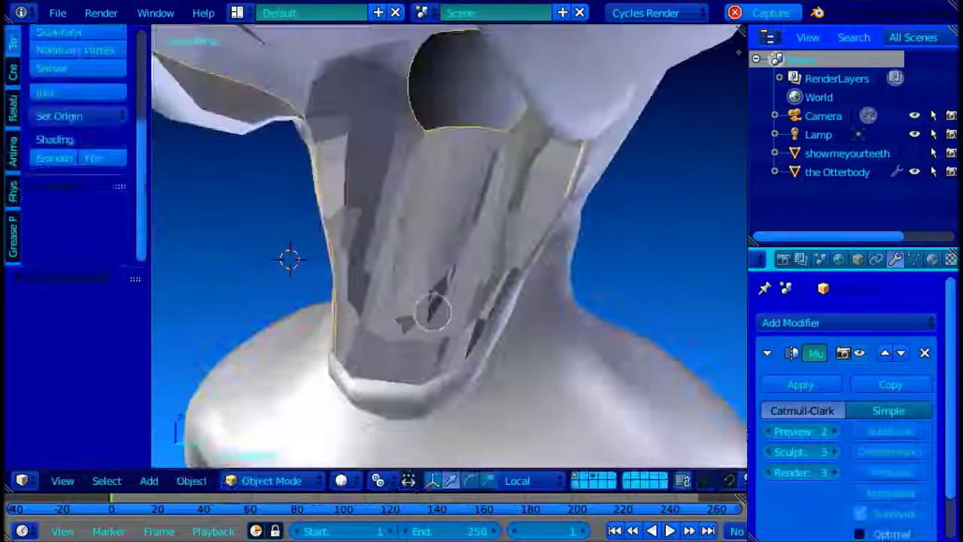
Step: Return the mouth lining to Sculpt Mode and try to repair the broken tongue tip with the Smooth brush
scroll(408, 332, up, 2)
click(272, 480)
click(272, 426)
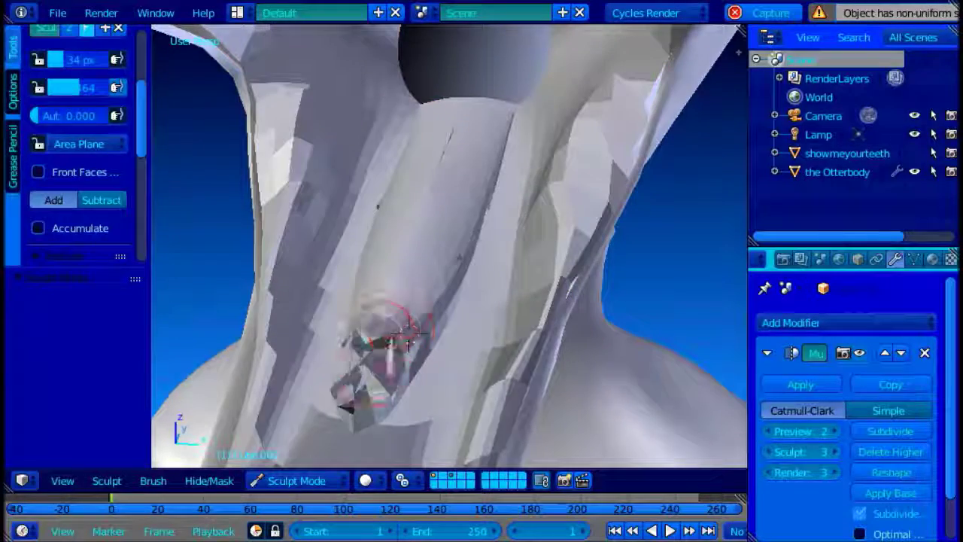
middle_drag(360, 306, 413, 278)
scroll(115, 138, up, 4)
click(92, 94)
click(141, 338)
drag(441, 305, 429, 324)
middle_drag(429, 323, 371, 308)
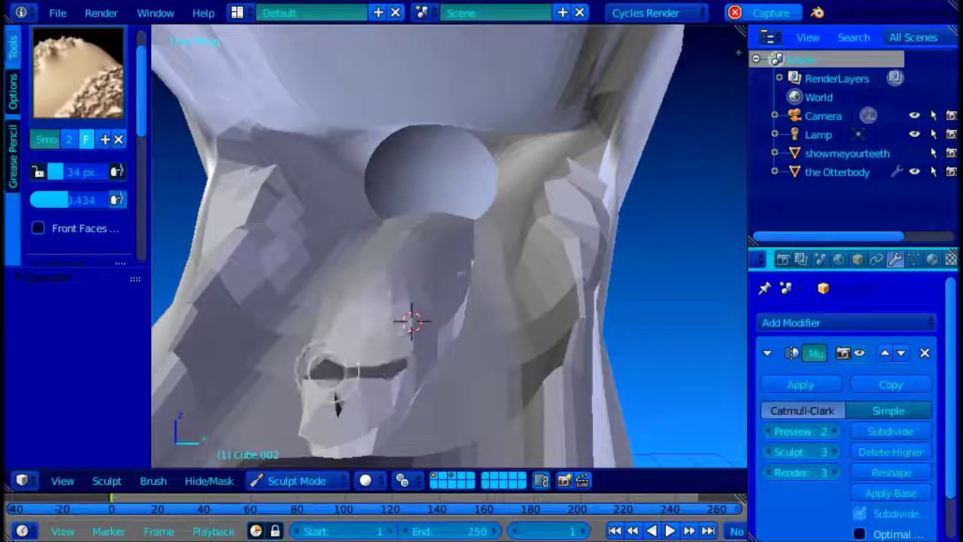
Step: Undo the tongue edits back to its earlier intact shape and check its base mesh from several angles
key(ctrl+z)
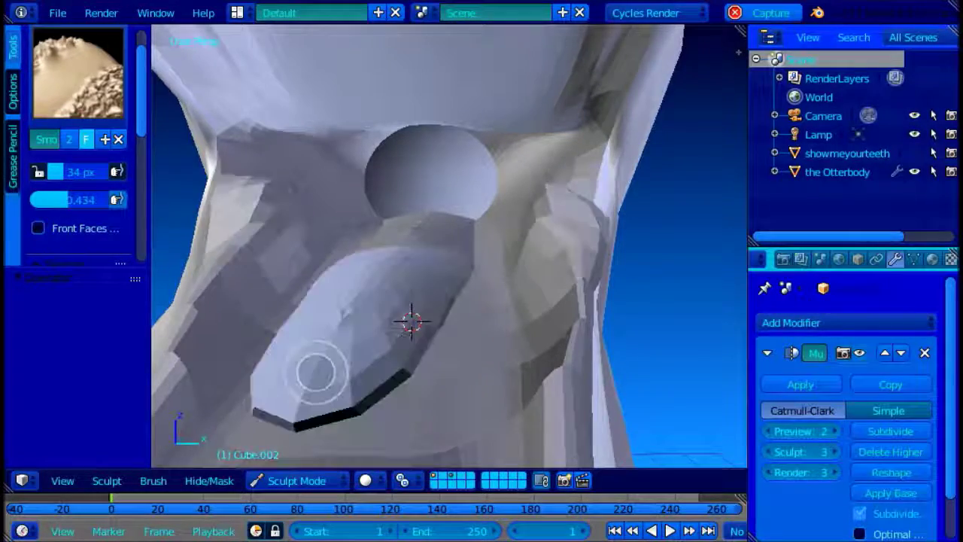
middle_drag(318, 374, 527, 344)
key(Tab)
middle_drag(451, 314, 303, 301)
key(Tab)
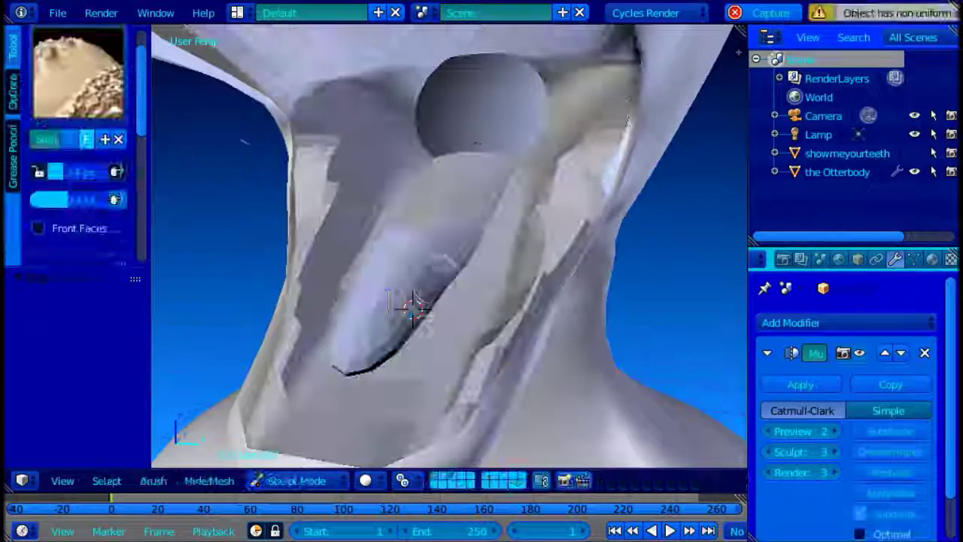
Step: Switch to the SculptDraw brush, set its strength to 0.143 and compare the sculpted tongue with its base mesh in Edit Mode
click(89, 97)
click(445, 254)
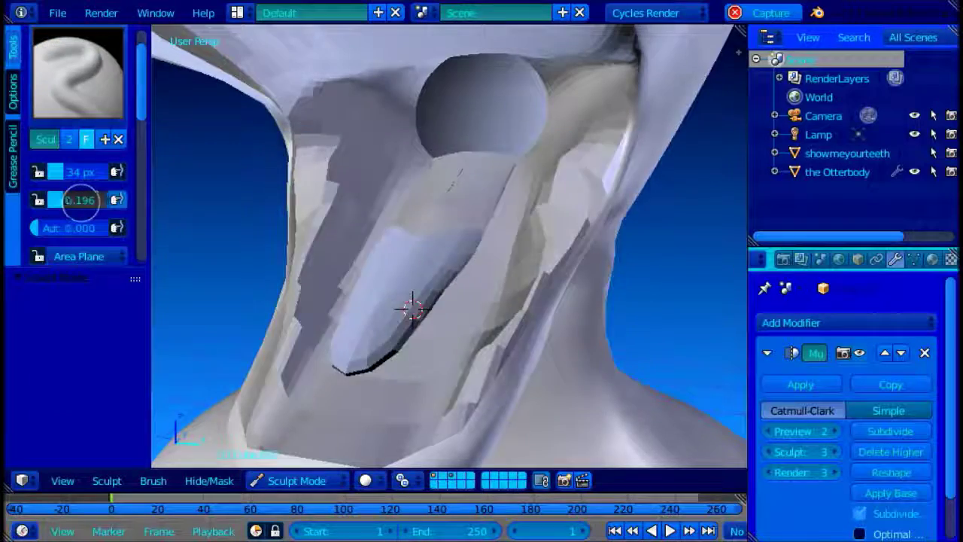
drag(82, 200, 78, 200)
middle_drag(323, 194, 403, 211)
scroll(83, 201, down, 4)
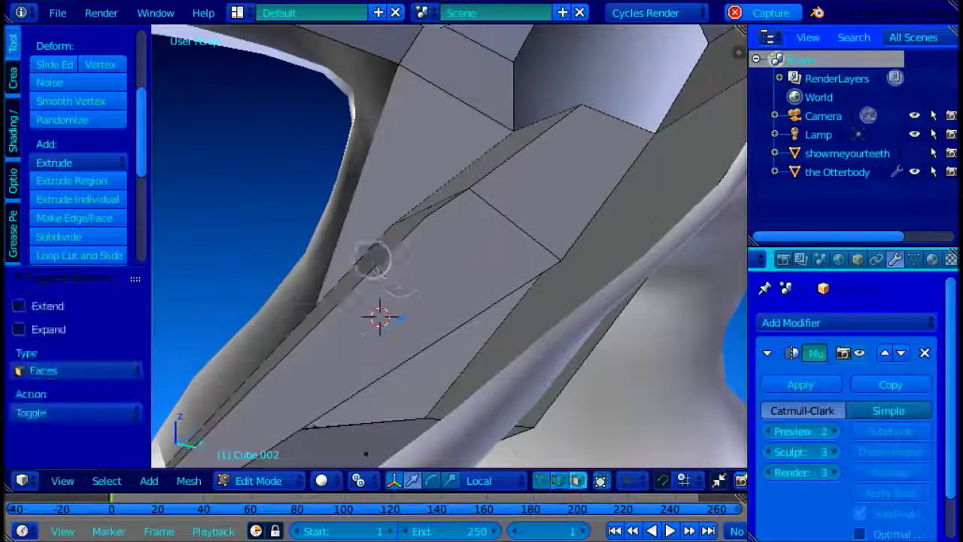
click(378, 318)
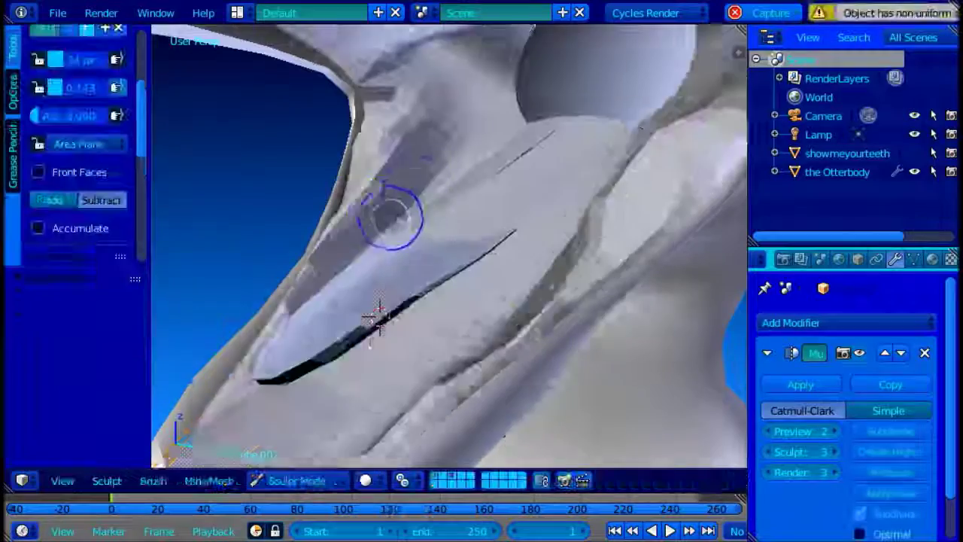
mouse_move(390, 217)
middle_down()
mouse_move(638, 252)
mouse_move(308, 219)
mouse_move(483, 309)
middle_up()
key(shift+f)
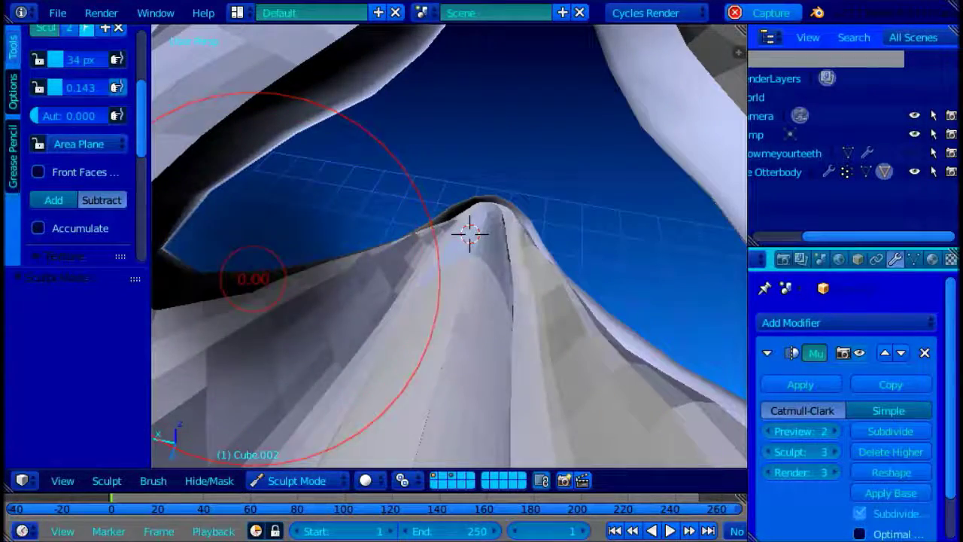
click(440, 278)
scroll(80, 97, up, 4)
Step: With the Grab brush, pull the tongue's surface near its tip into a cleaner shape
click(79, 90)
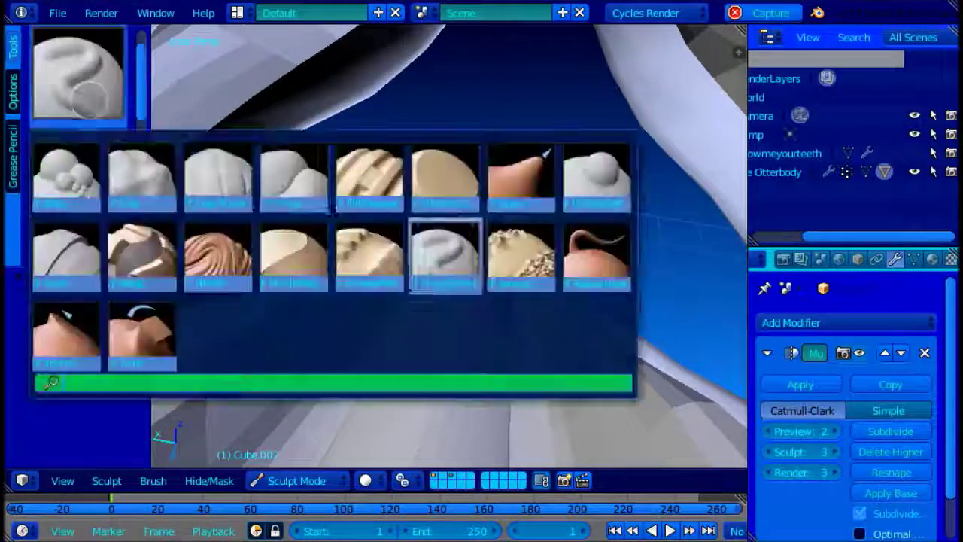
click(520, 177)
mouse_move(468, 280)
middle_down()
mouse_move(463, 321)
mouse_move(413, 273)
middle_up()
scroll(462, 321, down, 4)
scroll(413, 273, down, 2)
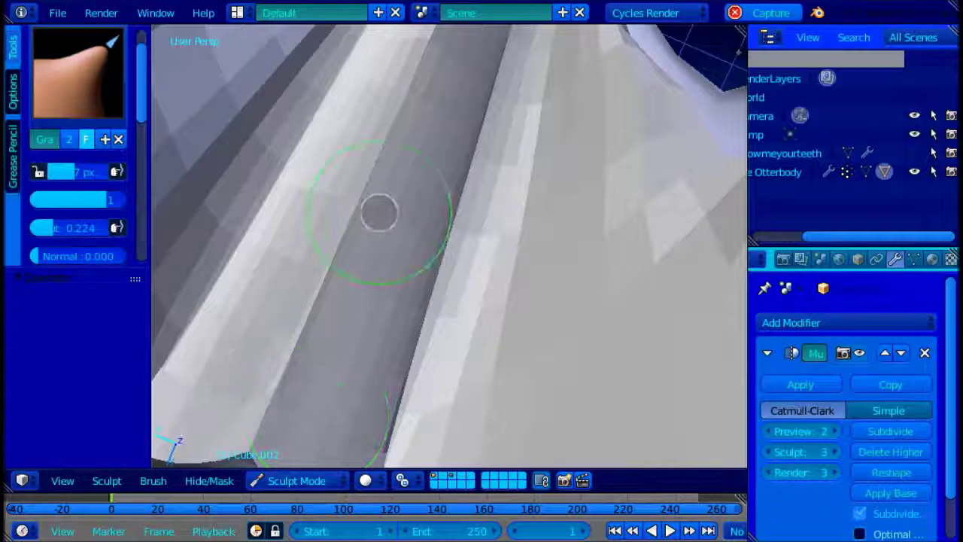
middle_drag(379, 213, 380, 301)
drag(447, 159, 453, 165)
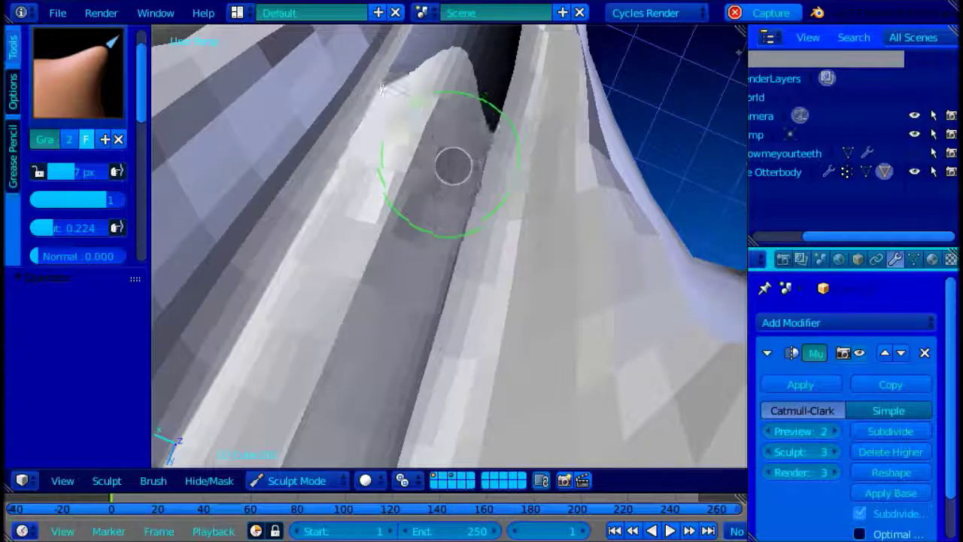
middle_drag(444, 164, 466, 172)
drag(449, 184, 442, 200)
mouse_move(451, 133)
middle_down()
mouse_move(459, 188)
mouse_move(509, 108)
mouse_move(494, 136)
middle_up()
scroll(493, 129, up, 2)
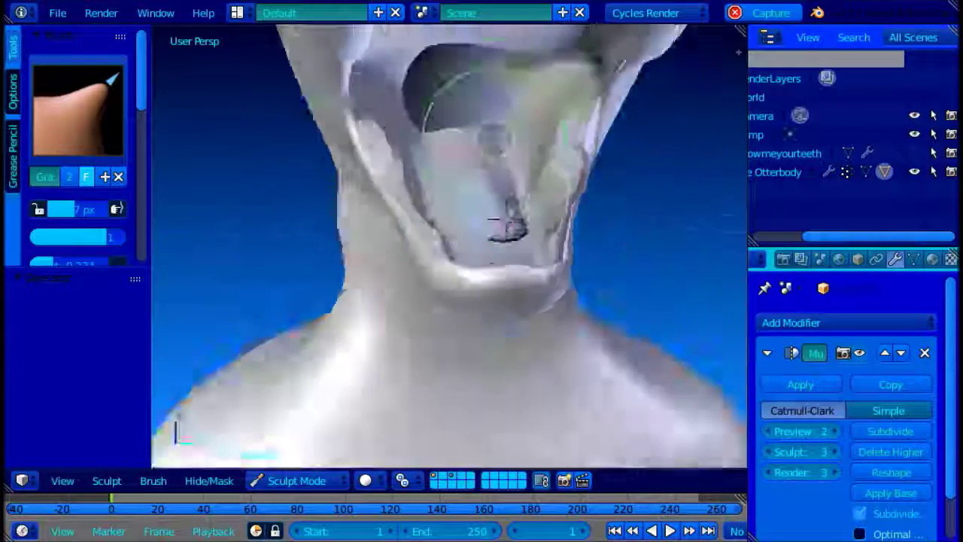
Step: Sculpt the rim of the upper mouth lining with the SculptDraw brush at 31 px and strength 0.286
scroll(494, 136, up, 3)
scroll(79, 94, up, 1)
click(79, 94)
click(445, 293)
middle_drag(511, 38, 511, 319)
scroll(495, 203, up, 3)
middle_drag(494, 203, 518, 191)
mouse_move(458, 174)
middle_down()
mouse_move(529, 171)
mouse_move(344, 335)
mouse_move(309, 331)
middle_up()
middle_drag(798, 147, 865, 146)
scroll(438, 152, down, 1)
middle_drag(437, 153, 376, 112)
scroll(64, 199, down, 2)
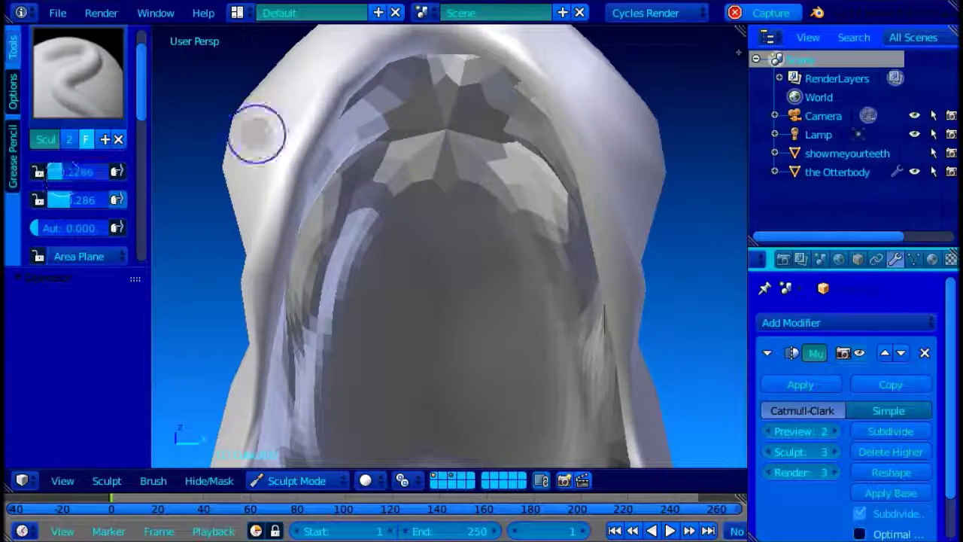
scroll(75, 180, down, 4)
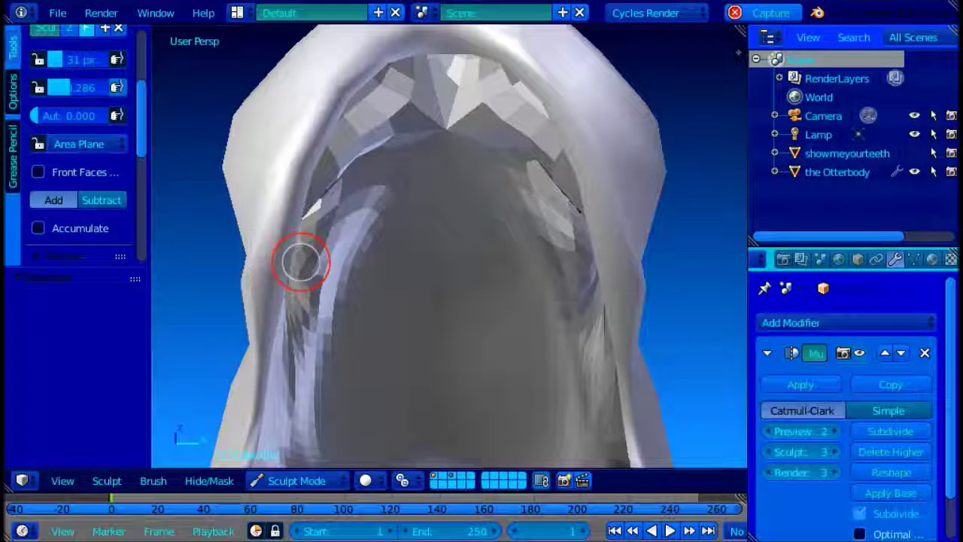
mouse_move(311, 292)
middle_down()
mouse_move(311, 323)
mouse_move(315, 299)
mouse_move(161, 208)
mouse_move(177, 192)
middle_up()
mouse_move(429, 165)
middle_down()
mouse_move(505, 241)
mouse_move(472, 110)
mouse_move(374, 222)
middle_up()
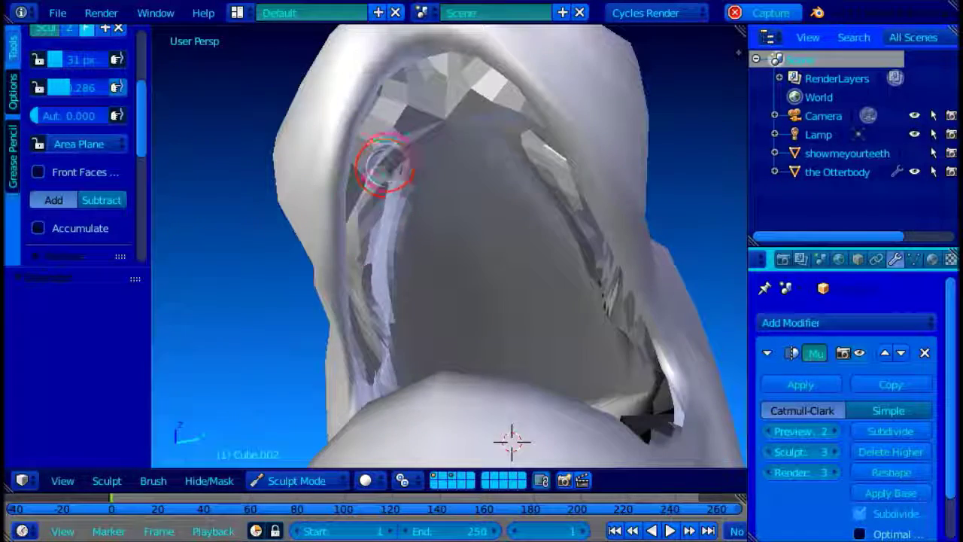
mouse_move(374, 271)
middle_down()
mouse_move(338, 254)
mouse_move(559, 269)
mouse_move(377, 53)
mouse_move(501, 157)
mouse_move(559, 165)
mouse_move(541, 118)
mouse_move(450, 134)
mouse_move(331, 124)
middle_up()
Step: In Edit Mode, raise a face of the upper mouth lining, check the subdivided shape and return to Object Mode
key(Tab)
right_click(559, 166)
drag(442, 55, 445, 35)
key(Tab)
mouse_move(445, 46)
middle_down()
mouse_move(600, 98)
mouse_move(525, 161)
mouse_move(318, 153)
mouse_move(413, 168)
mouse_move(218, 221)
mouse_move(595, 294)
mouse_move(565, 311)
mouse_move(430, 343)
middle_up()
key(Tab)
key(Tab)
click(282, 479)
click(282, 456)
Step: Select the face loop of the otter body's lower lip in Edit Mode and check the lip's subdivided shape
right_click(574, 316)
key(Tab)
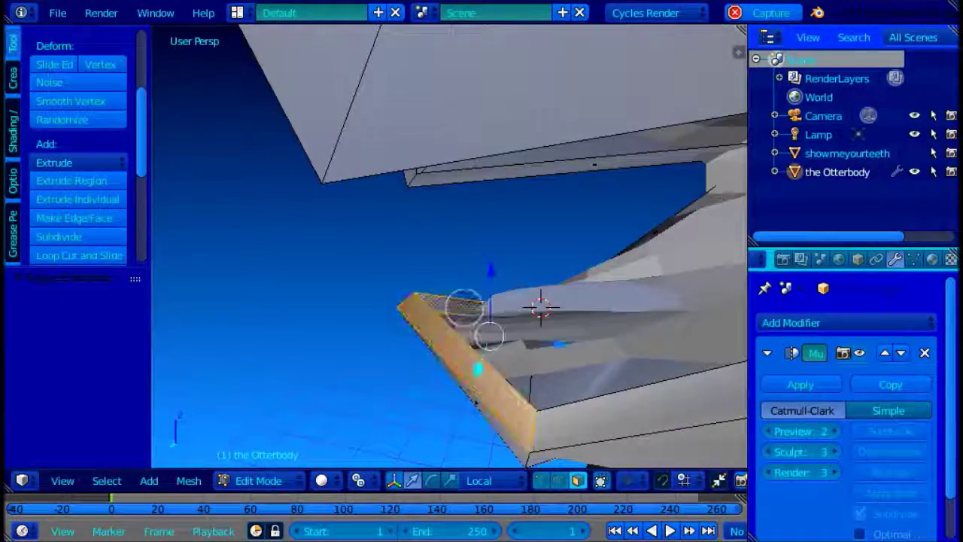
click(502, 370)
alt+right_click(482, 358)
click(660, 190)
key(Tab)
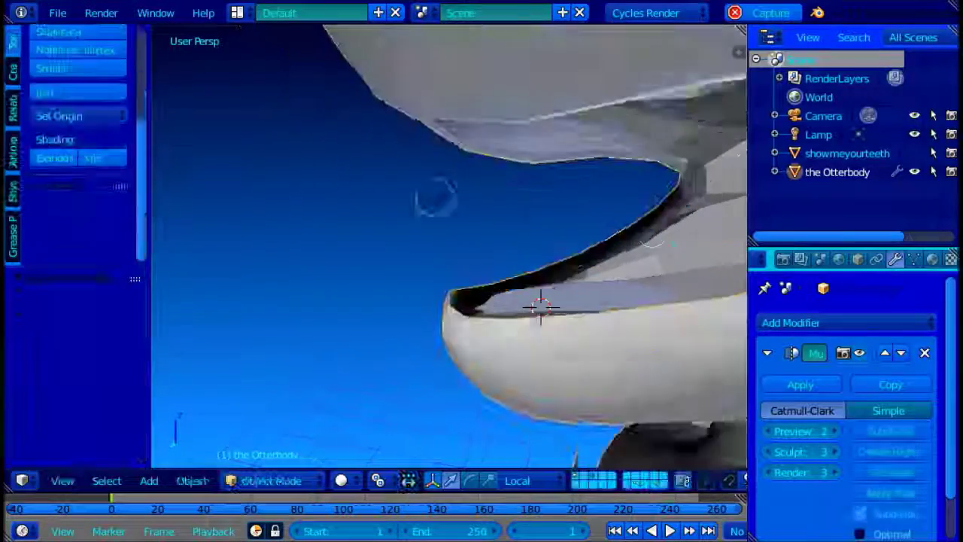
Step: Apply smooth shading to the mouth lining object and view it from the front
middle_drag(436, 198, 499, 208)
scroll(499, 208, down, 6)
scroll(463, 162, up, 4)
mouse_move(410, 166)
middle_down()
mouse_move(462, 162)
mouse_move(423, 286)
mouse_move(445, 165)
mouse_move(379, 160)
mouse_move(533, 161)
mouse_move(376, 82)
mouse_move(558, 97)
middle_up()
scroll(445, 165, down, 1)
right_click(445, 165)
click(49, 158)
scroll(380, 161, down, 2)
middle_drag(382, 206, 440, 194)
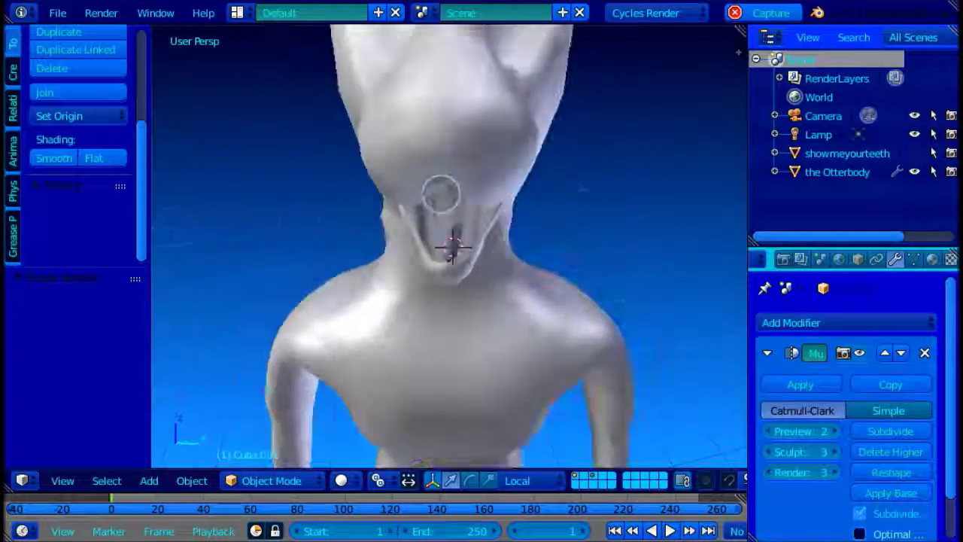
Step: With vertex selection, shift the mouth lining's lower side vertices sideways so they sit inside the jaw
key(Tab)
key(ctrl+Tab)
click(260, 286)
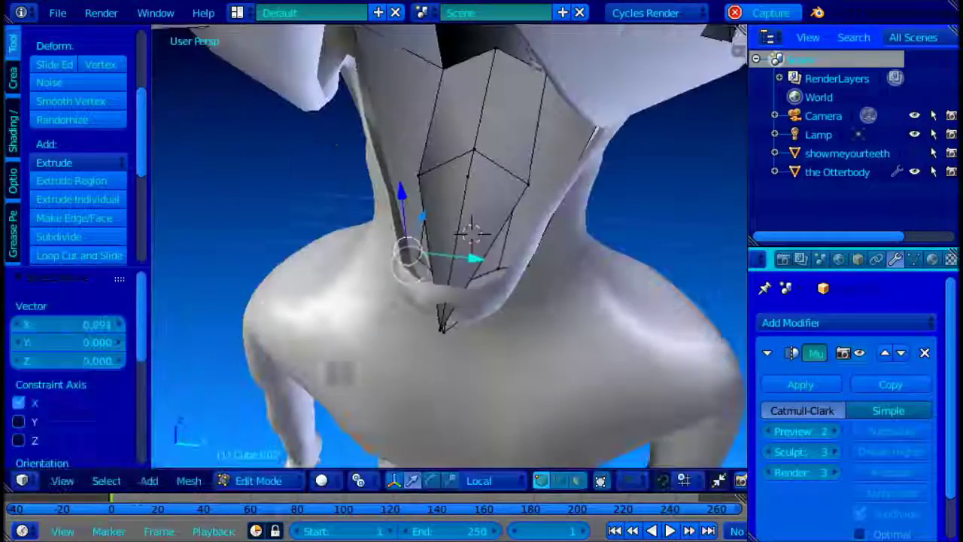
middle_drag(481, 293, 421, 263)
middle_drag(536, 272, 594, 293)
drag(583, 247, 555, 247)
key(Tab)
mouse_move(426, 236)
middle_down()
mouse_move(477, 258)
mouse_move(416, 234)
middle_up()
Step: Adjust the lining's front vertices behind the lower lip, checking individual elements in wireframe, and return to Object Mode
key(Tab)
key(z)
key(z)
drag(478, 236, 428, 211)
scroll(451, 235, up, 2)
key(ctrl+Tab)
click(368, 250)
right_click(390, 252)
key(z)
key(ctrl+Tab)
click(380, 234)
right_click(370, 212)
key(z)
key(Tab)
middle_drag(428, 211, 384, 198)
scroll(384, 197, down, 8)
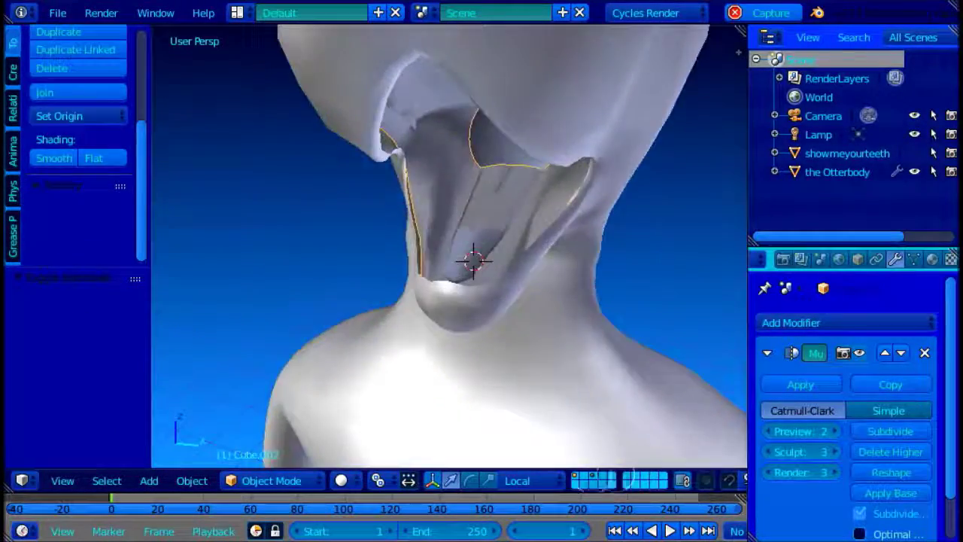
Step: Unhide all hidden objects so the teeth can be checked against the mouth lining
click(593, 476)
scroll(475, 177, down, 6)
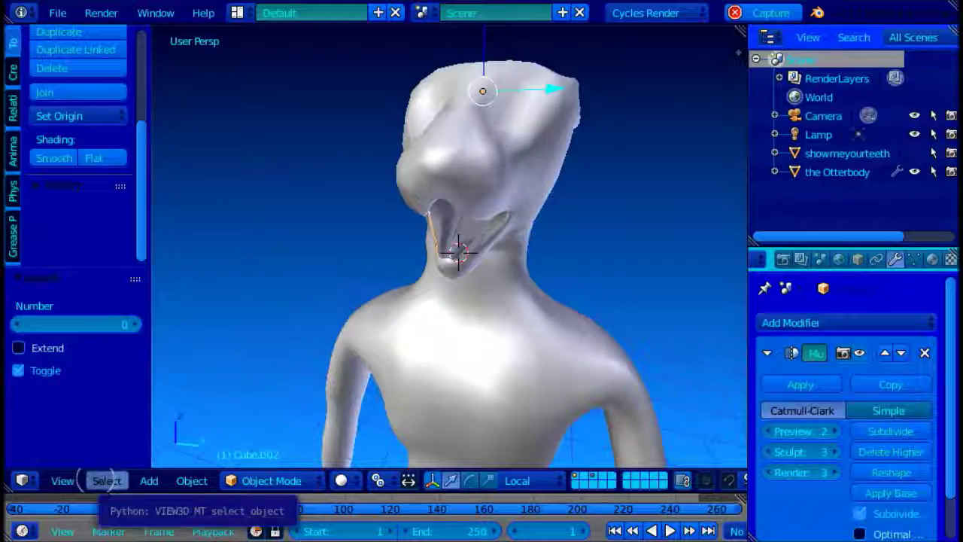
key(alt+h)
scroll(529, 193, up, 8)
middle_drag(470, 203, 497, 264)
scroll(482, 187, up, 2)
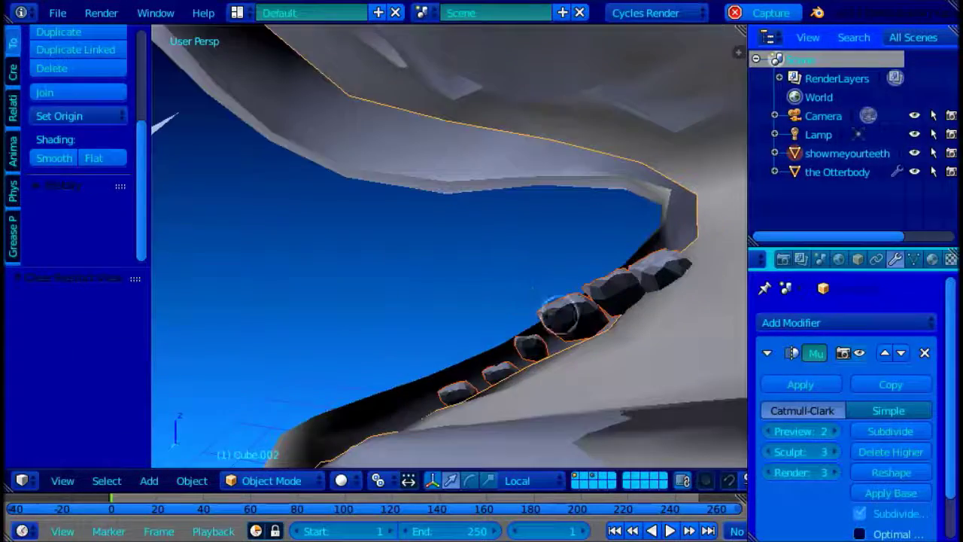
Step: In the teeth object, select the tooth second from the back and lift it out of the lower row
right_click(570, 311)
key(Tab)
shift+middle_drag(529, 313, 503, 321)
key(z)
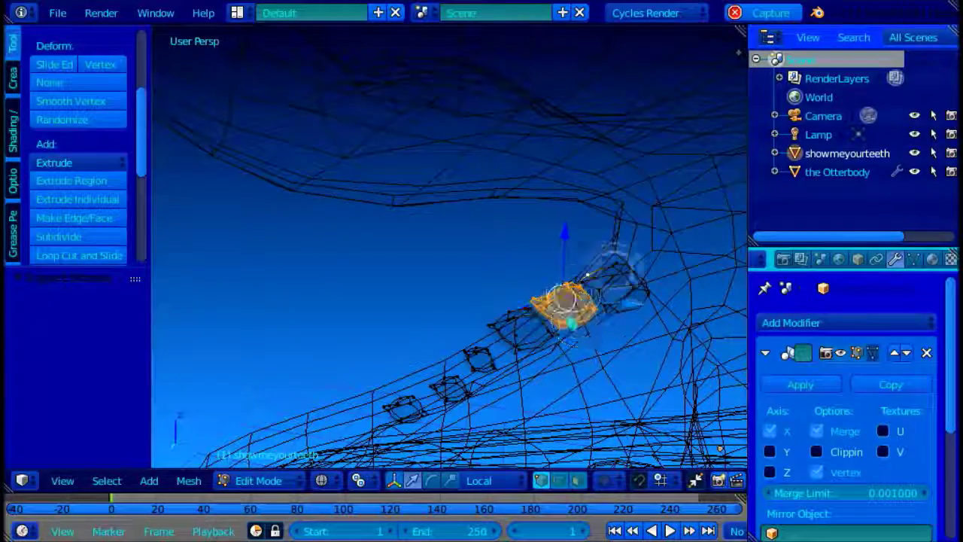
key(z)
drag(573, 134, 574, 173)
key(z)
middle_drag(574, 226, 503, 314)
key(z)
drag(576, 241, 580, 145)
drag(589, 93, 590, 61)
middle_drag(591, 60, 509, 479)
scroll(414, 326, down, 2)
Step: Add a smaller front tooth to the selection with Circle Select and raise both teeth along Z
middle_drag(414, 327, 371, 190)
key(z)
key(c)
click(361, 234)
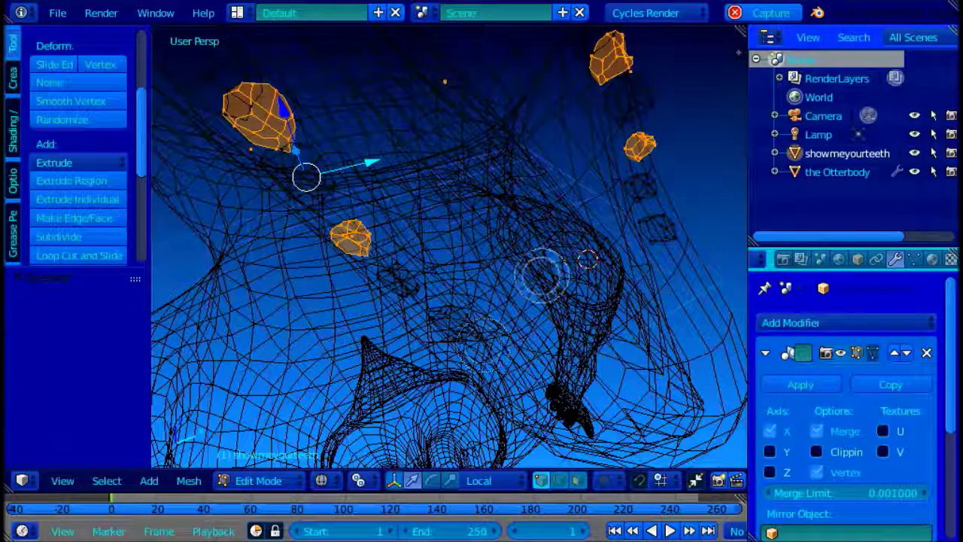
key(Escape)
key(z)
middle_drag(367, 235, 466, 248)
drag(453, 123, 456, 52)
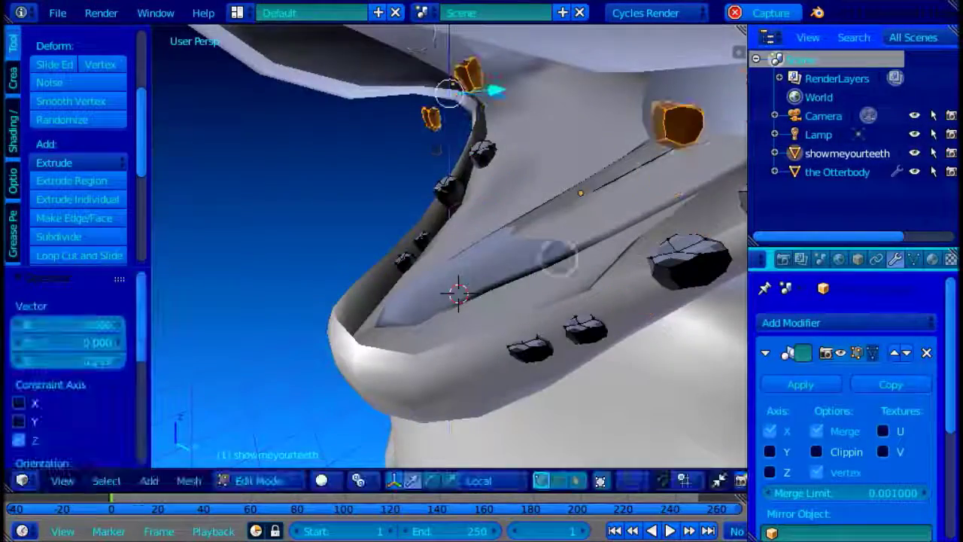
Step: Mirror the two raised teeth along the Z axis and shift them vertically at the upper jaw
middle_drag(481, 210, 451, 158)
scroll(452, 226, down, 3)
middle_drag(452, 226, 459, 199)
click(627, 196)
middle_drag(627, 197, 409, 217)
scroll(459, 162, up, 3)
scroll(409, 218, down, 1)
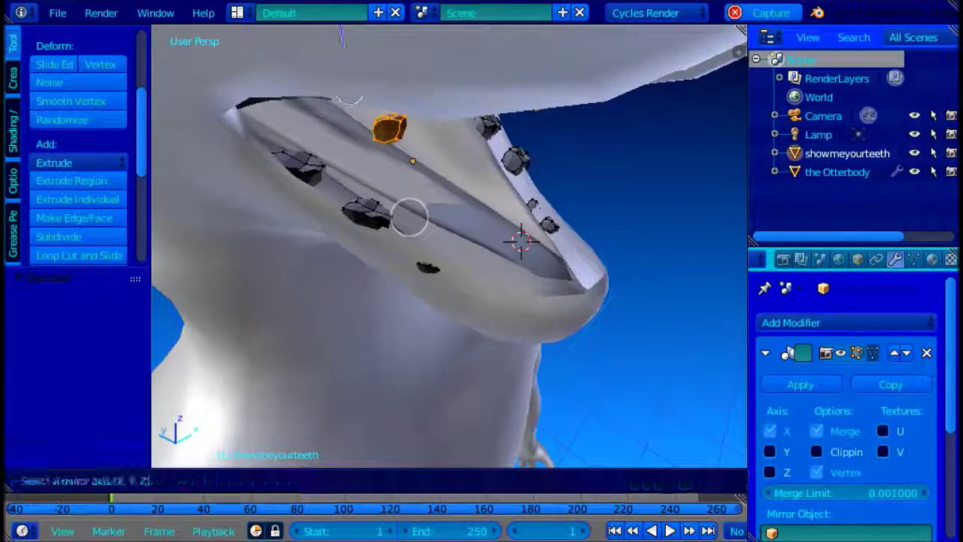
key(z)
click(409, 217)
middle_drag(410, 217, 379, 120)
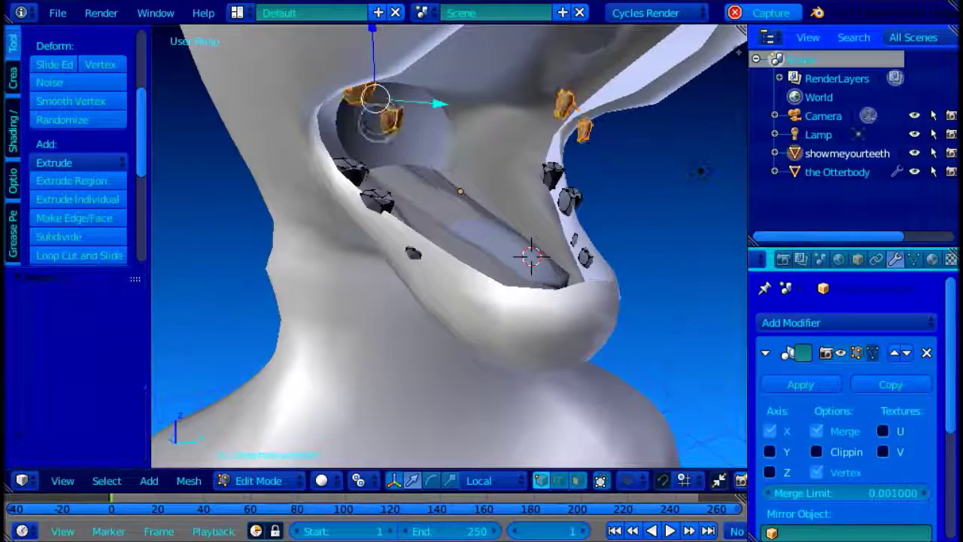
click(372, 56)
scroll(293, 133, up, 5)
Step: Reshape the large lower tooth by moving one of its vertices along Y and Z
middle_drag(379, 41, 320, 171)
scroll(301, 139, down, 2)
right_click(349, 156)
key(g)
key(y)
click(337, 139)
scroll(336, 139, up, 1)
click(328, 99)
middle_drag(263, 230, 294, 241)
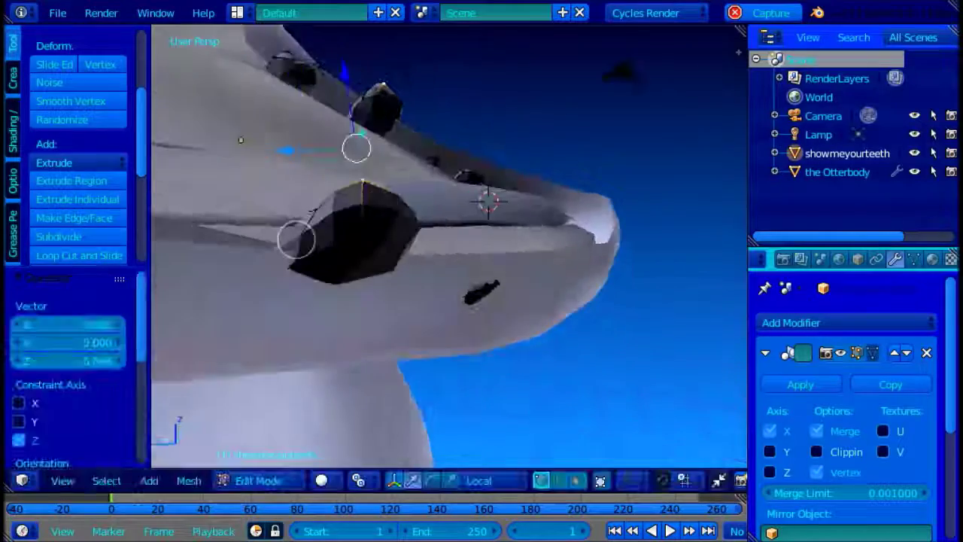
Step: Dissolve the selected vertex on the large lower tooth
scroll(266, 209, up, 1)
key(x)
click(239, 159)
middle_drag(307, 208, 323, 146)
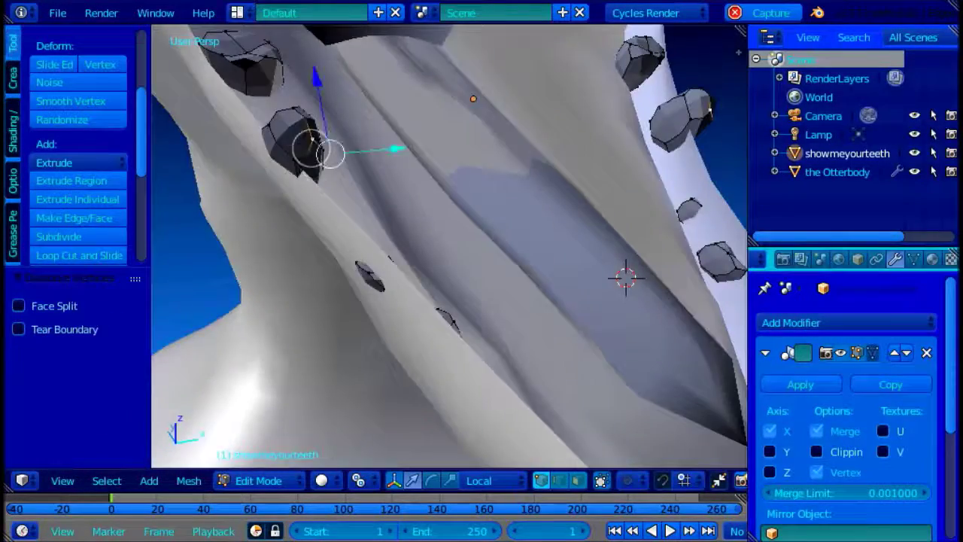
Step: Circle-select the large lower tooth's vertices in wireframe and inspect the tooth in solid view
middle_drag(312, 100, 407, 161)
key(z)
key(c)
drag(387, 192, 426, 272)
key(Escape)
key(z)
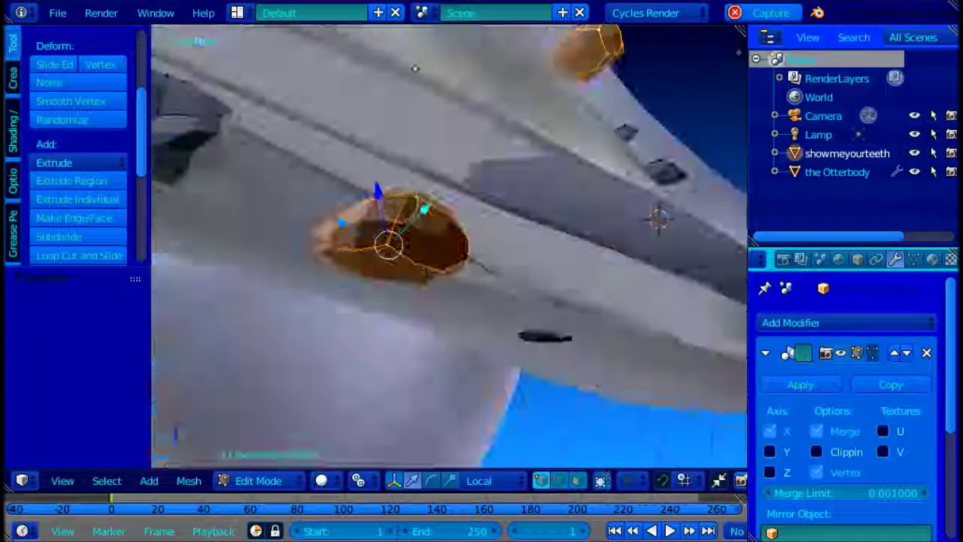
middle_drag(426, 272, 335, 414)
Step: Select a single vertex on the large lower tooth and move it to refine the outline
right_click(343, 331)
middle_drag(344, 331, 441, 114)
scroll(441, 142, down, 4)
drag(441, 113, 452, 92)
middle_drag(451, 92, 398, 284)
scroll(443, 213, up, 4)
Step: Move the large lower tooth's side vertices along their local Y axis by about -0.034 and 0.049
right_click(396, 282)
drag(413, 273, 360, 290)
middle_drag(359, 291, 442, 290)
drag(442, 291, 465, 309)
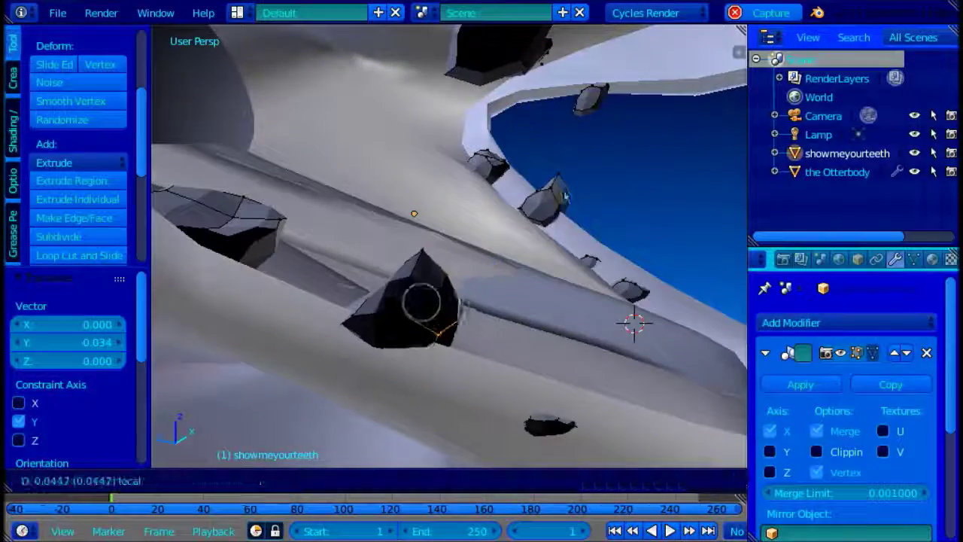
Step: Move a vertex of the large lower tooth by about 0.044 in X, -0.062 in Y and 0.009 in Z
middle_drag(404, 299, 398, 395)
right_click(268, 359)
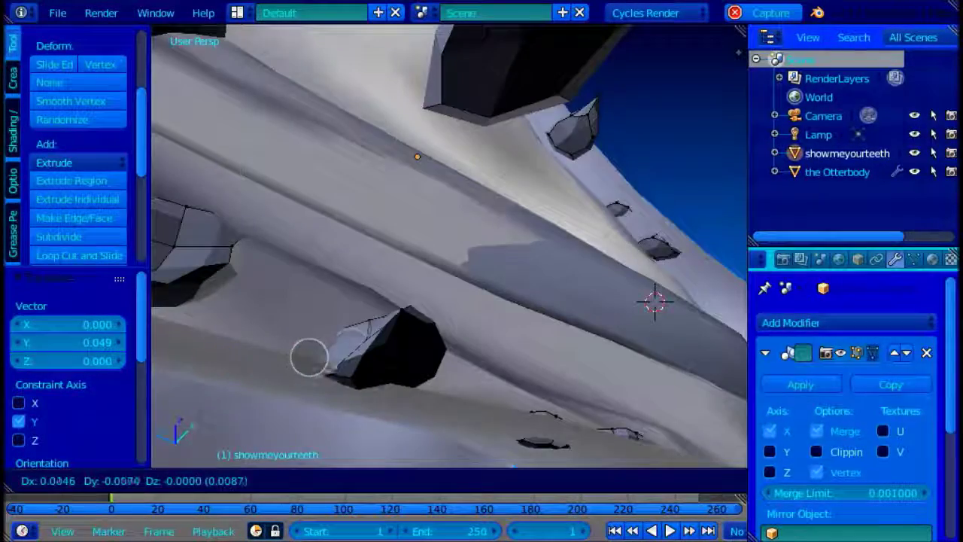
drag(349, 340, 372, 278)
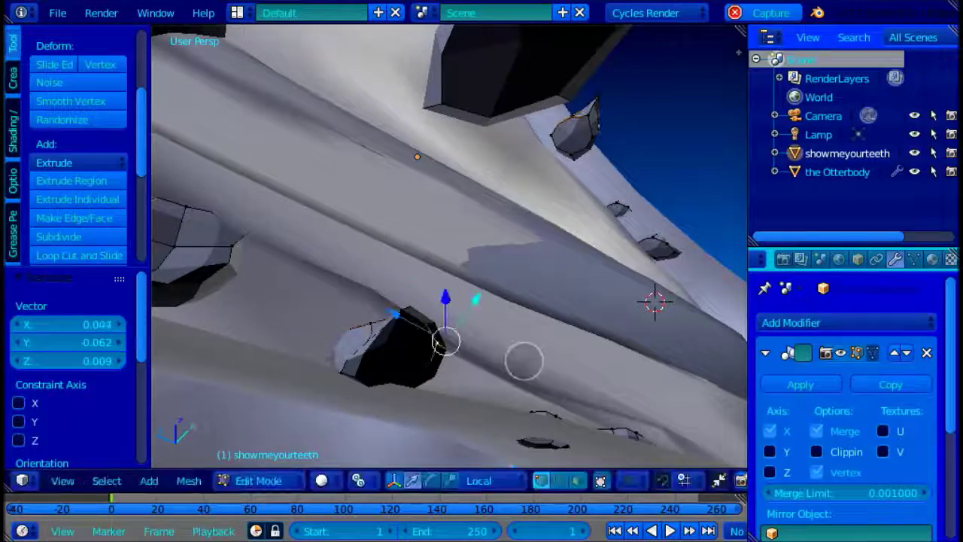
Step: Shift two points of the large lower tooth along the local Y axis, the first by about 0.016
middle_drag(460, 353, 404, 366)
middle_drag(440, 340, 294, 241)
drag(293, 241, 306, 243)
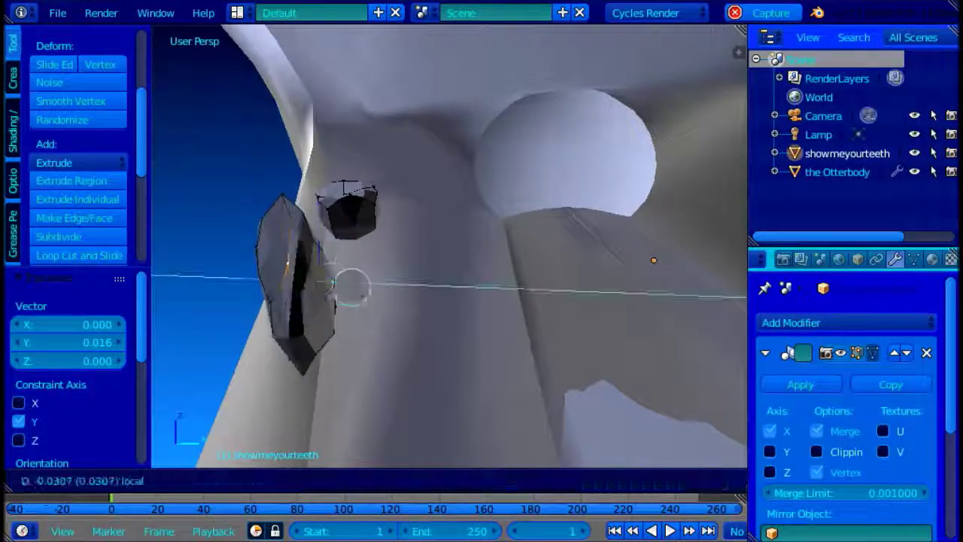
drag(310, 278, 301, 279)
Step: Delete the unwanted element from the large lower tooth and check one of its edges in edge selection mode
middle_drag(301, 278, 727, 301)
key(ctrl+Tab)
click(448, 245)
key(x)
click(361, 279)
key(ctrl+Tab)
click(363, 297)
right_click(383, 292)
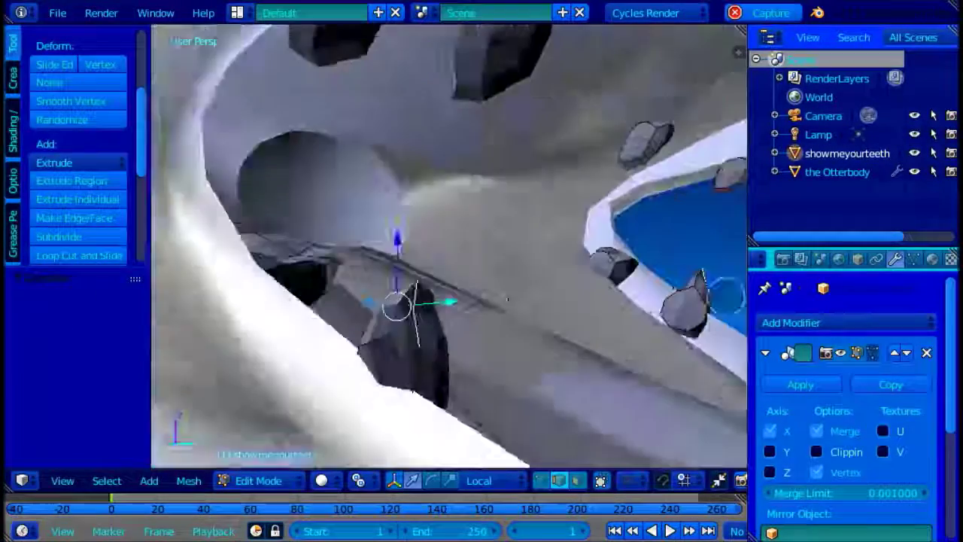
scroll(348, 224, down, 5)
middle_drag(452, 224, 454, 267)
scroll(454, 267, up, 5)
scroll(454, 265, down, 4)
scroll(453, 265, up, 4)
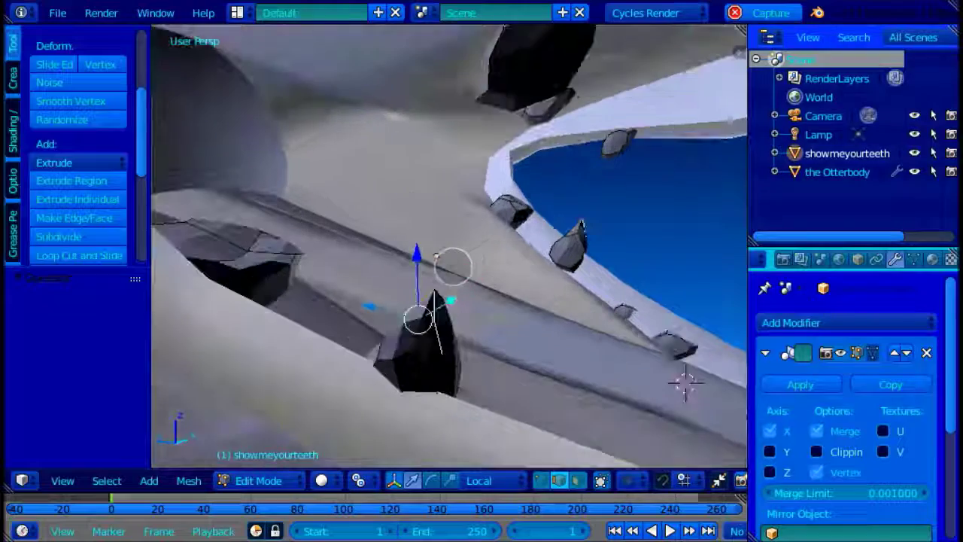
key(a)
Step: Turn off the subdivision preview and raise a lower tooth's tip vertex along its local Z axis
scroll(835, 357, down, 3)
scroll(835, 358, down, 1)
click(839, 427)
middle_drag(556, 338, 370, 260)
right_click(374, 210)
key(ctrl+Tab)
click(363, 241)
right_click(393, 260)
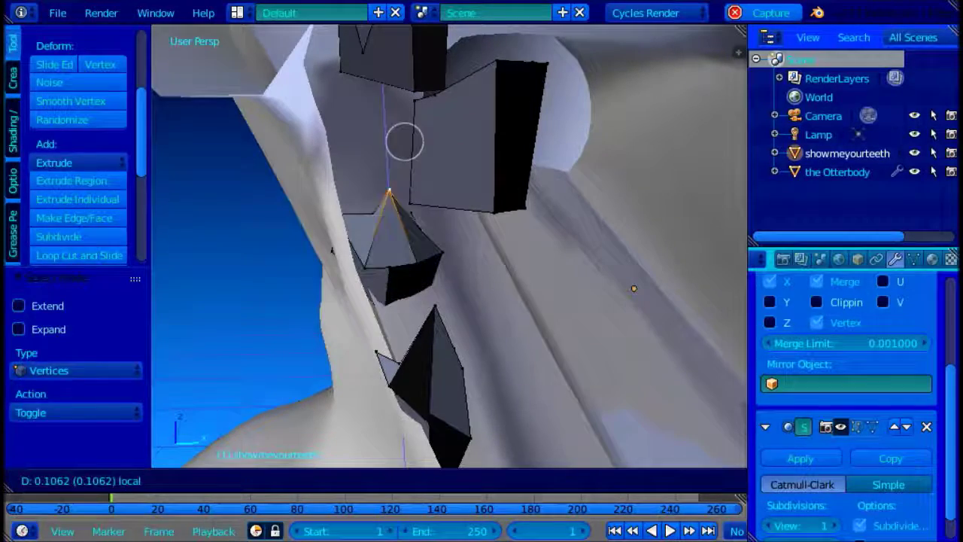
drag(405, 141, 401, 108)
right_click(373, 214)
key(x)
click(363, 258)
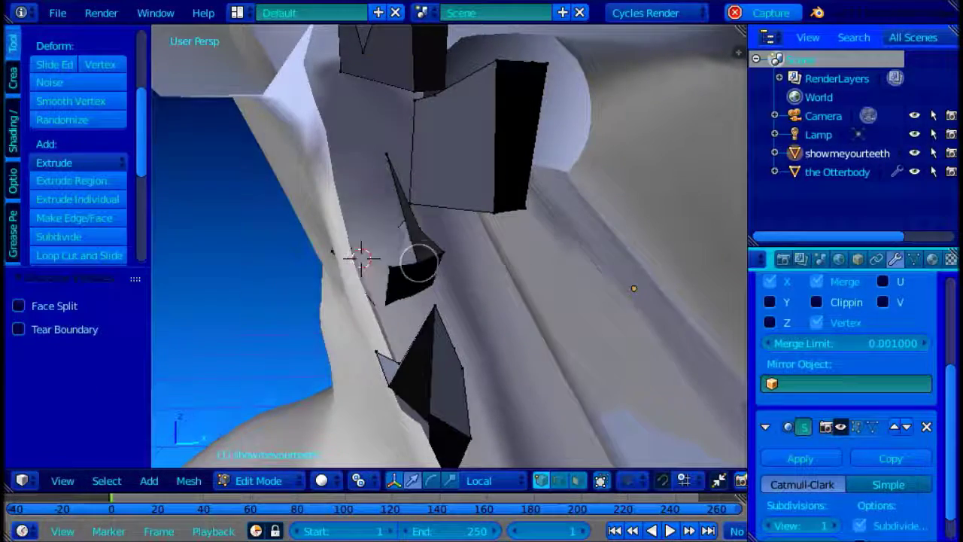
middle_drag(419, 262, 676, 319)
key(ctrl+z)
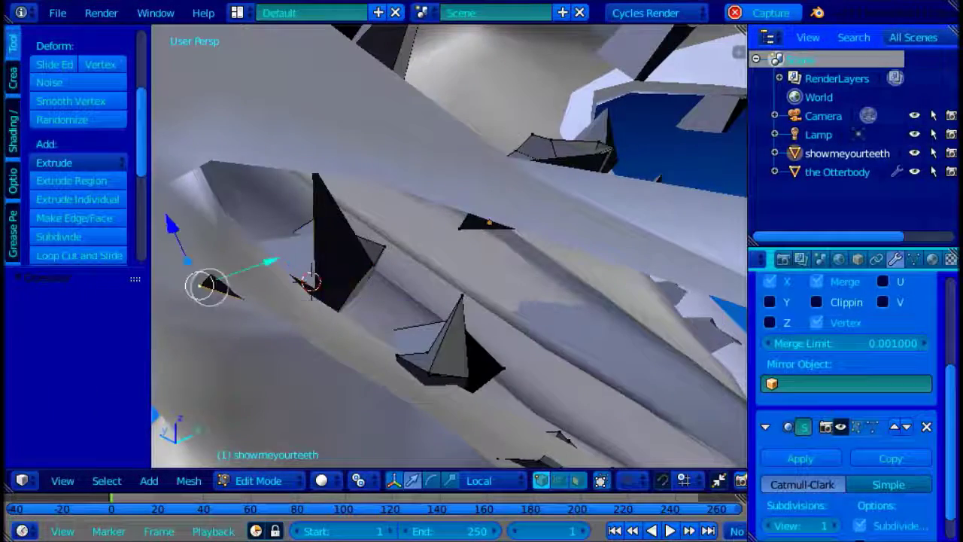
Step: Move all the teeth 0.093 along the X axis and check their placement in wireframe
key(x)
drag(307, 269, 308, 269)
mouse_move(307, 269)
middle_down()
mouse_move(329, 276)
mouse_move(294, 196)
mouse_move(499, 291)
mouse_move(452, 262)
middle_up()
scroll(294, 195, down, 4)
key(z)
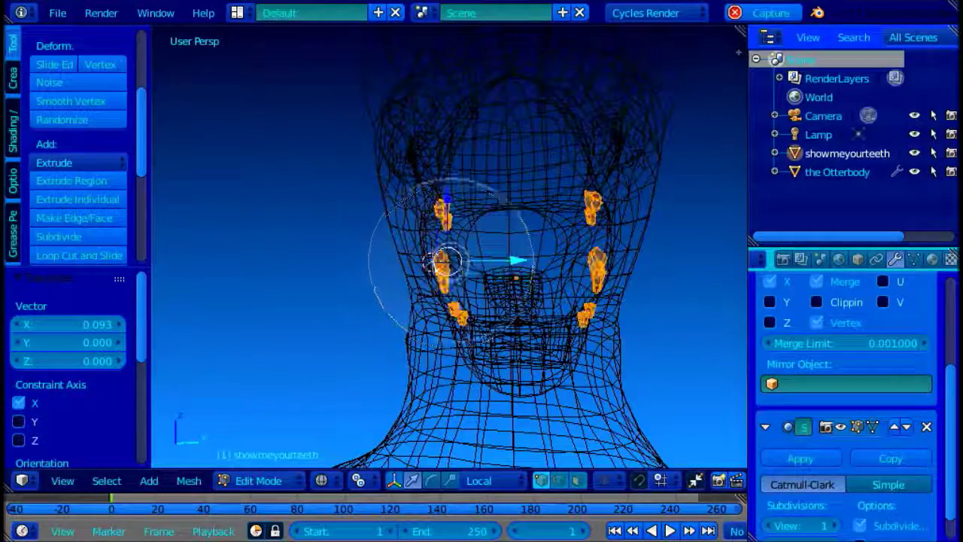
Step: Assign the teeth object to the third layer and show only the first and second layers in solid view
key(Tab)
key(m)
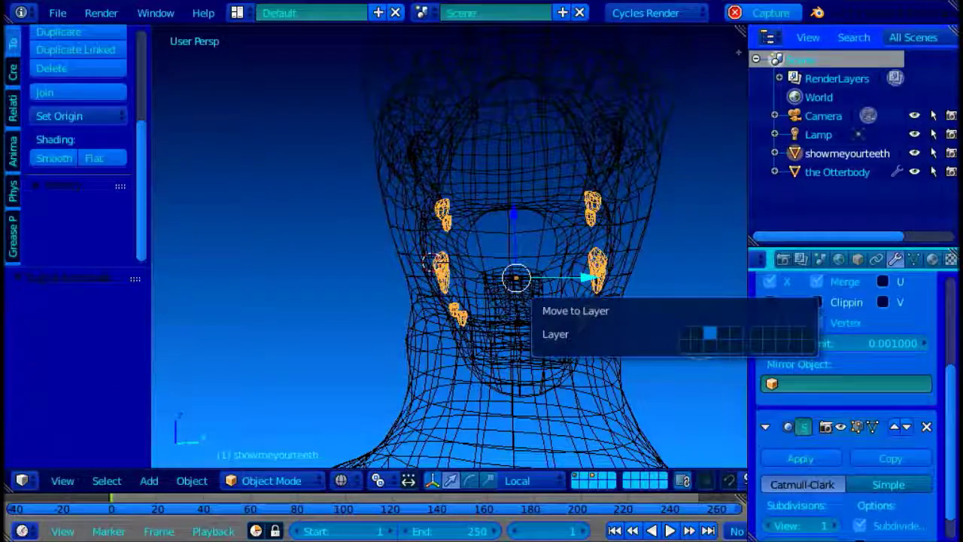
key(Return)
click(583, 477)
click(575, 476)
key(z)
Step: Add a cube inside the mouth scaled to 0.07 and move it 0.358 along X to the head's centre
middle_drag(406, 265, 607, 291)
middle_drag(446, 219, 424, 254)
key(shift+a)
mouse_move(424, 254)
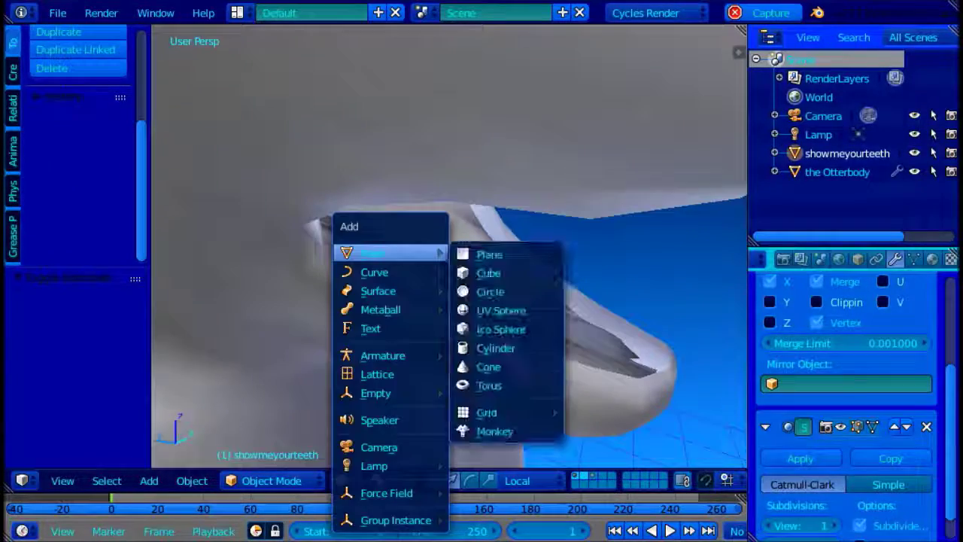
click(490, 273)
middle_drag(489, 273, 644, 239)
key(s)
click(401, 265)
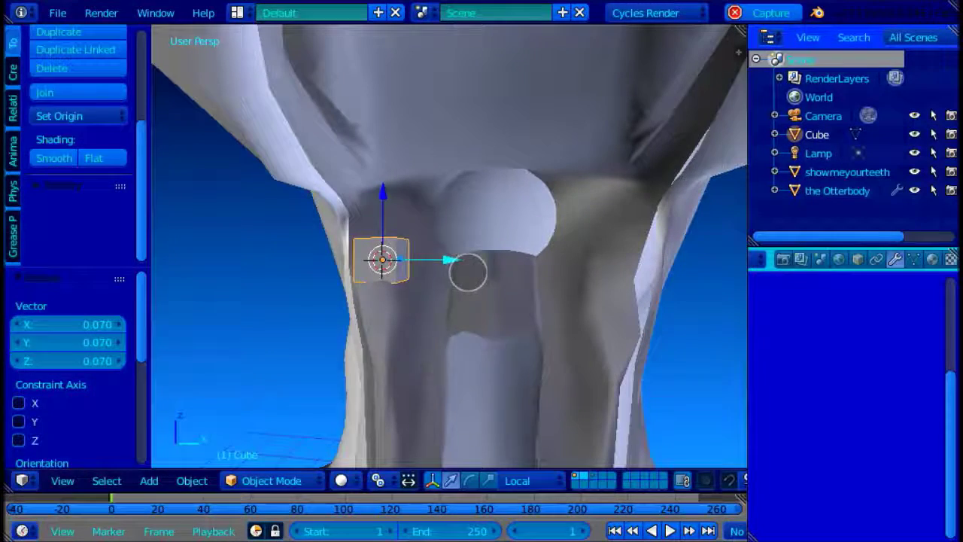
drag(548, 271, 546, 272)
scroll(545, 273, down, 2)
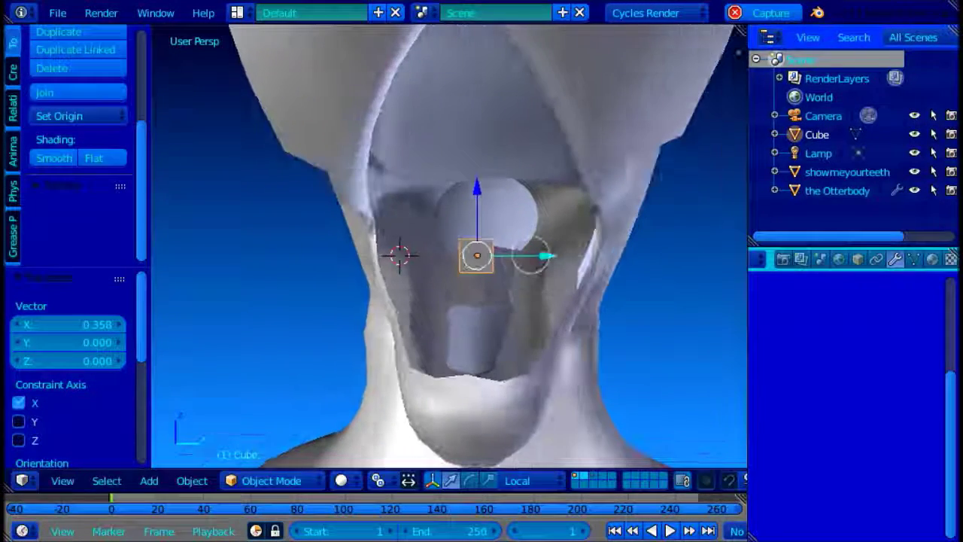
Step: Cut the cube in half lengthwise with a centred loop cut in Edit Mode
key(Tab)
scroll(489, 252, up, 4)
key(ctrl+r)
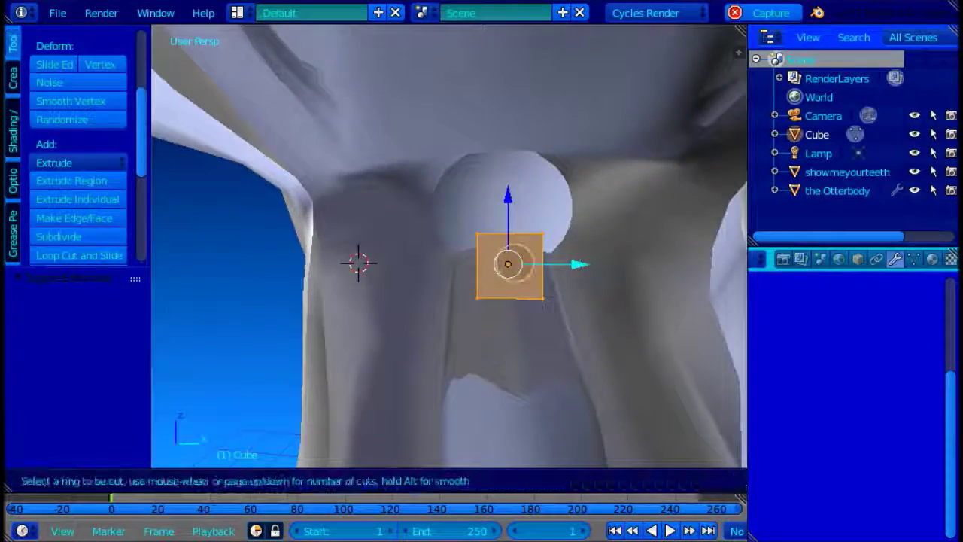
key(Escape)
scroll(509, 261, up, 2)
key(ctrl+r)
key(Escape)
middle_drag(530, 353, 438, 318)
key(ctrl+r)
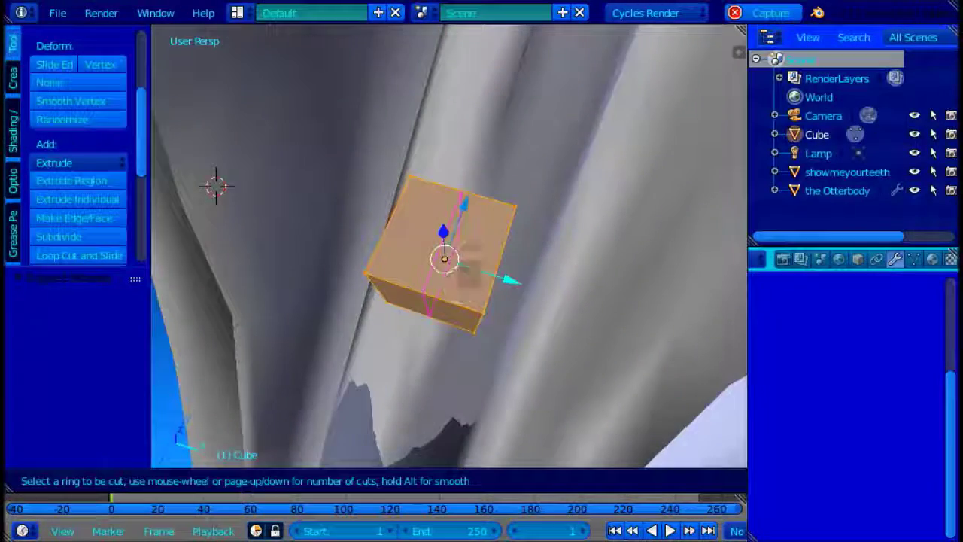
double_click(426, 286)
Step: Circle-select one half of the cube in wireframe and delete its faces
key(z)
key(c)
drag(559, 246, 512, 316)
key(z)
key(x)
click(477, 257)
Step: Add a Mirror modifier to the half cube
scroll(477, 257, down, 3)
middle_drag(477, 257, 484, 122)
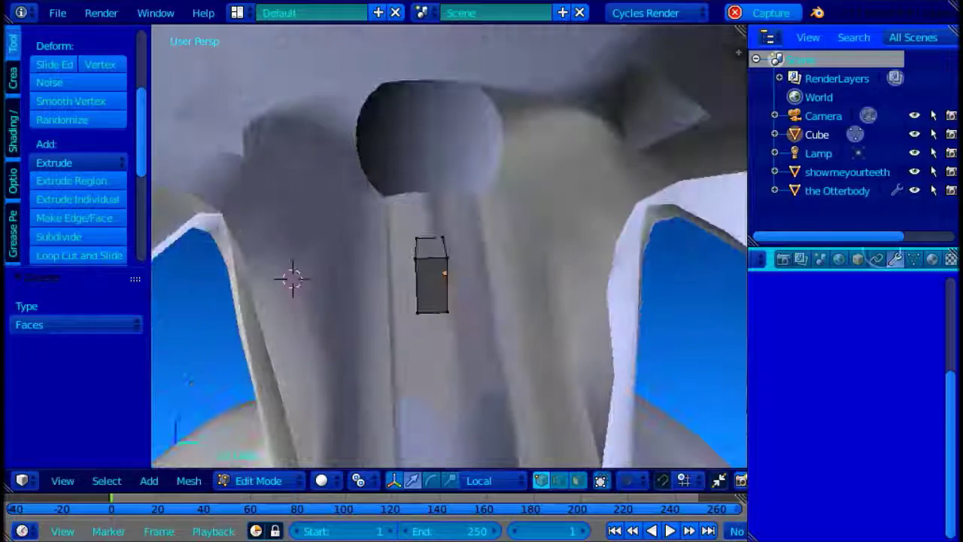
scroll(845, 337, up, 4)
click(842, 328)
click(575, 136)
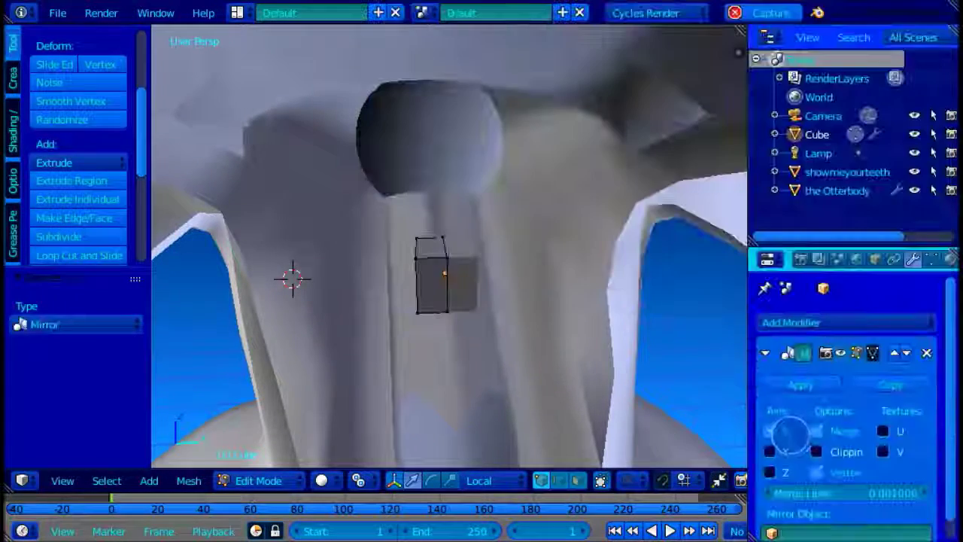
Step: Select the whole half cube and move it sideways from the centre towards the lower jaw
scroll(501, 283, up, 2)
key(a)
drag(456, 287, 275, 292)
Step: Select the edges around the block's open inner side and fill them with a face
key(ctrl+Tab)
click(270, 298)
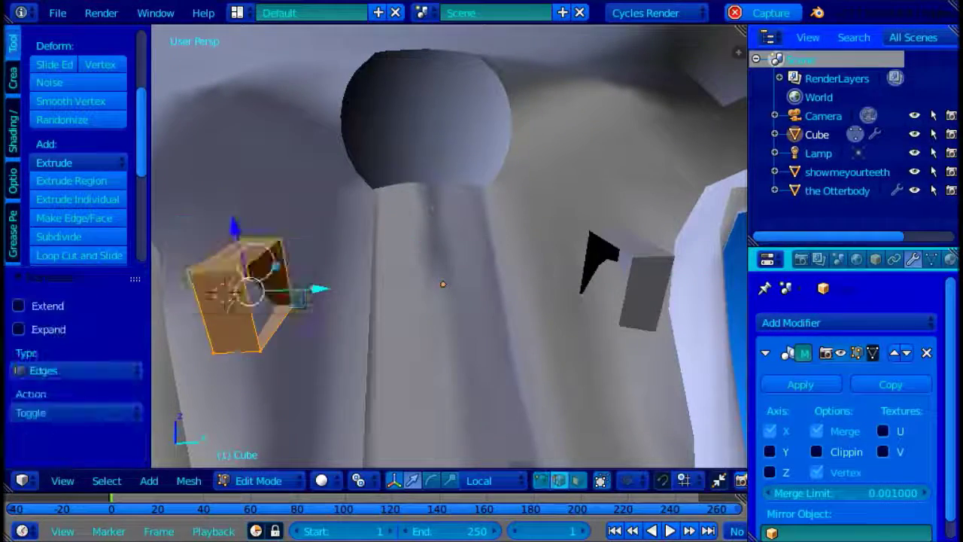
right_click(262, 255)
ctrl+right_click(252, 310)
shift+right_click(292, 283)
key(z)
key(z)
key(f)
Step: Move the closed block outward so it sits against the edge of the lower jaw
scroll(261, 263, down, 2)
middle_drag(261, 263, 271, 251)
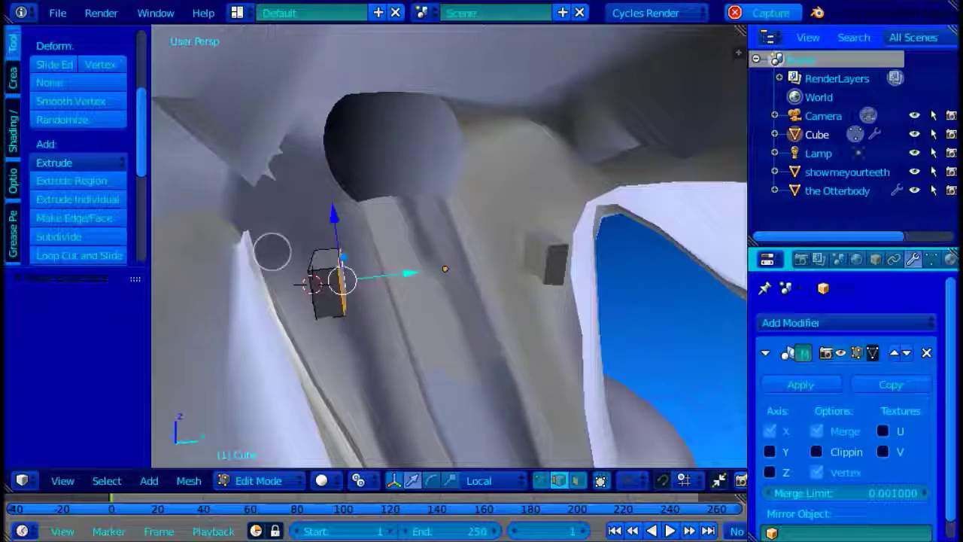
drag(341, 271, 342, 271)
key(a)
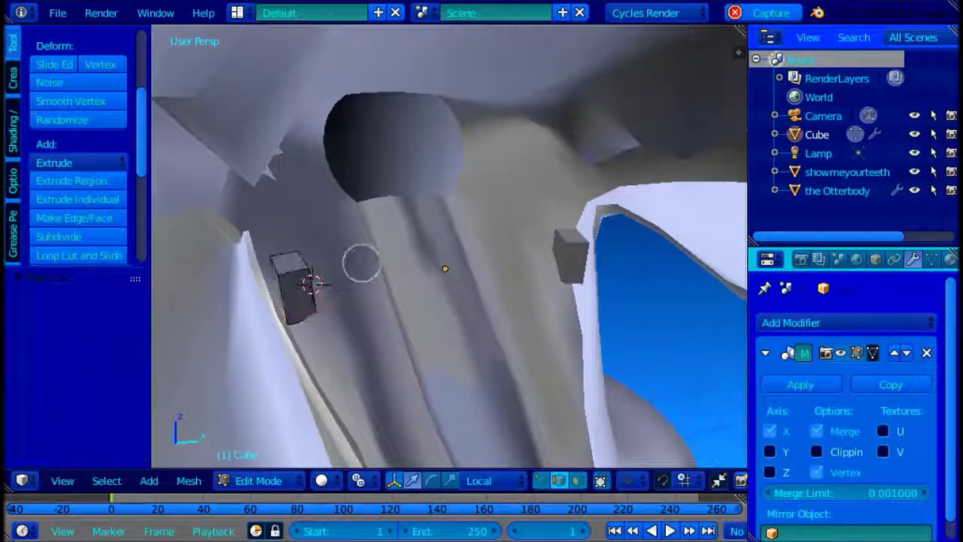
middle_drag(407, 257, 384, 207)
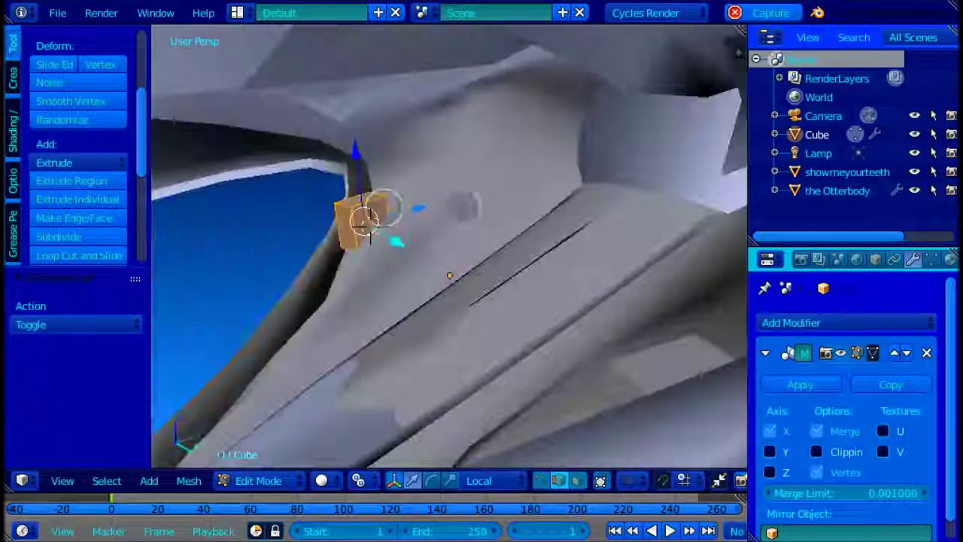
click(389, 228)
Step: Rotate the block's upper face by about 5.46° in face selection mode
key(e)
drag(409, 244, 411, 246)
middle_drag(410, 245, 521, 229)
key(a)
key(a)
click(540, 235)
middle_drag(441, 198, 590, 164)
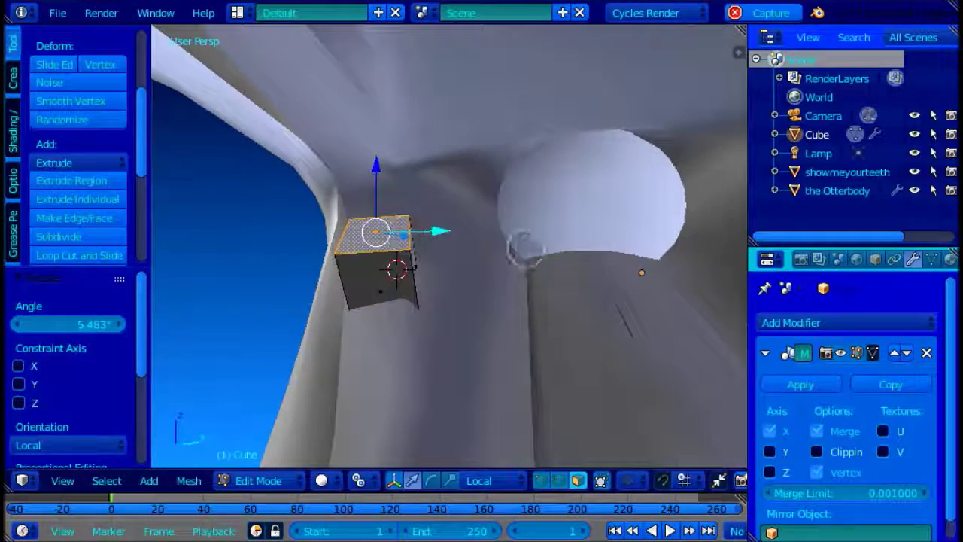
Step: Duplicate the tooth block and place the copy further forward along the lower jaw
scroll(466, 243, down, 4)
middle_drag(467, 243, 455, 273)
key(a)
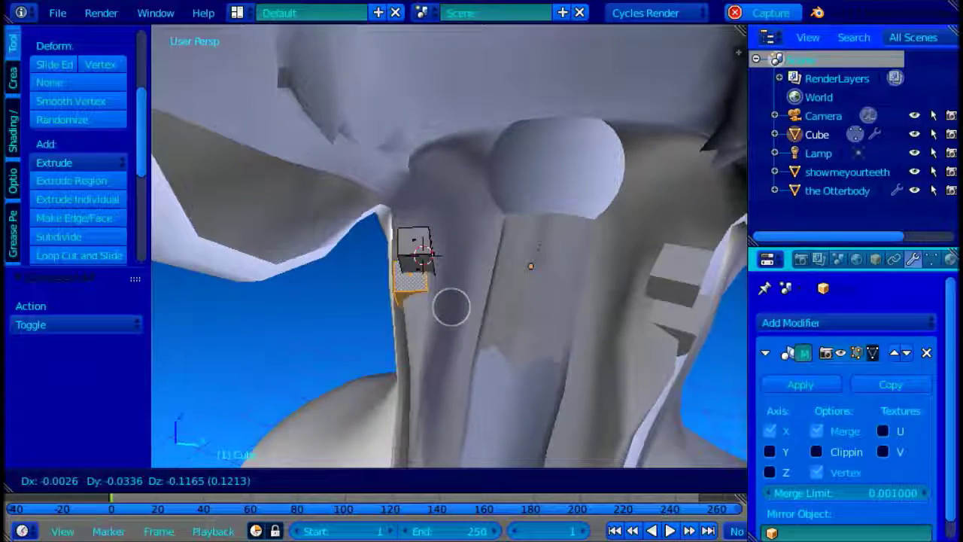
click(430, 327)
drag(377, 224, 413, 286)
Step: Set the transform orientation to Global and undo the last three edits
click(483, 481)
click(486, 457)
drag(455, 369, 485, 367)
scroll(473, 269, up, 3)
key(ctrl+z)
key(ctrl+z)
key(ctrl+z)
Step: Scale the rear tooth block's top face to 0.329 along the Y axis
middle_drag(472, 269, 402, 210)
right_click(402, 211)
middle_drag(585, 228, 504, 250)
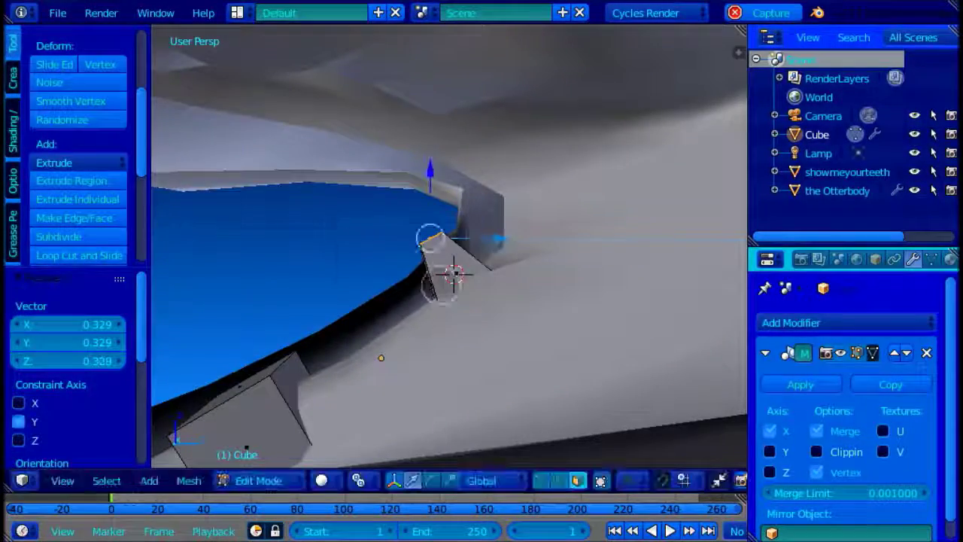
Step: Select a lower edge of the rear tooth block in wireframe and shift it slightly along Y
key(z)
key(ctrl+Tab)
click(439, 286)
right_click(431, 290)
right_click(434, 324)
key(z)
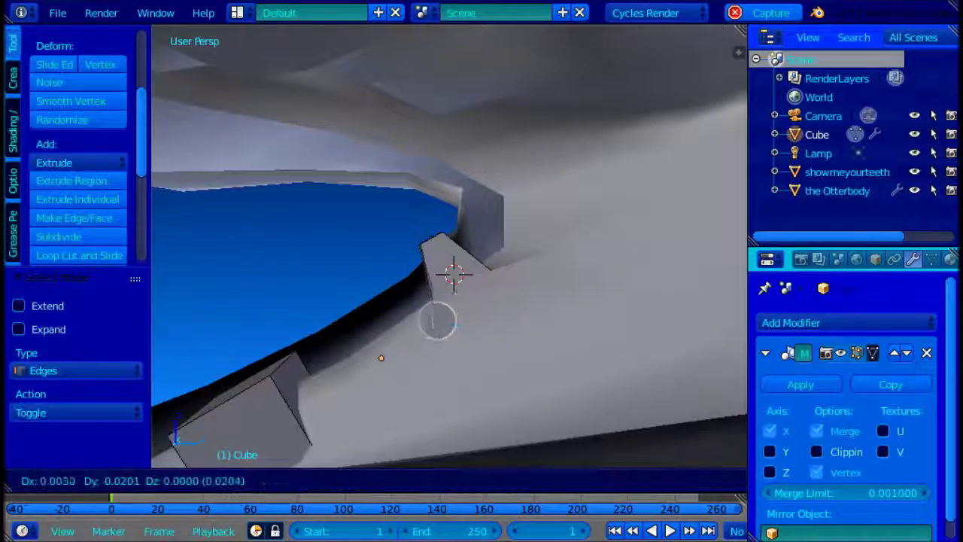
click(428, 320)
Step: Shrink the rear tooth block's top face uniformly and rotate it
middle_drag(428, 320, 423, 252)
key(ctrl+Tab)
click(422, 263)
right_click(410, 243)
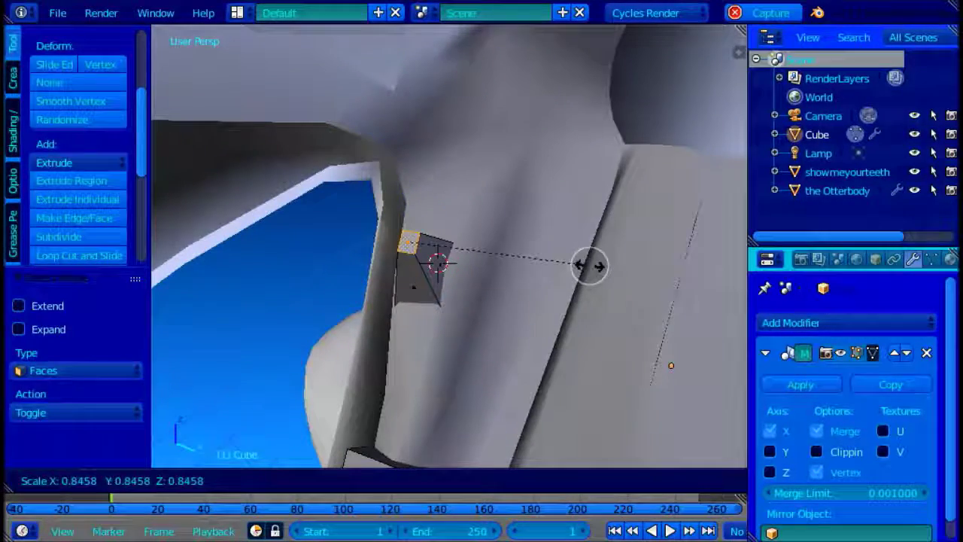
click(555, 261)
key(r)
Step: Add a Subdivision Surface modifier to the tooth blocks with a view level of 2
scroll(865, 312, down, 1)
click(857, 303)
click(596, 240)
scroll(865, 307, down, 5)
click(835, 493)
Step: Raise the rear tooth's top face 0.036 along Z and add a loop cut around the tooth
scroll(509, 221, up, 2)
middle_drag(509, 222, 417, 181)
drag(424, 138, 423, 127)
scroll(423, 127, up, 1)
key(ctrl+r)
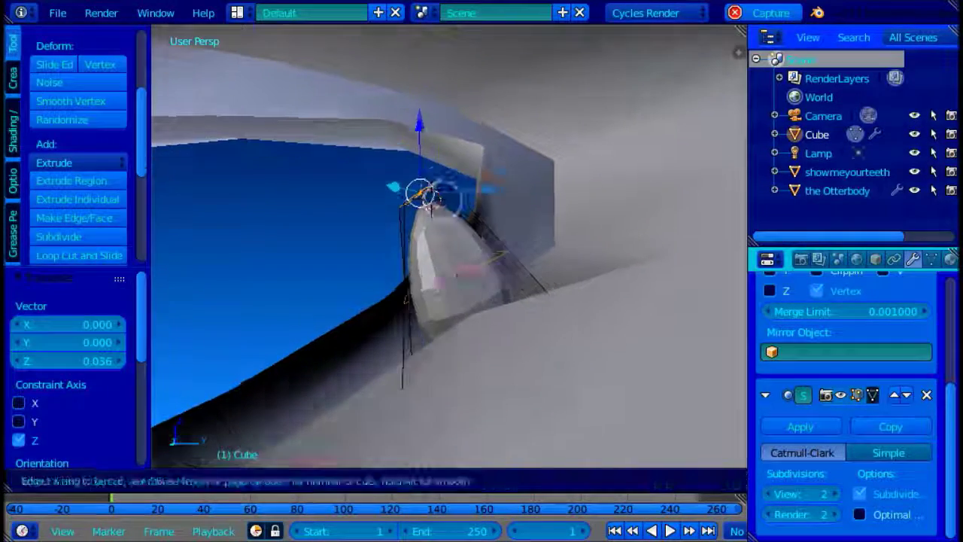
click(552, 183)
Step: Make the edit cage follow the Subdivision Surface modifier's result
scroll(552, 183, down, 3)
mouse_move(552, 183)
middle_down()
mouse_move(619, 221)
mouse_move(452, 226)
mouse_move(333, 243)
mouse_move(485, 283)
middle_up()
key(z)
key(z)
scroll(494, 231, down, 6)
click(871, 396)
Step: Select the rear tooth's base face in wireframe and scale it to 0.671 along the X axis
scroll(497, 233, up, 4)
scroll(485, 283, up, 4)
key(z)
key(ctrl+Tab)
click(487, 299)
right_click(469, 307)
key(z)
click(583, 244)
middle_drag(582, 243, 590, 304)
Step: Rotate the rear tooth's base face by about 19.8° around the view
key(s)
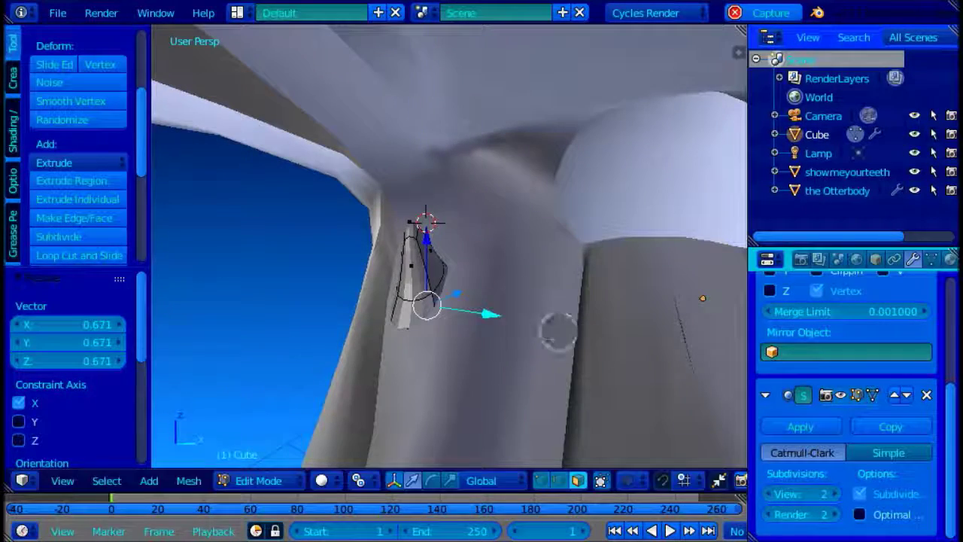
click(579, 269)
middle_drag(579, 269, 471, 288)
scroll(466, 286, up, 2)
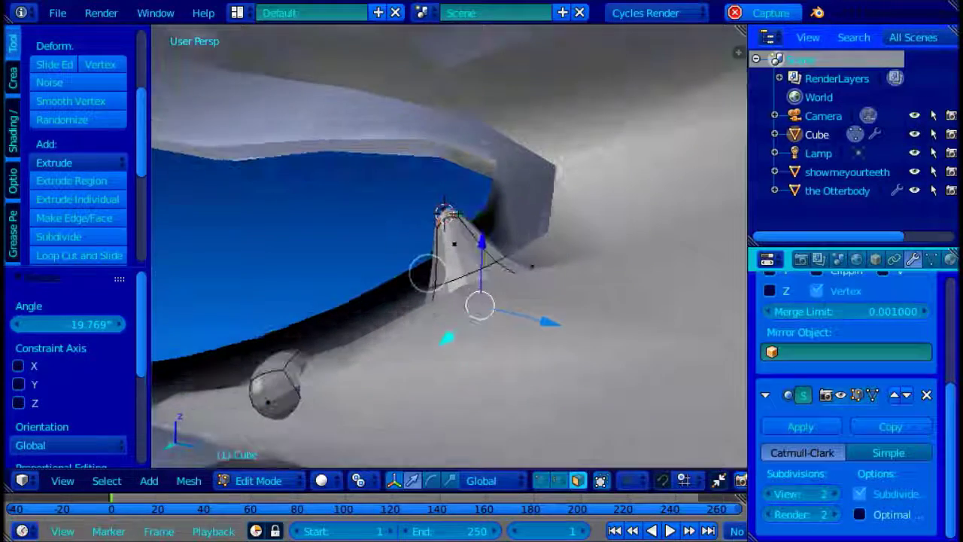
Step: Reshape the rear tooth's base in edge selection mode and select the whole tooth
key(ctrl+Tab)
click(402, 264)
click(418, 289)
mouse_move(418, 290)
middle_down()
mouse_move(490, 333)
mouse_move(564, 314)
mouse_move(431, 317)
mouse_move(346, 401)
middle_up()
scroll(543, 288, down, 2)
key(z)
key(c)
click(432, 198)
key(z)
mouse_move(447, 201)
middle_down()
mouse_move(477, 221)
mouse_move(819, 145)
middle_up()
key(a)
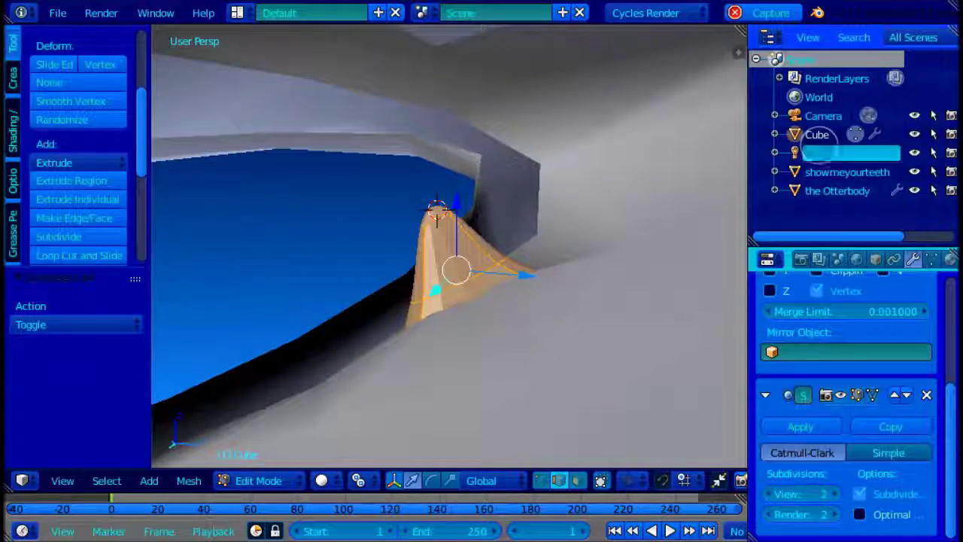
Step: Rename the Lamp object as teth
text(teth)
key(Return)
Step: Duplicate the rear tooth forward along the lower jaw by X -0.012, Y -0.186, Z -0.036 and scale the copy to 0.849
scroll(484, 219, down, 5)
middle_drag(483, 219, 348, 312)
scroll(573, 236, down, 5)
scroll(519, 248, up, 3)
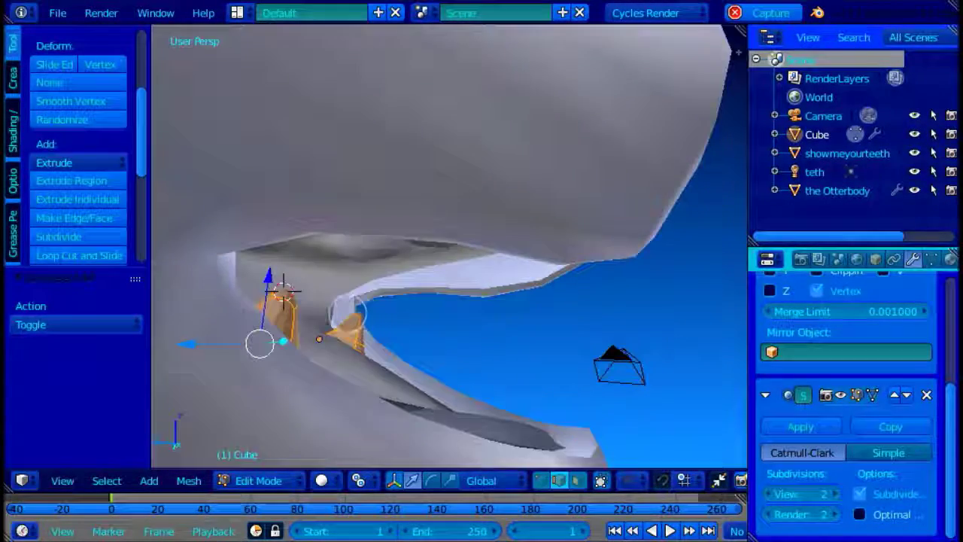
key(z)
key(shift+d)
click(386, 393)
key(z)
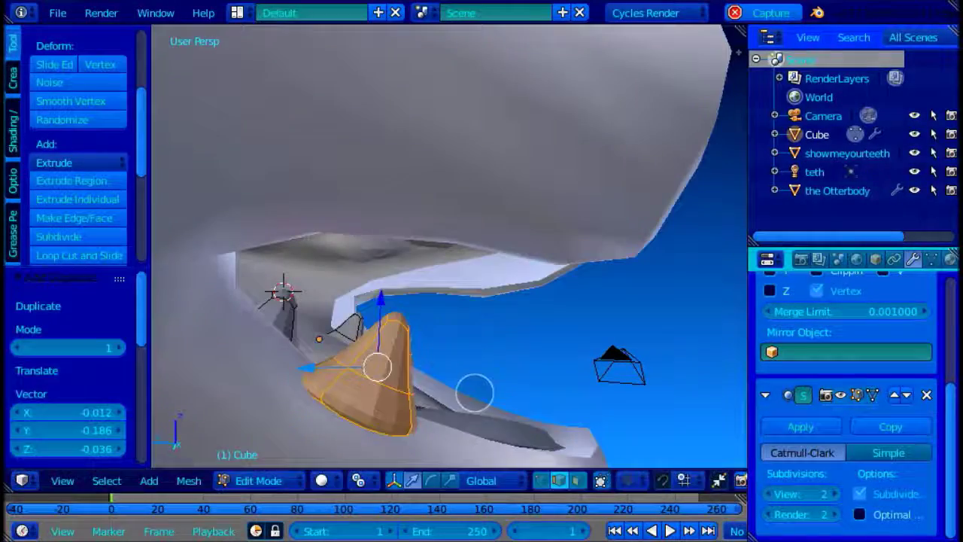
click(482, 382)
key(s)
click(518, 359)
Step: Lower the second tooth 0.057 along Z and shift it by X -0.004, Y 0.023, Z 0.013 onto the jaw
middle_drag(517, 360, 230, 361)
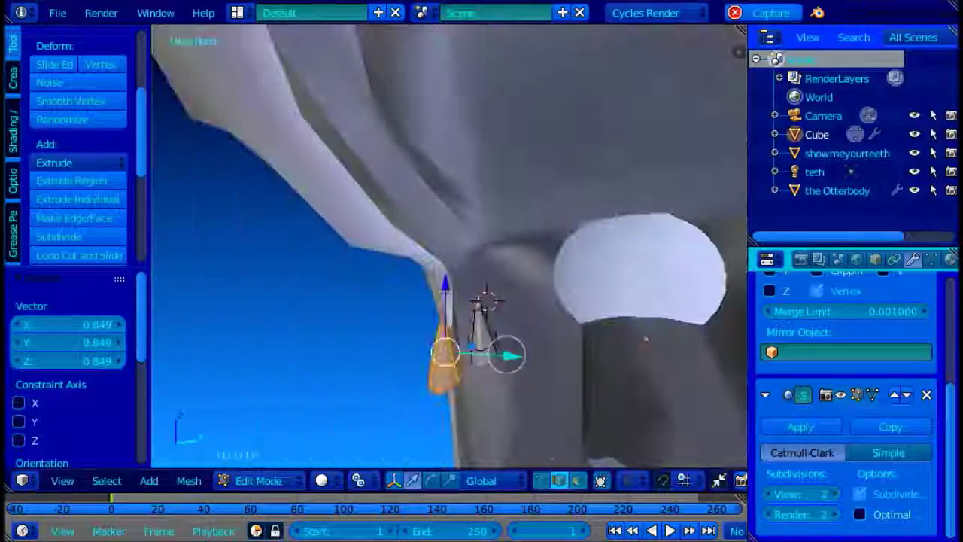
drag(480, 320, 480, 324)
middle_drag(480, 325, 503, 304)
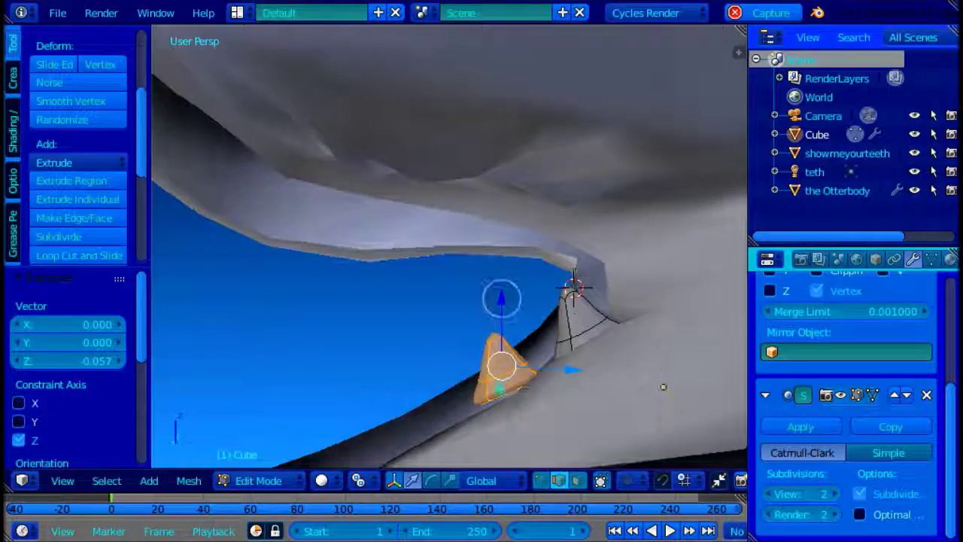
click(543, 358)
middle_drag(543, 358, 508, 370)
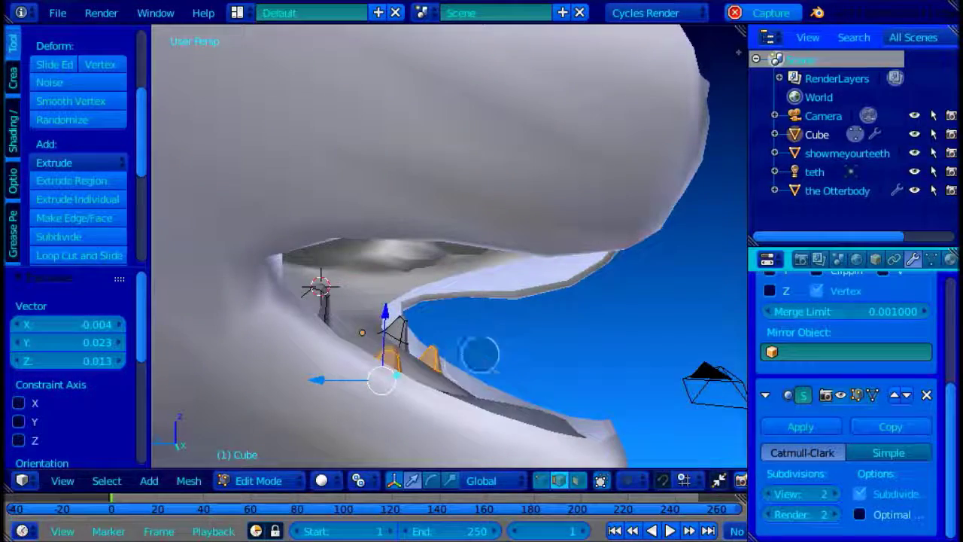
click(531, 307)
Step: Scale the rear tooth's tip face to 0.342 and the second tooth's tip face to 0.575
middle_drag(530, 307, 397, 307)
right_click(384, 292)
key(ctrl+Tab)
click(459, 334)
click(510, 350)
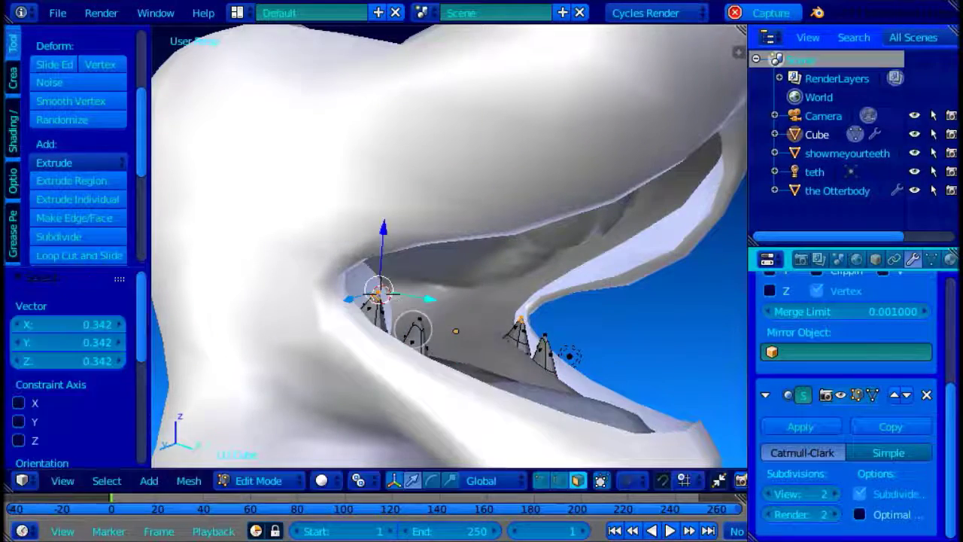
click(479, 344)
Step: Move the second tooth's inner base edge by X 0.010 and Y -0.019
middle_drag(479, 343, 579, 392)
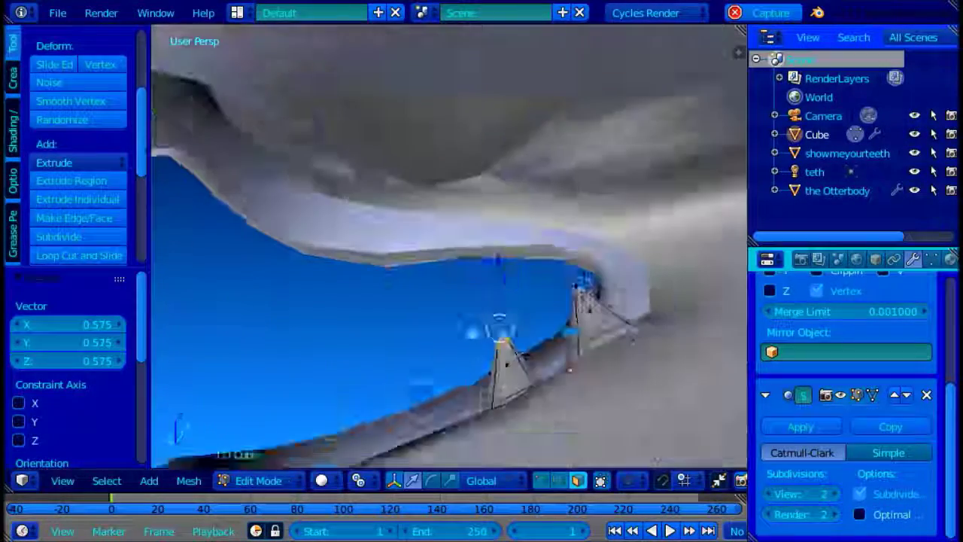
scroll(591, 393, up, 1)
key(ctrl+Tab)
click(559, 411)
key(g)
click(573, 411)
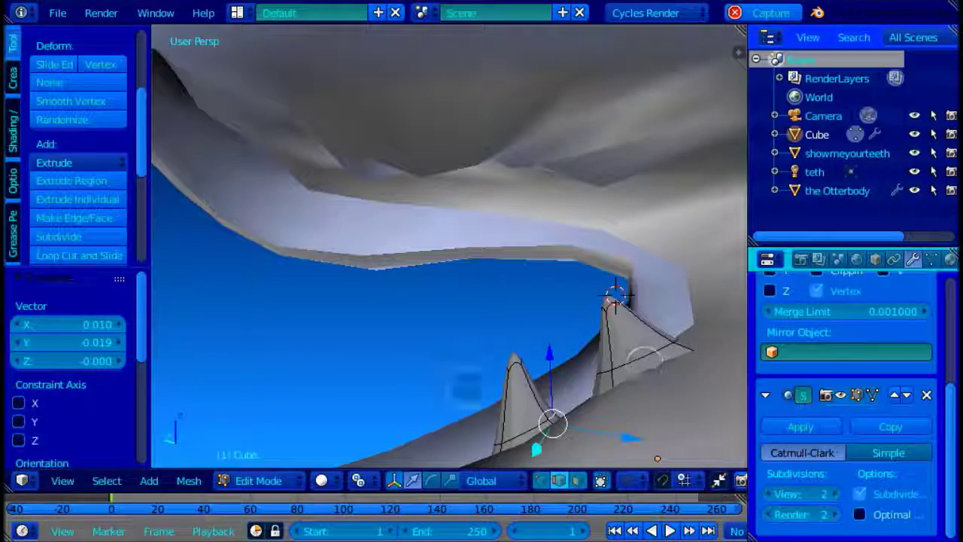
Step: Adjust the second tooth's tip face and move the whole tooth 0.026 along X
key(3)
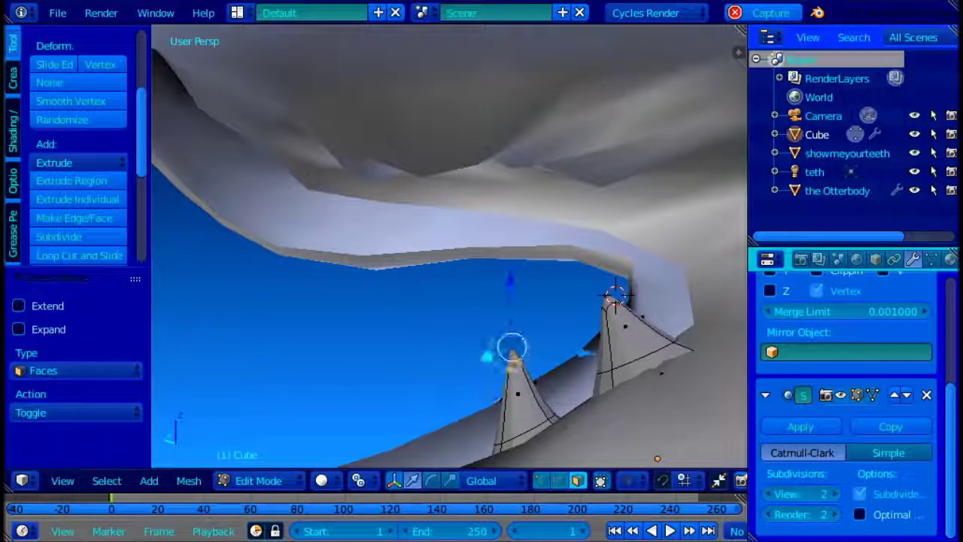
click(506, 355)
middle_drag(506, 355, 387, 398)
scroll(464, 441, down, 4)
scroll(451, 305, up, 5)
key(z)
key(l)
key(z)
key(g)
key(x)
click(413, 273)
Step: Place a copy of the second tooth farther forward on the lower jaw and adjust its tip face
middle_drag(413, 273, 359, 327)
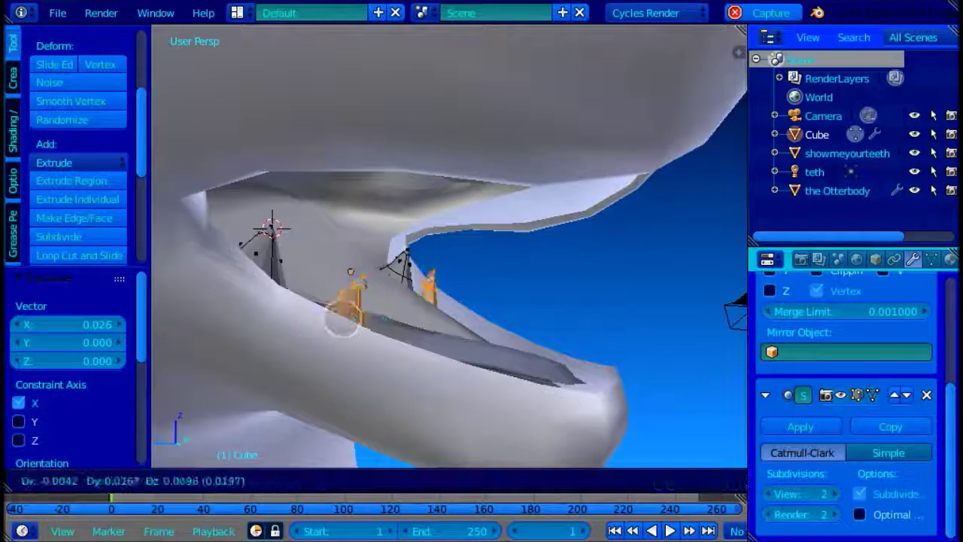
click(426, 332)
middle_drag(426, 332, 414, 282)
drag(474, 280, 475, 300)
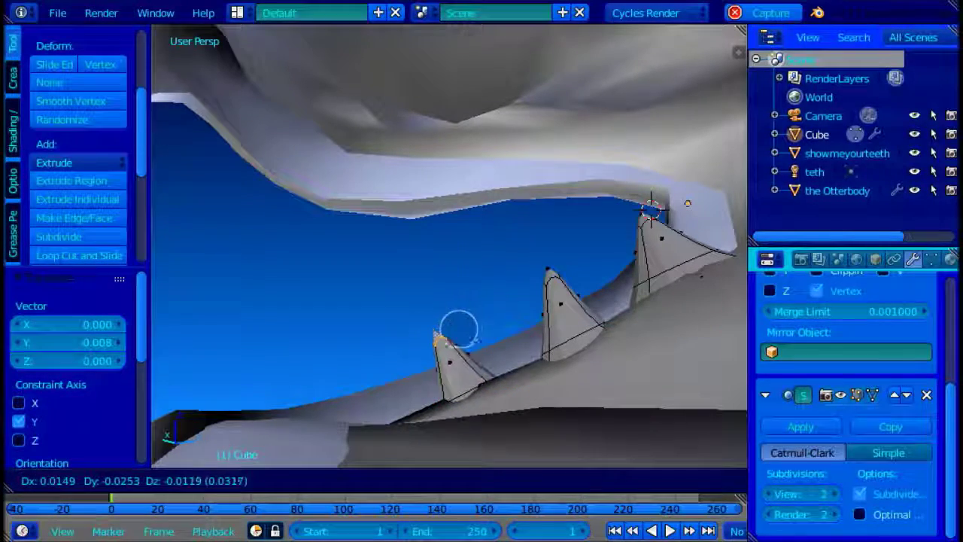
click(502, 343)
Step: Select the whole third tooth in wireframe and shift it along X to sit on the jaw
middle_drag(502, 342, 531, 404)
key(a)
key(z)
key(l)
key(z)
drag(507, 375, 513, 380)
mouse_move(514, 382)
middle_down()
mouse_move(570, 312)
mouse_move(561, 331)
middle_up()
drag(538, 375, 553, 379)
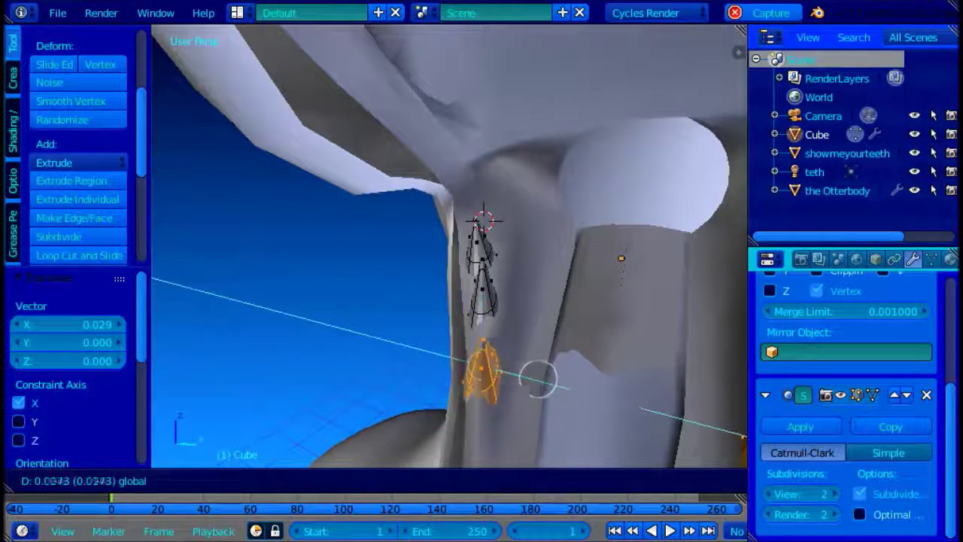
Step: Rotate the third tooth by about 10° around the Z axis
scroll(583, 368, down, 1)
key(r)
key(z)
click(570, 350)
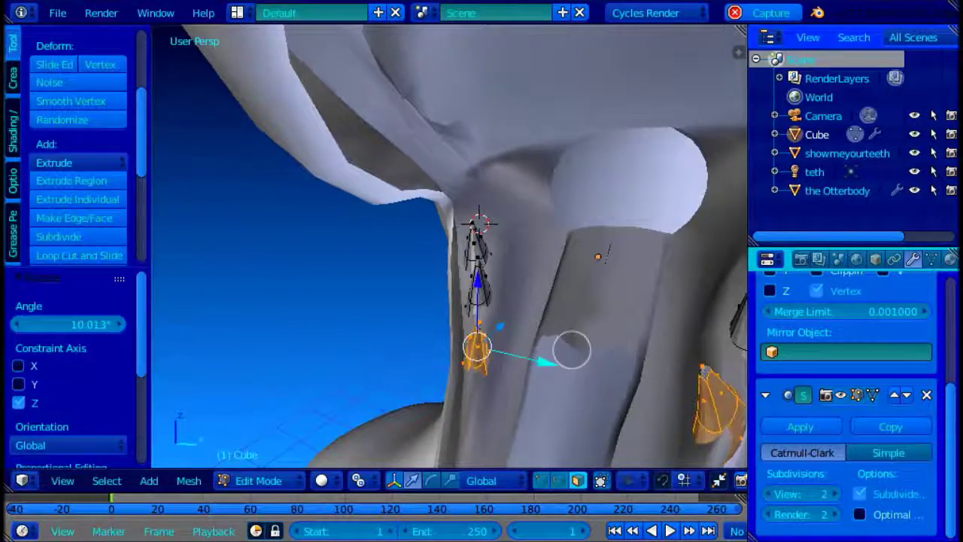
Step: Place a copy of the third tooth farther forward on the lower jaw and shift it 0.102 along X
scroll(562, 351, up, 2)
middle_drag(557, 353, 404, 336)
key(g)
click(472, 344)
middle_drag(472, 344, 367, 350)
drag(499, 343, 543, 351)
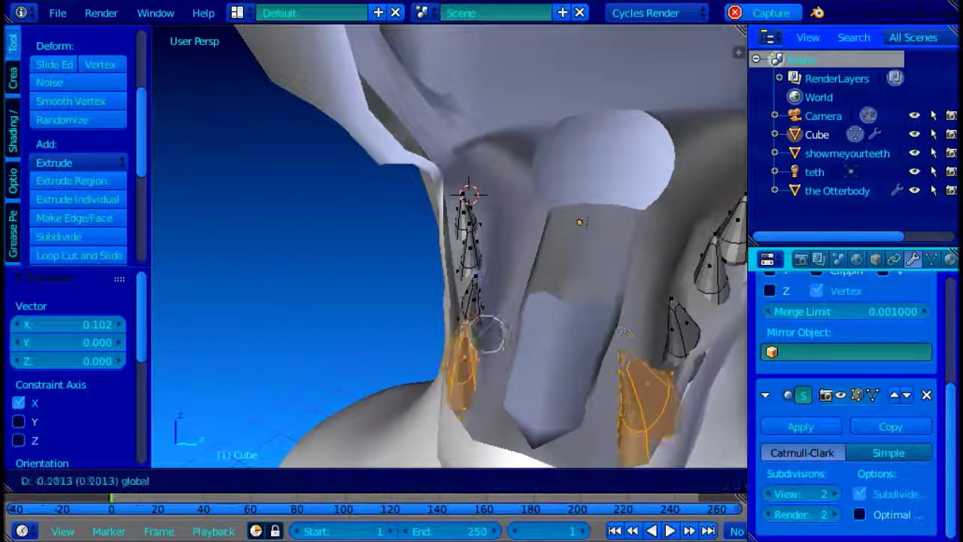
Step: Position the fourth tooth at the front corner of the lower jaw
drag(538, 373, 562, 379)
middle_drag(562, 378, 410, 392)
drag(453, 351, 416, 356)
middle_drag(397, 289, 374, 204)
drag(356, 326, 353, 396)
Step: Move the fourth tooth's tip face by X 0.006, Y -0.032, Z -0.038 and raise it 0.025 along Z
scroll(548, 404, down, 5)
middle_drag(549, 404, 473, 338)
drag(473, 338, 506, 358)
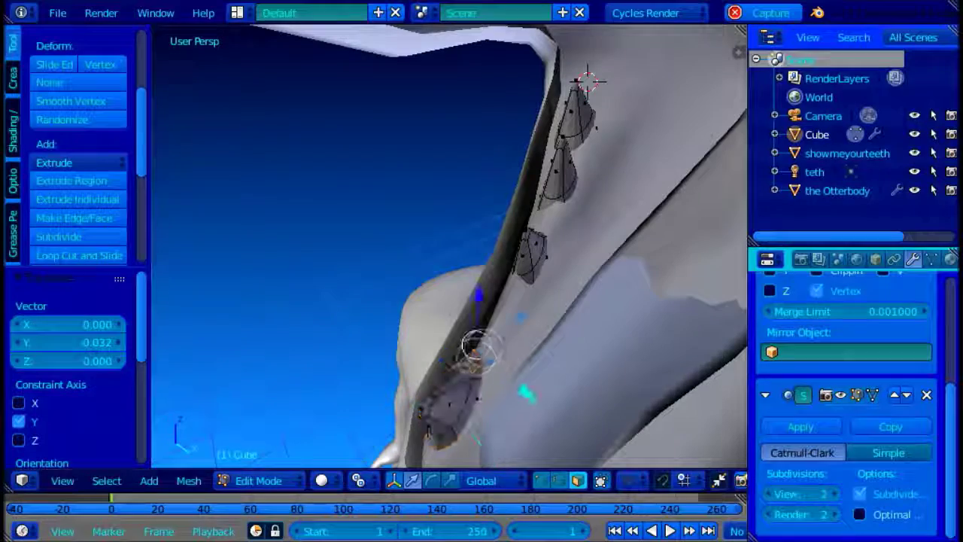
drag(466, 371, 468, 395)
middle_drag(468, 395, 560, 324)
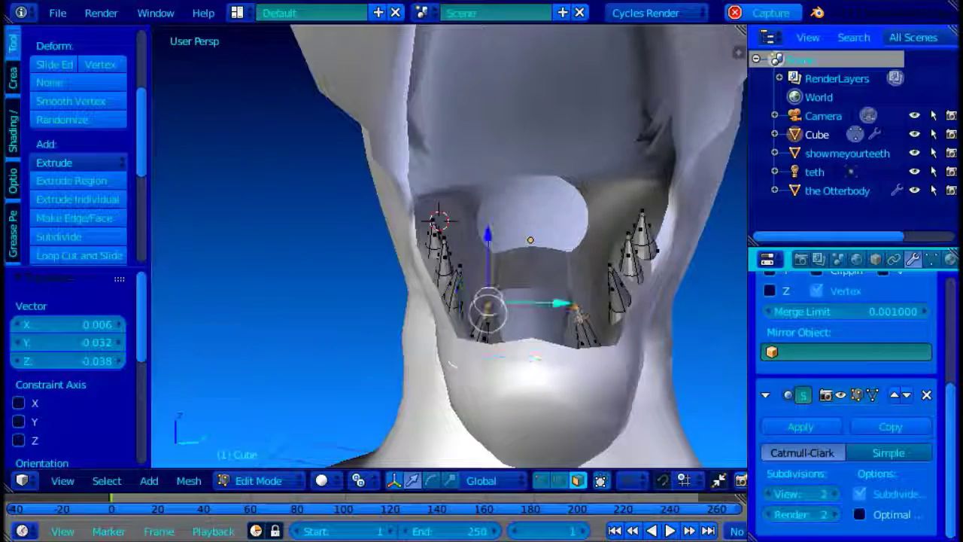
middle_drag(497, 271, 407, 263)
drag(436, 190, 438, 197)
Step: Select the whole third tooth and duplicate it toward the jaw's front by X 0.134, Y -0.160, Z -0.348
middle_drag(481, 225, 647, 259)
scroll(647, 259, down, 5)
middle_drag(489, 264, 486, 167)
scroll(486, 167, up, 2)
middle_drag(486, 242, 497, 240)
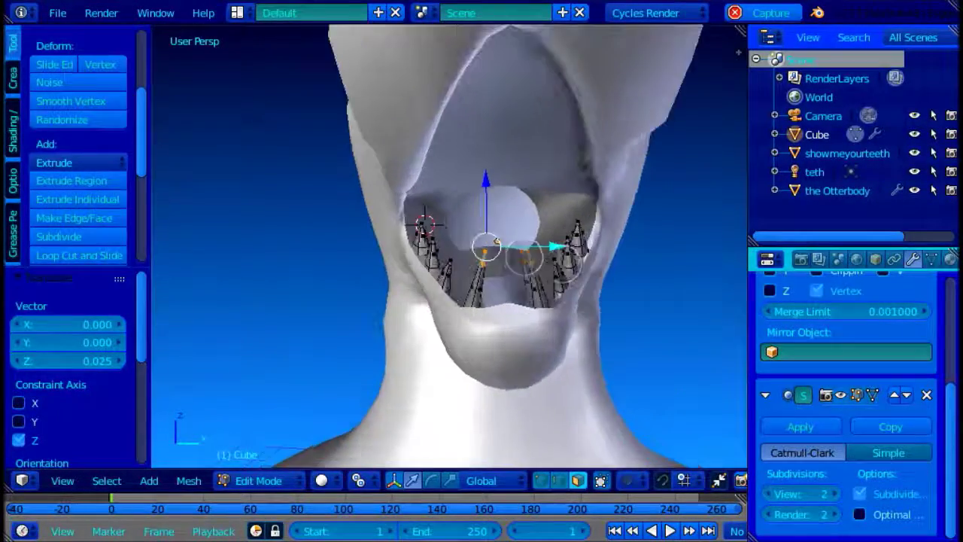
scroll(535, 338, up, 3)
mouse_move(532, 279)
middle_down()
mouse_move(535, 338)
mouse_move(513, 351)
mouse_move(444, 331)
middle_up()
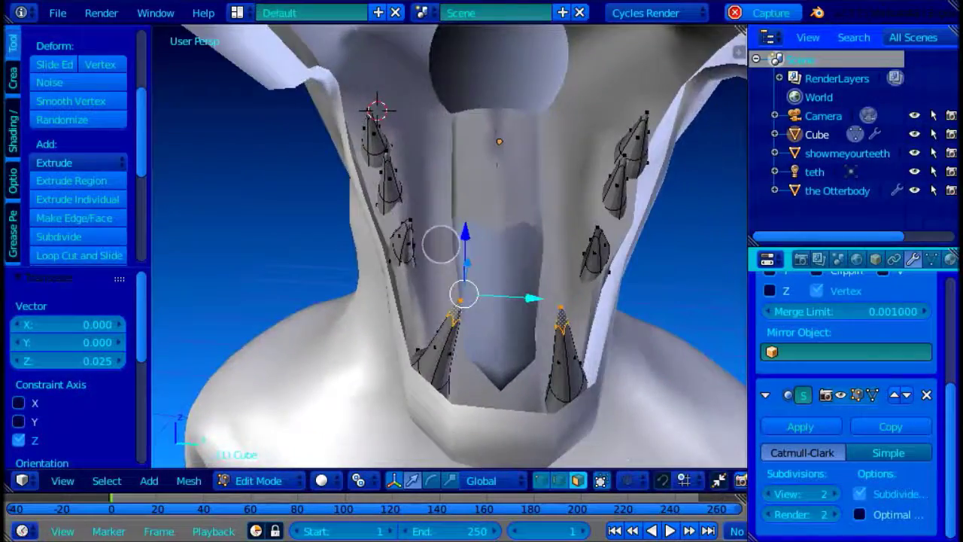
key(a)
key(z)
key(c)
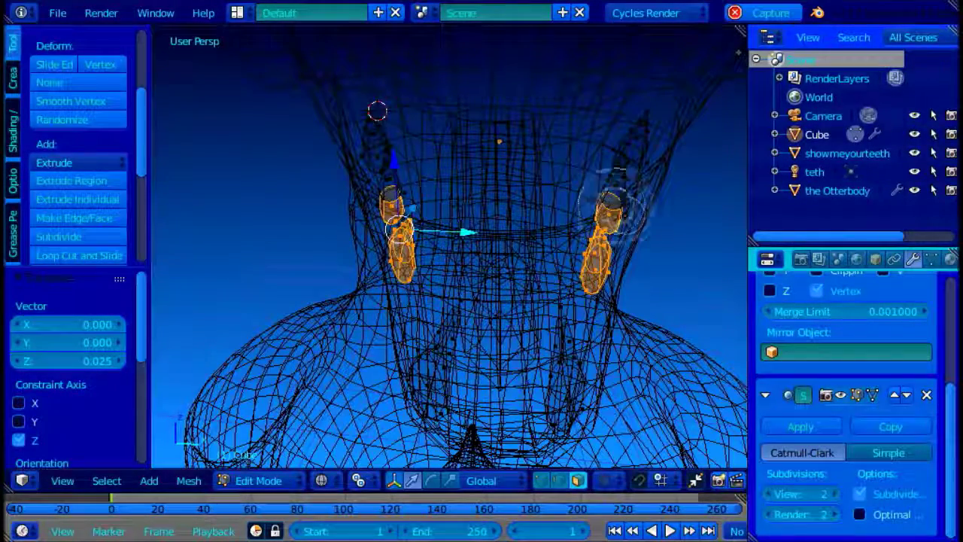
key(z)
key(z)
key(z)
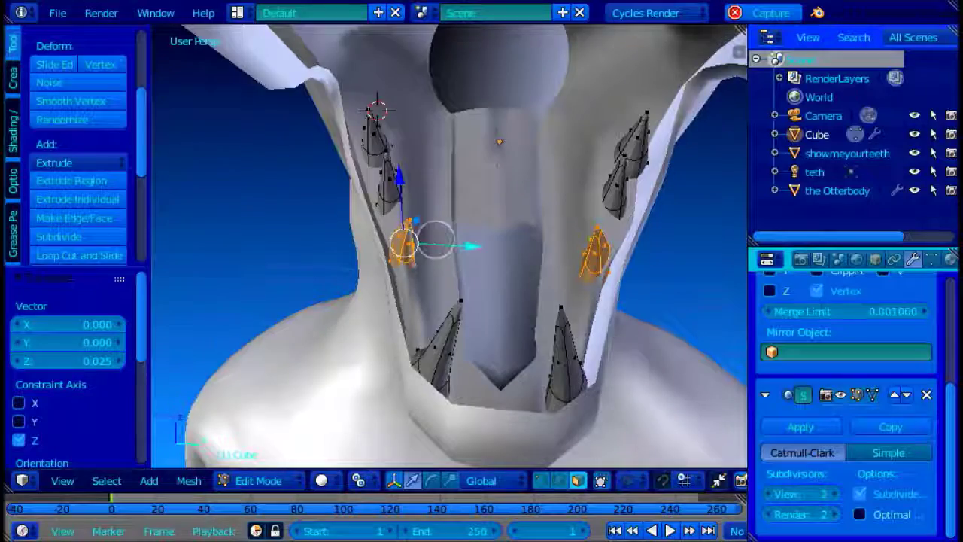
click(480, 391)
Step: Position the copied tooth beside the fourth tooth, near the front center of the lower jaw
key(c)
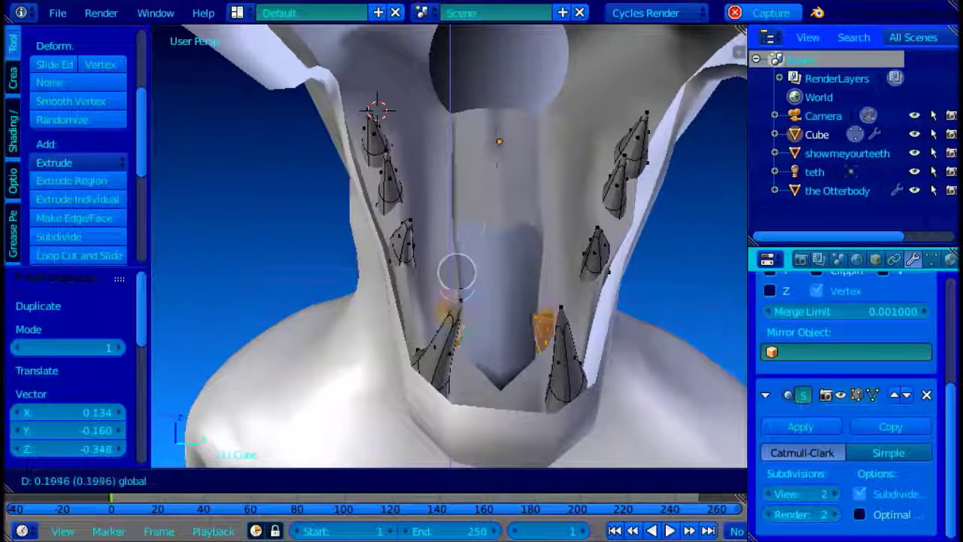
drag(477, 241, 477, 237)
drag(471, 256, 459, 294)
drag(546, 343, 563, 345)
middle_drag(563, 345, 523, 223)
drag(611, 200, 561, 200)
Step: Select the whole front tooth, shrink it and lower it 0.052 along Z toward the front of the lower jaw
middle_drag(513, 281, 617, 256)
right_click(481, 344)
ctrl+right_click(438, 341)
key(z)
key(z)
key(z)
key(z)
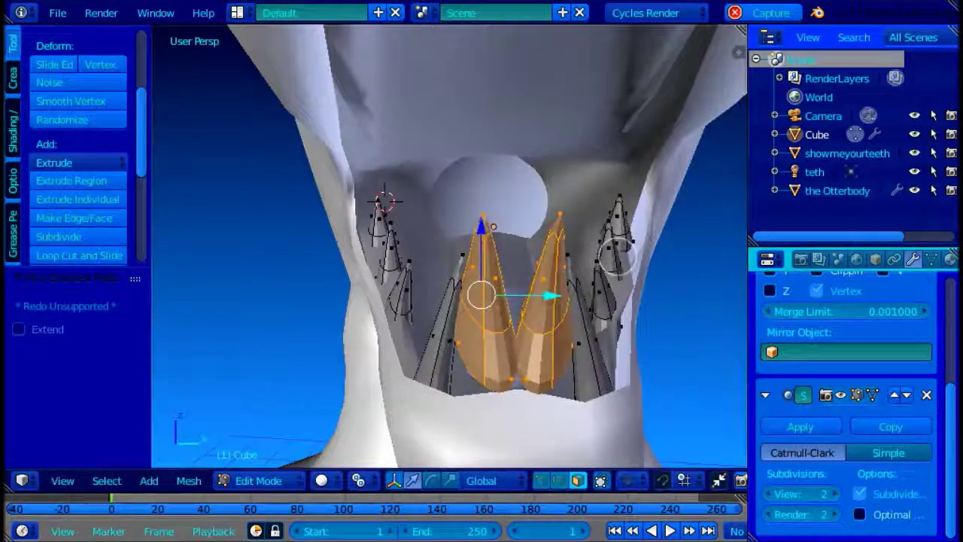
click(525, 314)
drag(486, 251, 488, 350)
middle_drag(488, 350, 504, 64)
drag(457, 114, 467, 89)
Step: Fit the small front tooth behind the lower lip and raise it 0.051 along Z
middle_drag(467, 89, 545, 164)
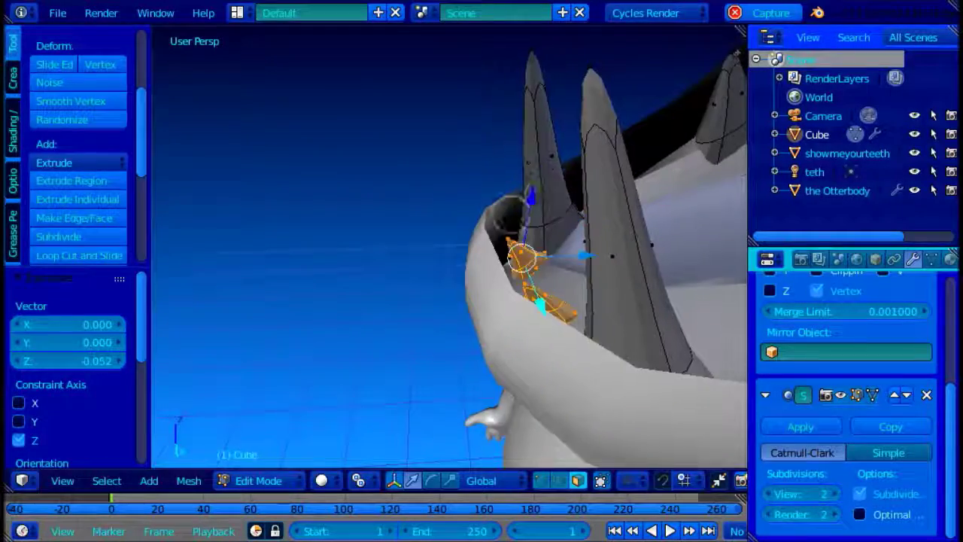
middle_drag(511, 213, 467, 284)
drag(513, 279, 526, 278)
middle_drag(527, 278, 531, 399)
key(x)
click(489, 518)
drag(508, 219, 509, 223)
mouse_move(509, 223)
middle_down()
mouse_move(624, 245)
mouse_move(510, 224)
middle_up()
Step: Adjust two opposite faces of the small front tooth and shift the tooth along Y
right_click(533, 242)
shift+right_click(493, 281)
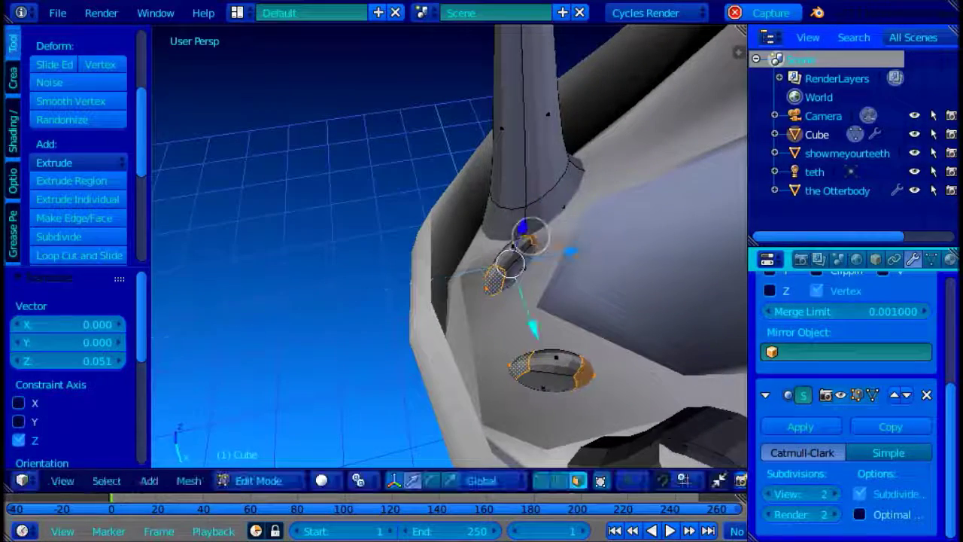
drag(506, 263, 503, 260)
mouse_move(502, 259)
middle_down()
mouse_move(399, 229)
mouse_move(392, 210)
mouse_move(461, 282)
middle_up()
key(z)
key(z)
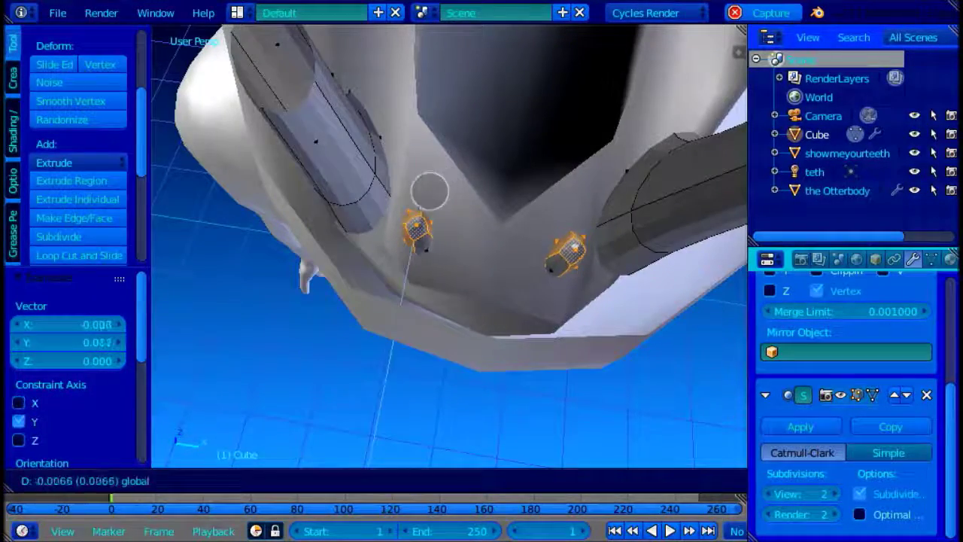
key(Return)
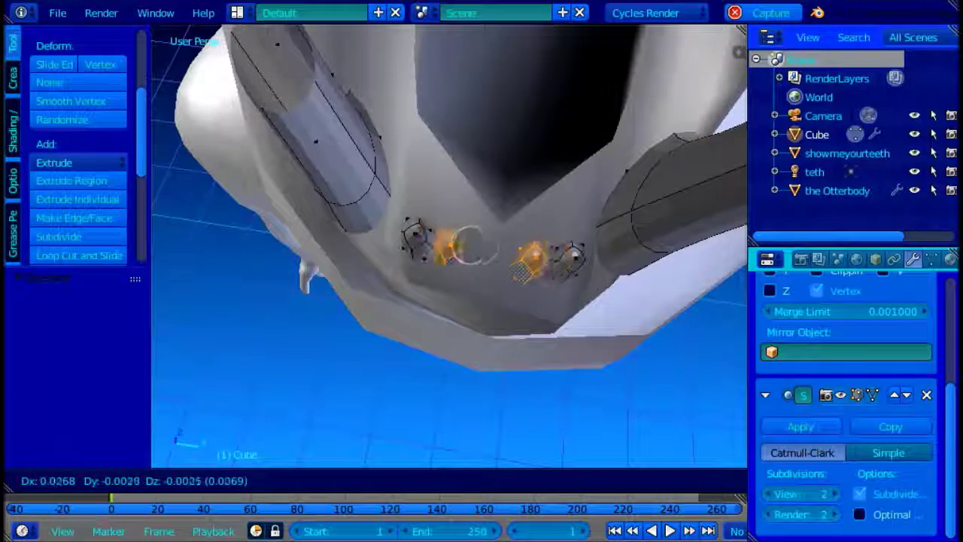
Step: Duplicate the small front tooth toward the jaw's center by X 0.029, Y -0.003, Z -0.002
click(473, 246)
scroll(474, 248, down, 6)
middle_drag(475, 251, 497, 101)
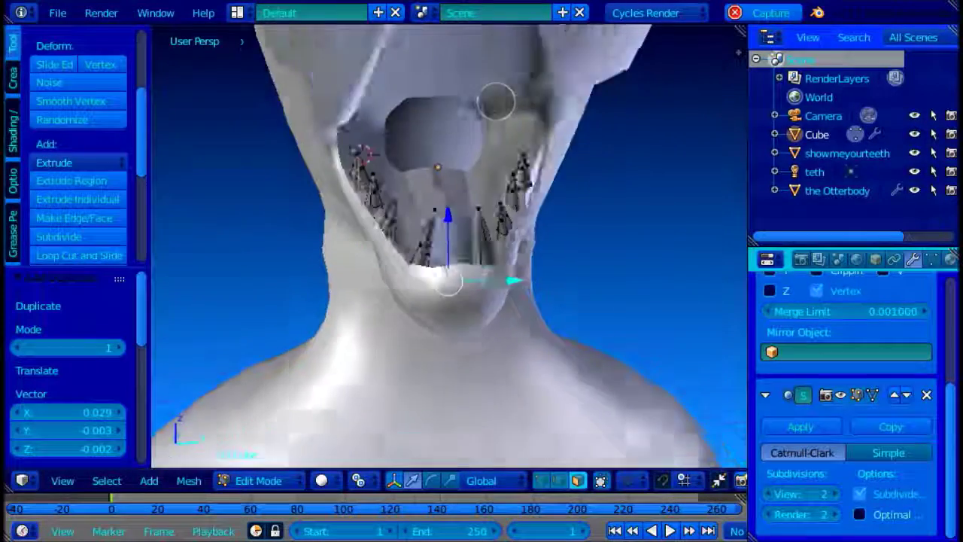
Step: Add one loop cut around the middle of the long lower front fangs
scroll(490, 124, down, 2)
scroll(477, 134, up, 2)
scroll(478, 140, up, 1)
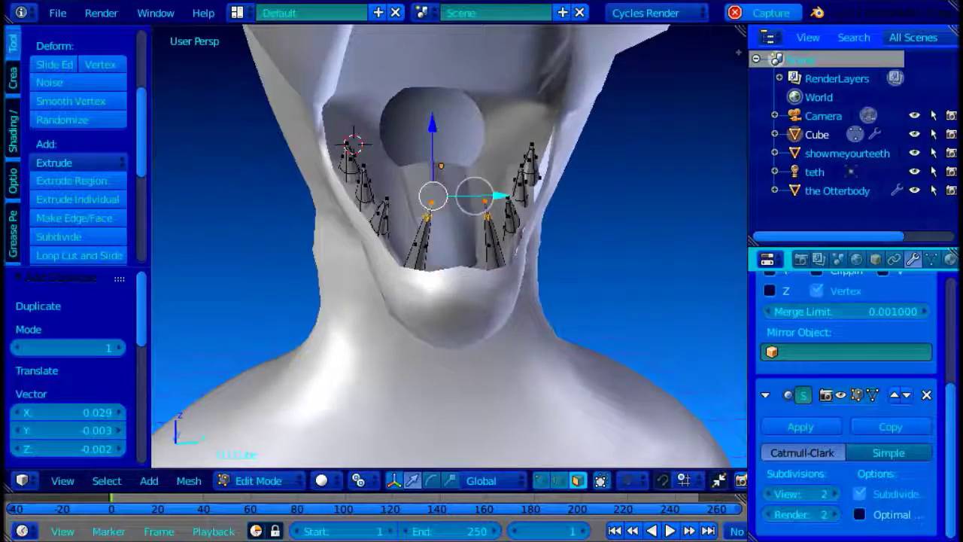
key(Return)
key(Escape)
middle_drag(444, 218, 560, 233)
scroll(542, 221, up, 4)
key(ctrl+r)
click(397, 271)
click(396, 271)
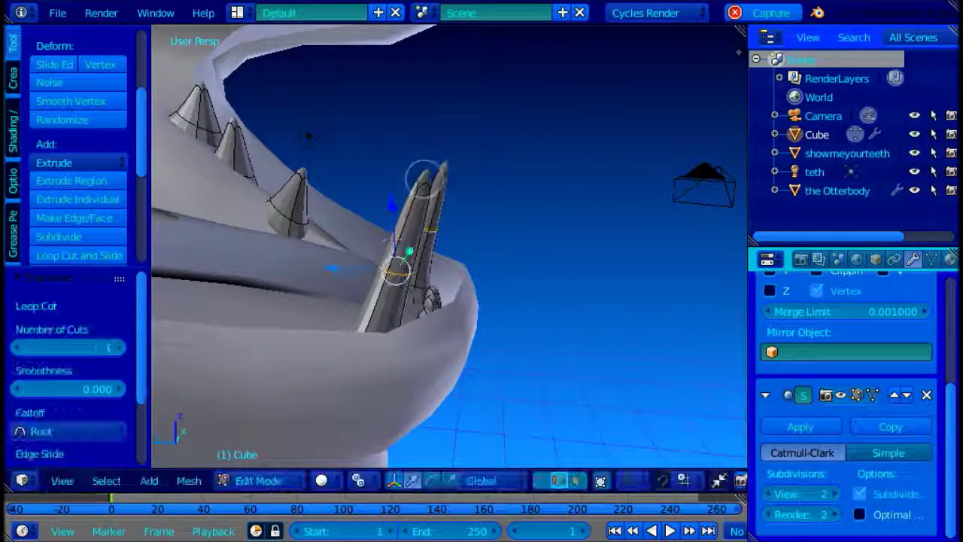
Step: Switch to face selection and reposition the tips of the lower front fangs to curve them
key(Escape)
key(ctrl+Tab)
click(418, 186)
key(c)
click(432, 167)
click(316, 155)
scroll(501, 150, down, 4)
middle_drag(501, 150, 451, 316)
Step: Select faces along the lower front fangs and move them 0.003 along the Y axis
scroll(452, 316, up, 4)
right_click(397, 218)
shift+right_click(395, 166)
middle_drag(421, 225, 395, 222)
key(g)
key(x)
click(482, 218)
scroll(482, 218, down, 3)
scroll(602, 143, up, 4)
right_click(386, 219)
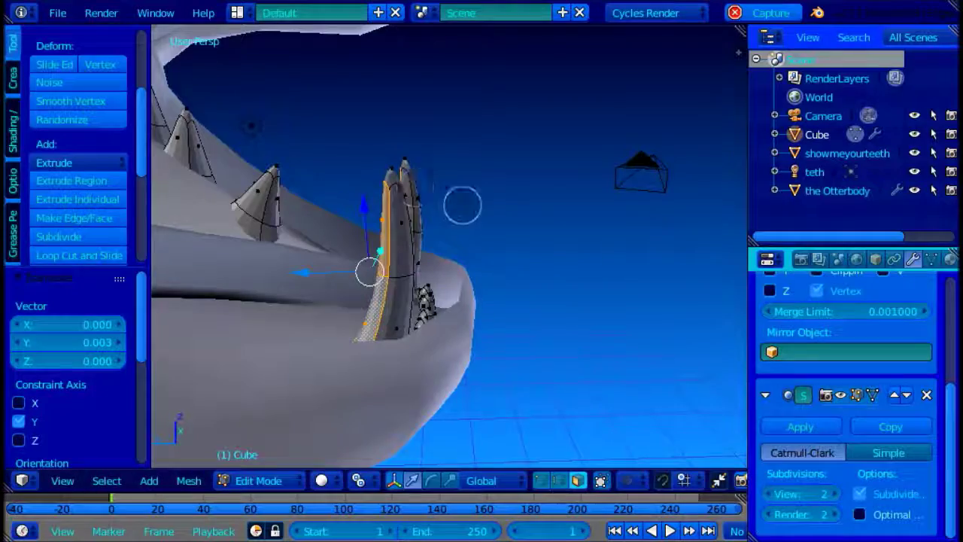
Step: Move the selected faces of the lower front fangs 0.012 along the Z axis
scroll(462, 204, down, 4)
middle_drag(462, 205, 579, 207)
drag(418, 154, 418, 177)
scroll(418, 181, down, 3)
middle_drag(452, 203, 354, 177)
drag(436, 165, 437, 156)
middle_drag(440, 159, 452, 209)
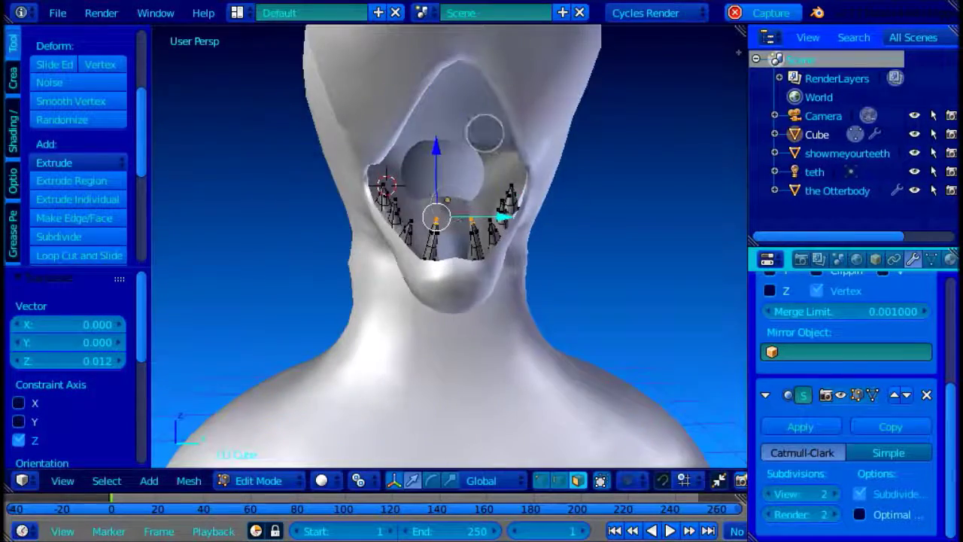
Step: Try to duplicate all the lower teeth in place within the same mesh
middle_drag(485, 131, 430, 232)
key(a)
key(shift+d)
right_click(428, 248)
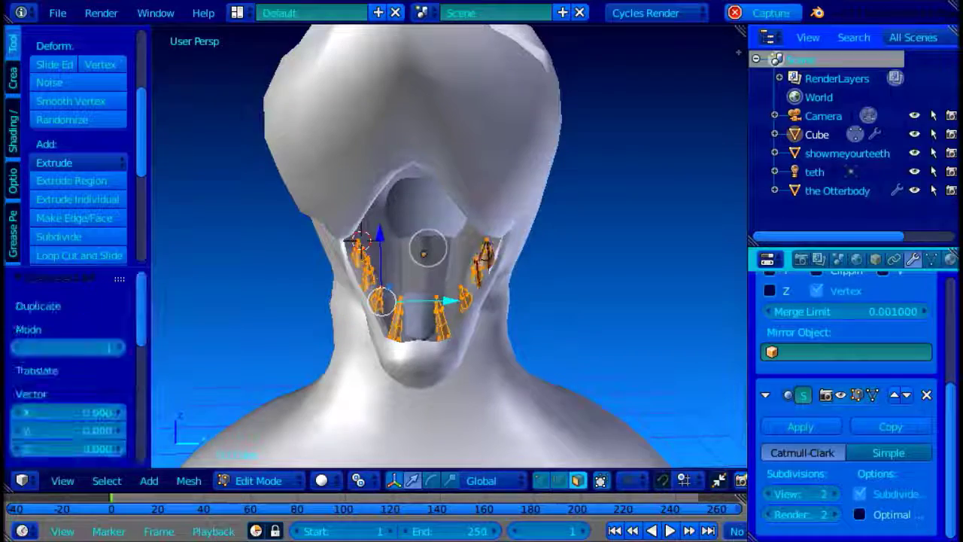
key(ctrl+z)
key(ctrl+z)
key(z)
key(z)
Step: Select the Otterbody mesh and switch it to Sculpt Mode
scroll(531, 245, up, 4)
middle_drag(530, 226, 503, 142)
key(Tab)
right_click(441, 166)
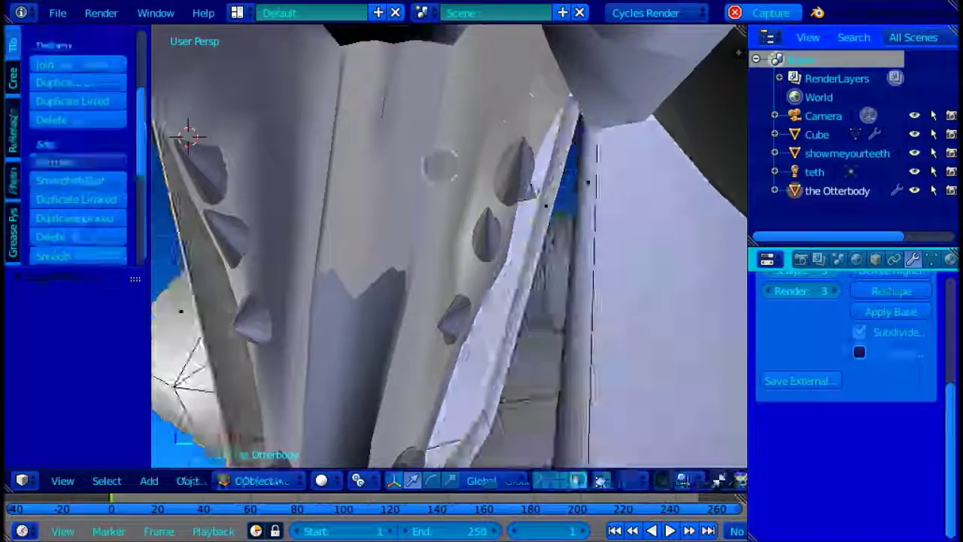
key(Tab)
click(260, 481)
click(269, 418)
Step: Choose the Grab brush and pull the gum beside the rear lower teeth outward
scroll(82, 128, up, 5)
click(84, 113)
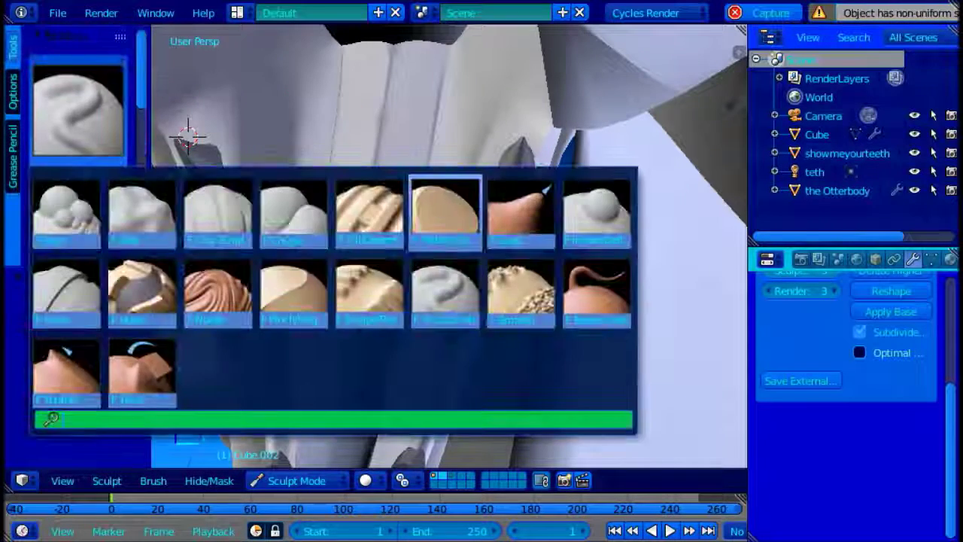
click(516, 203)
drag(516, 178, 527, 180)
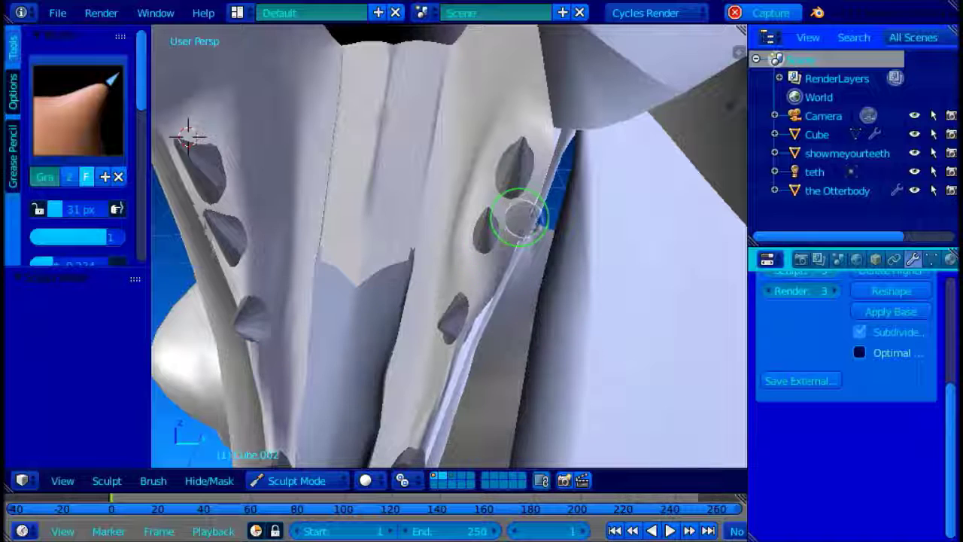
Step: Enlarge the Grab brush around the lower jaw and return to Object Mode
middle_drag(252, 284, 338, 292)
scroll(103, 172, down, 10)
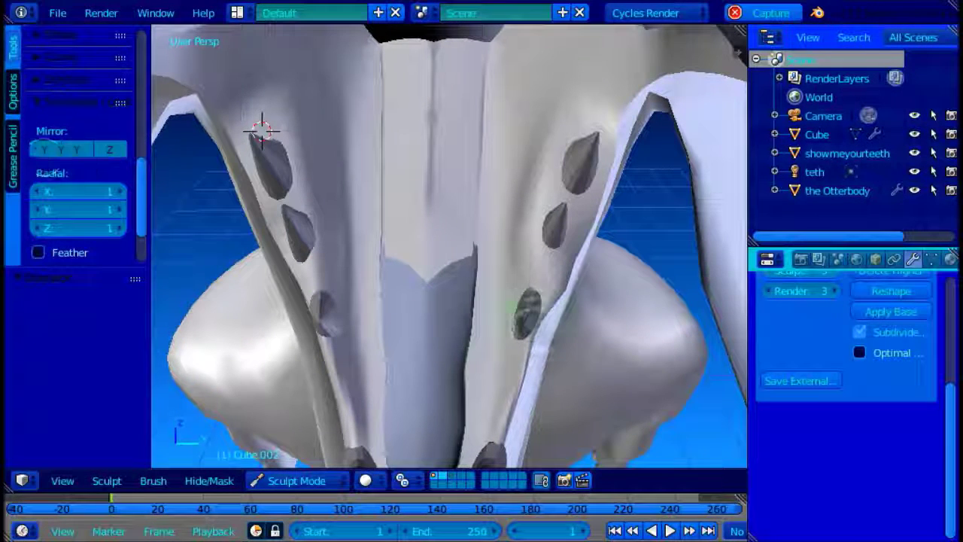
mouse_move(529, 412)
middle_down()
mouse_move(477, 210)
mouse_move(502, 241)
middle_up()
middle_drag(510, 190, 526, 178)
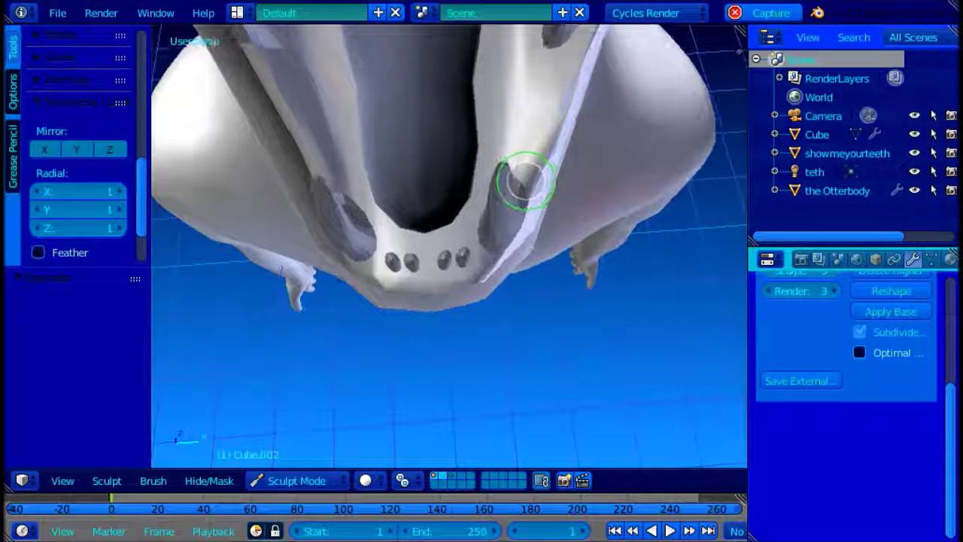
scroll(88, 142, up, 10)
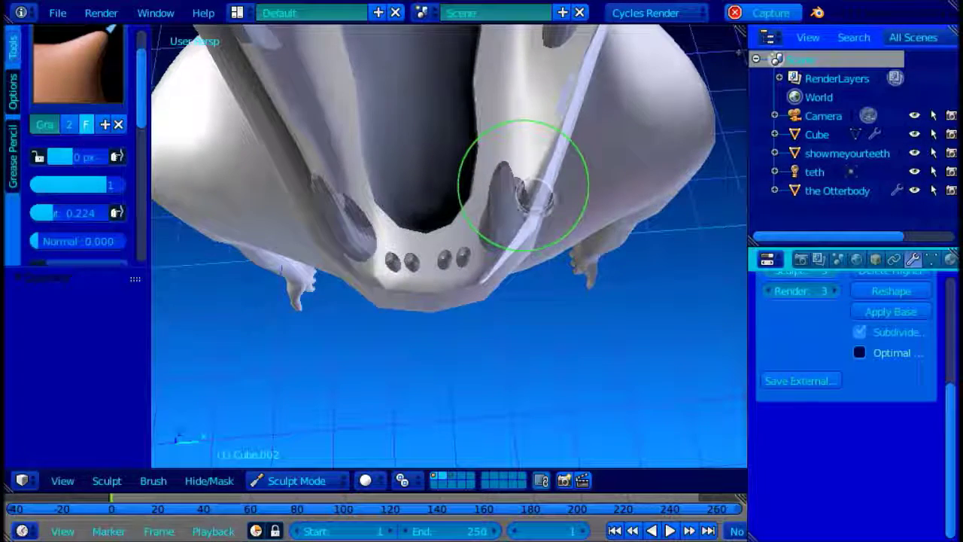
mouse_move(496, 249)
middle_down()
mouse_move(492, 167)
mouse_move(712, 172)
mouse_move(302, 297)
mouse_move(291, 279)
mouse_move(565, 240)
mouse_move(455, 199)
mouse_move(376, 83)
mouse_move(408, 239)
mouse_move(602, 204)
mouse_move(187, 164)
mouse_move(565, 219)
mouse_move(441, 161)
mouse_move(444, 177)
middle_up()
scroll(513, 272, down, 4)
mouse_move(513, 272)
middle_down()
mouse_move(597, 200)
mouse_move(490, 254)
mouse_move(496, 203)
middle_up()
scroll(497, 203, up, 2)
key(Tab)
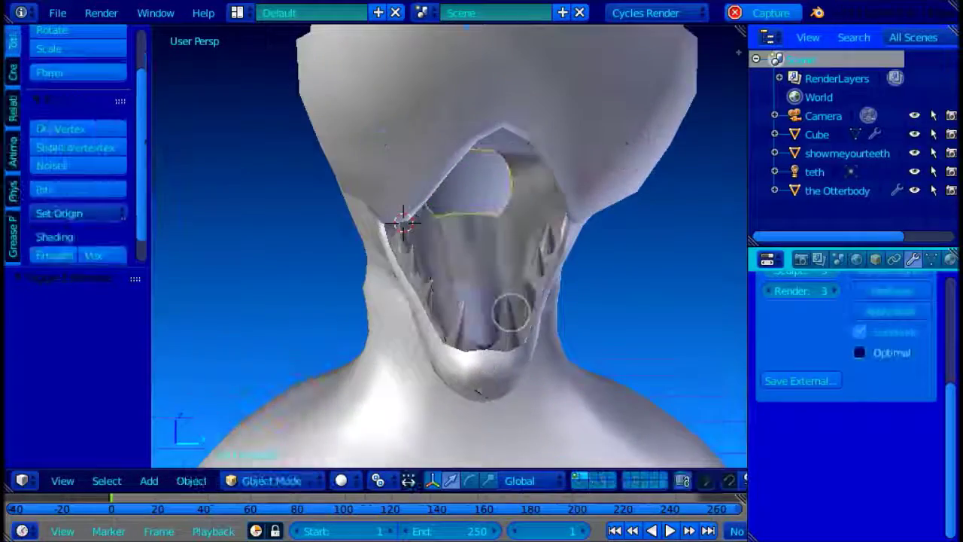
Step: Duplicate the lower teeth object, mirror the copy along Z and raise it toward the upper jaw
right_click(510, 292)
key(shift+d)
right_click(510, 293)
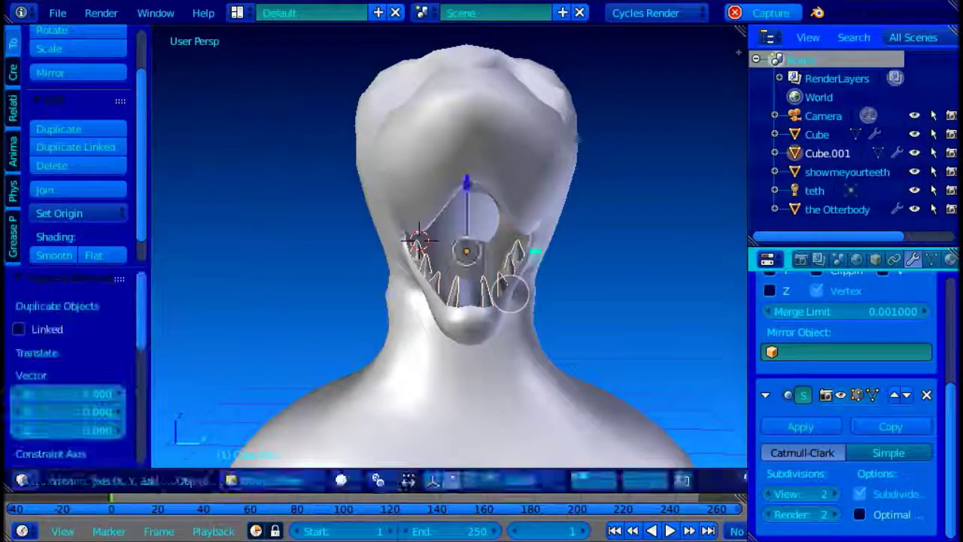
key(ctrl+m)
key(z)
click(510, 293)
click(480, 152)
Step: Try to tilt the mirrored upper teeth freely and raise them toward the upper jaw
middle_drag(480, 152, 618, 225)
key(z)
key(r)
click(623, 181)
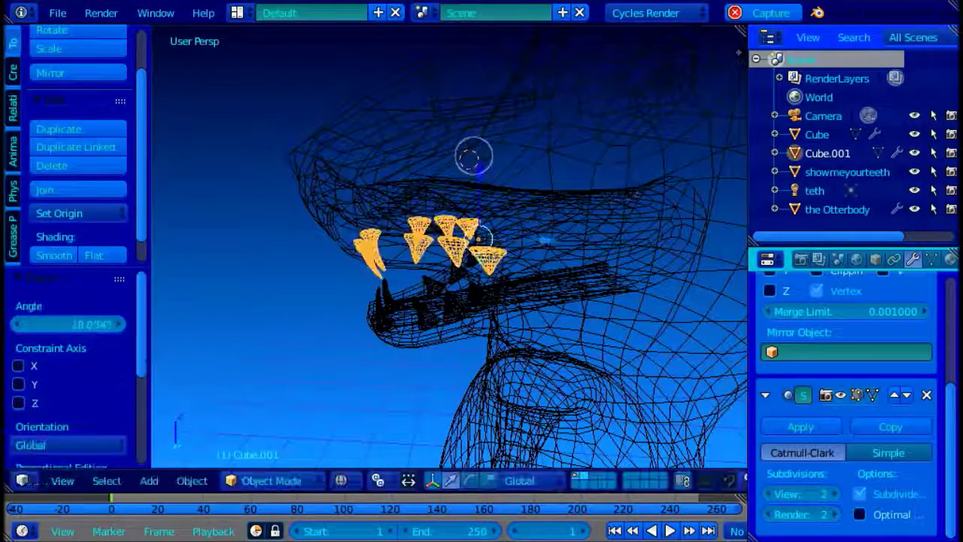
drag(473, 156, 475, 141)
key(z)
middle_drag(475, 141, 618, 185)
key(ctrl+z)
key(ctrl+z)
Step: Rotate the upper teeth 16.609° about the X axis to follow the upper jaw
scroll(513, 188, up, 2)
shift+scroll(512, 187, up, 6)
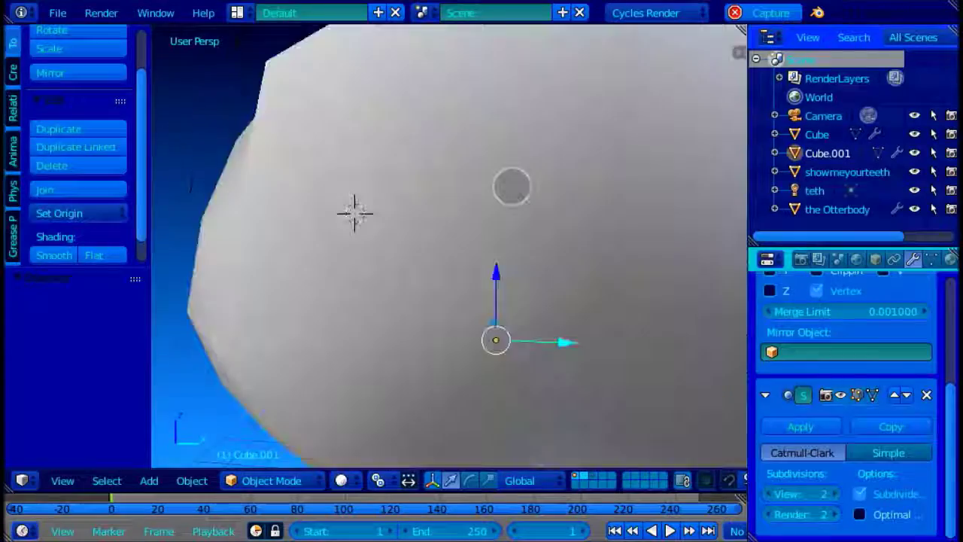
scroll(512, 187, up, 3)
middle_drag(505, 137, 690, 249)
key(r)
key(x)
click(531, 218)
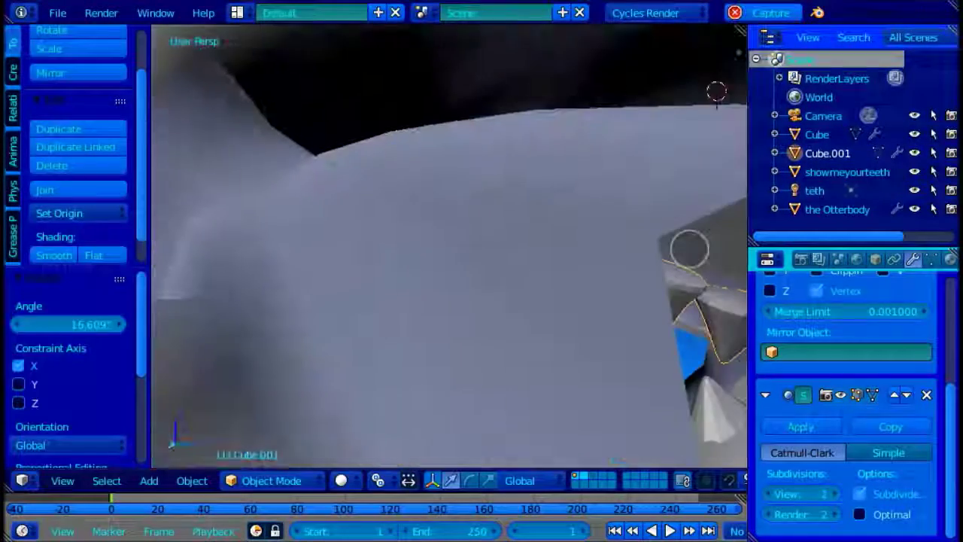
middle_drag(552, 273, 763, 507)
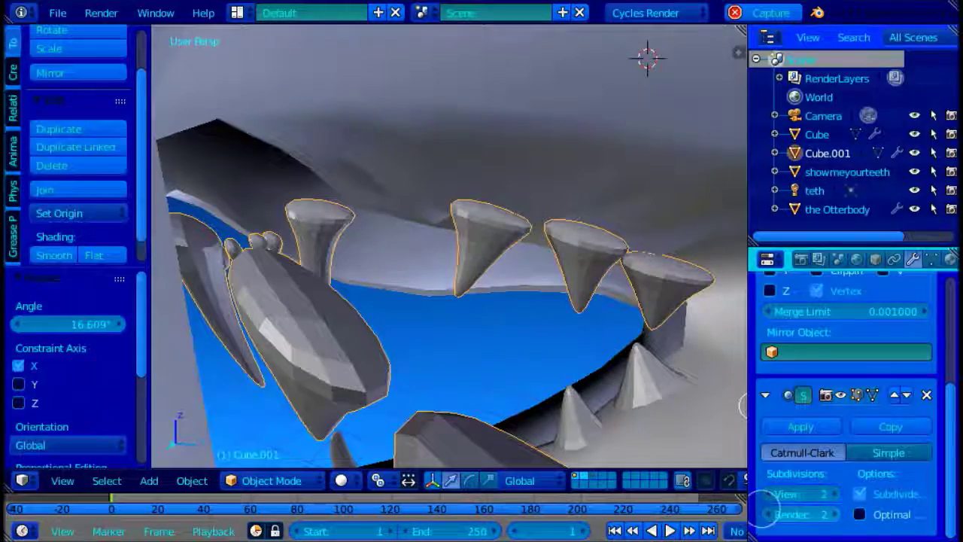
Step: Move the upper teeth up 0.198 along the Z axis
middle_drag(572, 323, 414, 258)
scroll(417, 261, down, 1)
key(g)
key(y)
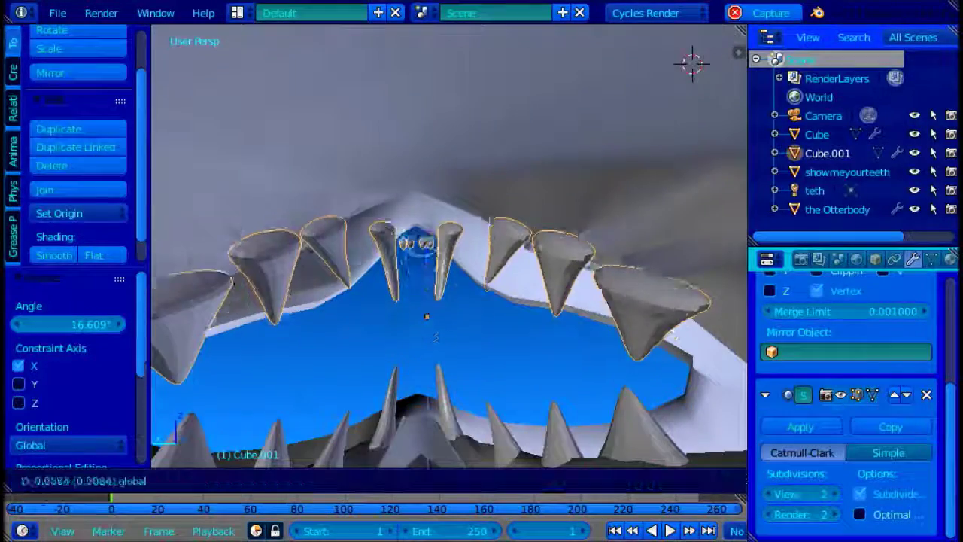
click(436, 161)
middle_drag(437, 161, 454, 192)
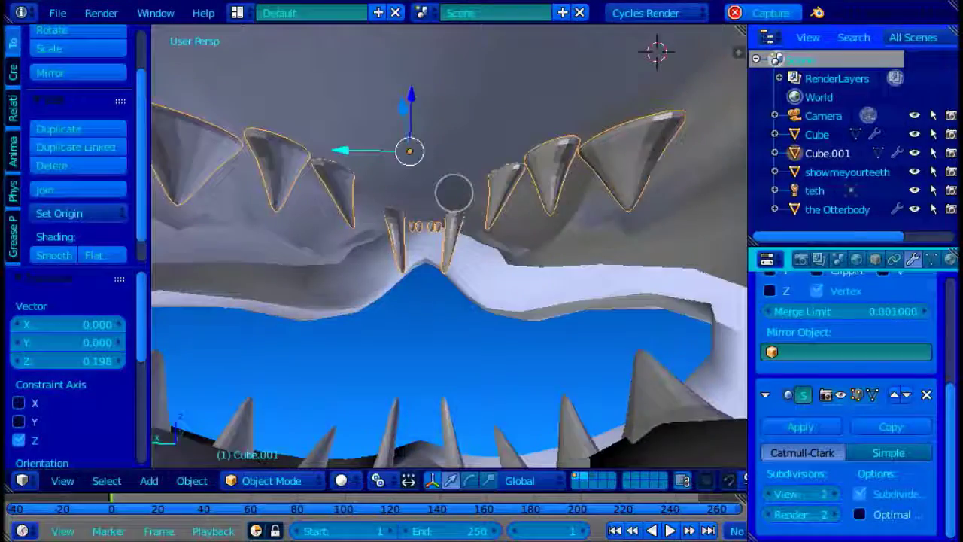
Step: Select the rearmost upper tooth pair in Edit Mode and shift it farther back along the jaw
key(Tab)
key(z)
mouse_move(557, 158)
middle_down()
mouse_move(471, 233)
mouse_move(542, 250)
middle_up()
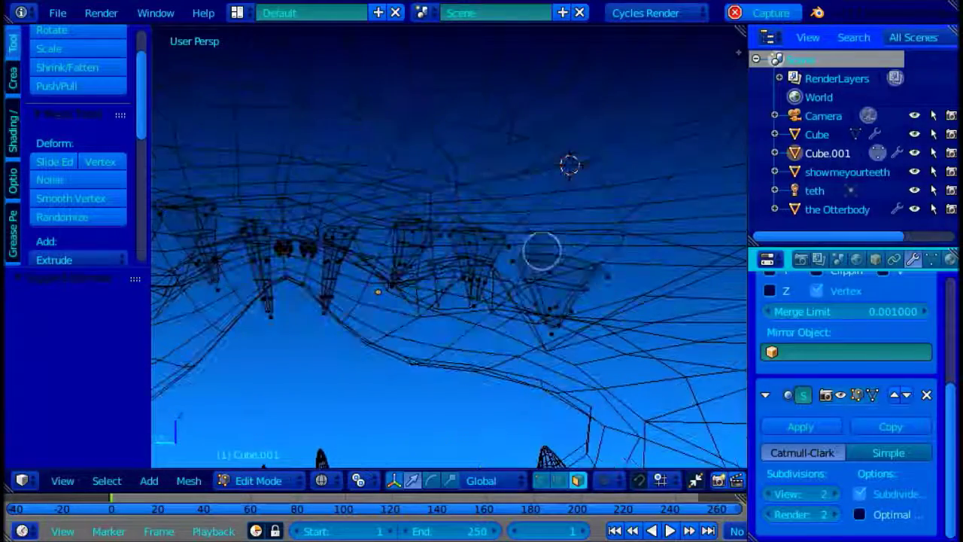
key(z)
middle_drag(604, 286, 482, 268)
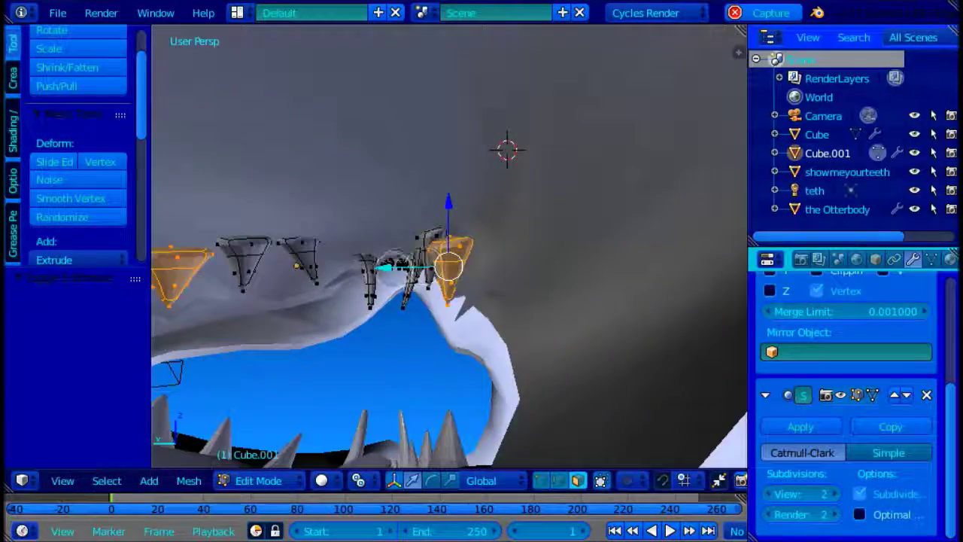
drag(431, 267, 456, 267)
middle_drag(455, 266, 552, 211)
drag(562, 238, 561, 244)
middle_drag(561, 245, 473, 290)
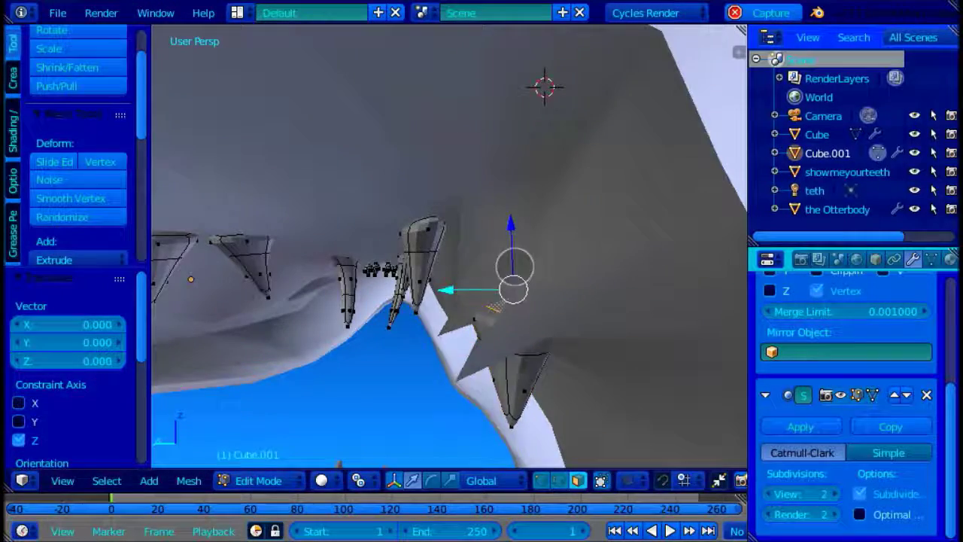
drag(531, 234, 531, 234)
middle_drag(530, 233, 550, 307)
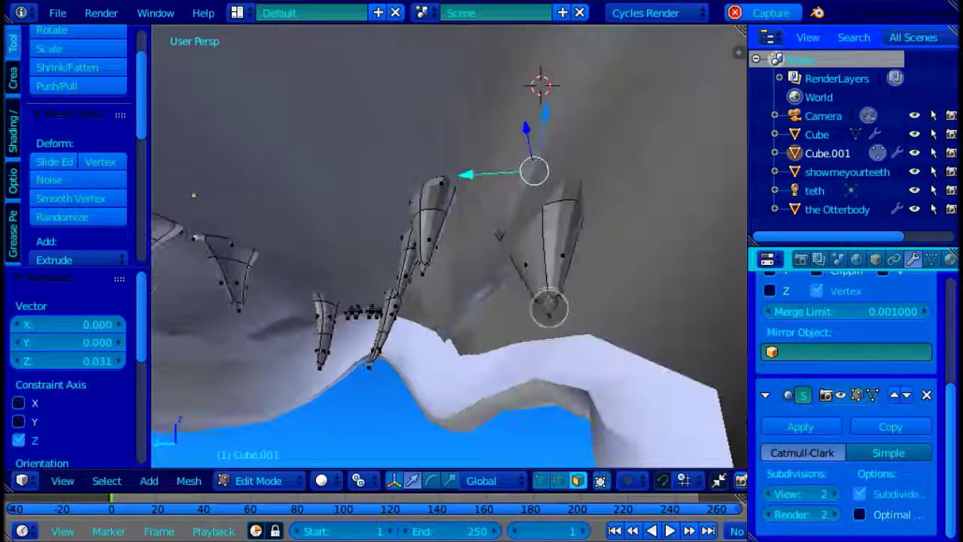
Step: Circle-select the rearmost upper teeth and lower them 0.083 along the Z axis
key(z)
key(c)
click(541, 200)
right_click(543, 196)
key(z)
drag(549, 234, 550, 238)
middle_drag(549, 239, 570, 265)
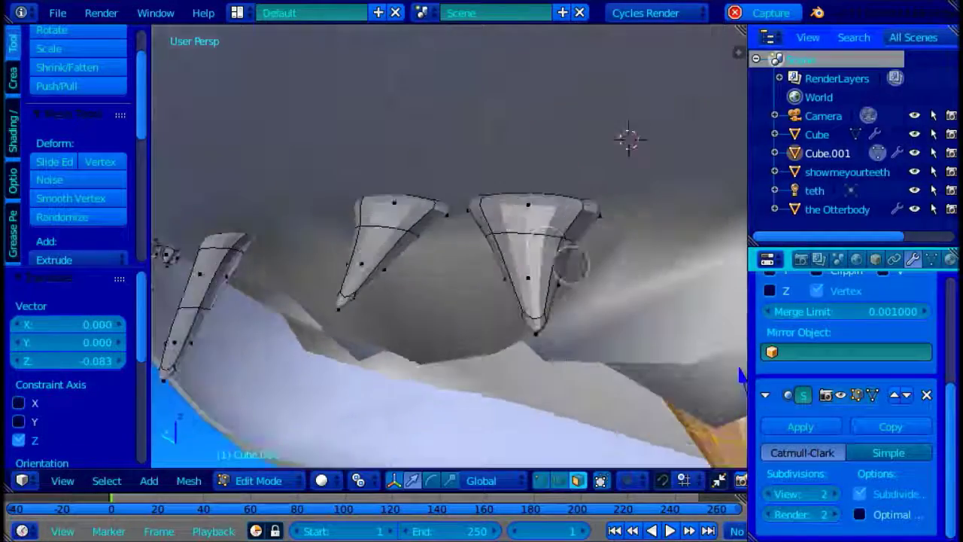
Step: Select the remaining upper side teeth and lower them toward the gum line
key(z)
key(a)
right_click(442, 240)
key(z)
mouse_move(442, 241)
middle_down()
mouse_move(339, 195)
mouse_move(301, 194)
middle_up()
drag(407, 186, 408, 246)
middle_drag(409, 247, 519, 263)
drag(444, 330, 451, 330)
Step: Fine-tune the position of the upper side teeth so their roots sit in the gum
middle_drag(452, 329, 602, 316)
drag(575, 337, 578, 336)
drag(440, 341, 440, 347)
middle_drag(440, 348, 541, 248)
drag(561, 325, 485, 319)
middle_drag(485, 320, 365, 272)
drag(471, 240, 473, 264)
scroll(382, 270, down, 8)
mouse_move(381, 269)
middle_down()
mouse_move(612, 282)
mouse_move(263, 285)
mouse_move(369, 286)
mouse_move(379, 272)
middle_up()
scroll(494, 280, up, 8)
Step: Circle-select the long upper front fangs, shift them into line and lower them 0.136 along Z
key(a)
key(z)
key(c)
click(468, 274)
right_click(480, 279)
key(z)
drag(364, 289, 405, 291)
middle_drag(405, 291, 396, 183)
drag(357, 239, 378, 258)
middle_drag(379, 258, 428, 242)
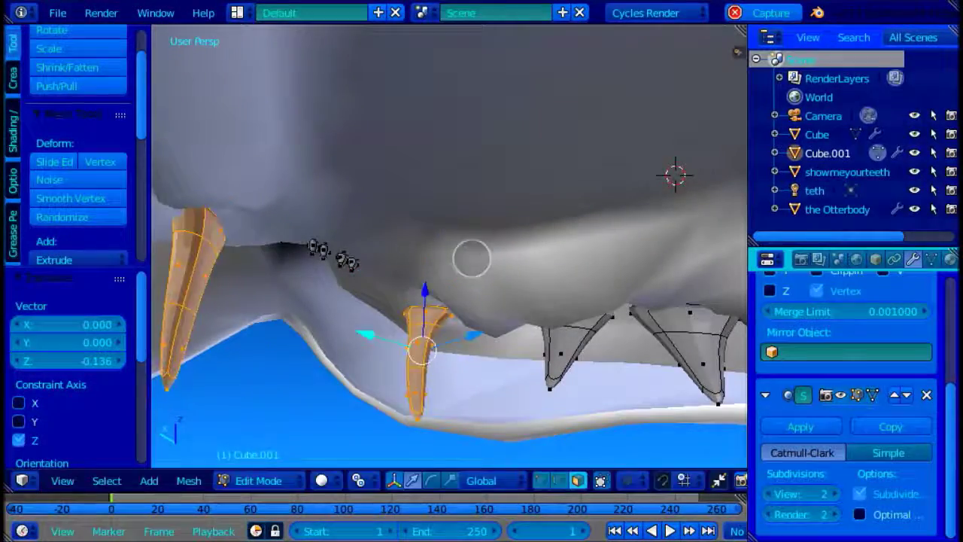
Step: Adjust the placement of the upper front fangs so their roots are embedded in the gum
middle_drag(472, 335, 417, 333)
key(g)
key(y)
click(386, 309)
key(b)
middle_drag(386, 289, 459, 350)
drag(497, 346, 474, 343)
middle_drag(466, 346, 363, 238)
scroll(363, 238, up, 2)
Step: Select the four small upper front teeth and scale them by 2.044 along the Z axis
key(a)
key(z)
key(c)
click(336, 267)
right_click(337, 267)
key(z)
key(s)
key(z)
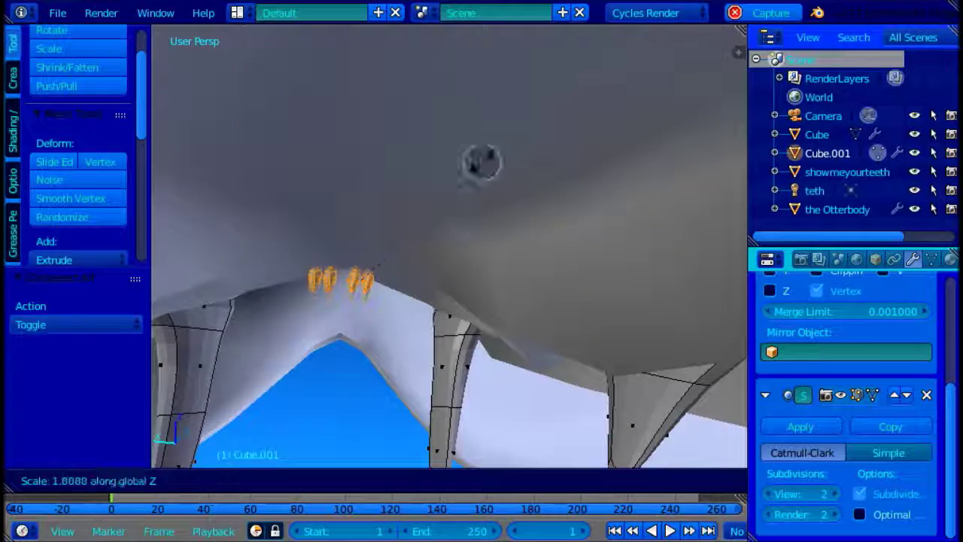
click(527, 103)
right_click(612, 184)
scroll(387, 207, up, 1)
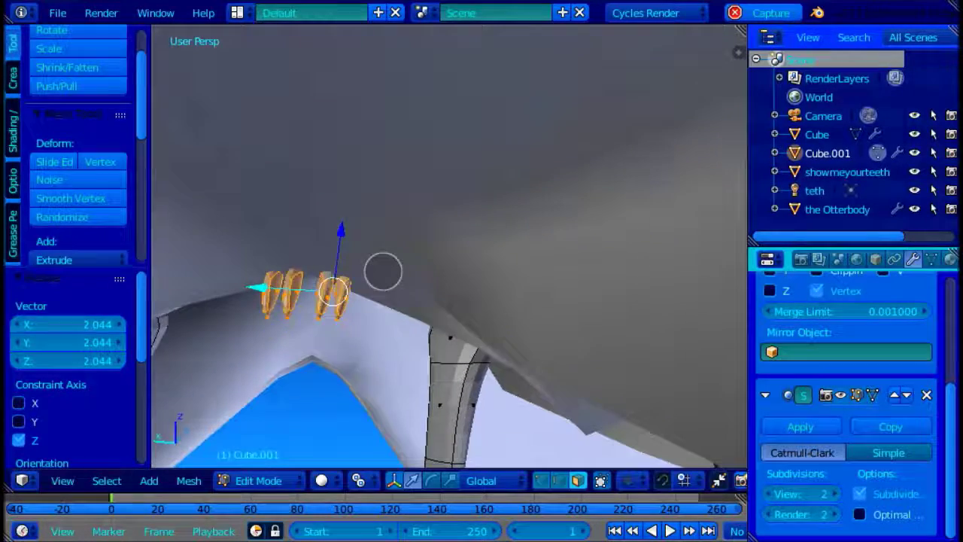
Step: Select the outer pair of small upper front teeth in wireframe and move it outward along the X axis
key(a)
right_click(403, 310)
key(z)
key(c)
click(397, 304)
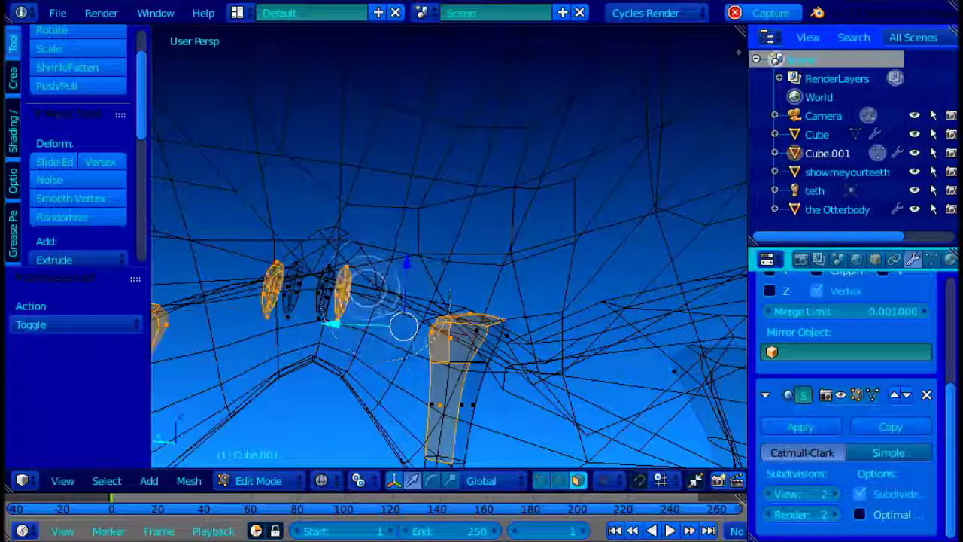
drag(303, 288, 322, 289)
Step: Select the inner pair of small upper front teeth and spread it apart along the X axis to even the spacing
key(a)
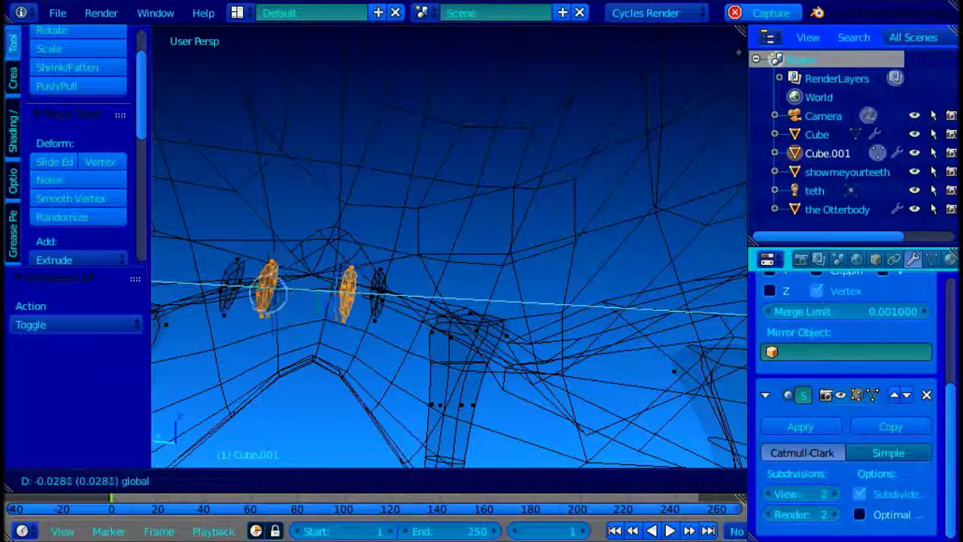
drag(264, 293, 257, 293)
mouse_move(331, 235)
middle_down()
mouse_move(520, 321)
mouse_move(535, 188)
mouse_move(378, 158)
mouse_move(333, 230)
mouse_move(301, 221)
mouse_move(653, 211)
middle_up()
key(z)
scroll(347, 211, down, 5)
scroll(650, 211, down, 1)
middle_drag(554, 221, 646, 226)
scroll(417, 254, down, 1)
key(Tab)
Step: Rename the upper teeth object TETH TEW and give it a new white Diffuse BSDF material
middle_drag(542, 301, 451, 305)
scroll(486, 303, down, 3)
click(950, 259)
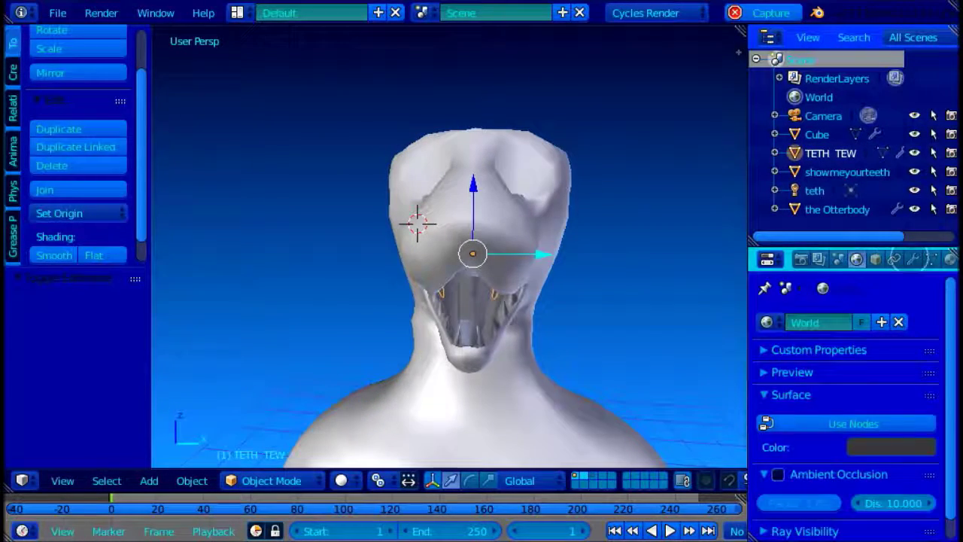
click(801, 383)
scroll(859, 444, down, 5)
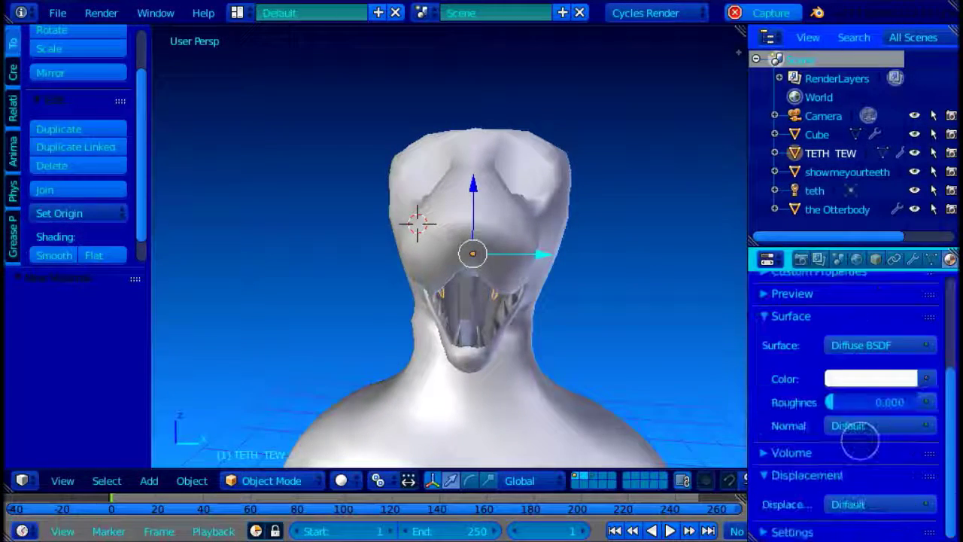
Step: Assign the existing white diffuse material to the lower teeth object
middle_drag(569, 348, 560, 379)
scroll(503, 391, up, 2)
right_click(502, 405)
click(766, 382)
click(662, 201)
key(Tab)
key(Tab)
Step: Assign the existing material named Material to the otter body
right_click(464, 266)
click(766, 382)
click(662, 183)
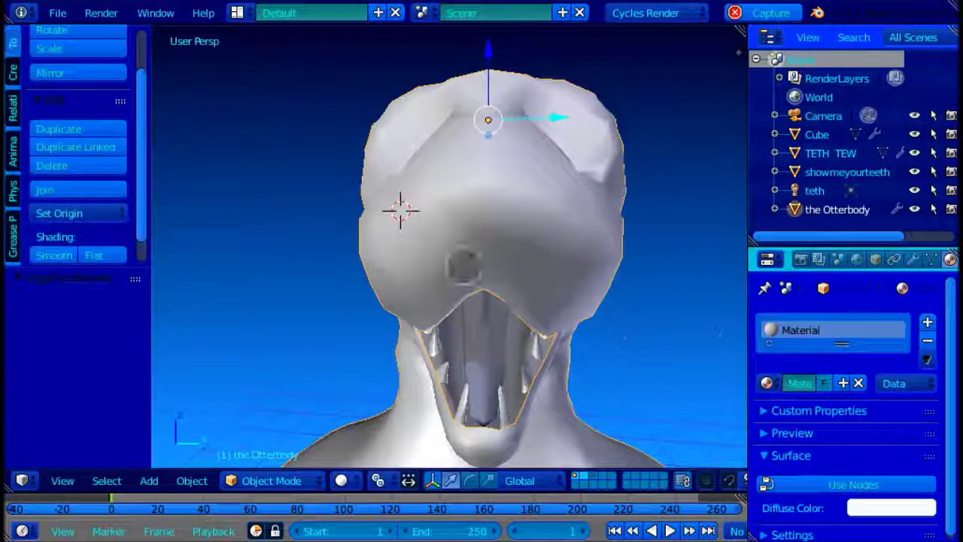
key(Tab)
key(Tab)
Step: Create a new material for the mouth interior and set its diffuse colour to a pinkish red
right_click(479, 314)
key(Tab)
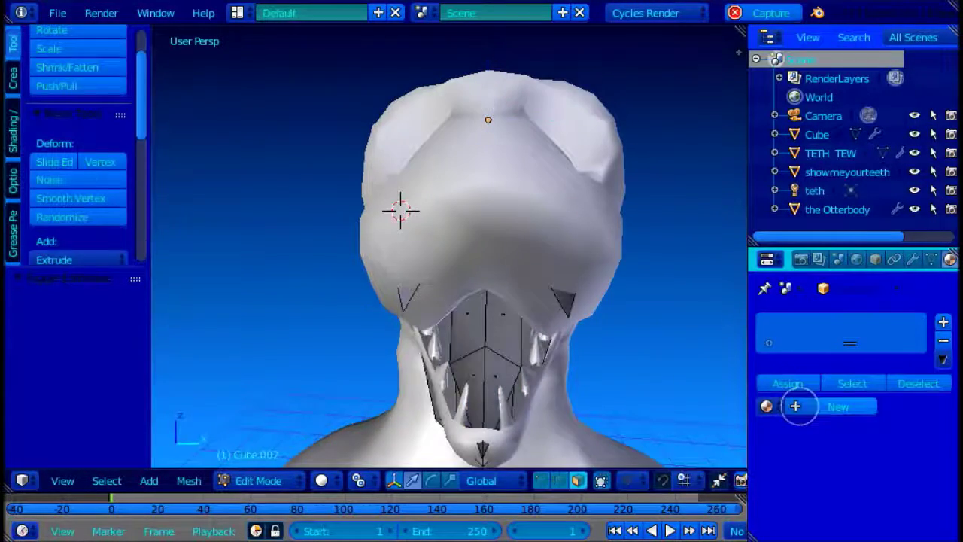
click(802, 407)
scroll(825, 428, down, 3)
scroll(824, 427, down, 1)
click(843, 428)
drag(822, 271, 822, 261)
mouse_move(902, 214)
mouse_down()
mouse_move(902, 232)
mouse_move(902, 202)
mouse_up()
mouse_move(822, 261)
mouse_down()
mouse_move(825, 251)
mouse_move(824, 260)
mouse_up()
Step: Select all the mouth interior faces and rename their red material MOUTHING OOOOOOO
scroll(850, 323, up, 2)
key(a)
key(c)
key(Escape)
scroll(592, 337, up, 3)
middle_drag(592, 337, 631, 305)
click(852, 346)
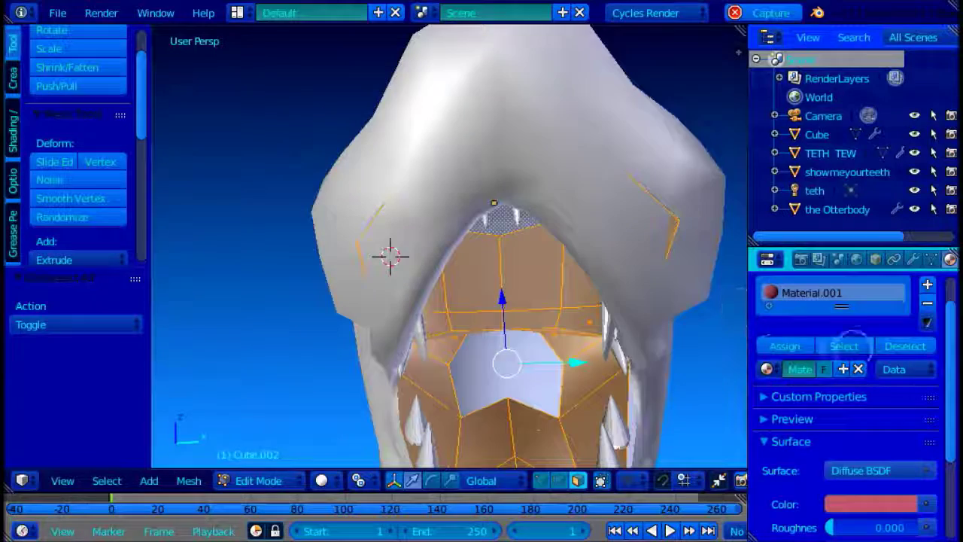
text(MOUTHING OOOOOOO)
key(Return)
Step: Preview the open mouth and head in rendered shading to judge the material and lighting
scroll(597, 314, down, 3)
mouse_move(598, 313)
middle_down()
mouse_move(609, 366)
mouse_move(556, 370)
mouse_move(628, 373)
mouse_move(598, 322)
mouse_move(607, 320)
middle_up()
scroll(557, 371, down, 4)
scroll(627, 374, up, 4)
mouse_move(493, 354)
middle_down()
mouse_move(503, 304)
mouse_move(516, 338)
middle_up()
key(shift+z)
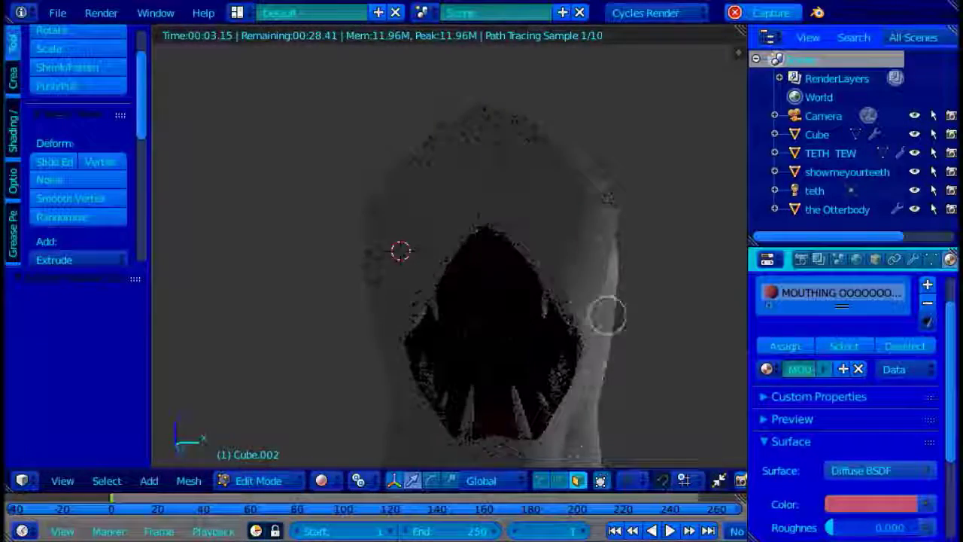
key(shift+z)
scroll(570, 267, down, 5)
key(shift+z)
key(shift+z)
Step: Leave mesh editing and delete the lamp named teth from the scene
scroll(574, 277, down, 2)
middle_drag(574, 275, 571, 333)
key(Tab)
right_click(571, 237)
middle_drag(577, 252, 587, 318)
key(x)
click(590, 305)
Step: Add a plane to the scene and rotate it about the X axis to face the otter
key(shift+a)
mouse_move(514, 254)
click(606, 253)
middle_drag(606, 253, 621, 239)
key(r)
key(x)
click(462, 135)
click(741, 246)
Step: Move the plane -28.453 along the Y axis, away from the otter
middle_drag(541, 245, 711, 243)
key(g)
key(y)
click(531, 174)
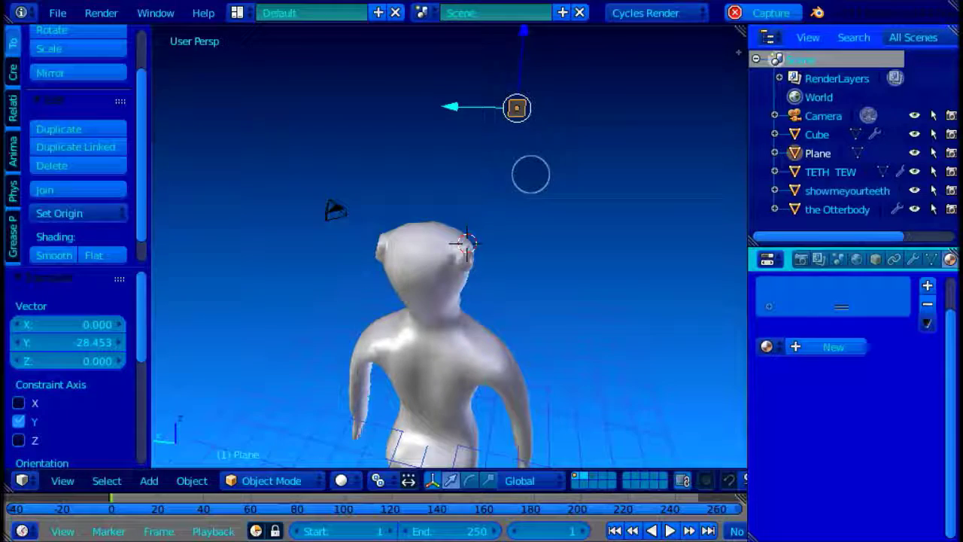
text(0)
key(Return)
Step: Scale the plane to serve as a light panel for the otter
scroll(531, 174, down, 3)
middle_drag(531, 174, 628, 105)
key(s)
click(587, 171)
scroll(371, 248, down, 3)
middle_drag(519, 265, 661, 268)
scroll(489, 263, up, 8)
middle_drag(462, 301, 553, 260)
Step: Create an Emission material named LIGHTPLZ on the plane with a strength of 30
click(825, 346)
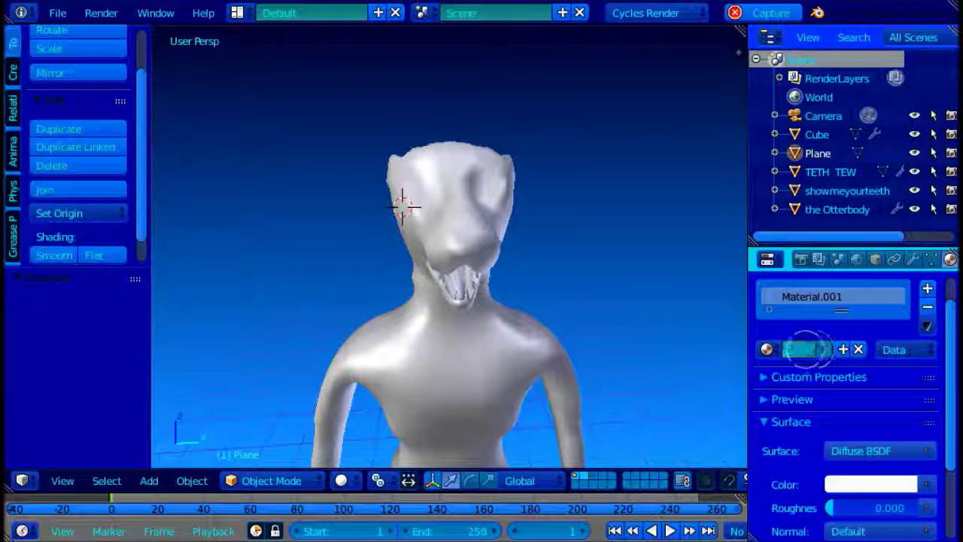
click(880, 451)
click(699, 367)
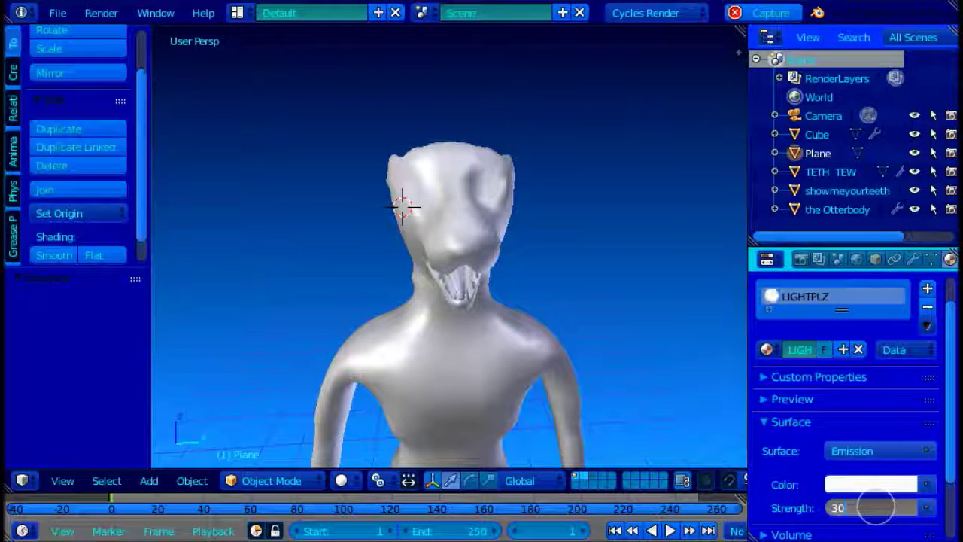
Step: Rename the plane object Light source and preview its lighting on the otter's head in rendered shading
right_click(818, 153)
click(782, 299)
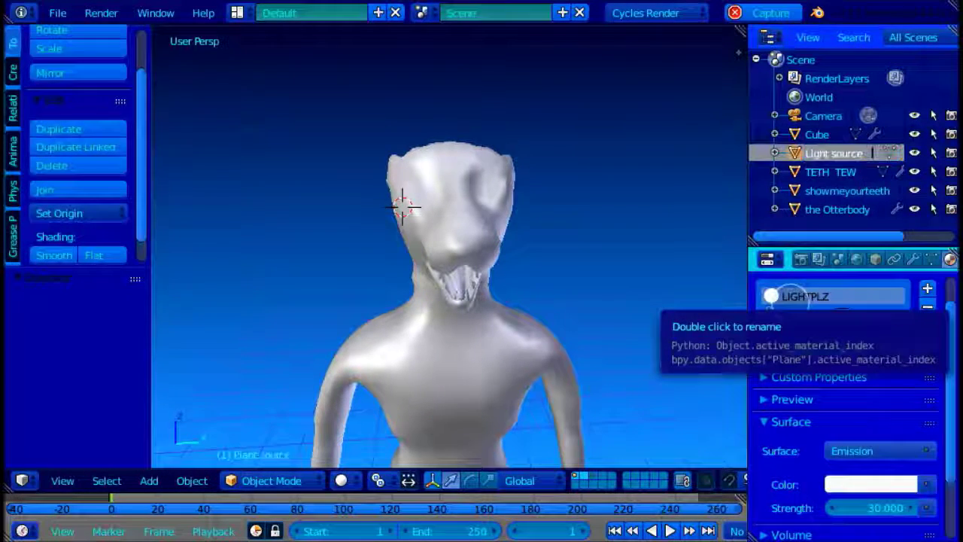
scroll(488, 254, down, 2)
scroll(488, 254, up, 5)
middle_drag(486, 338, 482, 301)
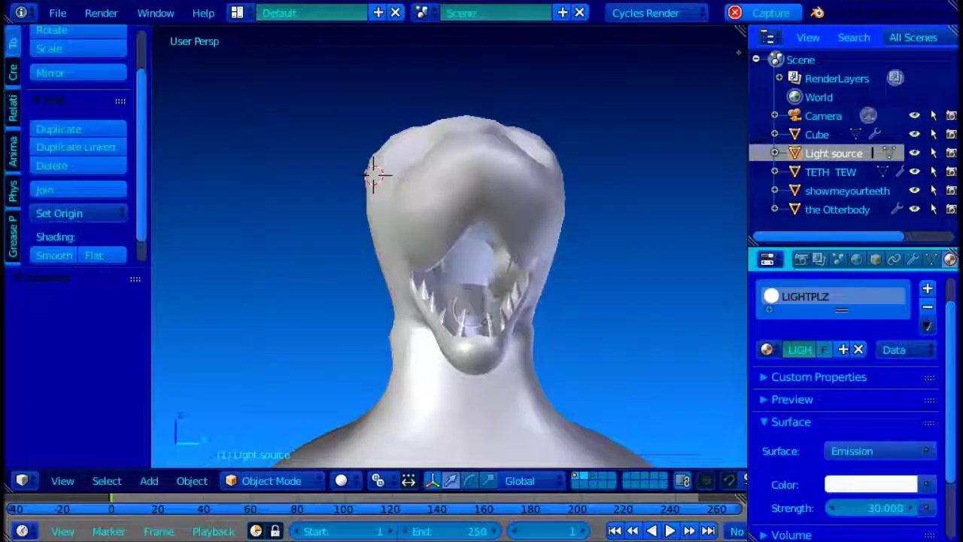
key(shift+z)
key(shift+z)
Step: Try emission strengths of 20 and 15 on the LIGHTPLZ material, checking each in rendered shading
click(871, 506)
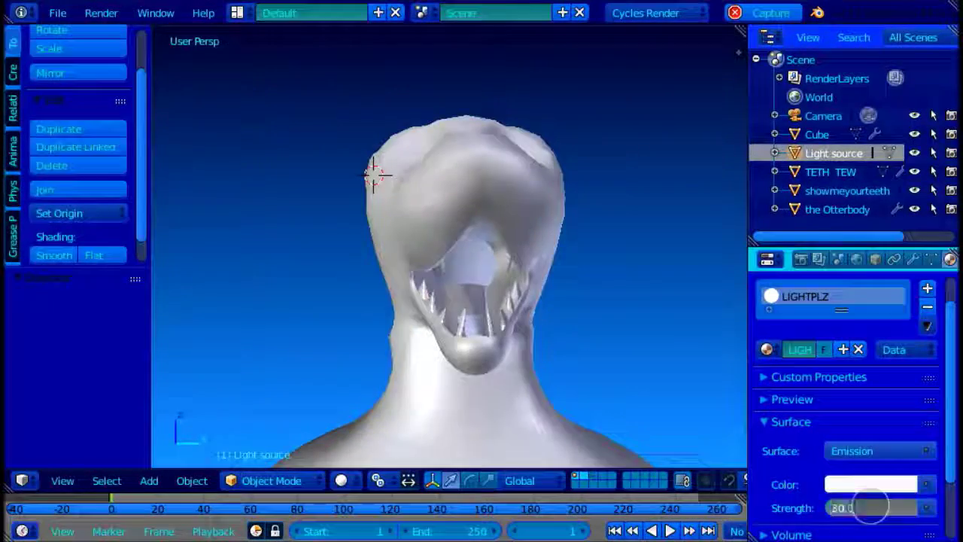
text(20)
key(Return)
key(shift+z)
key(shift+z)
click(832, 401)
scroll(857, 444, down, 5)
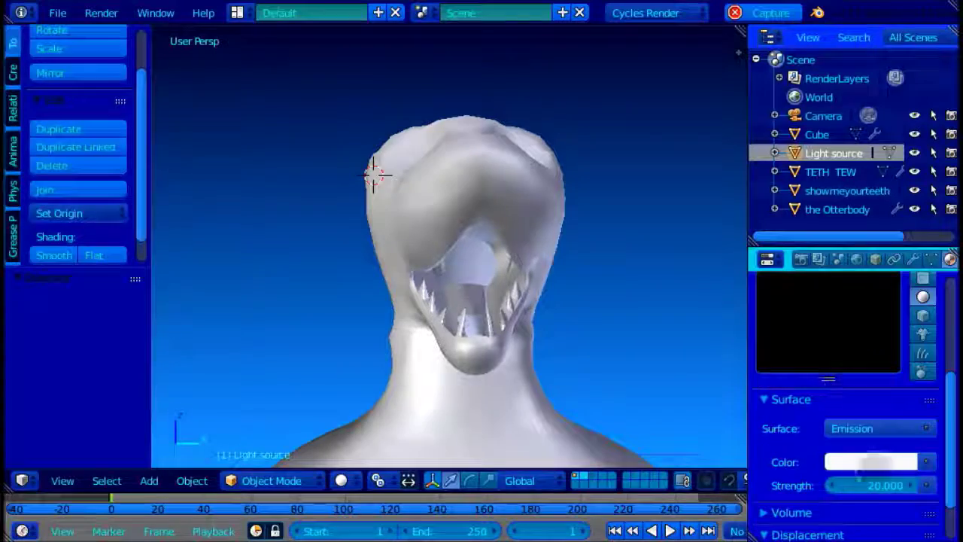
key(shift+z)
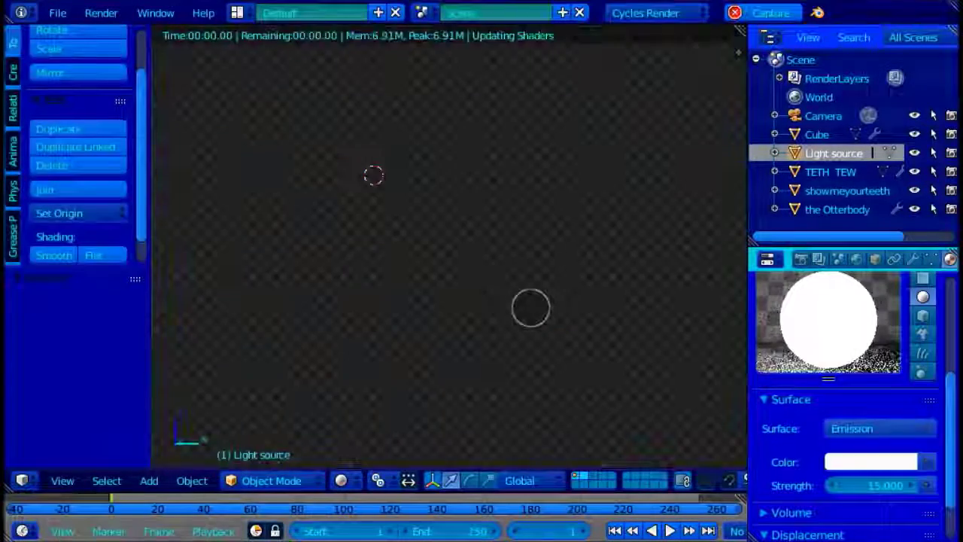
key(shift+z)
Step: Enable nodes on the otter body's material and set its Diffuse BSDF colour to dark brown
scroll(505, 296, up, 4)
right_click(522, 380)
scroll(893, 398, down, 2)
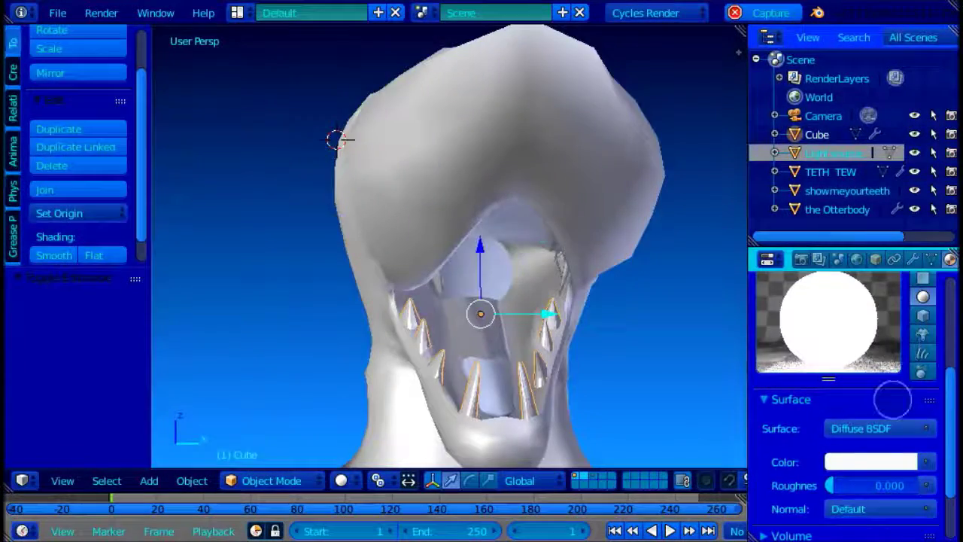
right_click(545, 159)
scroll(811, 323, up, 4)
scroll(799, 310, down, 2)
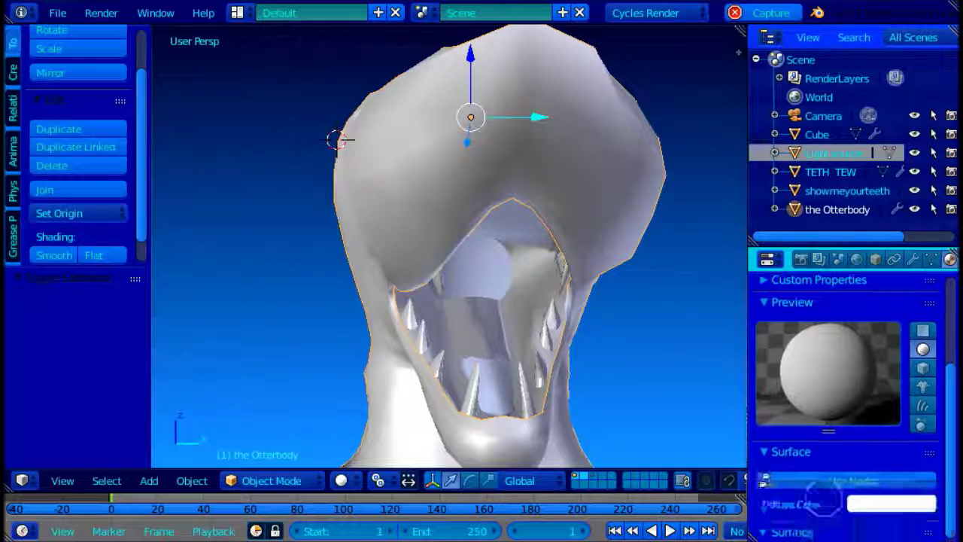
click(830, 482)
click(862, 514)
mouse_move(815, 366)
mouse_down()
mouse_move(809, 350)
mouse_move(809, 366)
mouse_up()
drag(902, 256, 902, 306)
drag(808, 365, 809, 352)
drag(902, 305, 902, 333)
scroll(589, 313, down, 3)
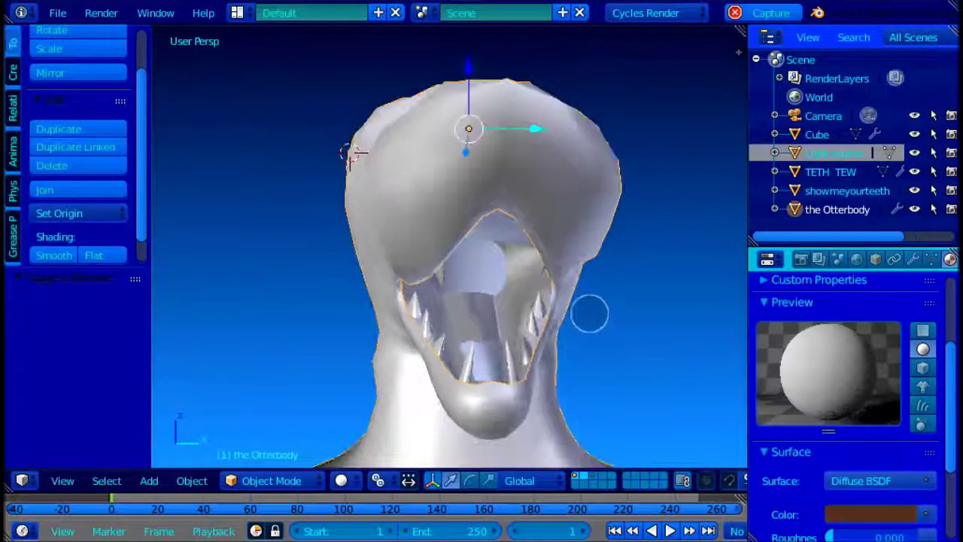
click(790, 304)
Step: Preview the brown otter head and red mouth in rendered shading
scroll(555, 260, down, 2)
mouse_move(530, 252)
middle_down()
mouse_move(555, 261)
mouse_move(532, 231)
mouse_move(494, 263)
middle_up()
scroll(532, 232, up, 3)
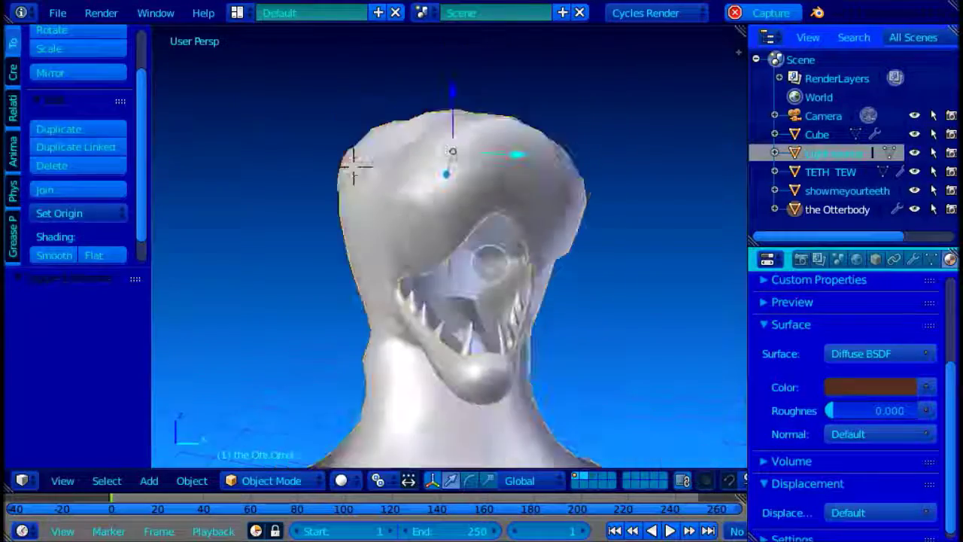
key(shift+z)
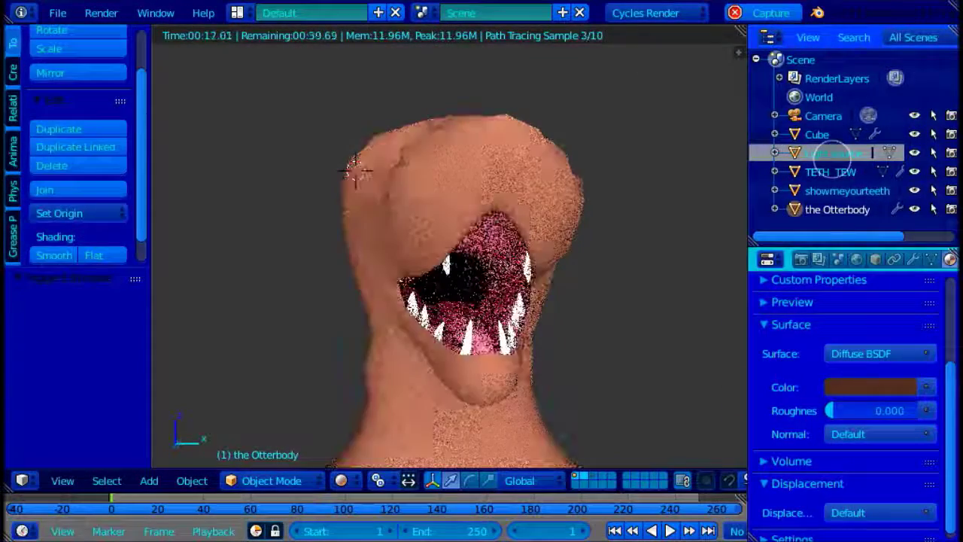
right_click(833, 156)
click(510, 180)
key(shift+z)
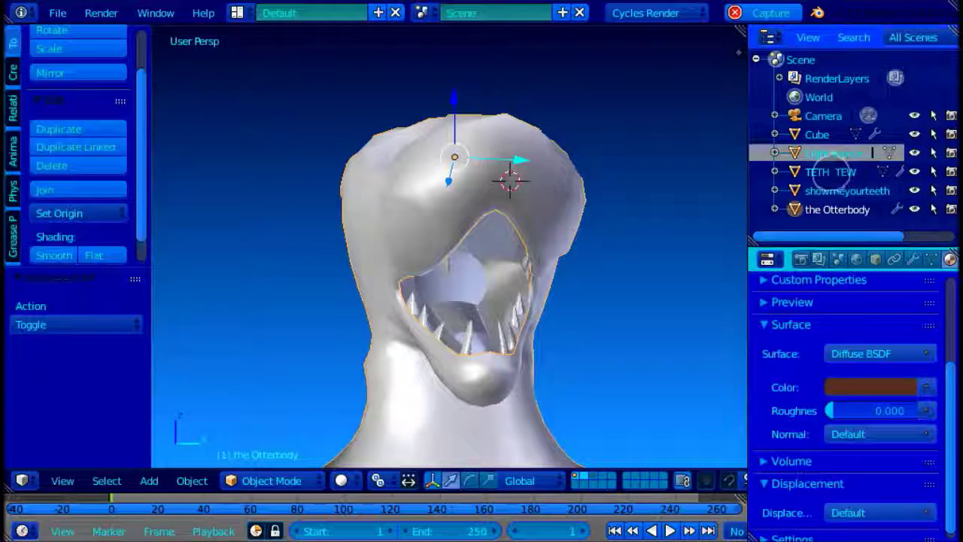
Step: Select the Light source plane and set its emission strength to 7
right_click(852, 153)
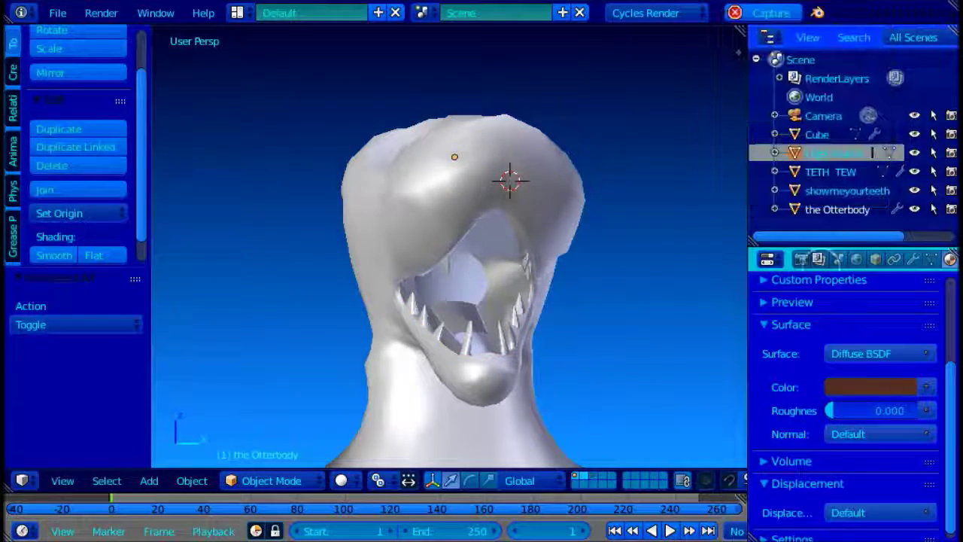
scroll(619, 266, down, 5)
right_click(621, 252)
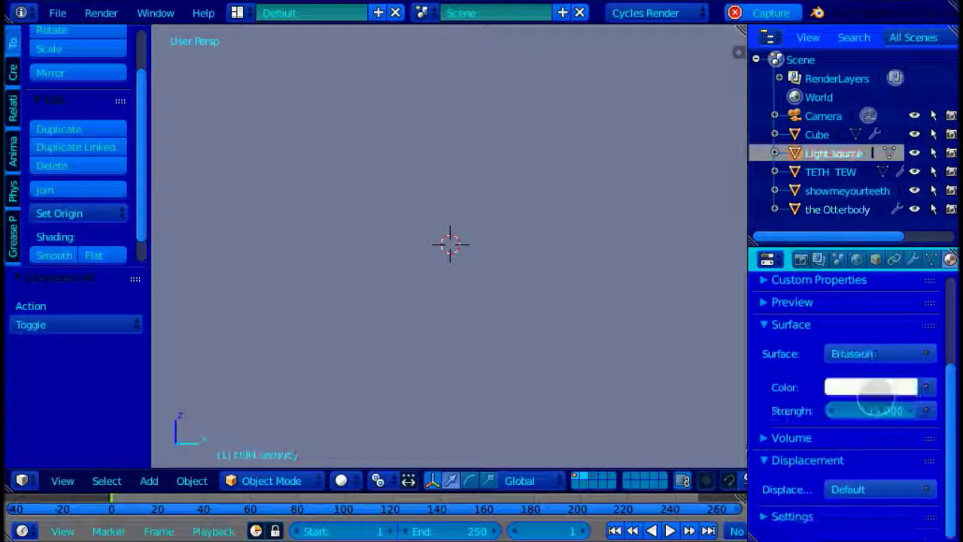
drag(878, 410, 818, 410)
Step: Inspect the otter's head, teeth and body in rendered shading from several angles under the dimmed light
scroll(827, 399, up, 1)
scroll(488, 256, up, 5)
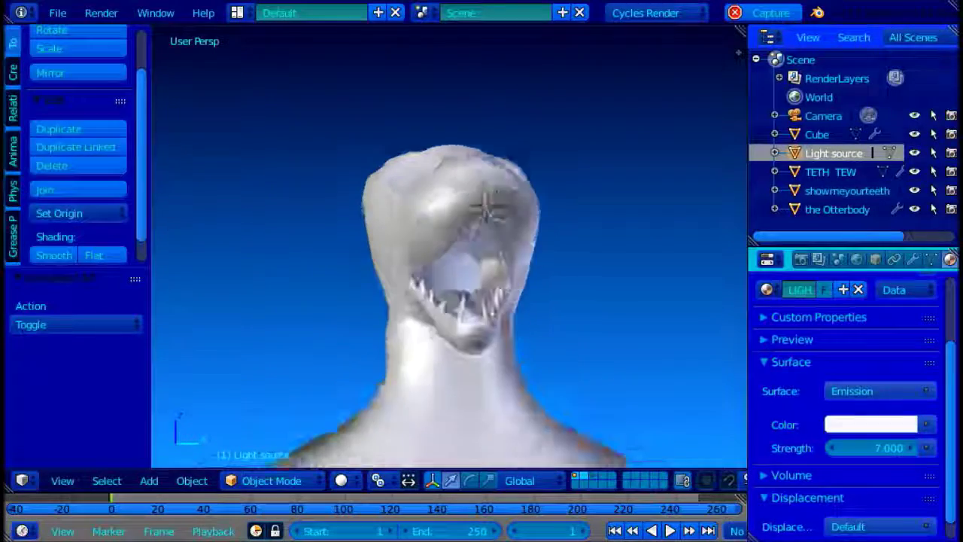
middle_drag(493, 230, 462, 213)
key(shift+z)
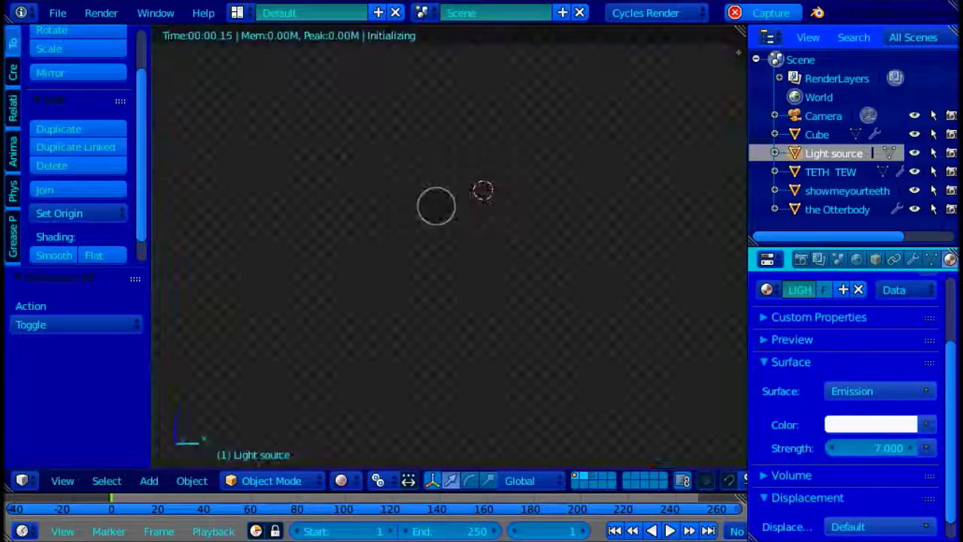
key(shift+z)
scroll(493, 226, up, 2)
mouse_move(493, 226)
middle_down()
mouse_move(486, 164)
mouse_move(482, 215)
middle_up()
key(shift+z)
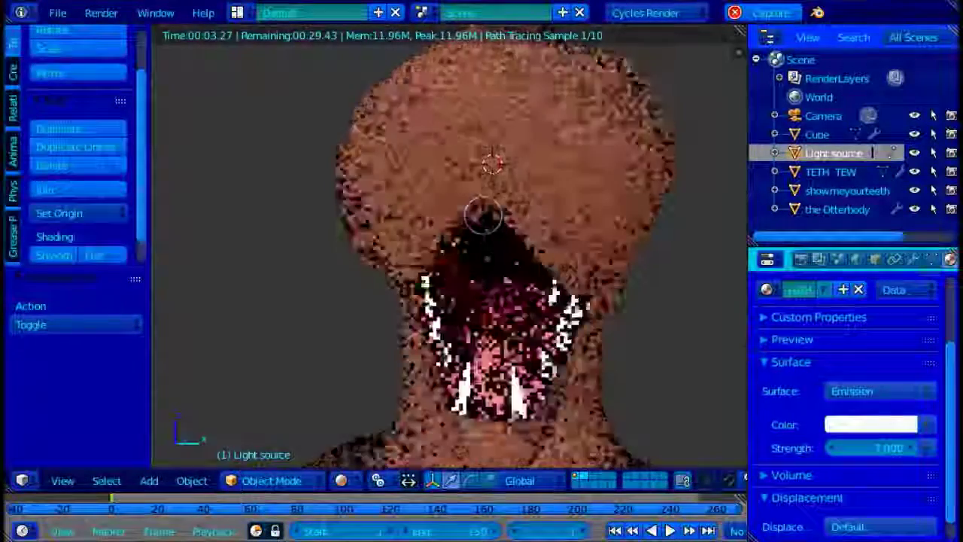
key(shift+z)
mouse_move(513, 173)
middle_down()
mouse_move(460, 191)
mouse_move(501, 279)
mouse_move(622, 213)
middle_up()
scroll(494, 286, down, 4)
key(shift+z)
middle_drag(408, 199, 553, 150)
key(shift+z)
Step: Enable nodes for the world, set the Background colour to black and check it in rendered shading
scroll(553, 151, down, 3)
click(856, 259)
click(842, 421)
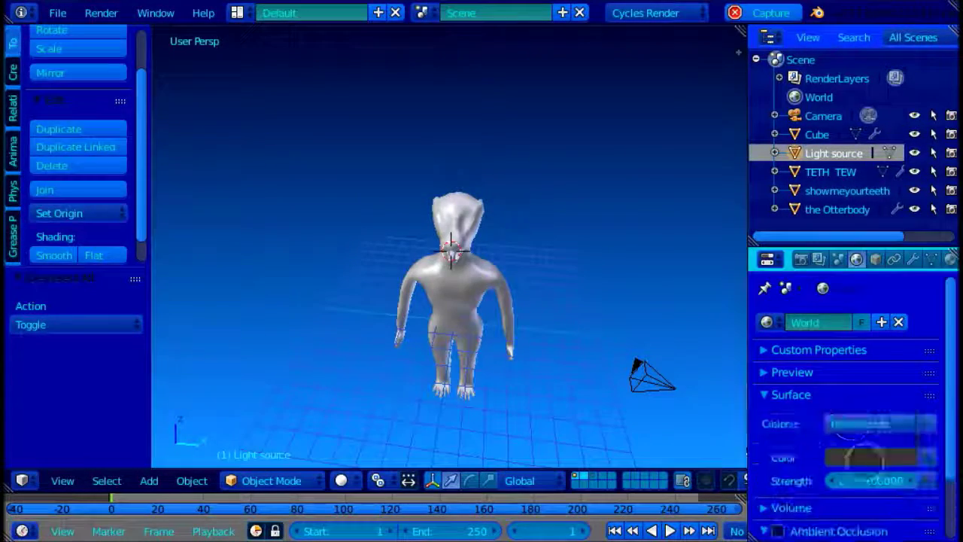
click(865, 456)
drag(903, 289, 903, 312)
scroll(558, 181, up, 5)
middle_drag(559, 181, 559, 201)
key(shift+z)
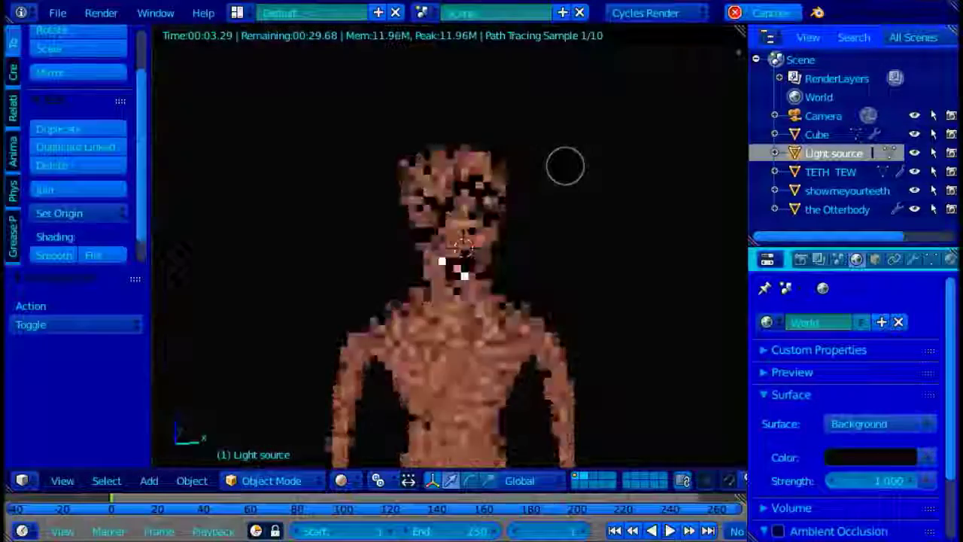
key(shift+z)
Step: Return the viewport to solid shading and save the file over the existing one
middle_drag(452, 215, 543, 199)
middle_drag(463, 293, 455, 211)
key(ctrl+s)
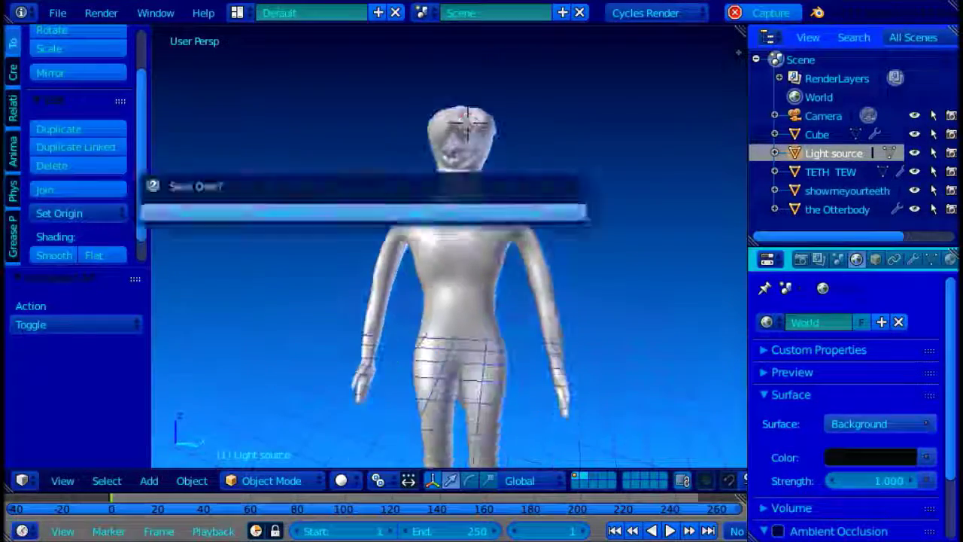
click(455, 211)
Step: Add a small cube on the otter's head, centre it between the eye sockets and scale it
scroll(499, 269, up, 6)
scroll(499, 268, down, 3)
middle_drag(499, 269, 542, 222)
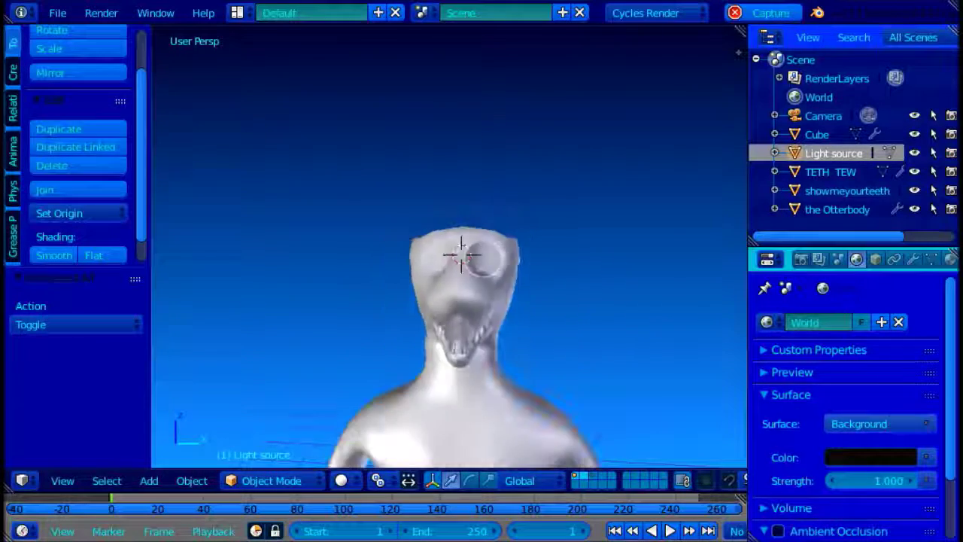
click(546, 272)
click(480, 261)
scroll(524, 247, up, 7)
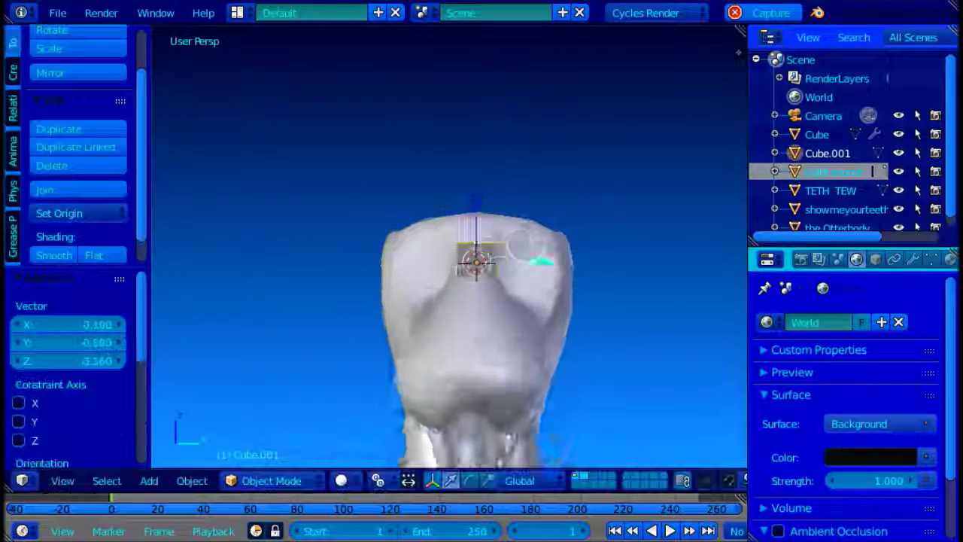
drag(579, 284, 537, 284)
middle_drag(543, 285, 573, 276)
key(s)
click(509, 273)
Step: Enter Edit Mode on the cube and cut an edge loop through its middle
key(Tab)
key(ctrl+r)
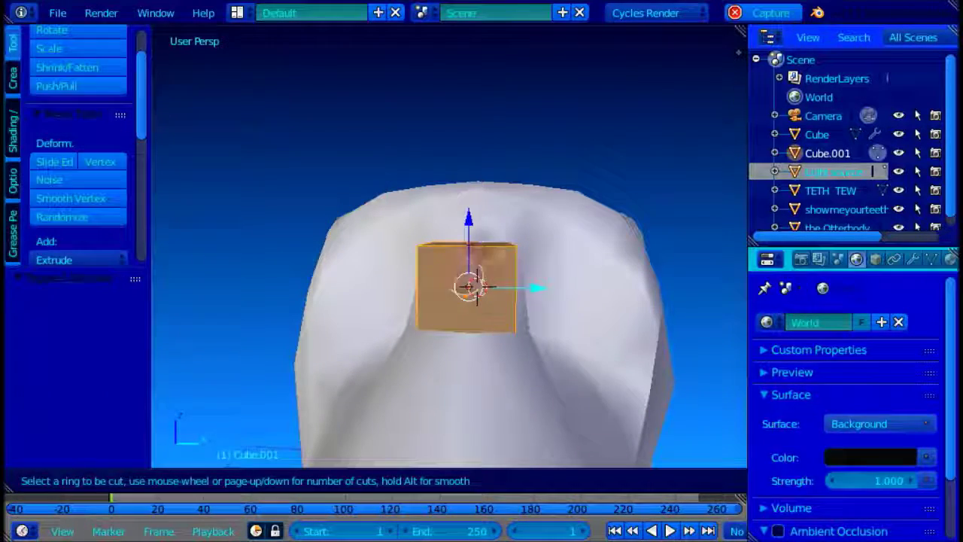
click(476, 288)
Step: Delete one half of the cube on one side of the central edge loop
key(ctrl+Tab)
click(485, 260)
key(z)
key(b)
drag(481, 225, 533, 344)
key(z)
key(x)
click(502, 256)
key(ctrl+z)
key(x)
click(482, 96)
Step: Try to close the half cube's open side with a face, and undo the last move of it
middle_drag(481, 218, 339, 252)
key(ctrl+Tab)
click(422, 260)
right_click(465, 246)
ctrl+right_click(529, 254)
key(z)
key(f)
key(z)
middle_drag(440, 290, 530, 300)
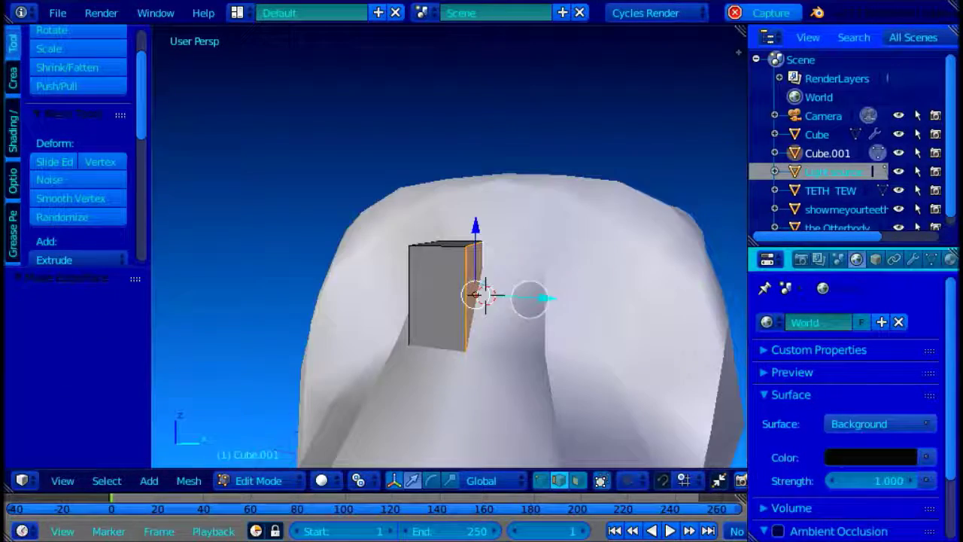
drag(566, 298, 560, 298)
key(ctrl+z)
middle_drag(517, 299, 452, 301)
Step: Add a Mirror modifier to the half cube so it is mirrored across the X axis
click(912, 259)
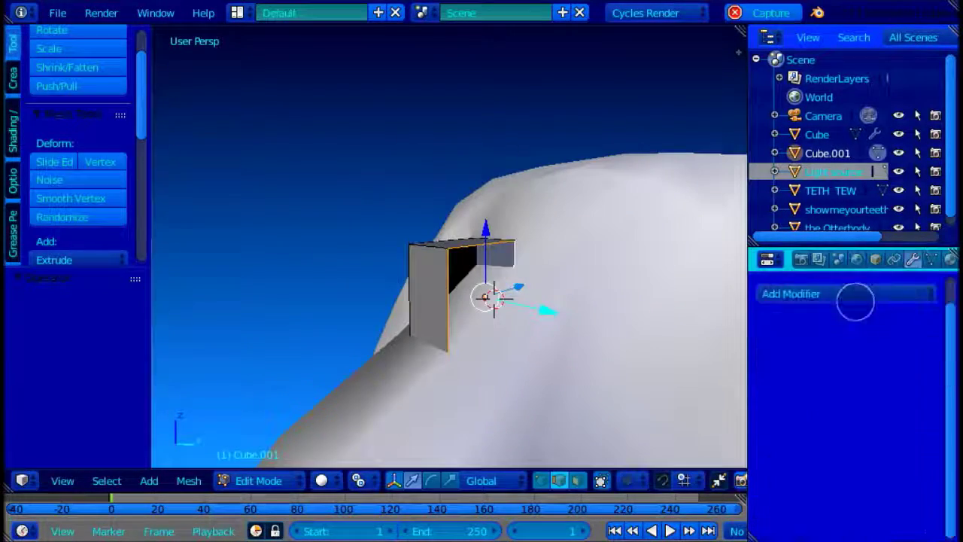
click(856, 321)
click(606, 136)
middle_drag(465, 301, 540, 299)
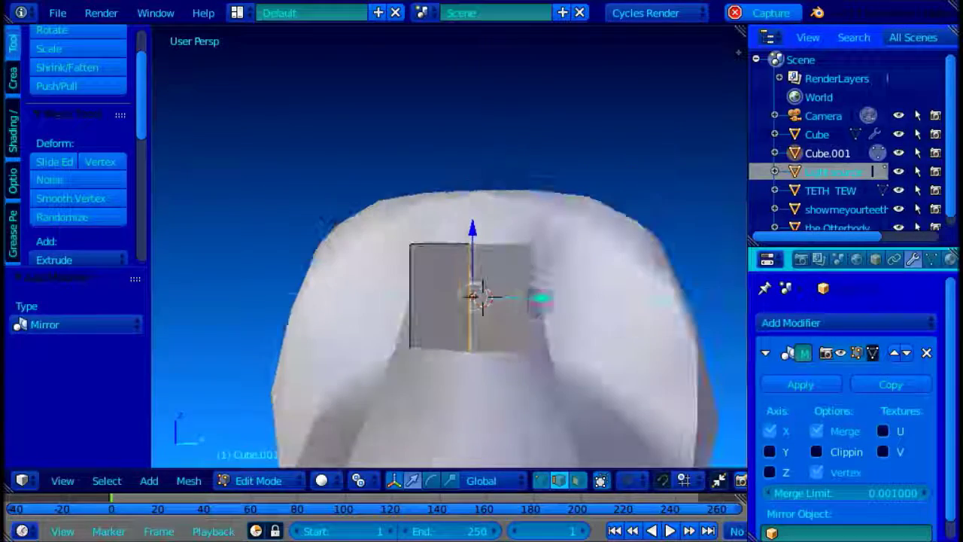
Step: Move the half cube's inner edges and selected vertices away from the mirror plane to form two separate eye blocks
drag(519, 296, 438, 298)
middle_drag(439, 299, 447, 302)
key(a)
key(z)
key(c)
drag(415, 269, 399, 308)
drag(451, 292, 461, 293)
key(z)
mouse_move(460, 294)
middle_down()
mouse_move(346, 297)
mouse_move(478, 212)
middle_up()
Step: Select a side face of the eye block and shift it along the X axis to adjust the block's width
key(ctrl+Tab)
click(331, 312)
right_click(309, 316)
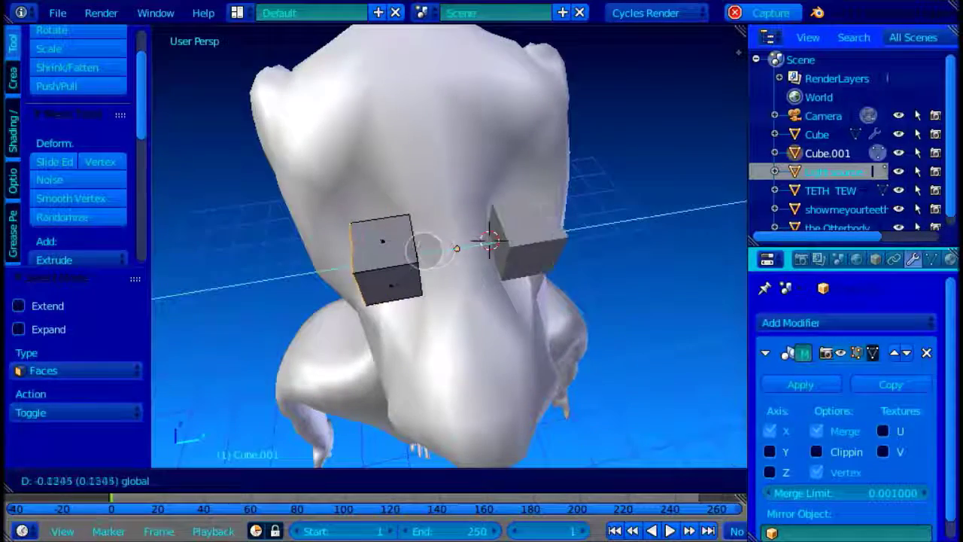
drag(390, 285, 382, 286)
middle_drag(383, 287, 382, 347)
Step: Select the whole eye block and position it in the eye socket, lowering it by 0.085 on Z in the last move
key(a)
key(a)
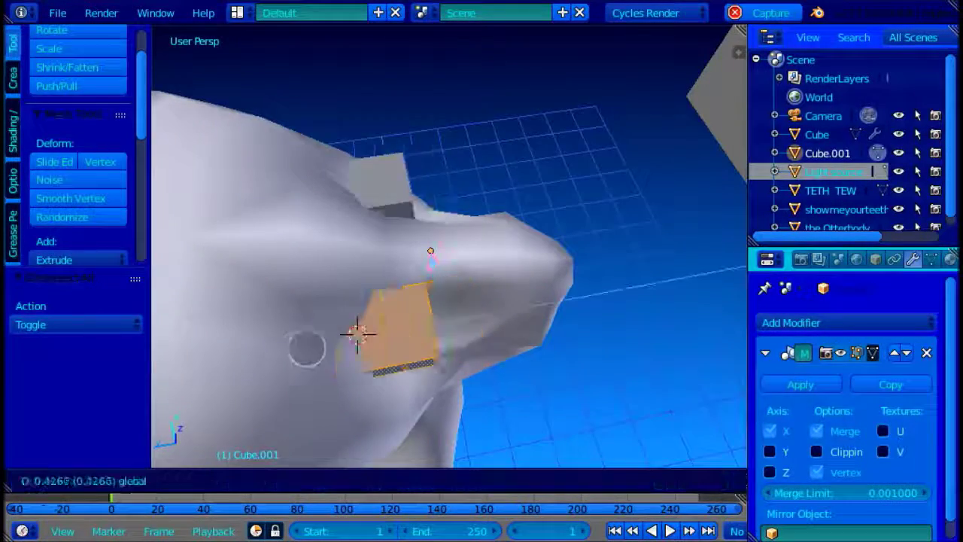
drag(307, 349, 288, 355)
middle_drag(416, 198, 434, 116)
drag(448, 255, 436, 264)
middle_drag(437, 264, 314, 285)
drag(248, 285, 265, 285)
drag(330, 229, 329, 230)
middle_drag(329, 230, 210, 226)
scroll(226, 230, down, 5)
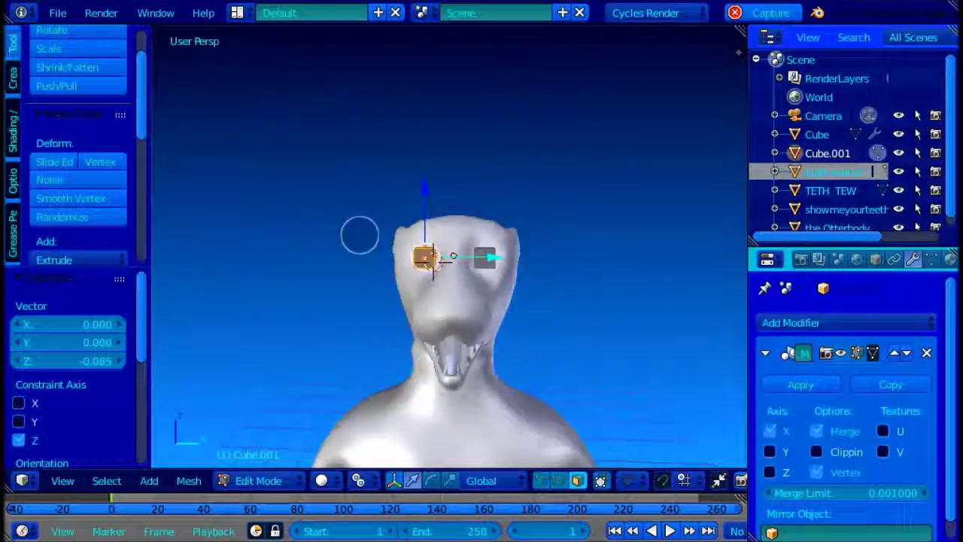
Step: Add a Subdivision Surface modifier to the eye blocks and apply its result to the editing cage
middle_drag(358, 234, 497, 239)
click(865, 324)
click(606, 260)
scroll(451, 275, up, 5)
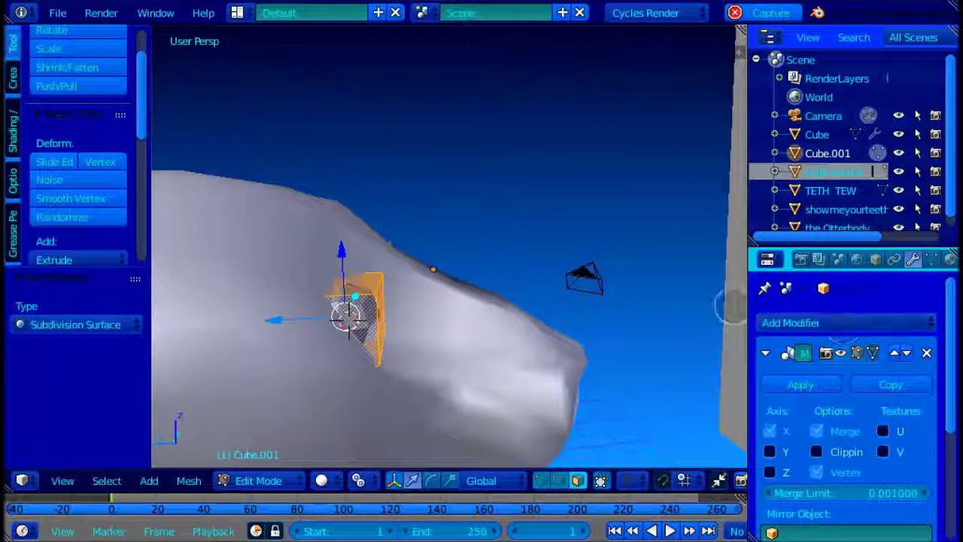
scroll(866, 361, down, 4)
click(872, 424)
middle_drag(587, 337, 460, 293)
scroll(459, 286, down, 4)
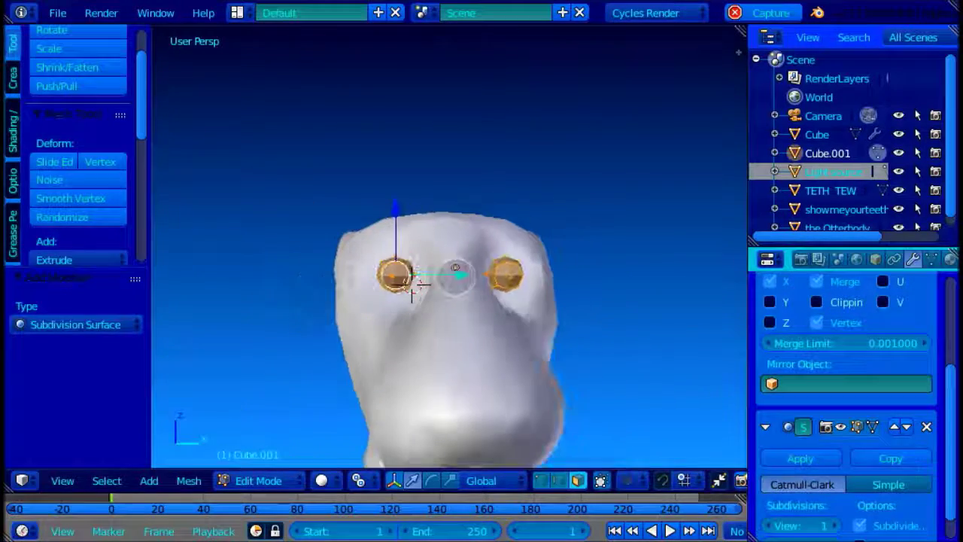
Step: Resize the rounded eyes and move them so they sit in the head's eye sockets
drag(456, 275, 461, 276)
key(s)
click(514, 220)
scroll(489, 240, down, 4)
key(s)
click(492, 242)
scroll(493, 242, up, 3)
middle_drag(495, 244, 613, 265)
drag(295, 301, 282, 301)
scroll(444, 291, down, 3)
middle_drag(454, 290, 487, 331)
scroll(487, 331, up, 4)
scroll(811, 323, up, 5)
scroll(896, 259, down, 3)
Step: Create a material named EYES for the eyes and set its diffuse colour to light grey ACACAC
click(908, 260)
scroll(832, 328, up, 3)
click(927, 306)
click(805, 389)
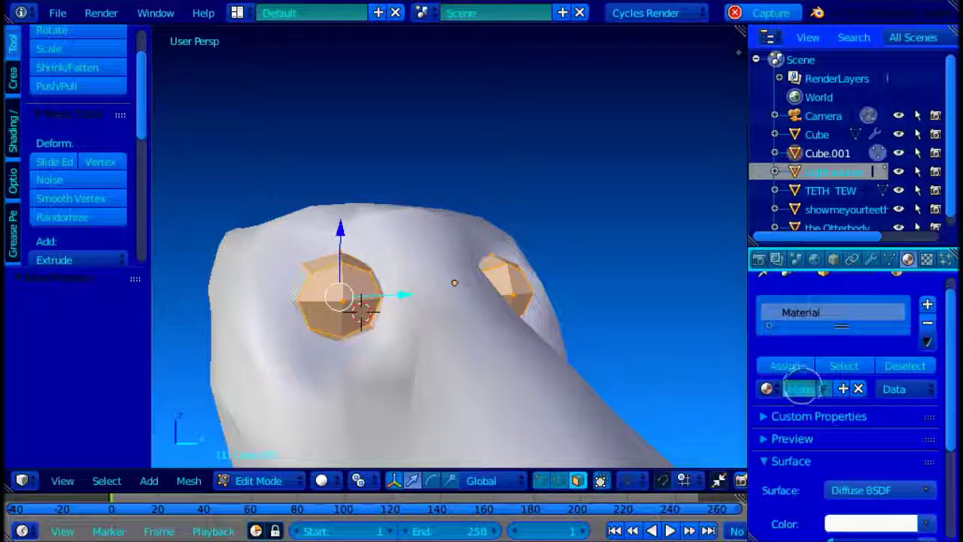
text(EYES)
key(Return)
scroll(832, 472, down, 3)
click(865, 412)
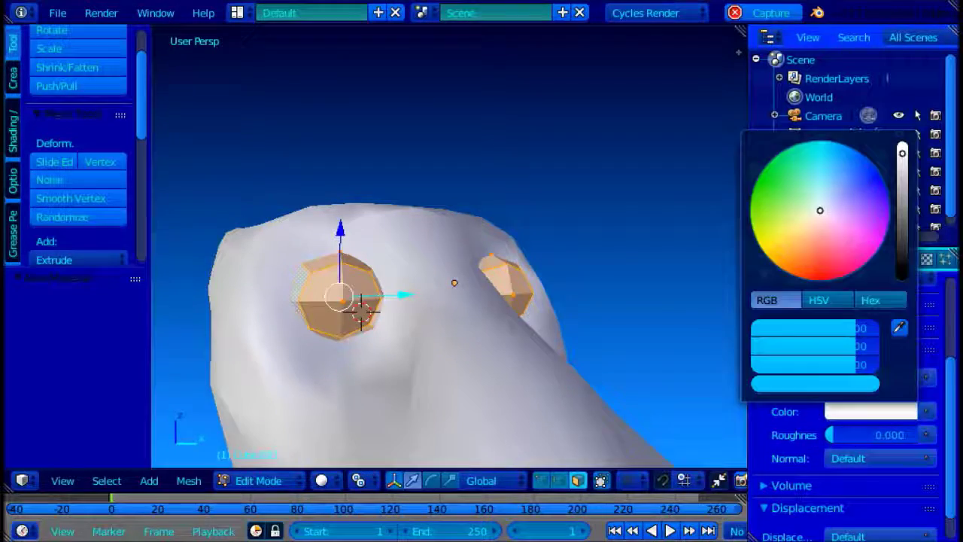
drag(900, 154, 901, 186)
Step: Unwrap the front face of the eye and show its UV layout in the UV/Image Editor
scroll(308, 268, up, 2)
middle_drag(307, 268, 255, 272)
scroll(301, 275, down, 2)
right_click(341, 297)
key(z)
mouse_move(343, 297)
middle_down()
mouse_move(401, 301)
mouse_move(357, 301)
middle_up()
key(z)
key(u)
click(355, 299)
click(22, 481)
click(79, 351)
Step: Look at the EYES material in the Node Editor and return to the UV/Image Editor
click(22, 481)
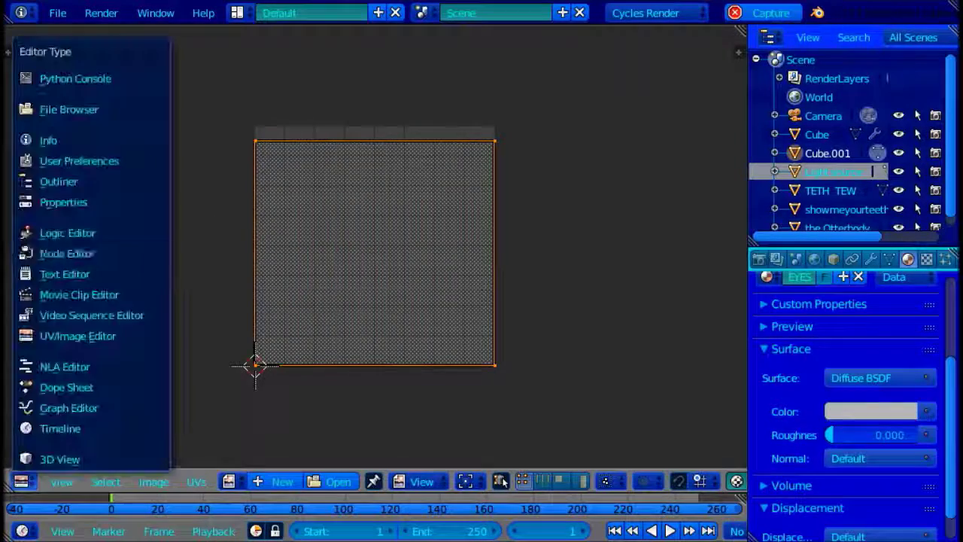
click(87, 255)
middle_drag(200, 249, 365, 255)
click(23, 480)
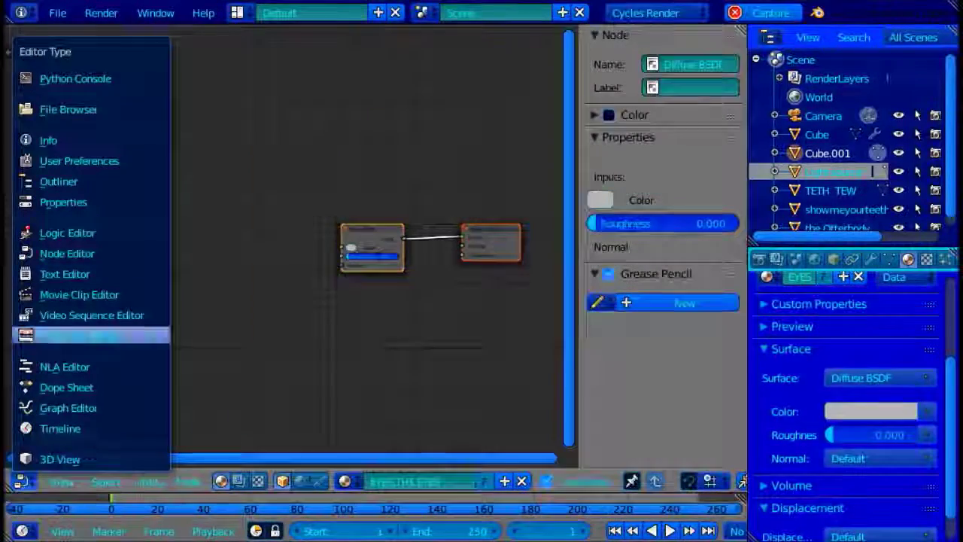
click(86, 337)
Step: Copy the hex value ACACAC from the EYES material's diffuse colour for use in a new image
click(271, 482)
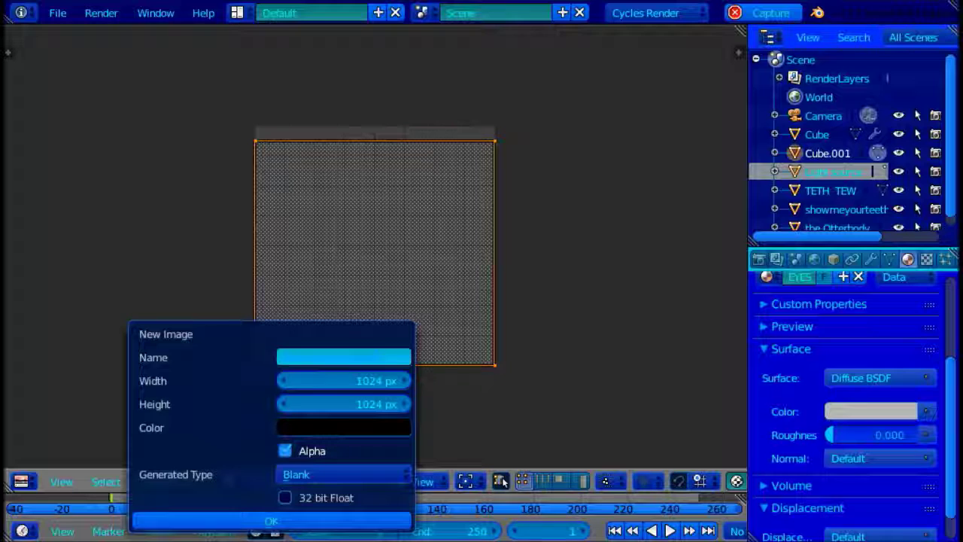
click(344, 427)
click(840, 411)
click(878, 300)
click(828, 300)
click(879, 300)
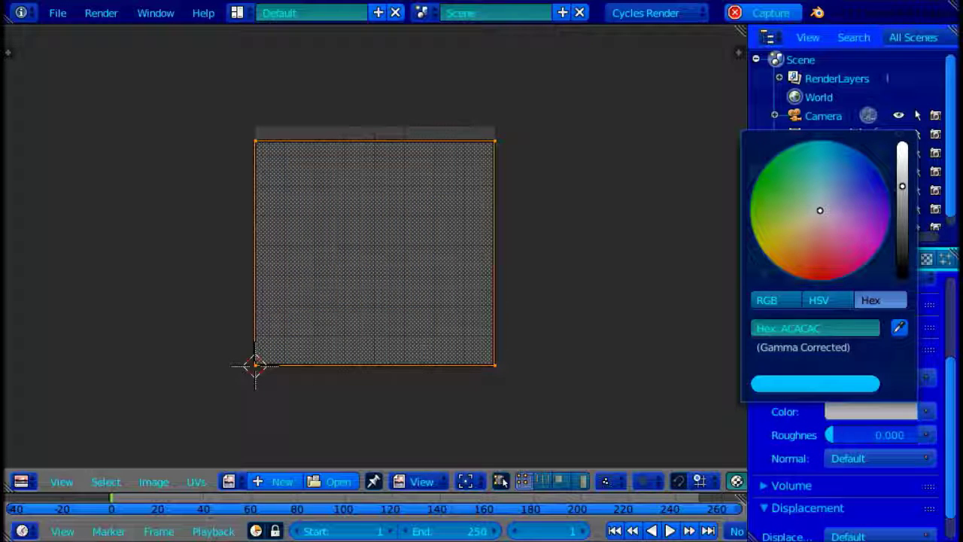
key(ctrl+c)
click(275, 481)
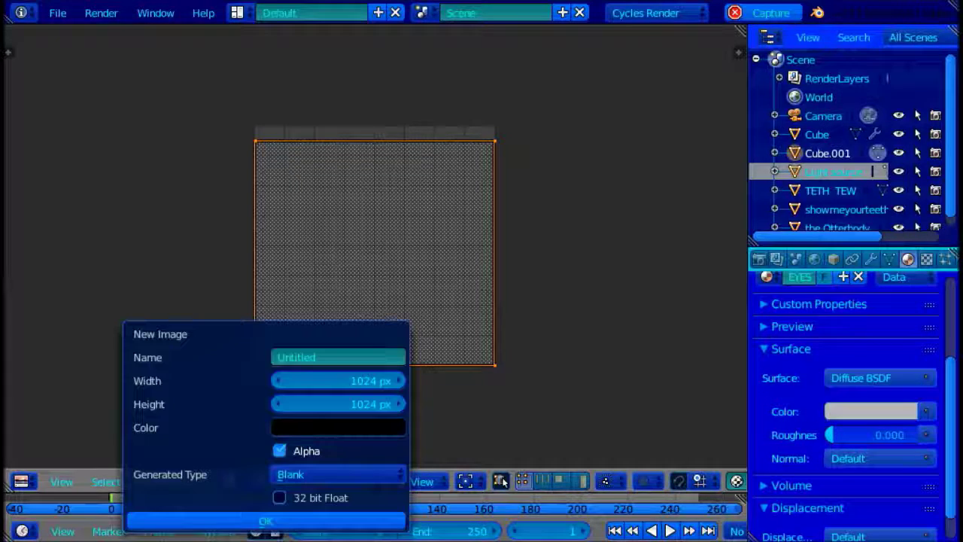
click(832, 412)
click(827, 301)
click(878, 300)
click(607, 357)
Step: Create a 1024 by 1024 px image without alpha, with a long "EYYY…" name and the copied grey ACACAC as fill
click(275, 481)
click(349, 357)
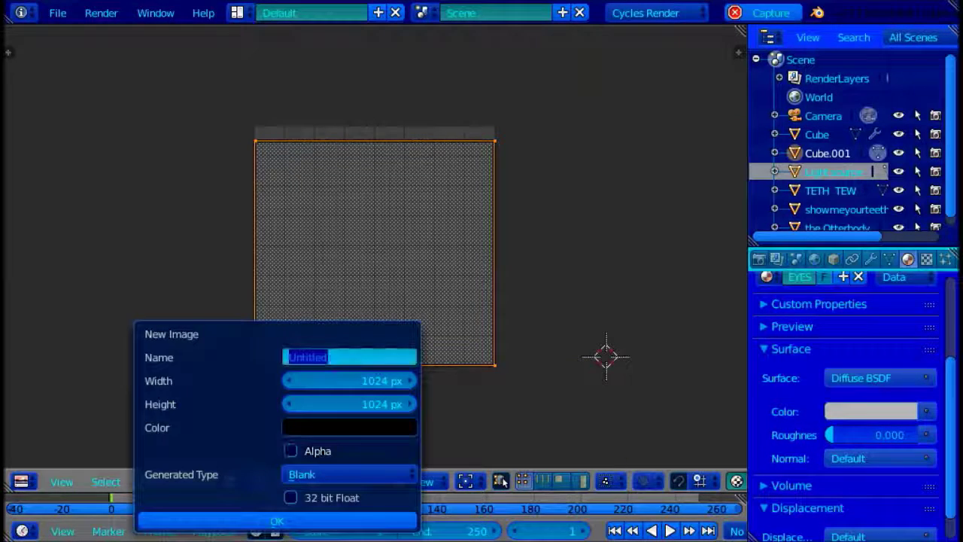
click(349, 427)
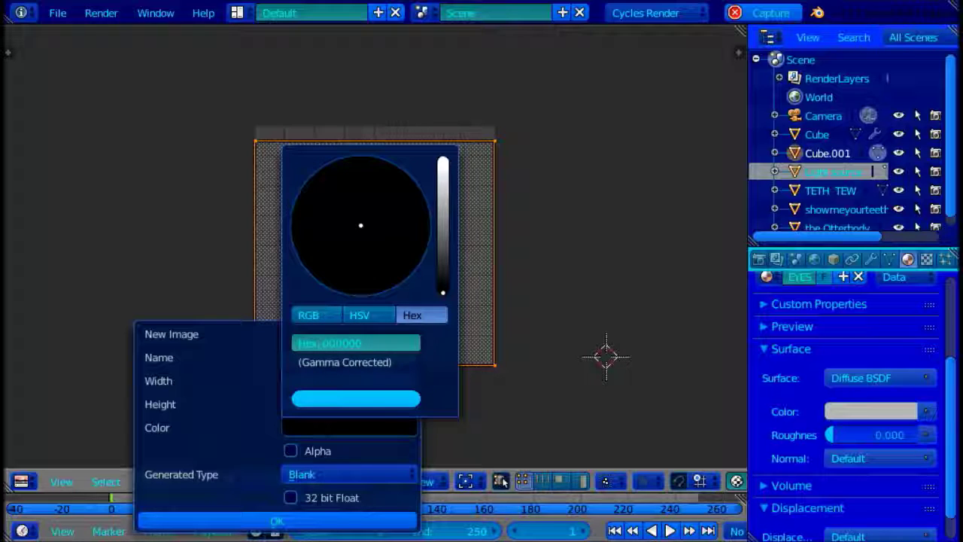
key(ctrl+v)
key(Return)
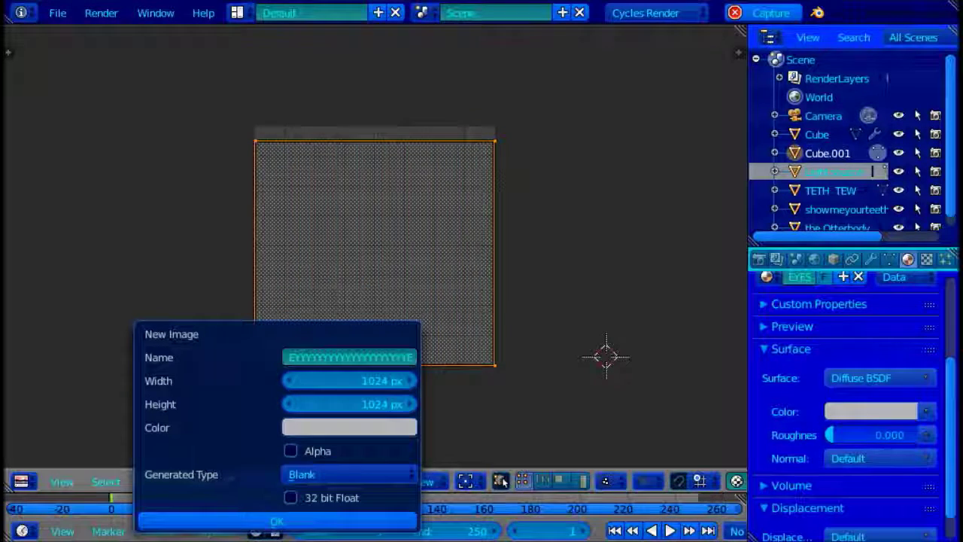
click(349, 521)
Step: Switch the image editor to Paint mode and set up a blue TexDraw brush with a larger radius
scroll(356, 170, down, 5)
middle_drag(373, 212, 391, 242)
key(t)
click(499, 481)
click(505, 438)
click(135, 215)
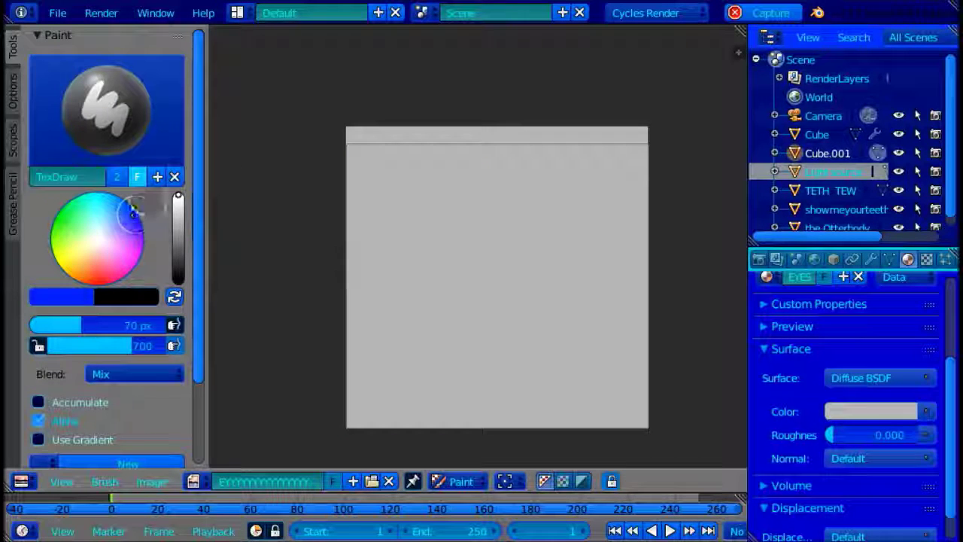
drag(135, 213, 127, 202)
drag(68, 328, 197, 323)
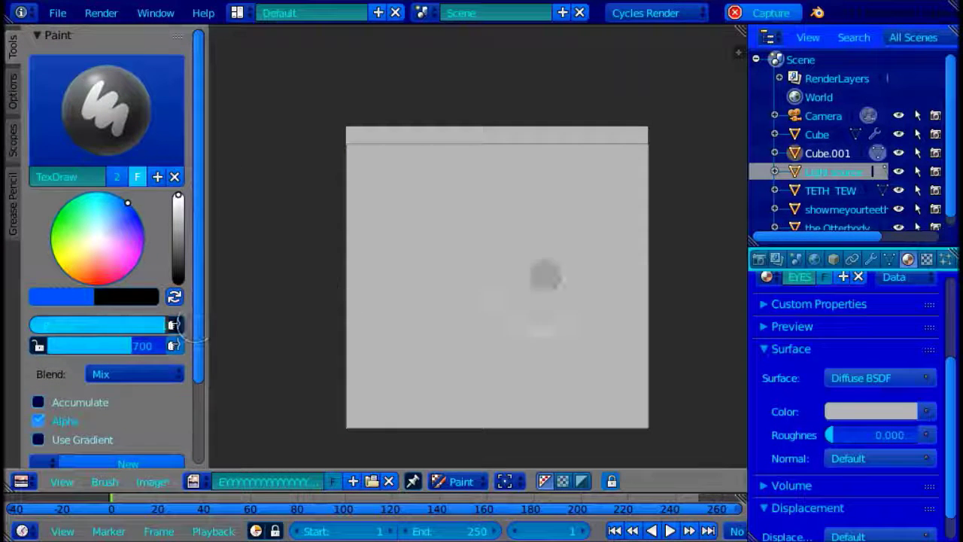
Step: Set the paint brush's stroke method to Airbrush
scroll(497, 280, down, 3)
scroll(497, 280, up, 1)
scroll(486, 272, down, 2)
scroll(483, 270, up, 4)
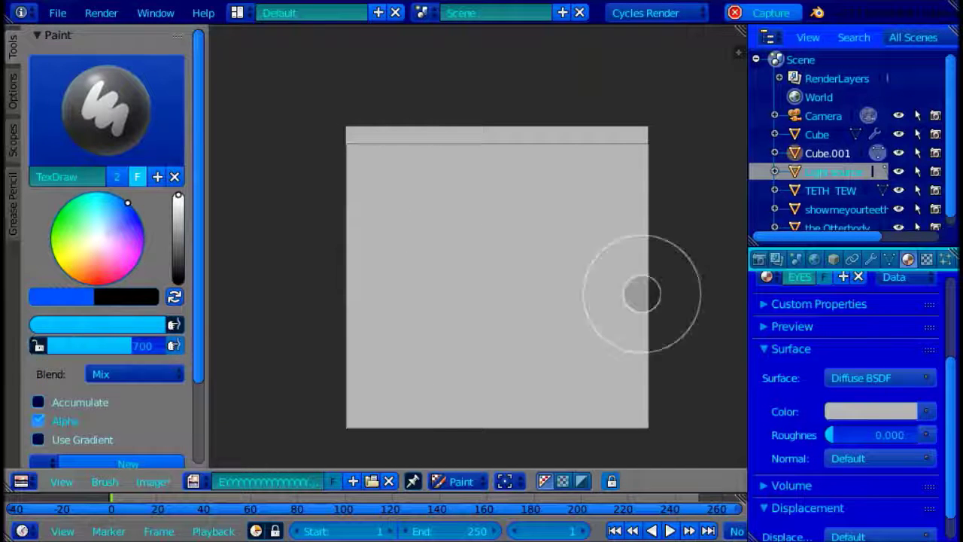
scroll(67, 286, down, 4)
click(101, 432)
scroll(109, 414, down, 4)
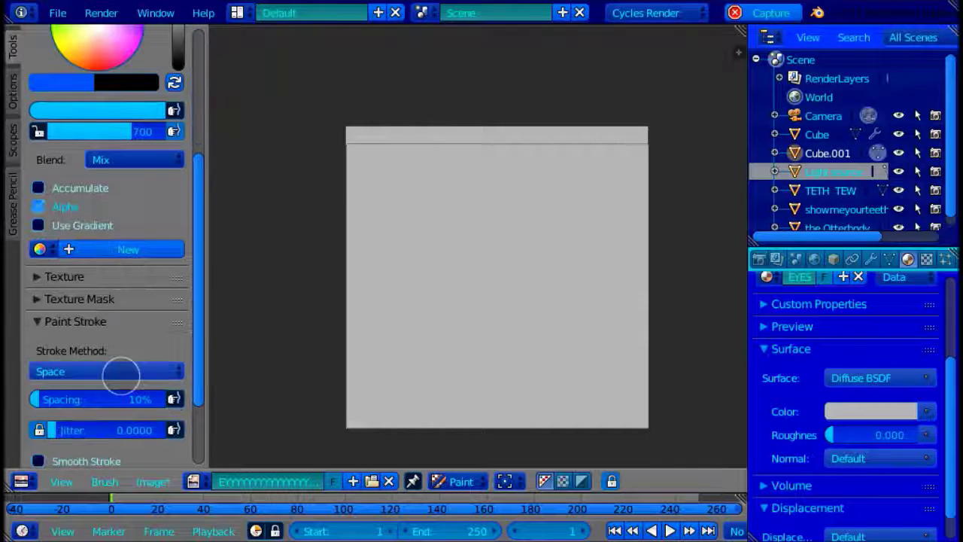
click(120, 370)
click(105, 286)
Step: Try a blue airbrush stroke across the grey eye image and undo it
mouse_move(519, 254)
mouse_down()
mouse_move(460, 262)
mouse_move(493, 261)
mouse_move(468, 309)
mouse_move(533, 290)
mouse_move(487, 231)
mouse_move(409, 327)
mouse_move(551, 331)
mouse_move(565, 236)
mouse_move(423, 245)
mouse_move(473, 202)
mouse_move(564, 231)
mouse_move(529, 338)
mouse_move(433, 349)
mouse_move(434, 261)
mouse_up()
key(ctrl+z)
key(ctrl+z)
Step: Leave Paint mode for Mask mode and scale the eye's UV square to about 60% of the image's width around its centre
click(467, 482)
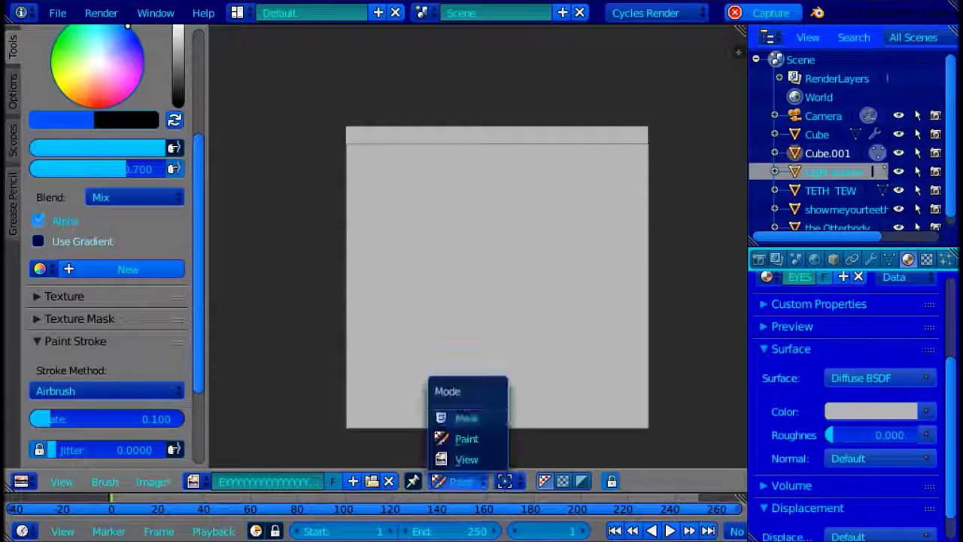
click(466, 417)
key(s)
click(581, 224)
key(a)
key(a)
key(s)
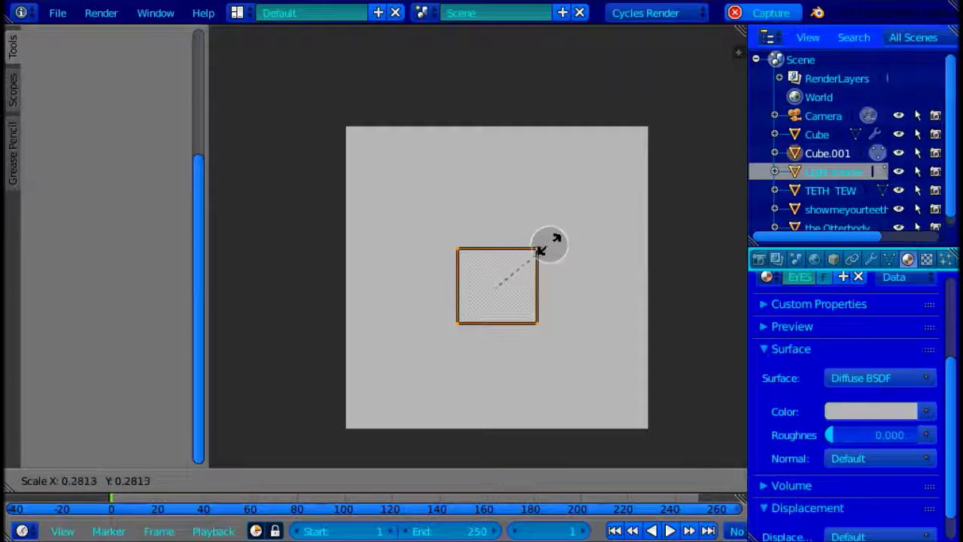
click(602, 202)
Step: Return to Paint mode, set the stroke method to Space and paint a solid round blue iris inside the UV square
click(501, 481)
click(505, 438)
click(109, 391)
click(106, 326)
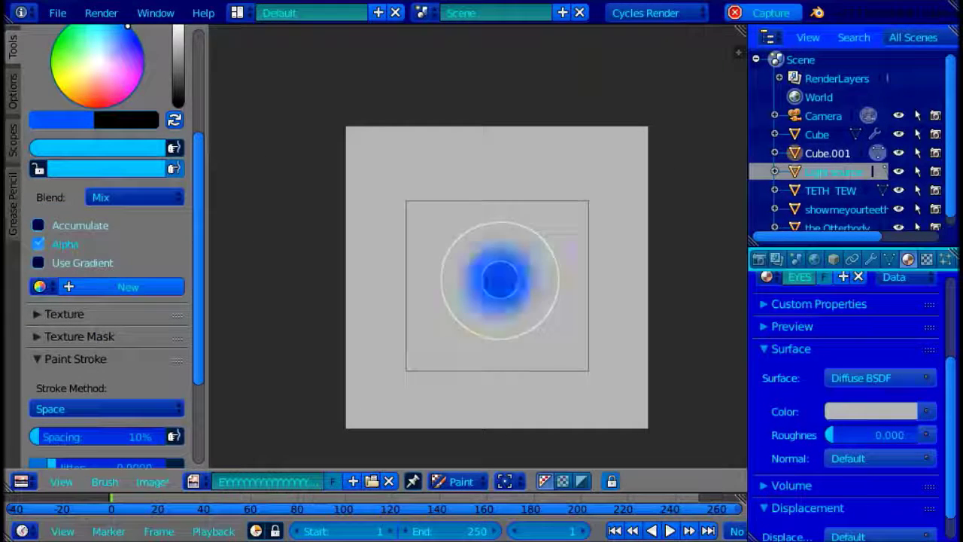
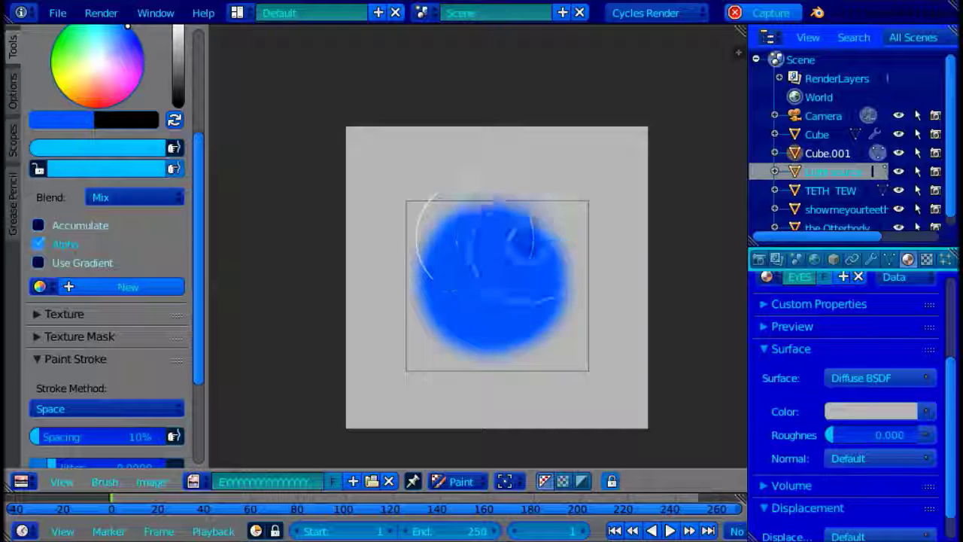
Step: Shift the eye's UV square slightly so the blue iris sits better inside it, and return to Paint mode
click(460, 481)
click(464, 415)
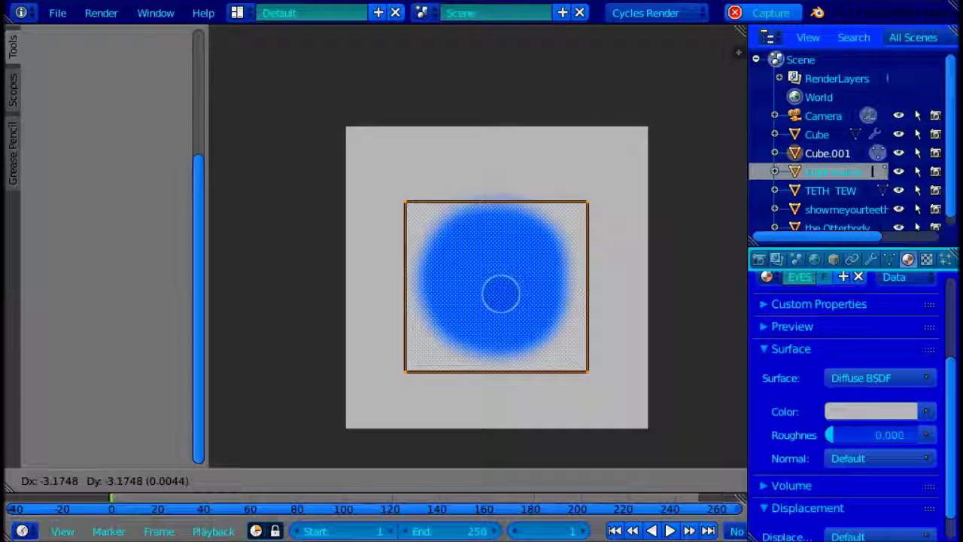
click(500, 292)
scroll(115, 210, up, 5)
click(507, 481)
click(499, 434)
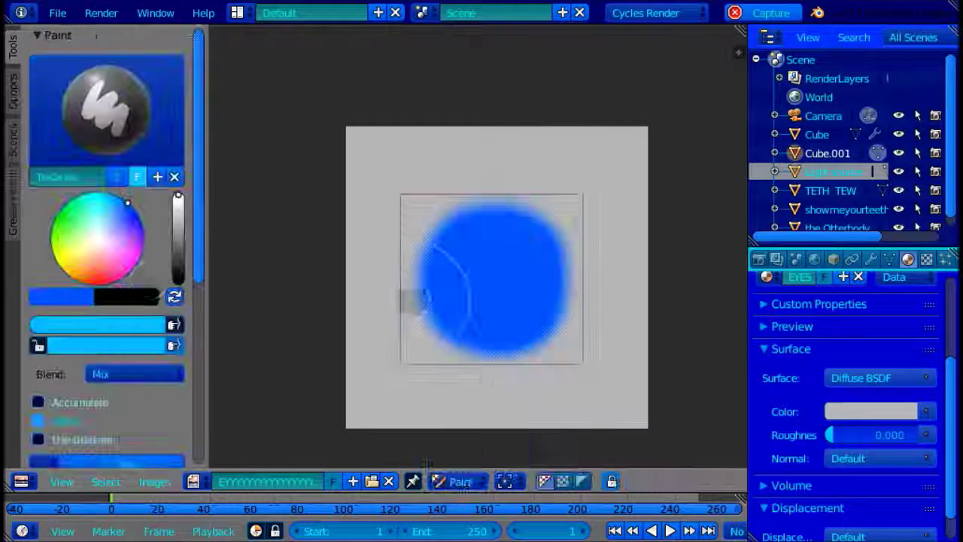
Step: Swap the brush colour to black, paint a round pupil in the iris centre, and save the eye image as a PNG
click(179, 299)
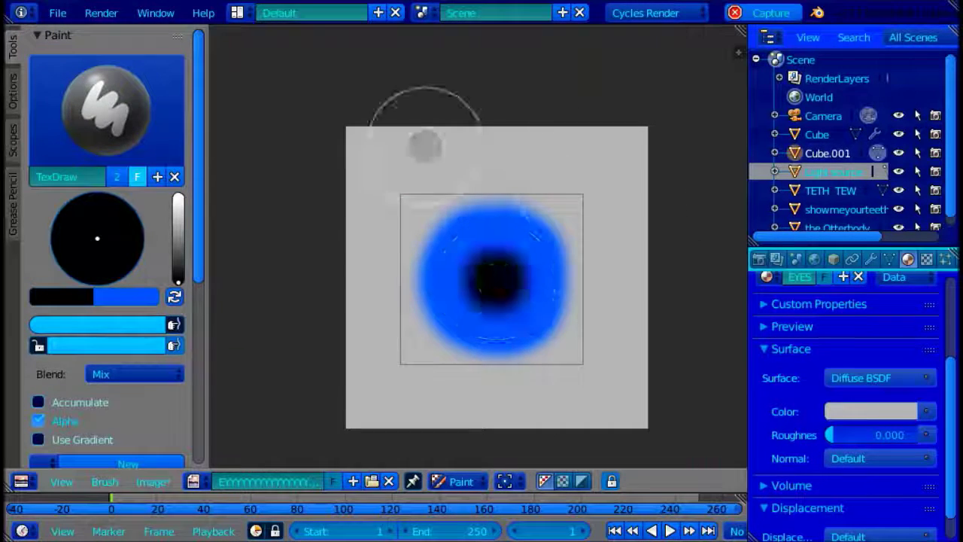
click(152, 482)
click(292, 124)
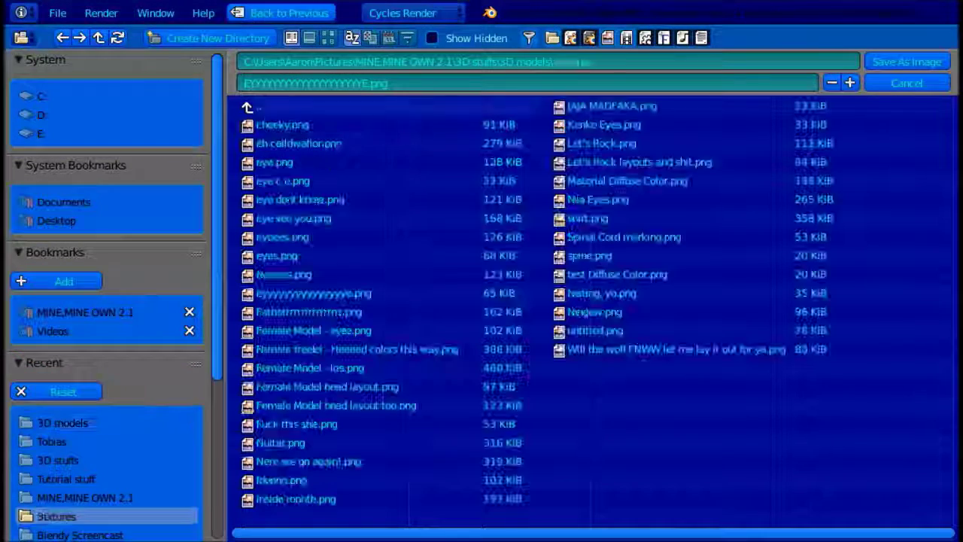
click(367, 83)
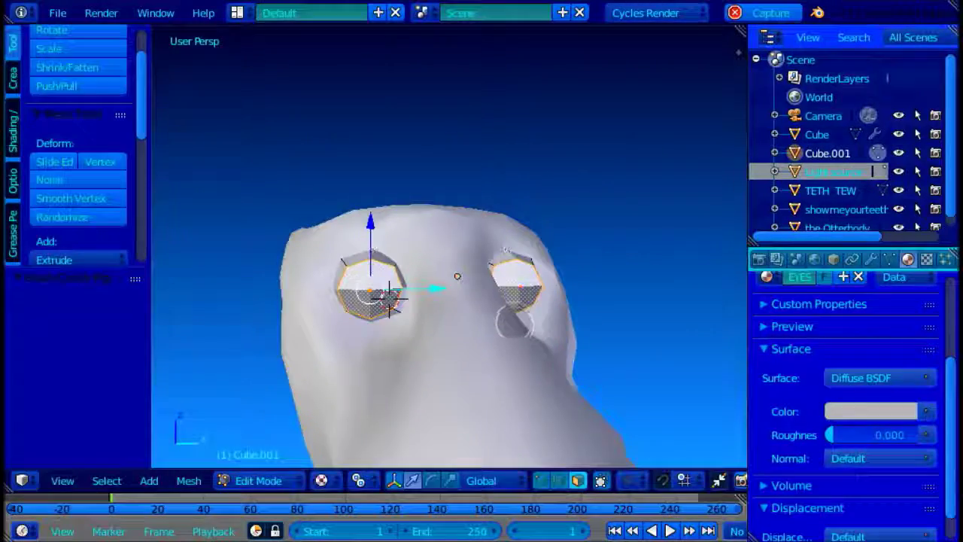
Step: In the Node Editor, add an Image Texture node with the painted eye image and connect it to the Diffuse BSDF Color
mouse_move(515, 322)
middle_down()
mouse_move(318, 314)
mouse_move(447, 278)
mouse_move(602, 301)
middle_up()
click(26, 480)
click(25, 480)
click(68, 253)
key(c)
key(shift+a)
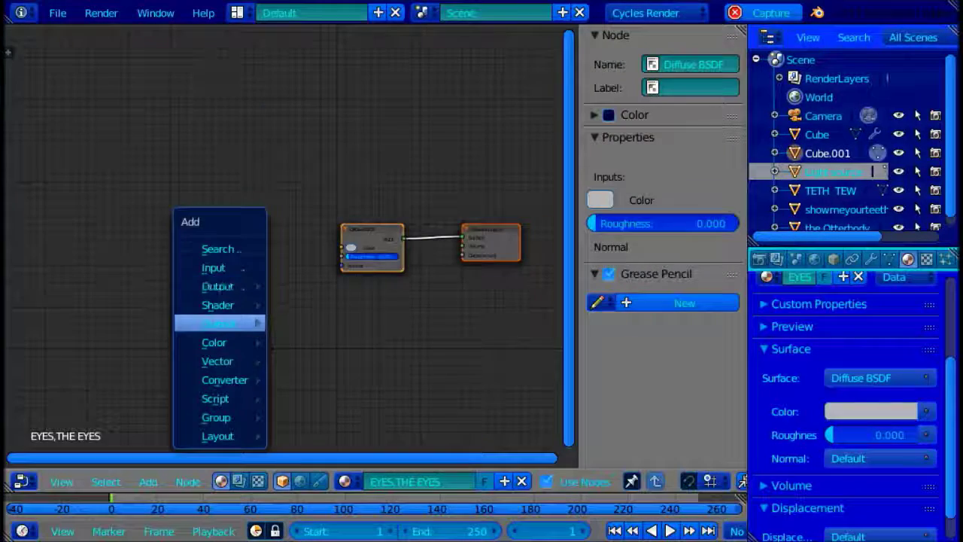
mouse_move(245, 323)
click(303, 115)
click(256, 228)
drag(315, 247, 315, 246)
click(267, 266)
click(280, 284)
Step: Return to the 3D view and examine the textured eyes in rendered and solid shading
click(25, 480)
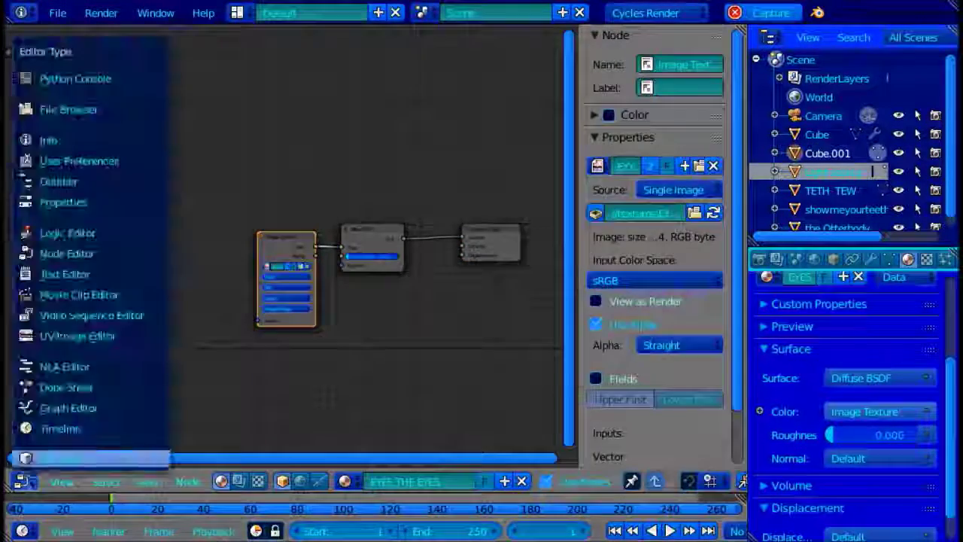
click(58, 457)
scroll(514, 219, down, 5)
middle_drag(514, 219, 464, 217)
key(shift+z)
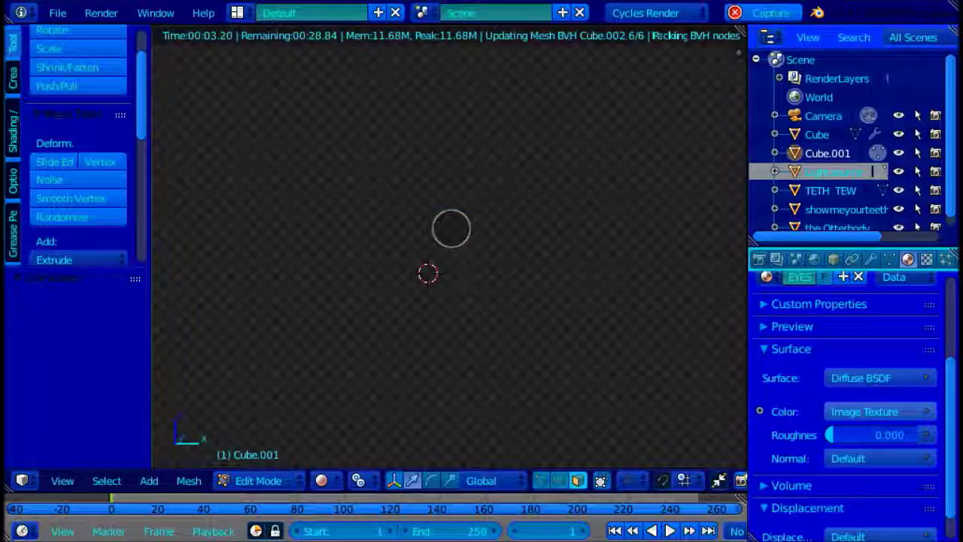
key(shift+z)
scroll(517, 215, up, 5)
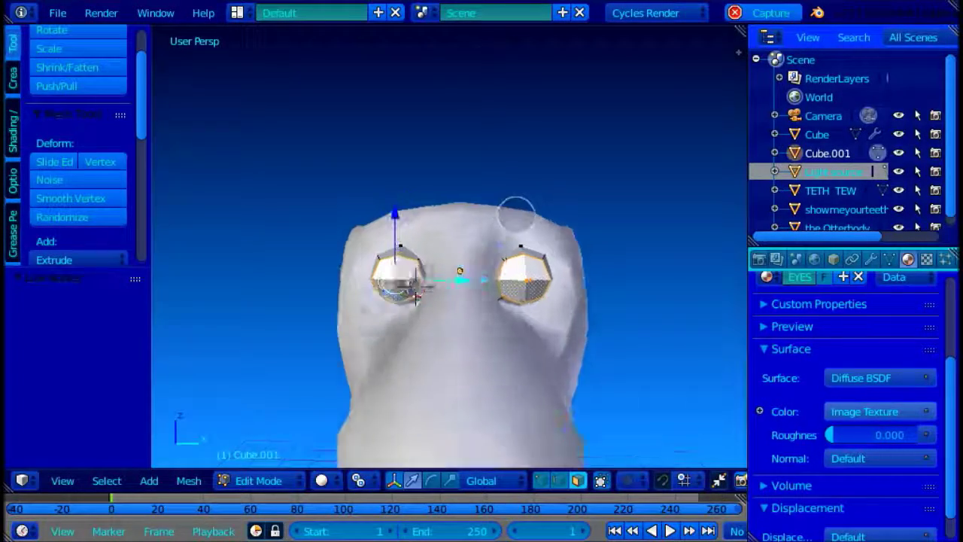
mouse_move(570, 273)
middle_down()
mouse_move(528, 248)
mouse_move(583, 260)
middle_up()
Step: Scale the eye's UV square up by about 1.42 in the UV/Image Editor and check the eyes in rendered shading
click(22, 480)
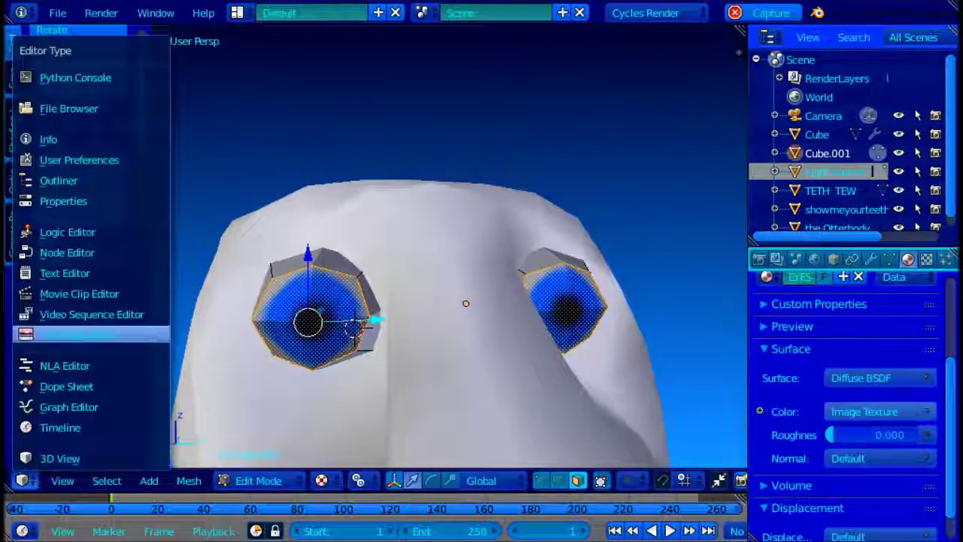
click(68, 333)
click(484, 417)
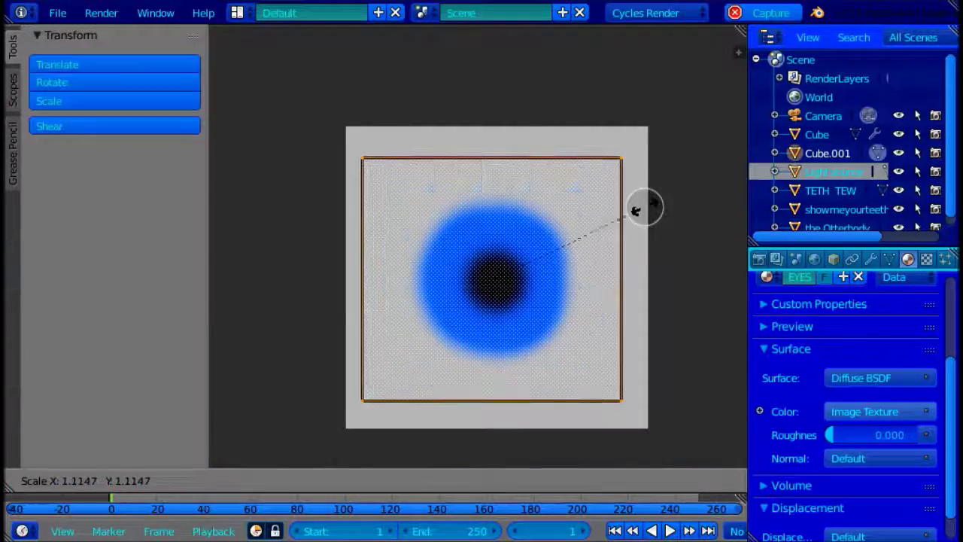
click(644, 207)
click(22, 480)
click(60, 458)
middle_drag(451, 260, 459, 238)
scroll(459, 238, down, 2)
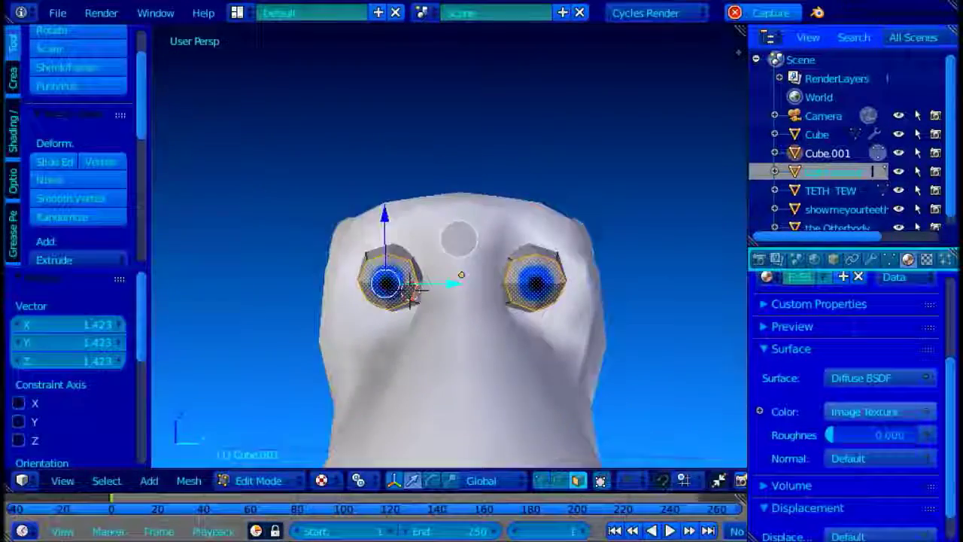
key(shift+z)
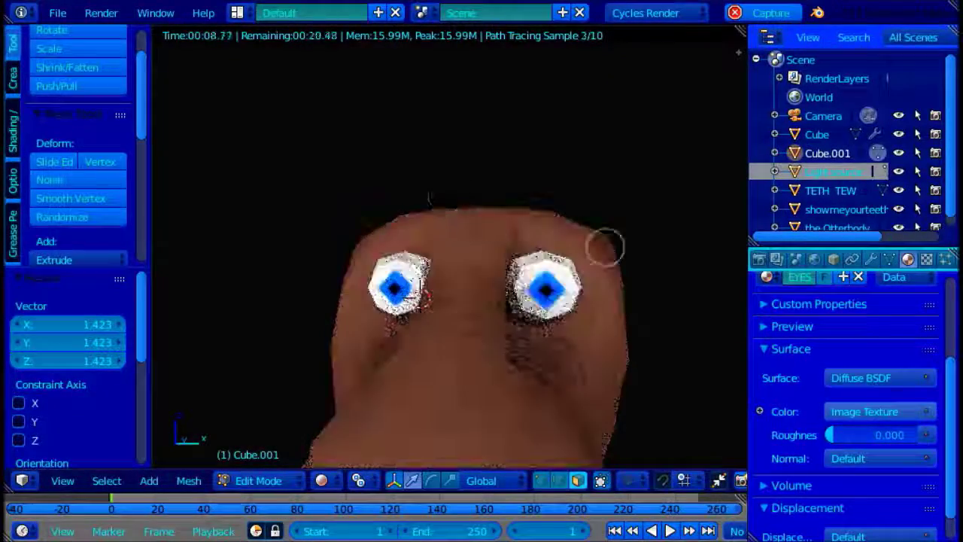
key(shift+z)
Step: Set the eyes' subdivision view level to 3 and check the rounder eyes in rendered shading
click(871, 259)
scroll(840, 369, down, 5)
click(833, 492)
key(shift+z)
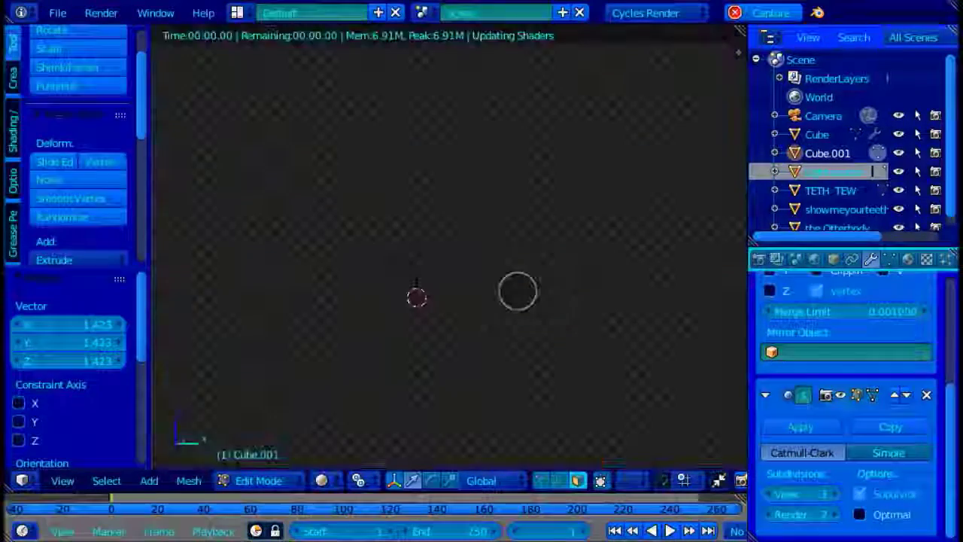
key(shift+z)
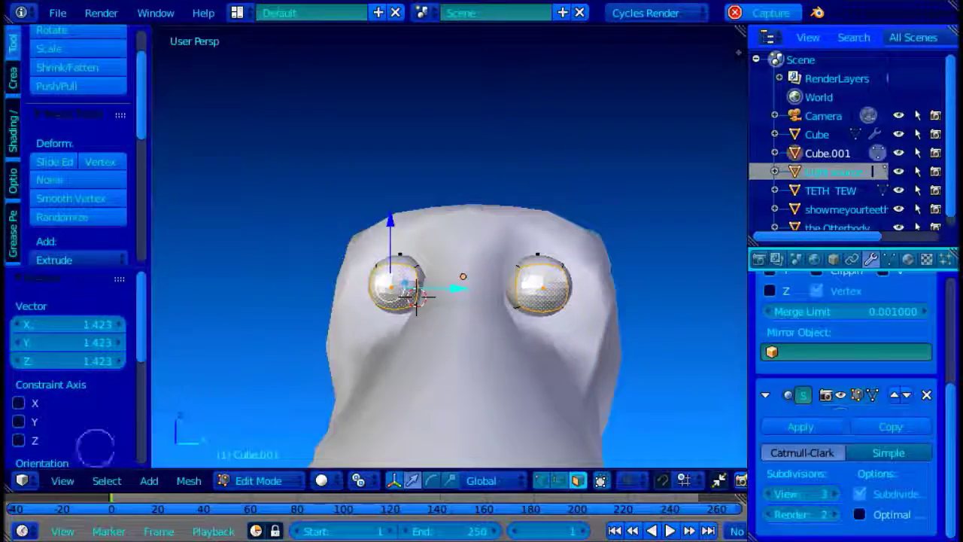
Step: Scale the eye's UV square by about 0.775 around the iris and return to the 3D view
click(22, 481)
click(78, 336)
key(s)
click(624, 174)
click(22, 482)
click(60, 460)
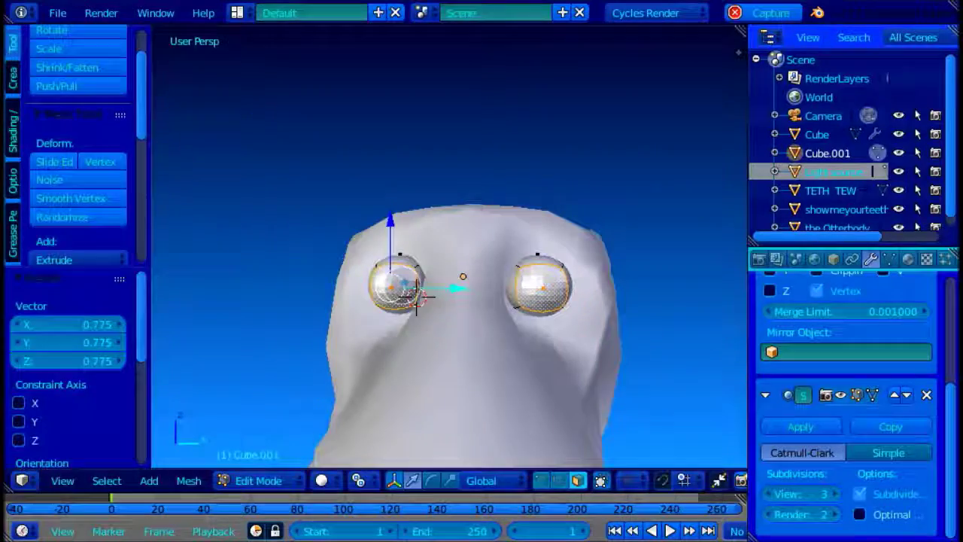
Step: Examine the eyes, mouth and head of the creature in rendered shading from farther away
key(shift+z)
key(shift+z)
scroll(402, 160, down, 4)
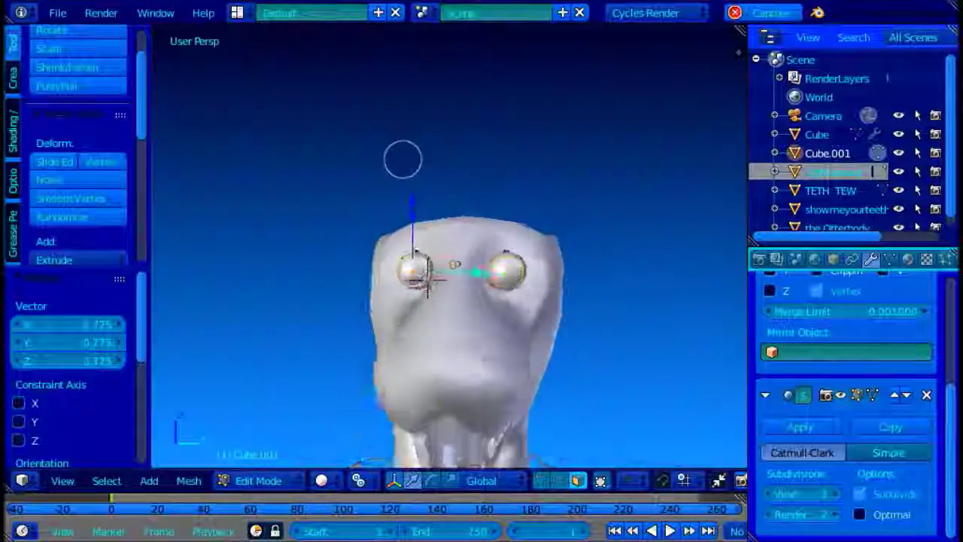
key(shift+z)
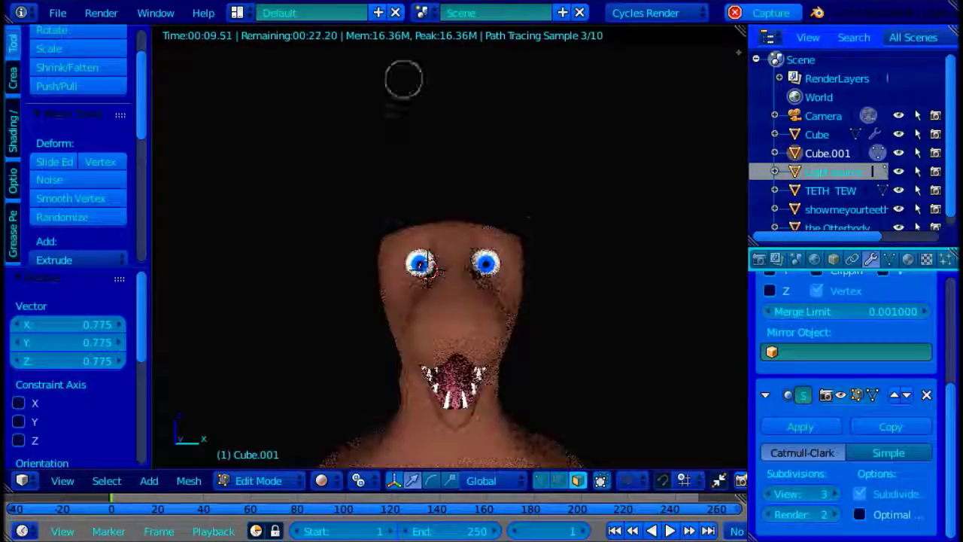
key(shift+z)
Step: Rename the eye object Cube.001 as needtheeyes
scroll(519, 249, up, 9)
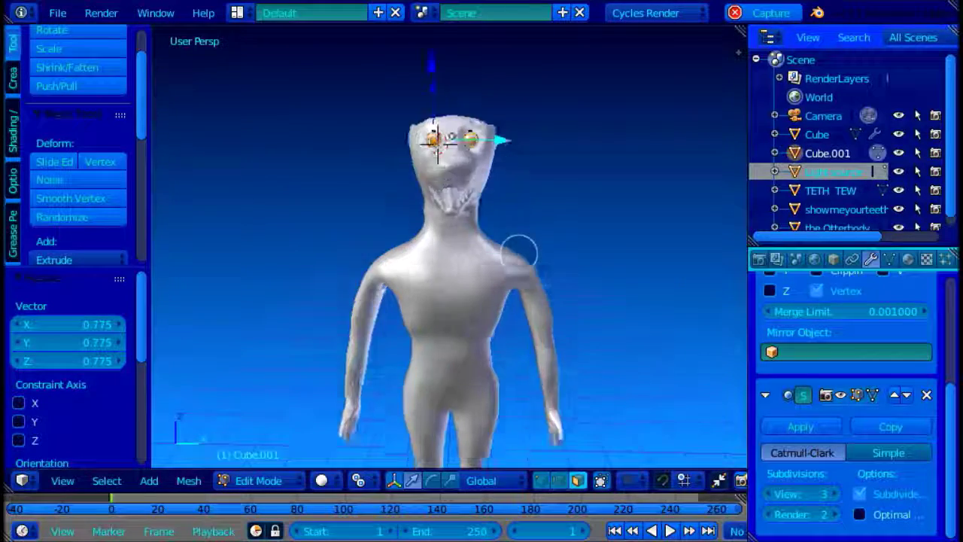
scroll(572, 256, up, 1)
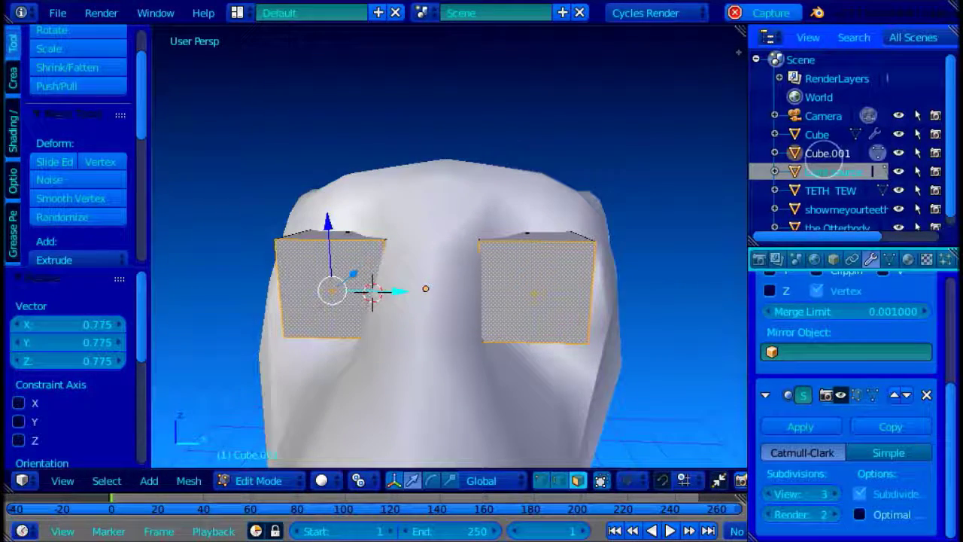
right_click(822, 156)
click(783, 289)
key(BackSpace)
text(needtheeyes)
key(Return)
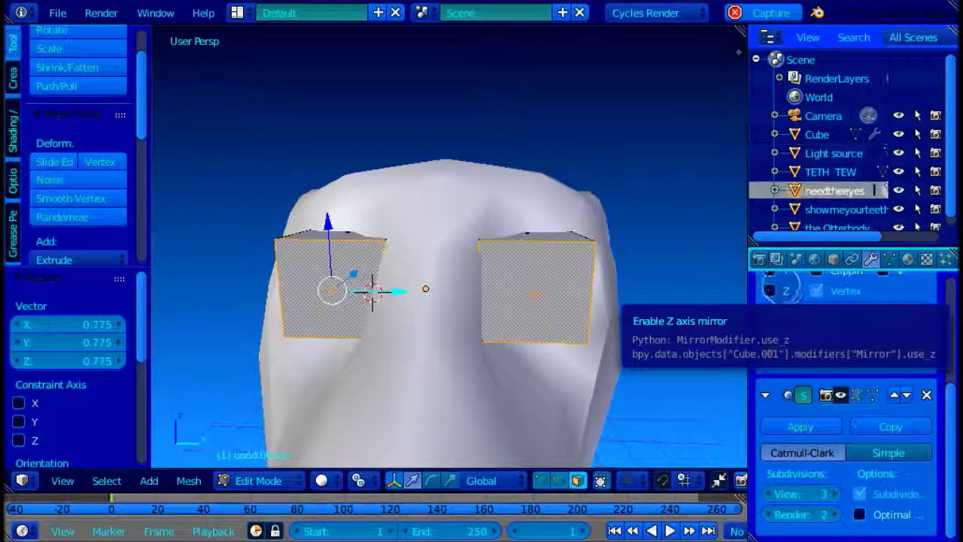
Step: Open the otter body's mesh in Edit Mode and select the large head faces around both eyes
scroll(529, 203, up, 2)
key(Tab)
right_click(460, 190)
key(Tab)
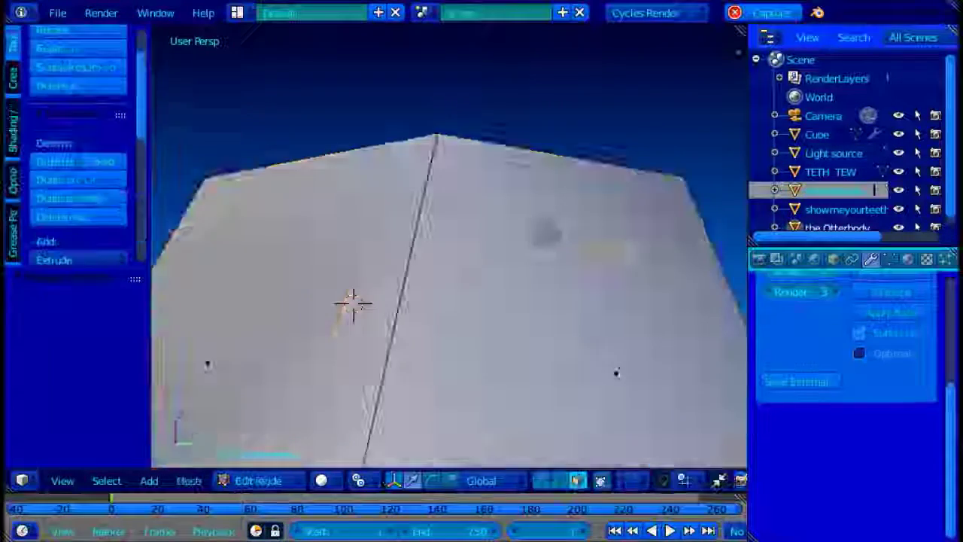
right_click(546, 228)
middle_drag(546, 228, 390, 247)
scroll(390, 247, down, 1)
middle_drag(523, 231, 435, 200)
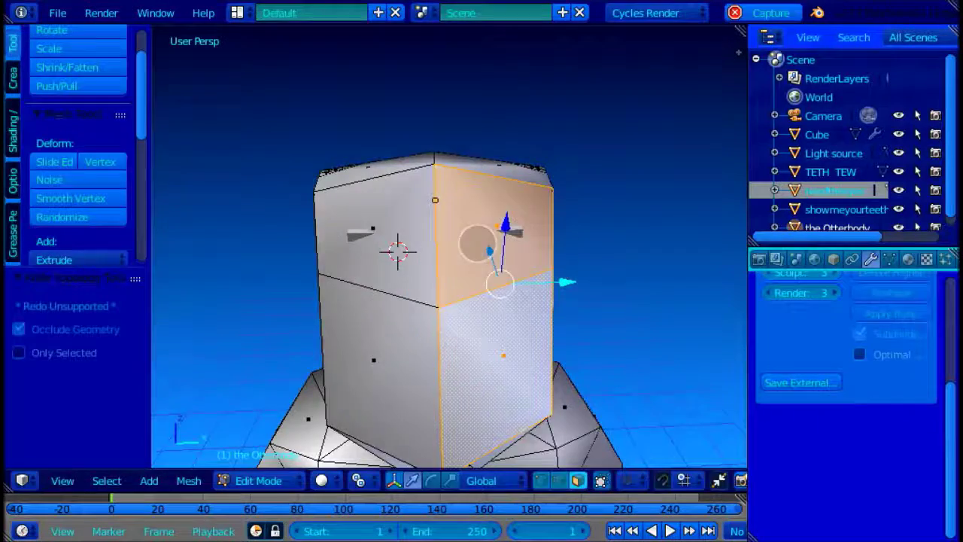
key(Tab)
middle_drag(477, 243, 496, 249)
key(Tab)
shift+right_click(361, 215)
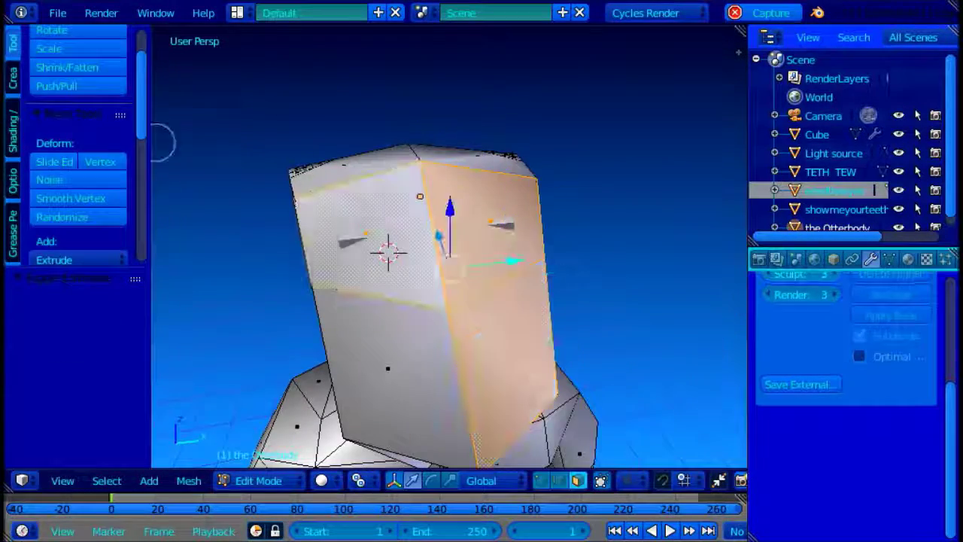
Step: Try subdividing the selected head faces and undo the attempts
key(w)
click(395, 96)
key(w)
click(453, 96)
key(ctrl+z)
key(ctrl+z)
key(w)
click(465, 115)
key(ctrl+z)
Step: Subdivide the selected head faces around the eyes and return to Object Mode
middle_drag(466, 120, 425, 138)
key(w)
click(262, 114)
key(Tab)
Step: Examine the otter's head from several angles and in rendered shading
middle_drag(527, 154, 695, 159)
middle_drag(505, 184, 497, 255)
scroll(519, 257, up, 3)
scroll(525, 259, down, 4)
key(shift+z)
key(shift+z)
scroll(494, 256, up, 4)
middle_drag(418, 214, 391, 257)
Step: In Sculpt Mode, choose a brush and rework the jagged skin around both eye sockets with X mirroring
click(271, 481)
click(272, 424)
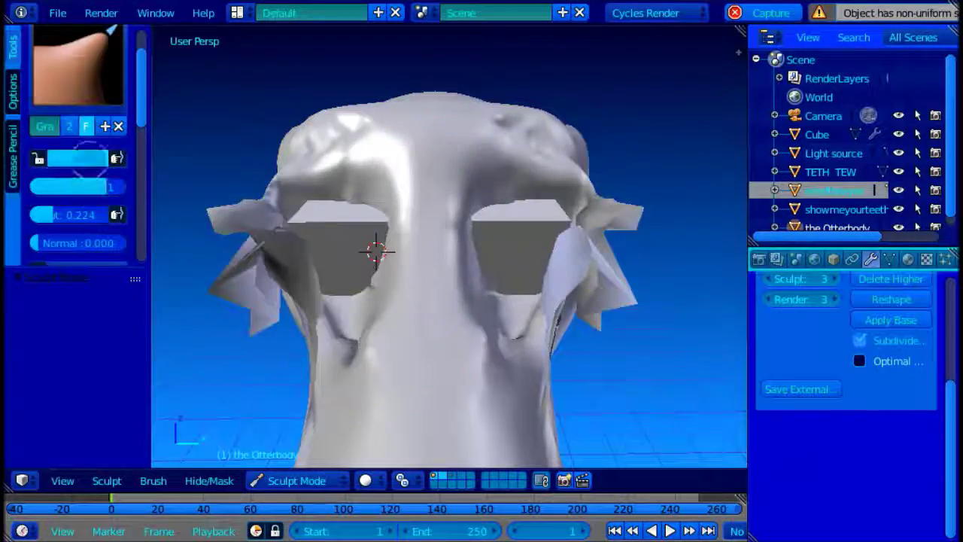
click(81, 73)
click(159, 297)
mouse_move(608, 254)
middle_down()
mouse_move(591, 183)
mouse_move(513, 277)
mouse_move(382, 267)
middle_up()
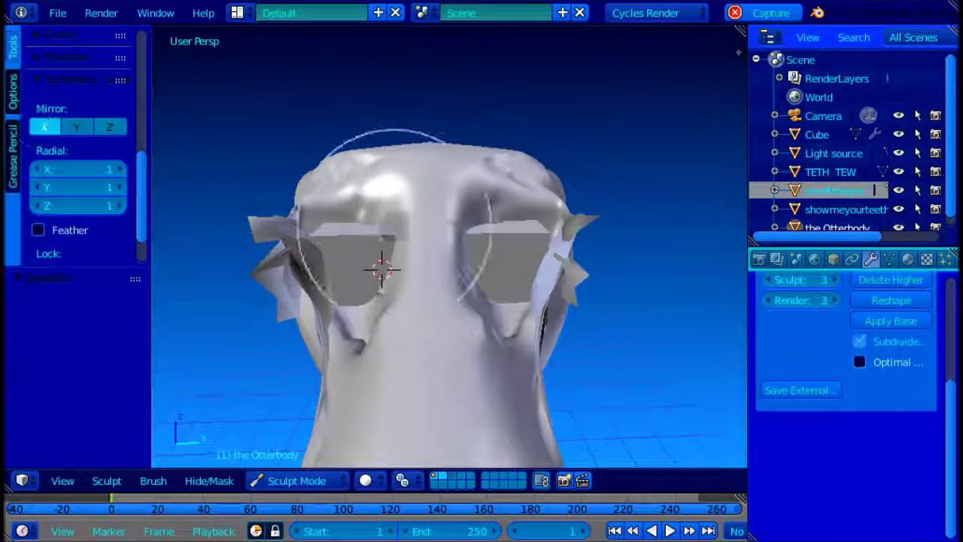
middle_drag(580, 161, 538, 245)
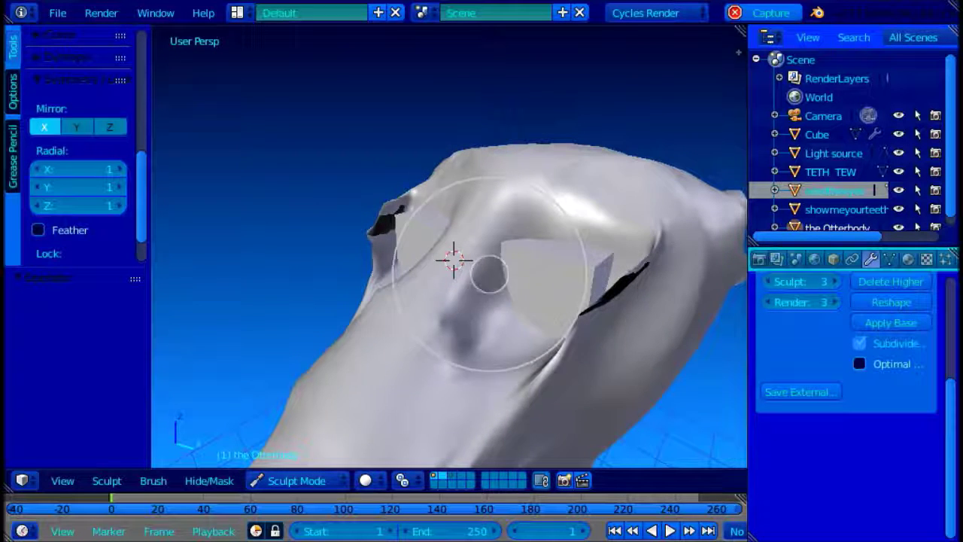
middle_drag(567, 260, 612, 267)
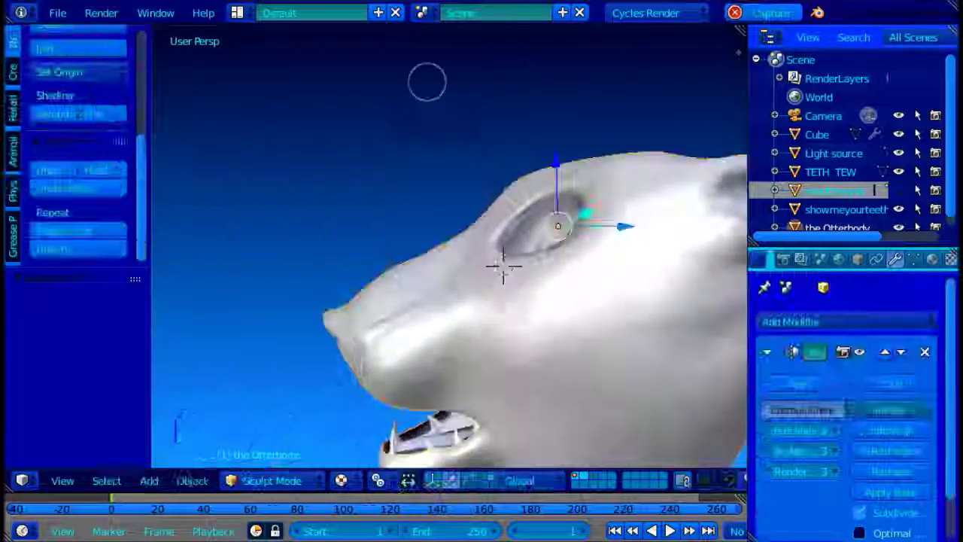
Step: Bring back the hidden needtheeyes object, select it and set its subdivision level to 3
mouse_move(499, 260)
middle_down()
mouse_move(369, 209)
mouse_move(399, 238)
mouse_move(461, 245)
mouse_move(401, 241)
middle_up()
scroll(912, 206, down, 1)
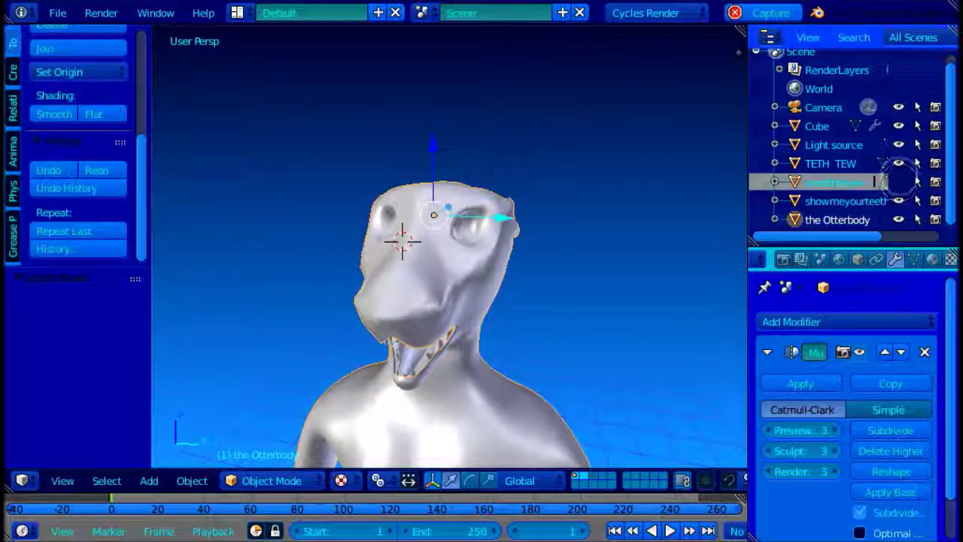
scroll(536, 191, up, 2)
middle_drag(488, 197, 554, 219)
drag(600, 160, 598, 152)
right_click(655, 282)
key(ctrl+3)
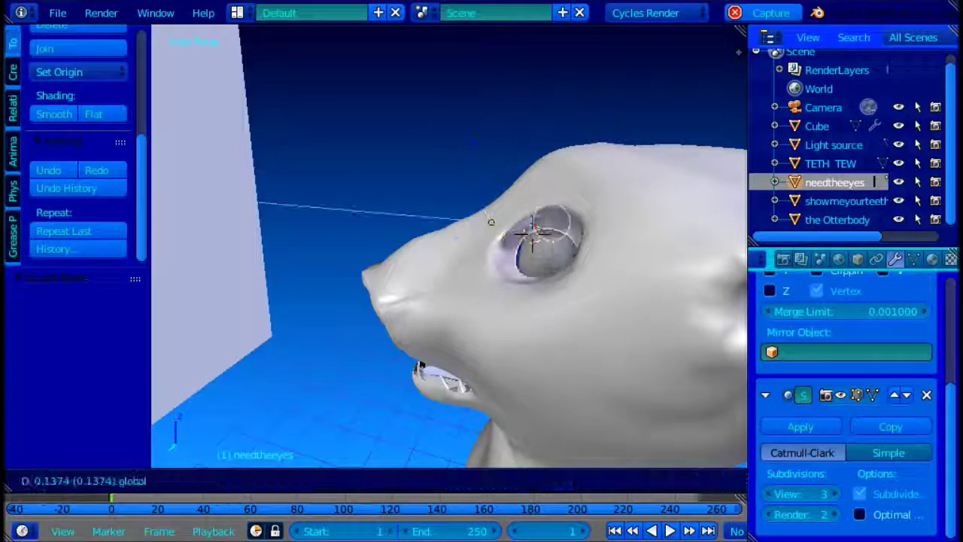
Step: Move the eyes along a global axis to fit their sockets and try rescaling them
drag(554, 223, 558, 216)
key(s)
right_click(607, 129)
middle_drag(606, 128, 353, 247)
Step: In Edit Mode, select the whole eye mesh and shift it along the axes to fit the socket
key(Tab)
key(a)
key(a)
drag(371, 285, 347, 269)
drag(274, 225, 286, 207)
middle_drag(286, 207, 459, 233)
drag(269, 290, 273, 291)
middle_drag(273, 291, 404, 228)
Step: Push the selected eye mesh along the global Y axis so both mirrored eyes sit inside the sockets
drag(392, 236, 390, 235)
middle_drag(498, 241, 636, 193)
drag(424, 380, 376, 374)
mouse_move(377, 374)
middle_down()
mouse_move(366, 389)
mouse_move(362, 363)
middle_up()
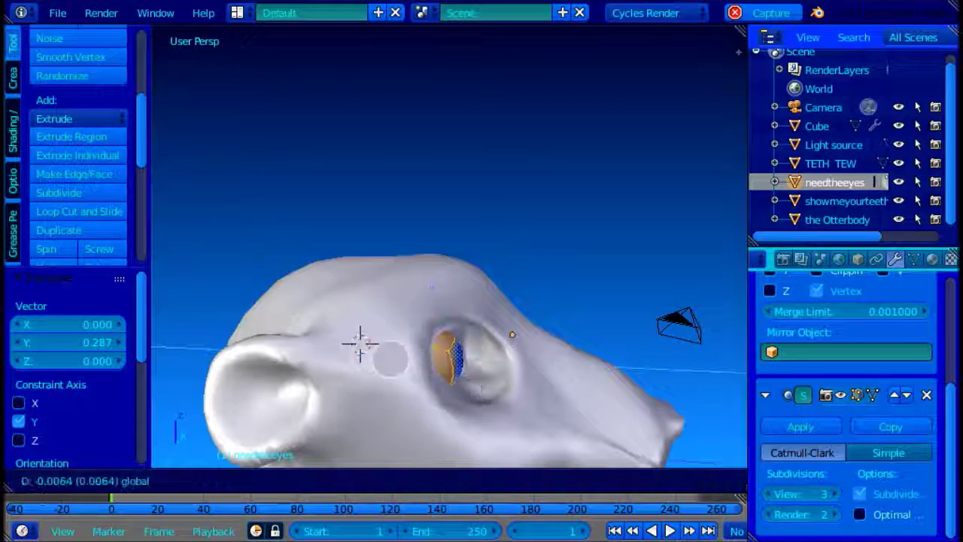
drag(411, 357, 407, 357)
middle_drag(408, 357, 351, 280)
scroll(519, 340, down, 1)
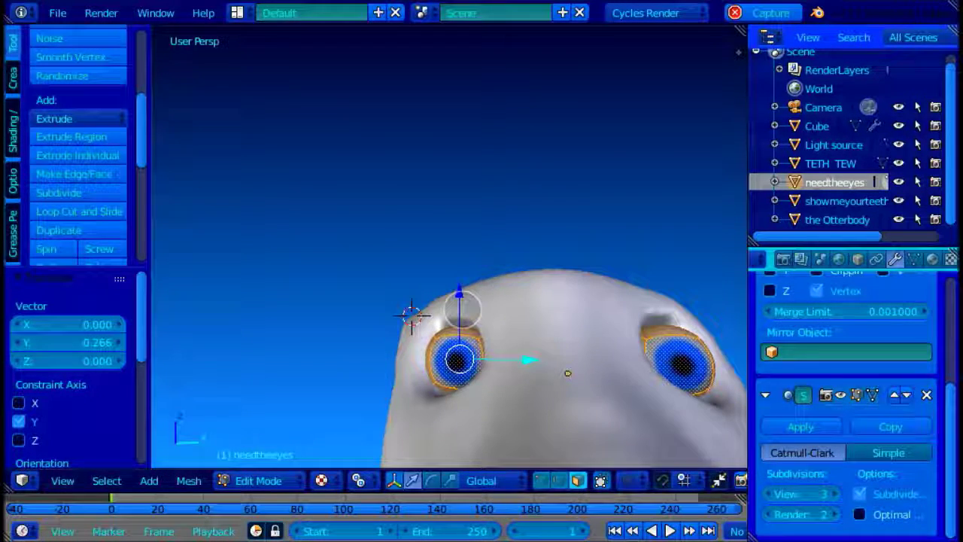
scroll(460, 295, down, 3)
middle_drag(459, 295, 557, 331)
scroll(557, 331, up, 2)
Step: Leave the eye mesh, select the otter body, enter Sculpt Mode and choose the Grab brush
key(Tab)
right_click(359, 303)
scroll(369, 324, down, 3)
key(Tab)
click(263, 480)
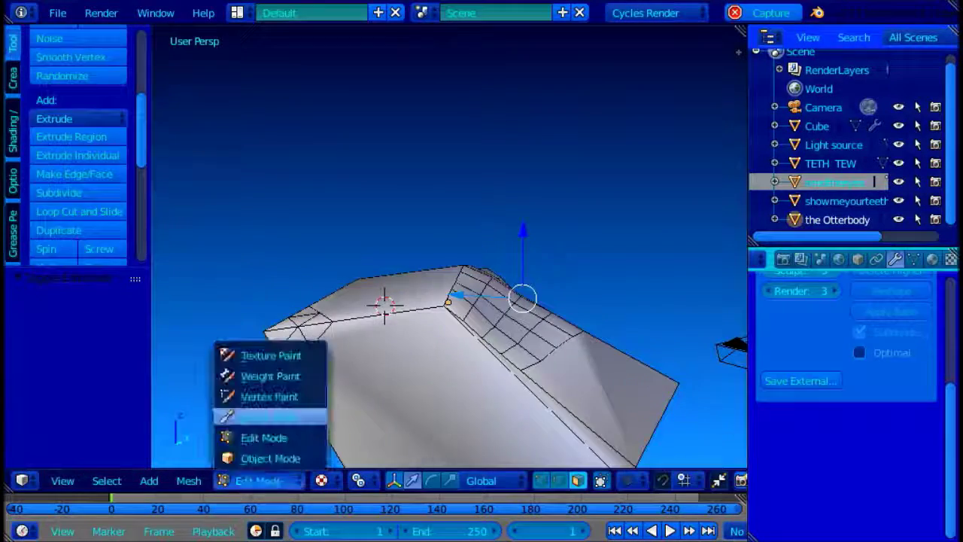
click(269, 417)
scroll(79, 105, up, 4)
click(79, 104)
click(518, 205)
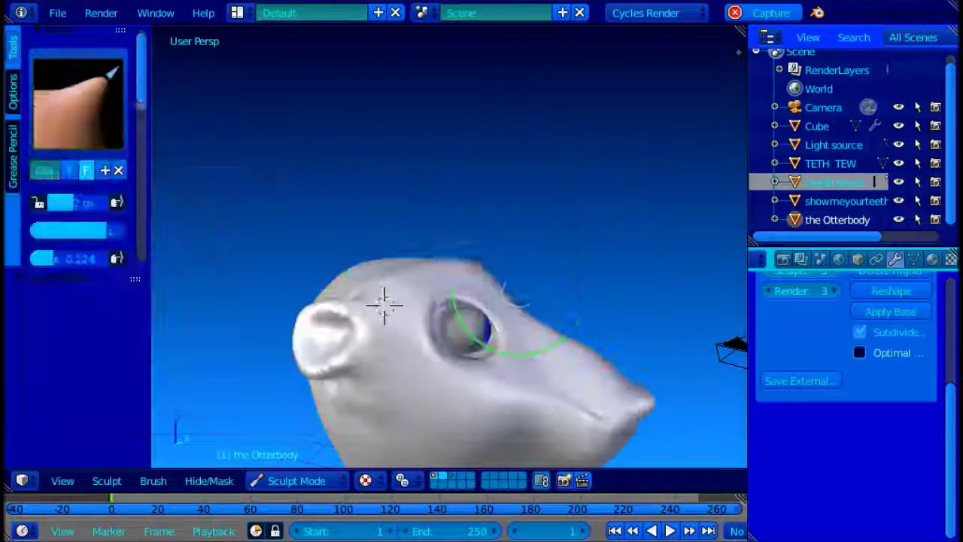
Step: Pull the skin behind and around the eye socket over the eyeball with a large Grab brush
scroll(482, 316, up, 3)
shift+middle_drag(460, 335, 459, 249)
middle_drag(430, 319, 425, 307)
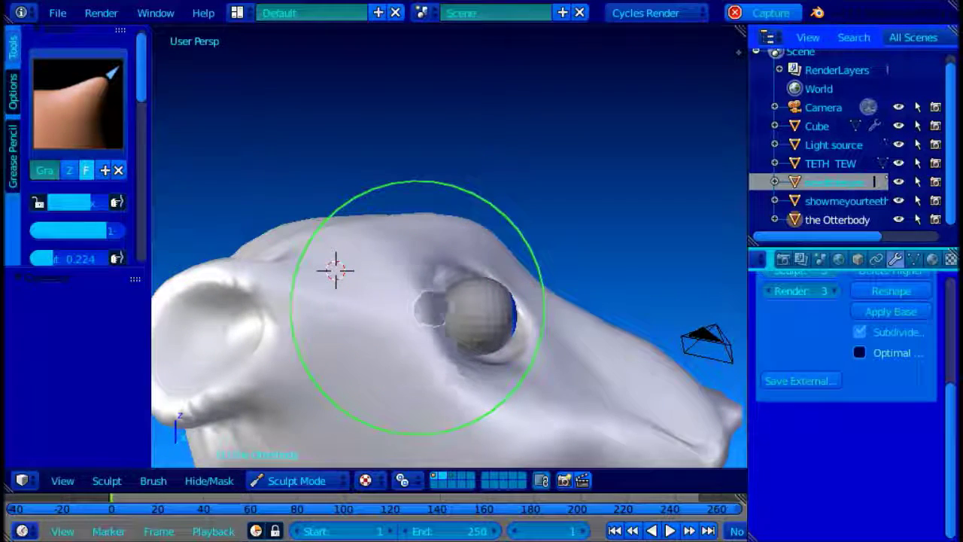
mouse_move(336, 269)
middle_down()
mouse_move(397, 217)
mouse_move(366, 223)
mouse_move(369, 206)
mouse_move(404, 258)
middle_up()
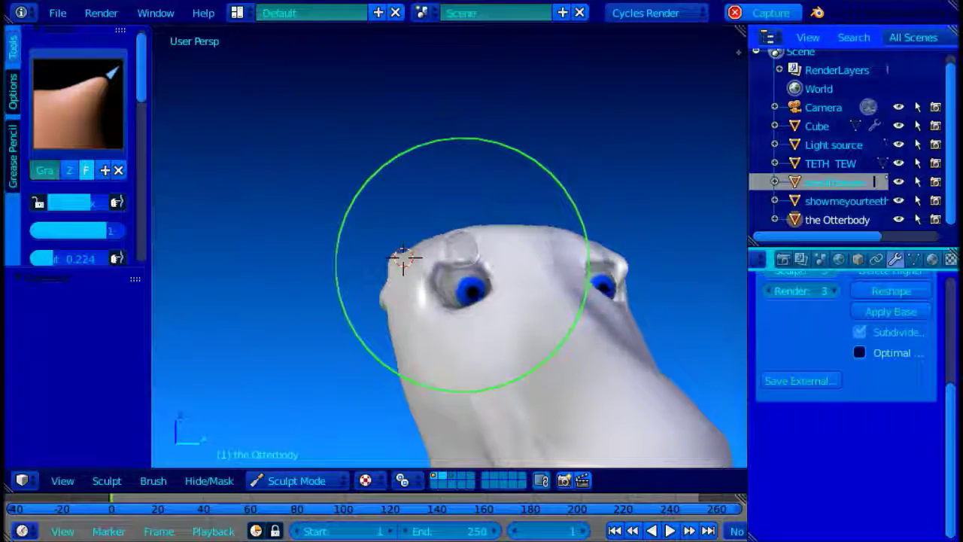
scroll(419, 300, up, 4)
middle_drag(418, 301, 470, 320)
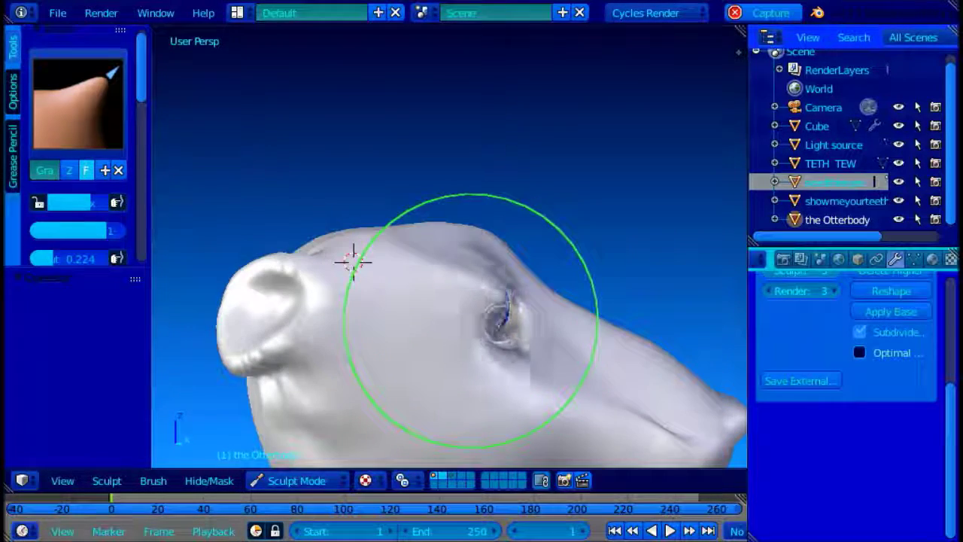
Step: Smooth the pulled skin around the eye with a Smooth brush about 44 px in size
click(62, 115)
click(138, 146)
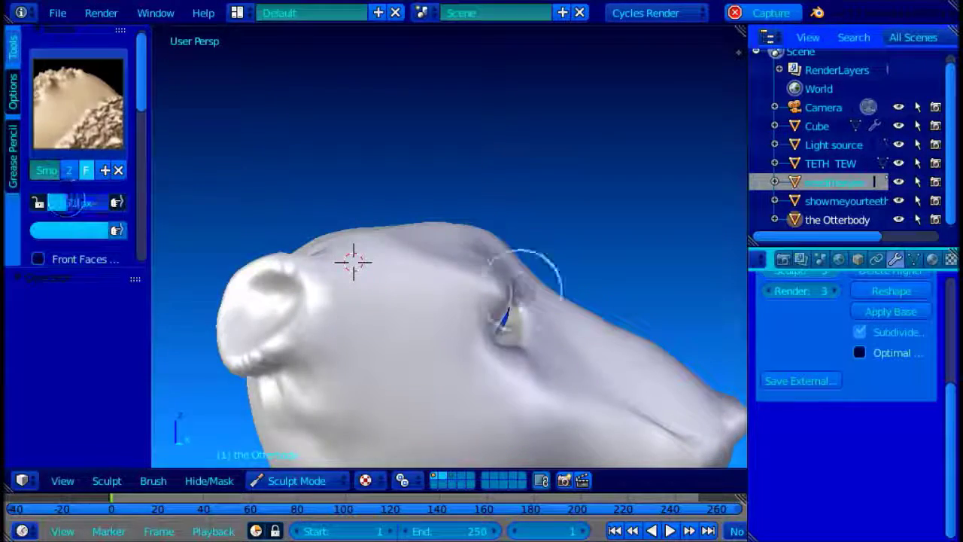
middle_drag(519, 295, 393, 318)
scroll(575, 280, down, 5)
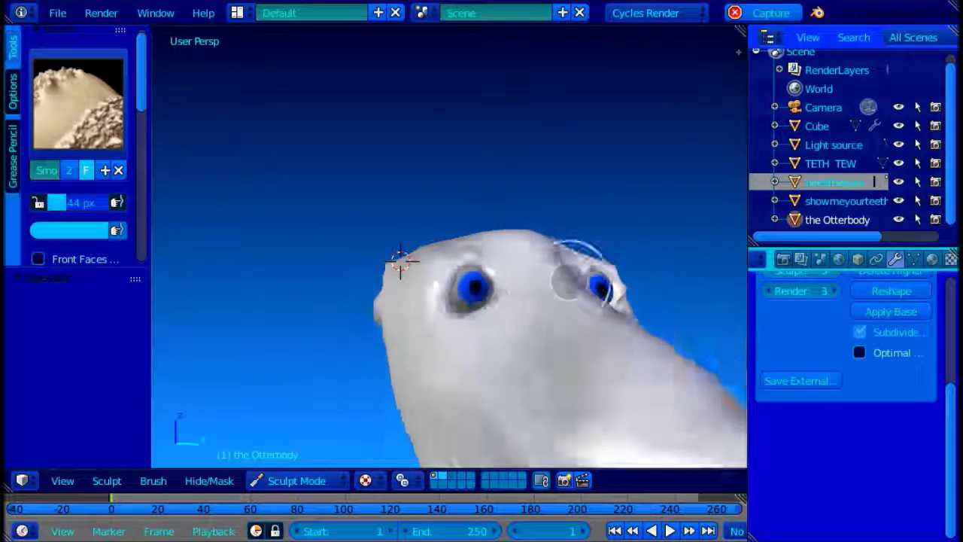
middle_drag(577, 279, 449, 342)
scroll(434, 239, up, 2)
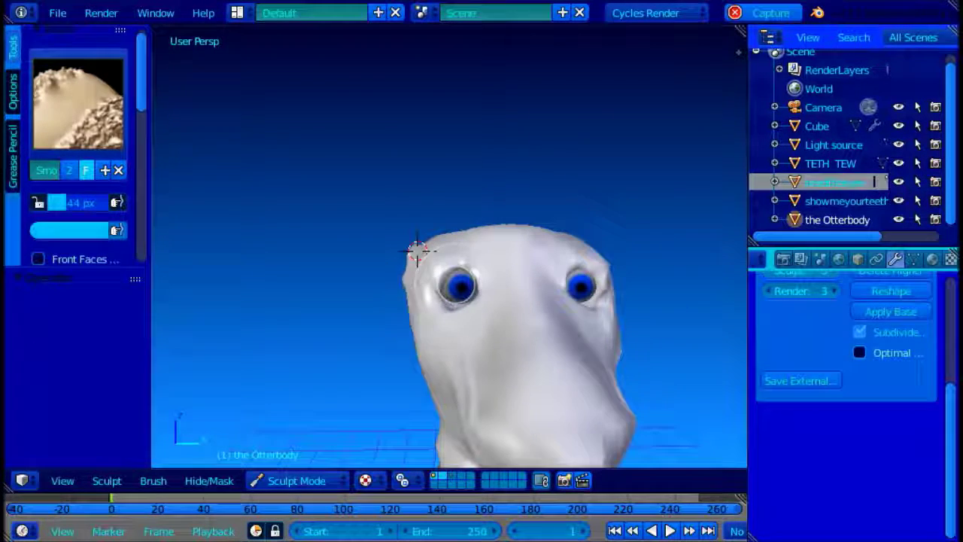
Step: Continue smoothing the inner corner and lower rim of the eye socket with the 44 px Smooth brush
scroll(459, 287, up, 4)
middle_drag(472, 279, 580, 357)
middle_drag(319, 265, 355, 261)
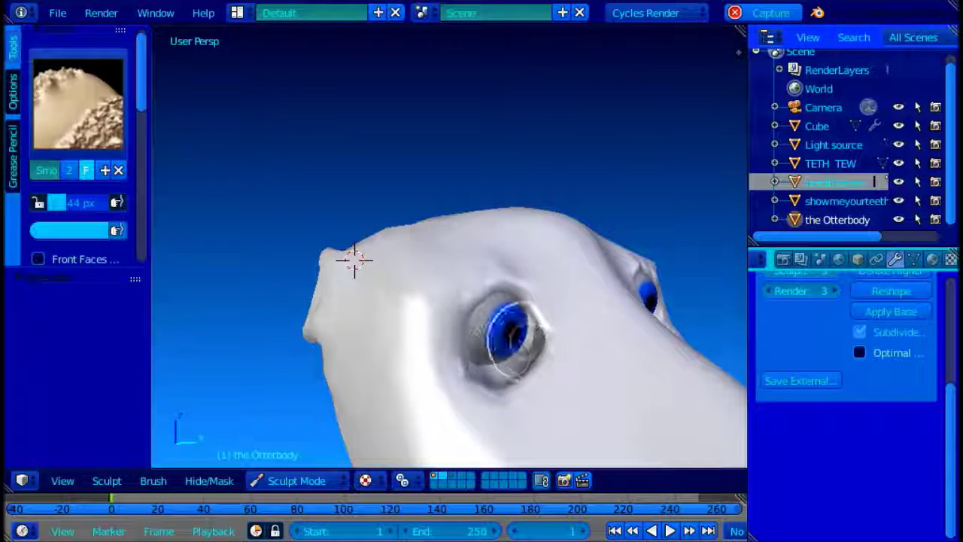
middle_drag(511, 379, 473, 306)
scroll(569, 305, down, 5)
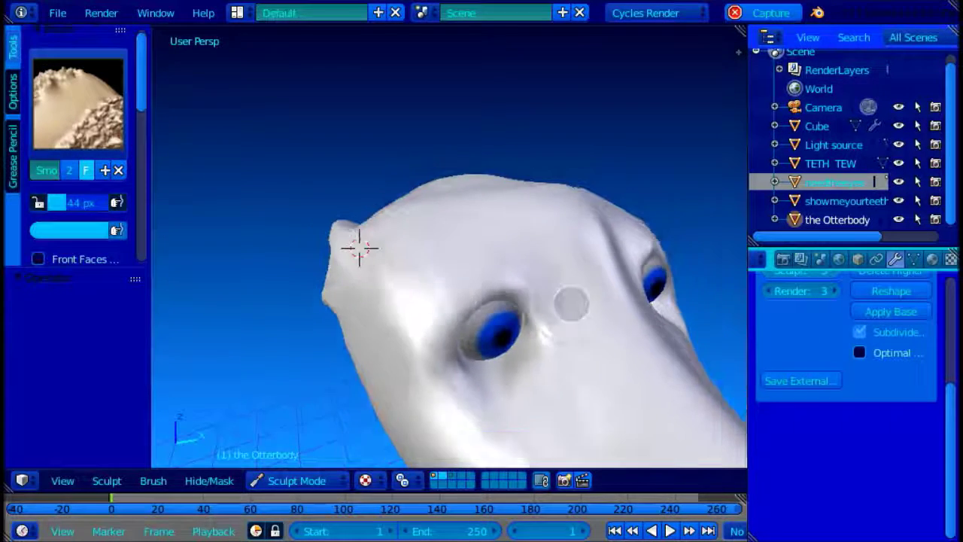
scroll(477, 244, up, 5)
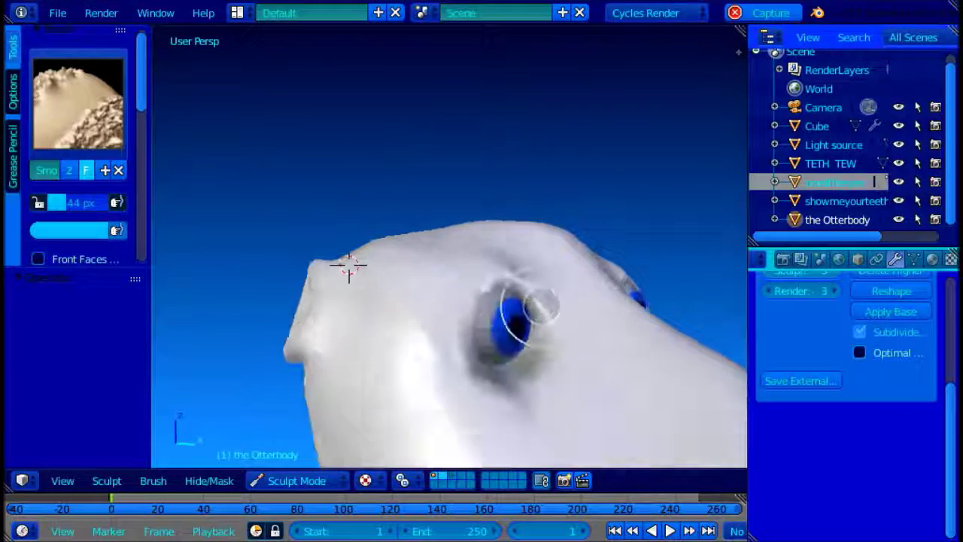
mouse_move(522, 318)
middle_down()
mouse_move(531, 366)
mouse_move(436, 343)
mouse_move(535, 364)
middle_up()
Step: Reshape the lower lid and outer rim of the eye socket around the eyeball with the Grab brush
click(78, 114)
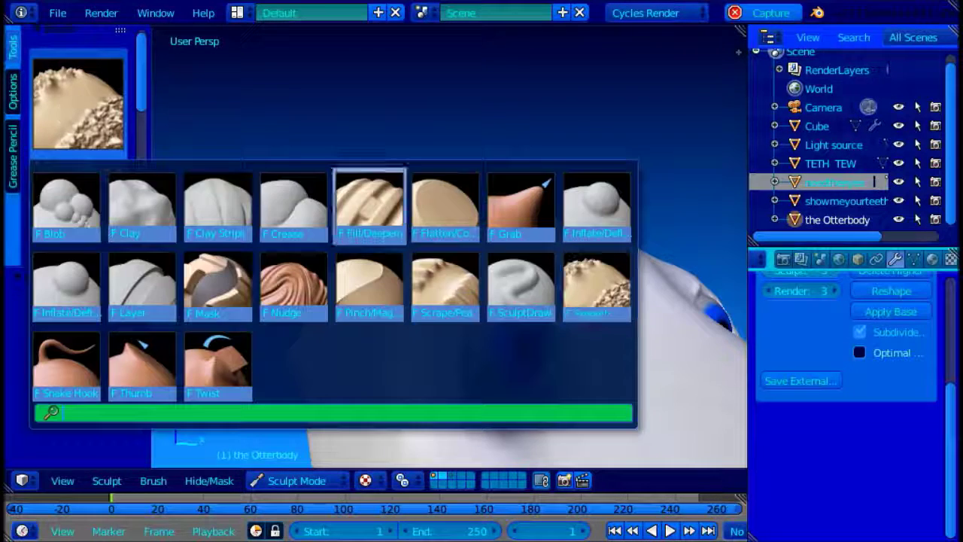
click(520, 205)
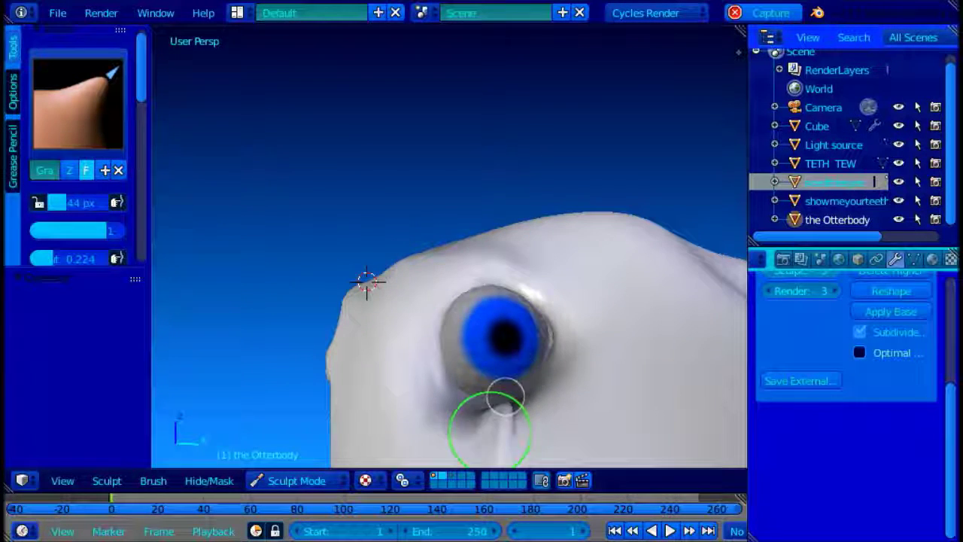
middle_drag(471, 383, 519, 290)
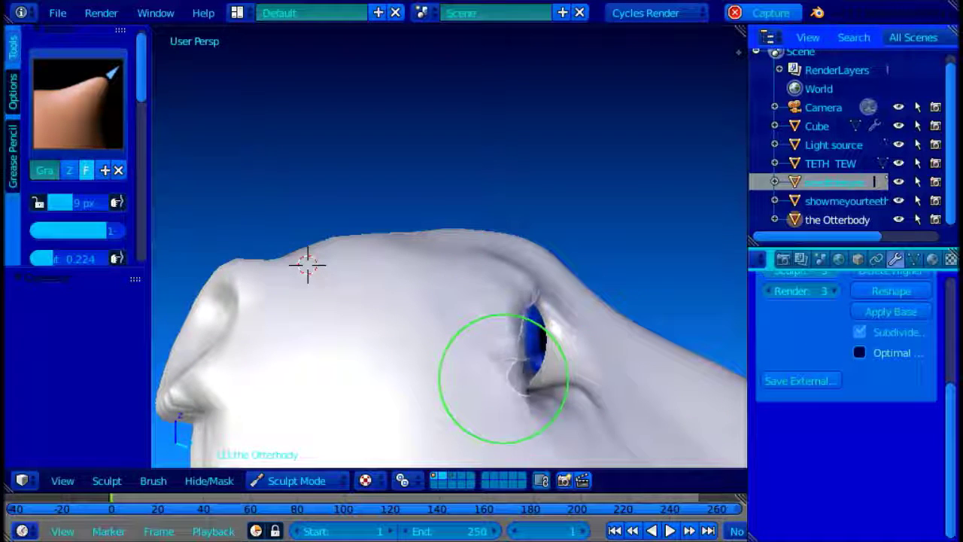
middle_drag(531, 310, 436, 409)
scroll(482, 398, up, 3)
mouse_move(531, 393)
middle_down()
mouse_move(419, 411)
mouse_move(436, 331)
mouse_move(620, 252)
mouse_move(424, 251)
mouse_move(413, 191)
middle_up()
scroll(429, 233, up, 8)
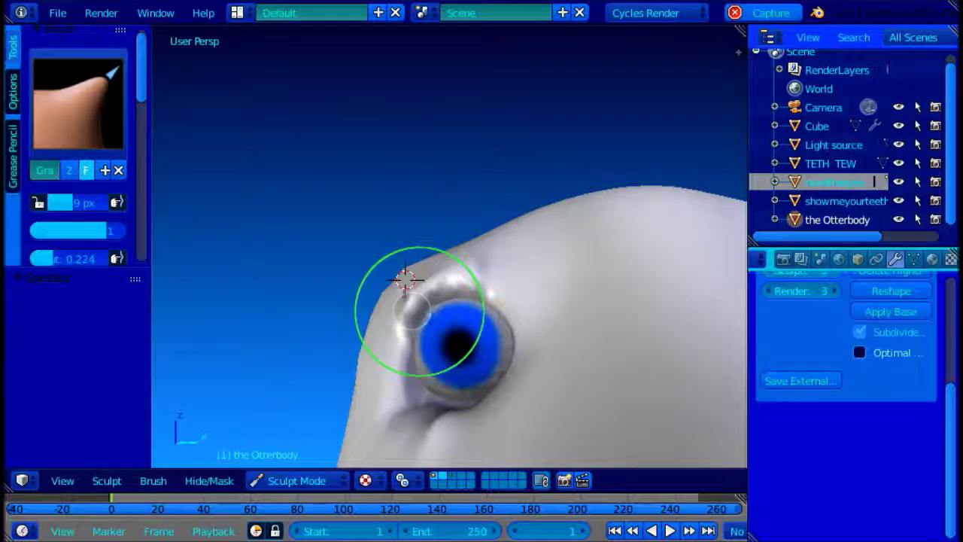
Step: Smooth the reshaped socket rim and the crease below the eye with a 30 px Smooth brush
click(66, 90)
click(70, 371)
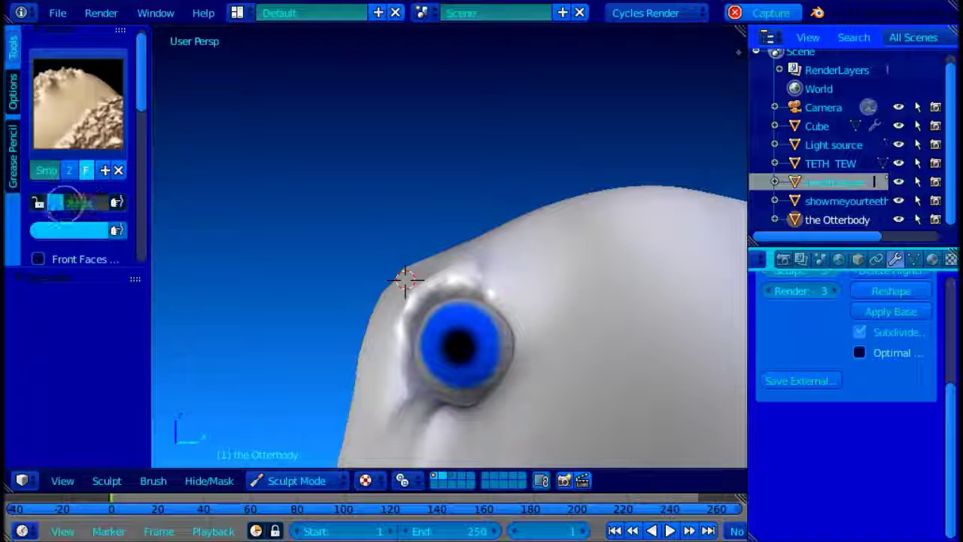
middle_drag(364, 312, 589, 383)
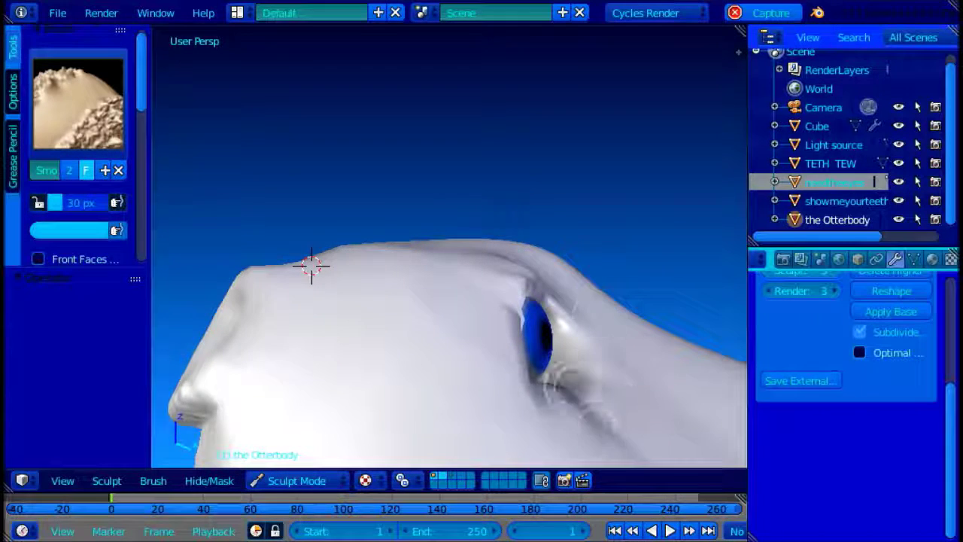
scroll(602, 314, down, 3)
middle_drag(602, 314, 692, 335)
scroll(722, 320, down, 4)
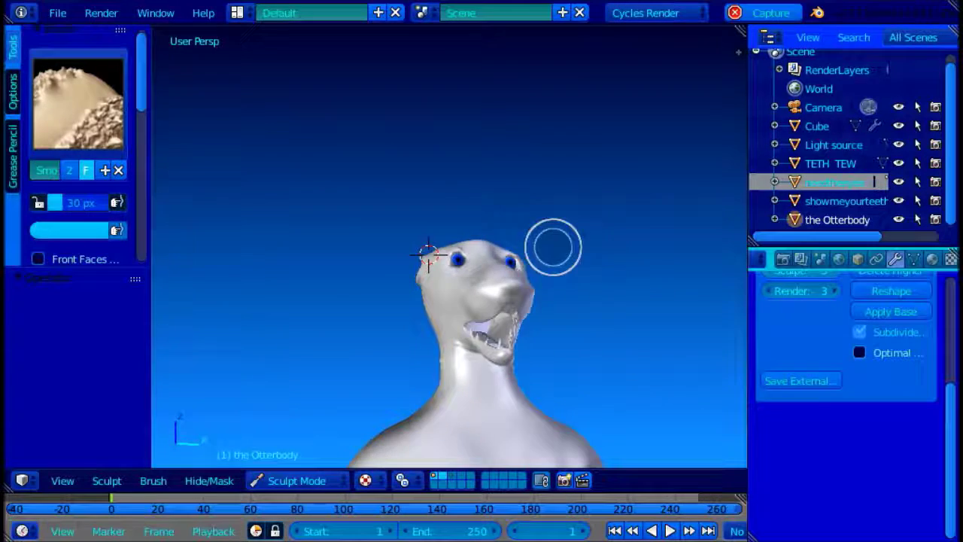
middle_drag(443, 190, 405, 236)
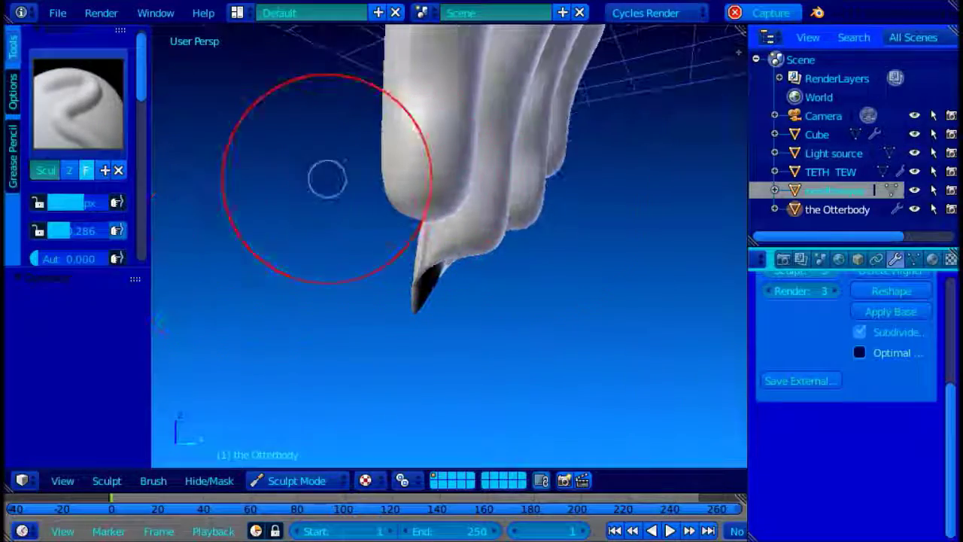
Step: Switch to Solid shading with only the head shown and puff out both sides of the muzzle with the Inflate brush
scroll(100, 192, down, 7)
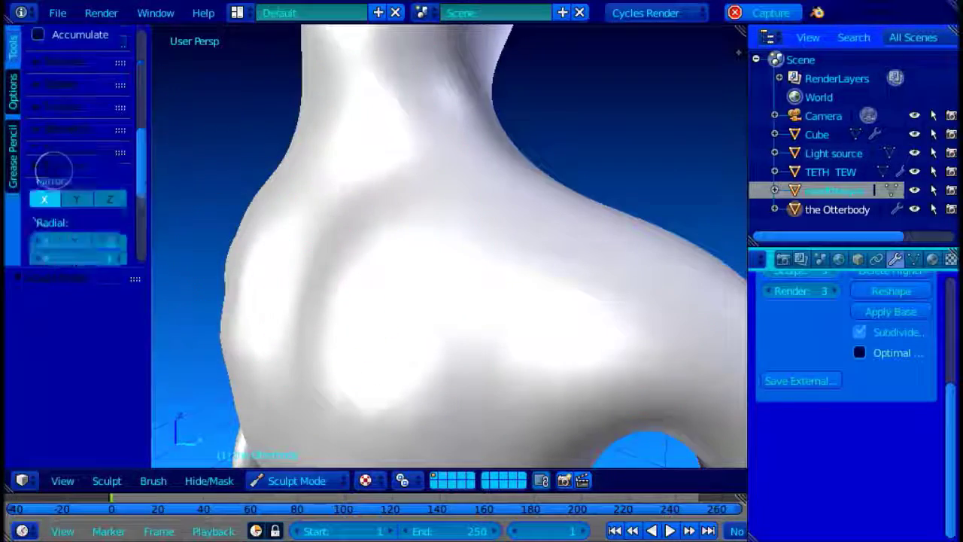
scroll(53, 169, down, 2)
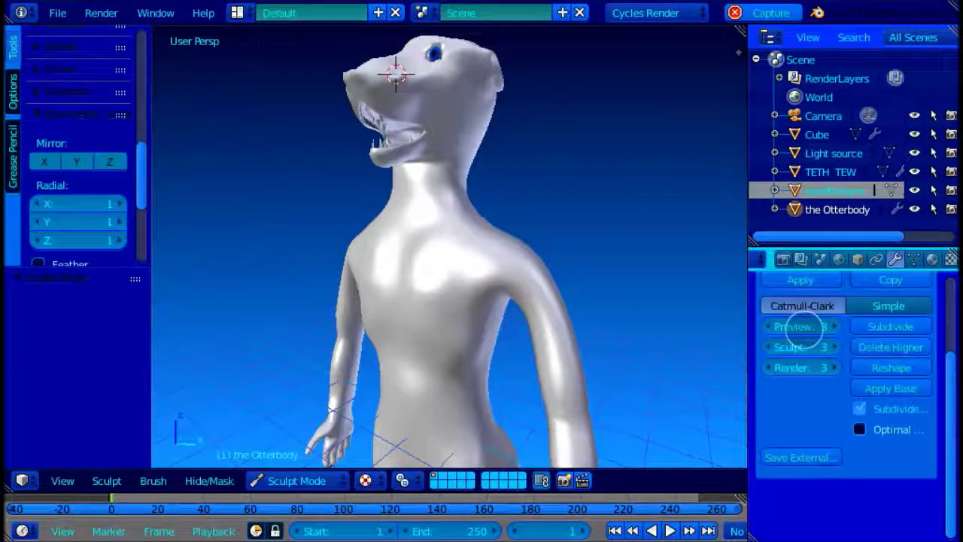
scroll(794, 354, up, 2)
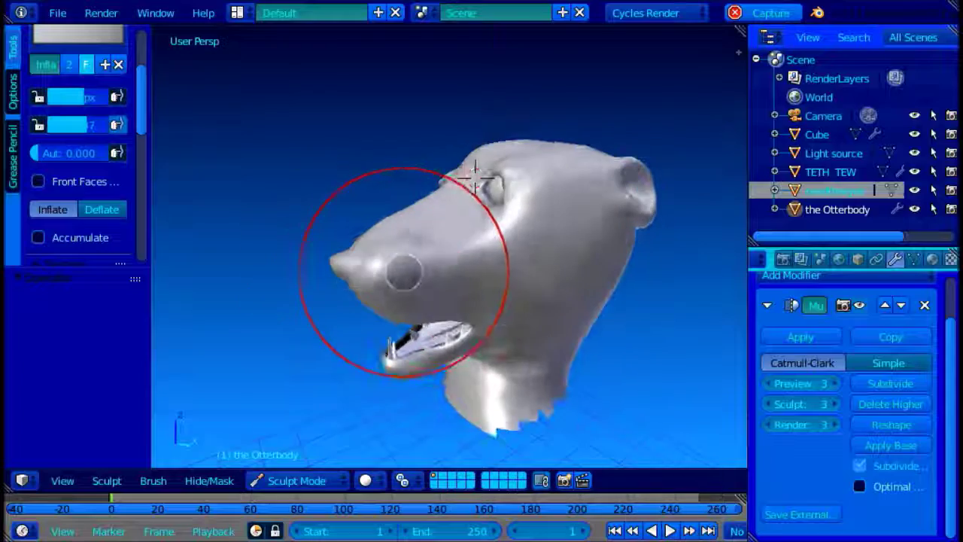
scroll(465, 272, down, 2)
scroll(505, 282, up, 3)
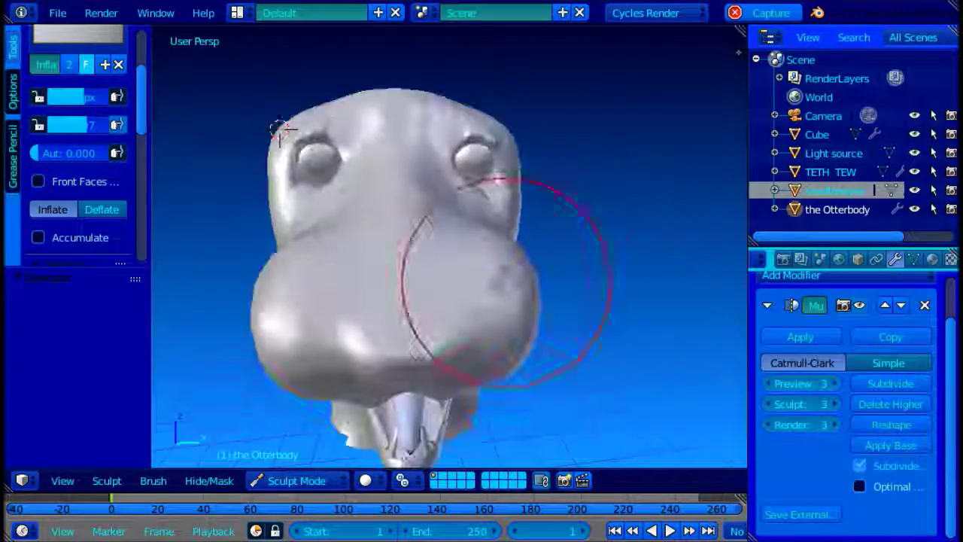
mouse_move(490, 271)
middle_down()
mouse_move(385, 283)
mouse_move(554, 281)
mouse_move(472, 264)
mouse_move(401, 268)
middle_up()
scroll(555, 281, down, 4)
scroll(479, 231, up, 3)
Step: Smooth the side of the muzzle below the eye with the Smooth brush
click(78, 35)
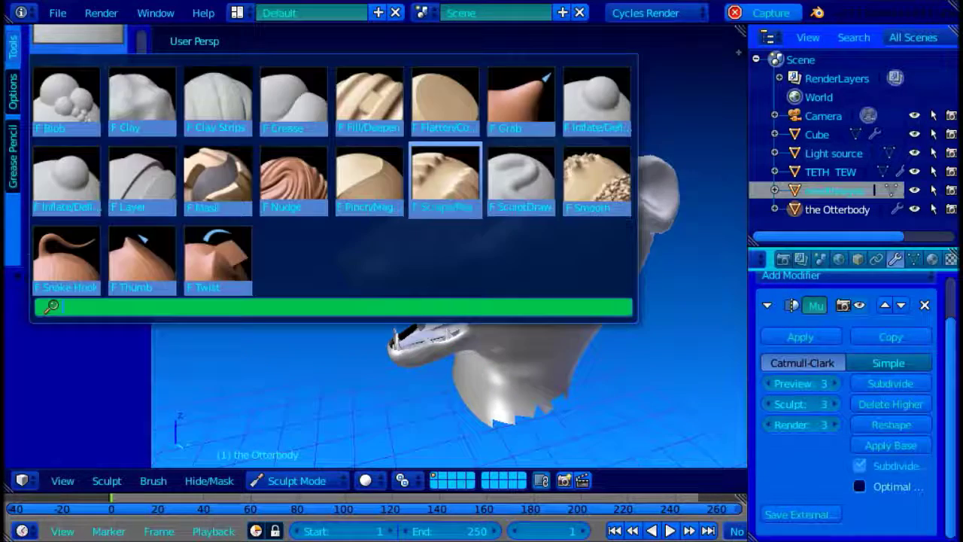
click(599, 173)
scroll(128, 166, up, 3)
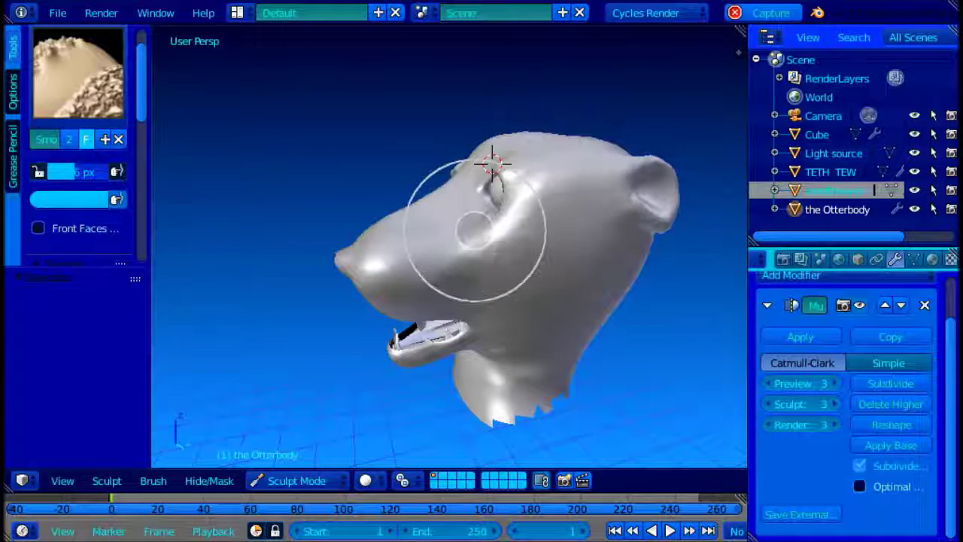
Step: Carve into the face below the eye using the SculptDraw brush set to Subtract
click(62, 67)
click(521, 254)
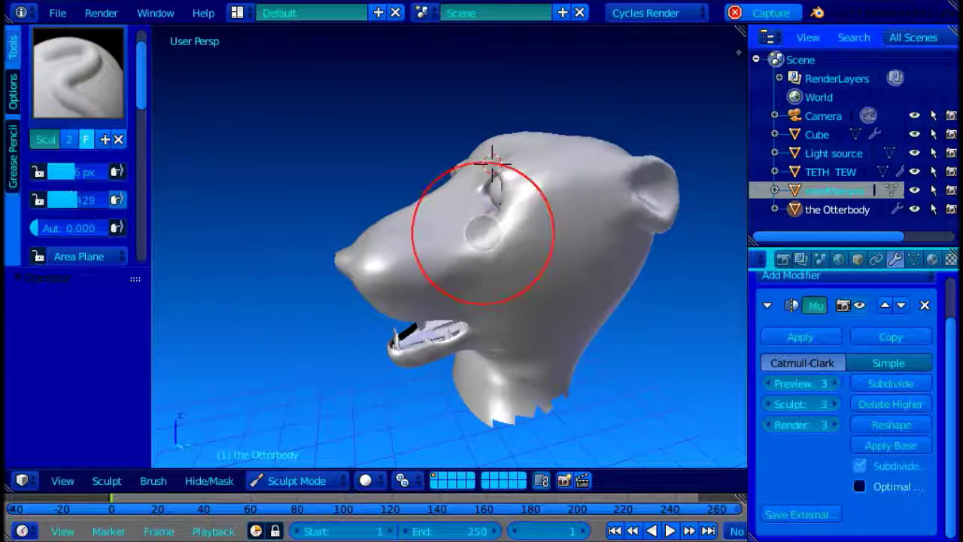
scroll(91, 215, down, 8)
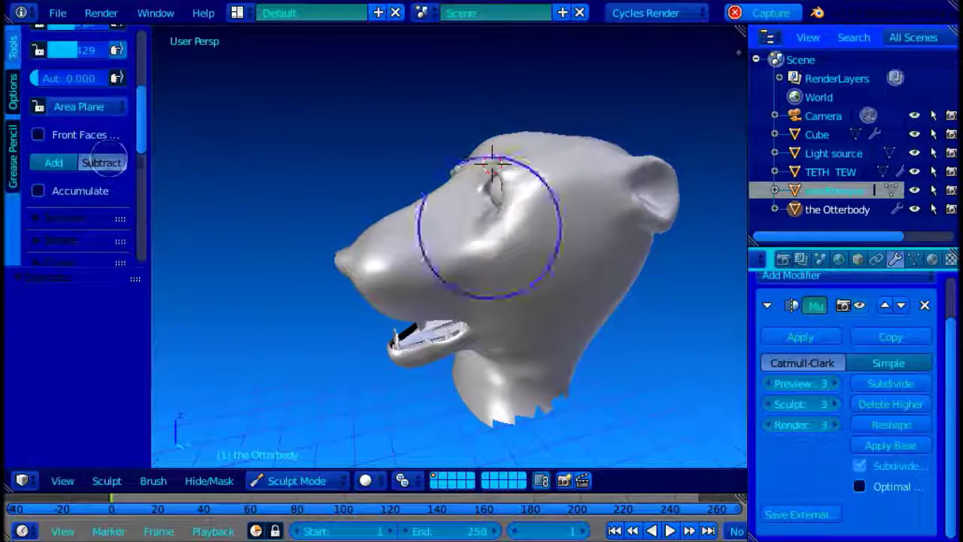
mouse_move(435, 227)
middle_down()
mouse_move(681, 233)
mouse_move(510, 241)
mouse_move(421, 230)
middle_up()
scroll(670, 233, up, 3)
scroll(413, 226, up, 2)
scroll(88, 133, up, 4)
mouse_move(602, 181)
mouse_down()
mouse_move(604, 195)
mouse_move(662, 187)
mouse_move(627, 211)
mouse_up()
Step: Examine the shape of the carved head from the front and the sides
scroll(581, 180, down, 2)
mouse_move(582, 180)
middle_down()
mouse_move(500, 160)
mouse_move(514, 176)
middle_up()
scroll(553, 215, down, 2)
scroll(554, 226, down, 2)
middle_drag(554, 226, 775, 207)
scroll(523, 258, down, 3)
middle_drag(523, 260, 455, 241)
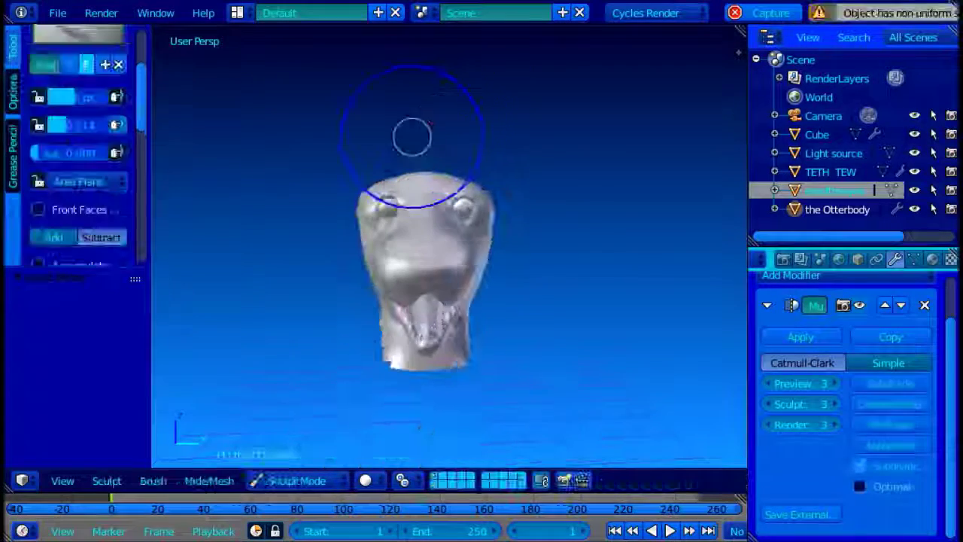
scroll(409, 136, up, 3)
scroll(101, 172, down, 6)
scroll(83, 151, up, 5)
Step: Smooth the inflated muzzle and the carved areas beneath the eyes with the Smooth brush
click(75, 98)
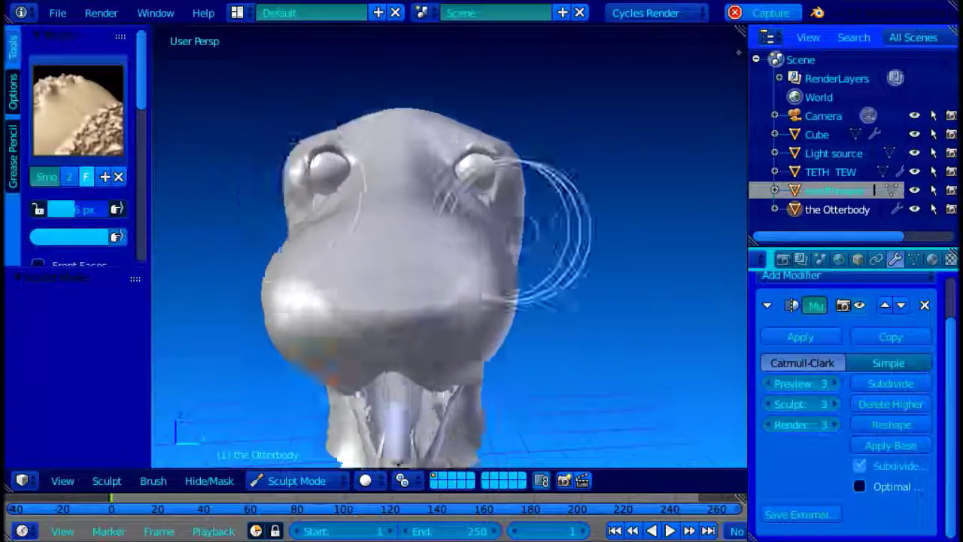
middle_drag(519, 230, 494, 181)
scroll(527, 207, down, 4)
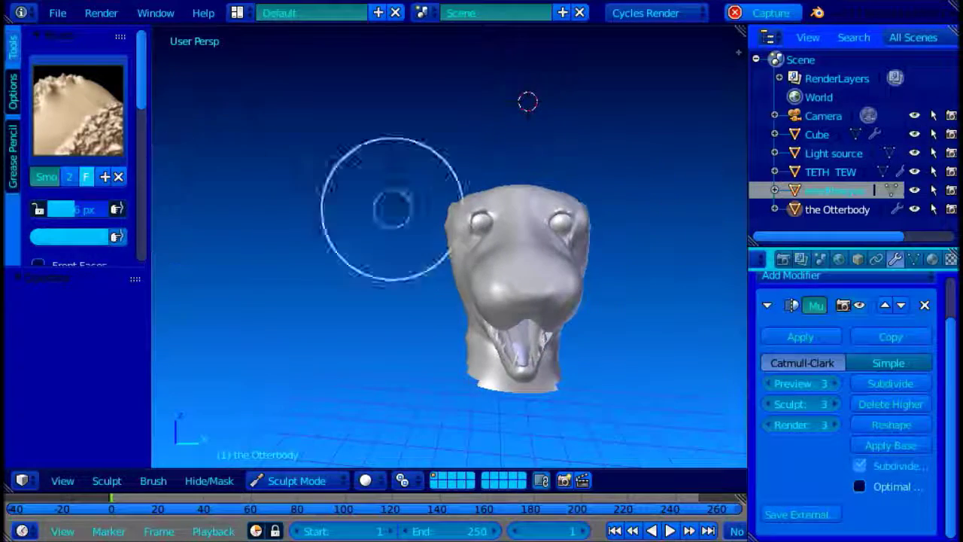
middle_drag(574, 235, 516, 264)
scroll(515, 264, up, 5)
middle_drag(415, 238, 584, 235)
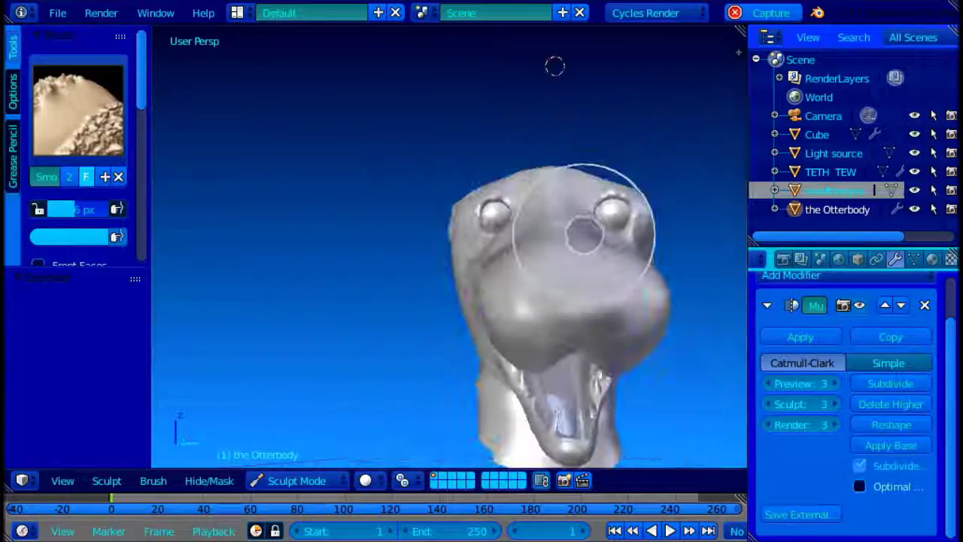
Step: Check the smoothed head from several angles, including with the painted eye colours displayed
scroll(489, 244, up, 4)
middle_drag(465, 241, 540, 234)
scroll(623, 241, down, 3)
middle_drag(622, 240, 464, 254)
scroll(552, 301, up, 2)
scroll(552, 301, down, 5)
mouse_move(552, 301)
middle_down()
mouse_move(697, 261)
mouse_move(636, 286)
mouse_move(539, 180)
middle_up()
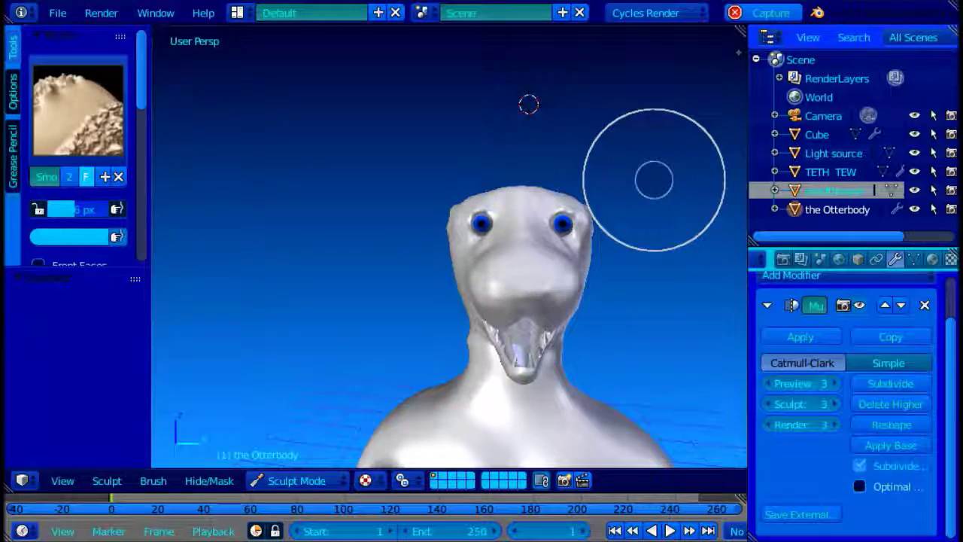
Step: Show all hidden parts of the body, clear its sculpt mask and choose the SculptDraw brush
scroll(653, 180, up, 1)
click(393, 417)
click(210, 481)
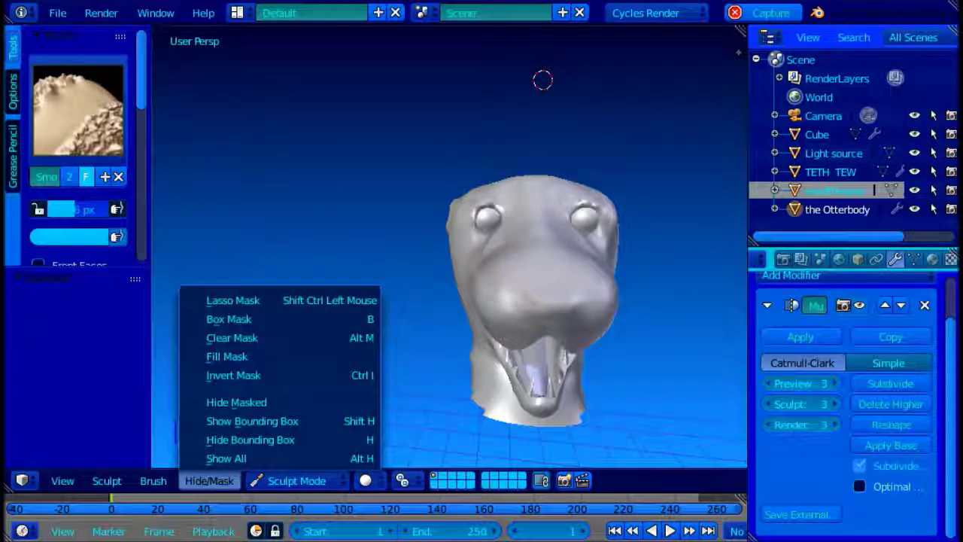
click(222, 456)
shift+scroll(529, 283, down, 6)
click(210, 480)
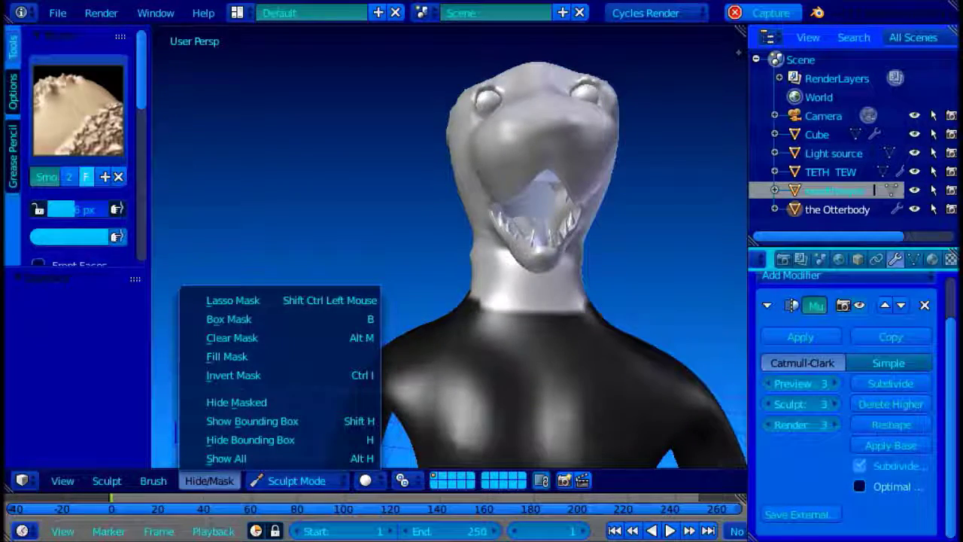
click(231, 337)
middle_drag(232, 324, 211, 278)
click(82, 109)
click(519, 293)
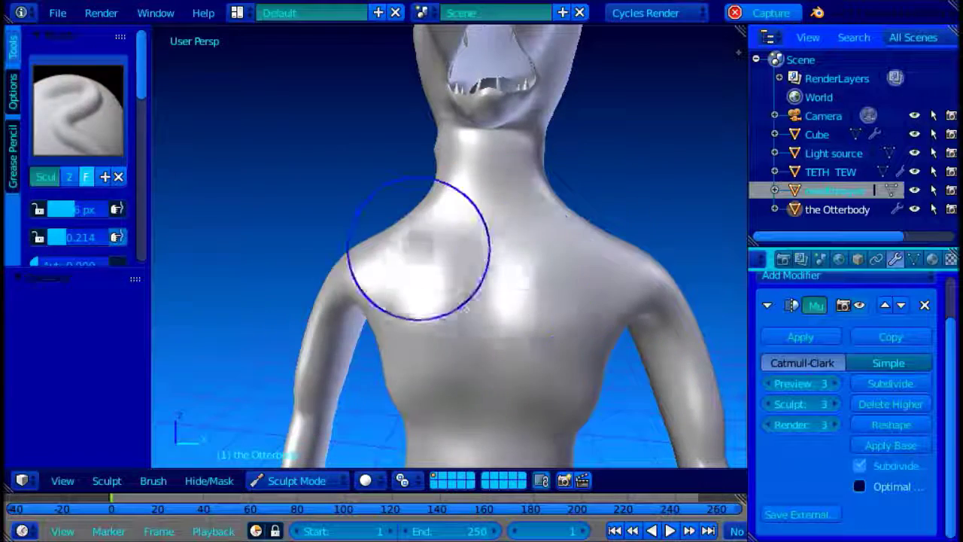
Step: Return the body to Object Mode and turn off its Multires modifier's display in the viewport
scroll(641, 43, down, 4)
click(297, 480)
click(296, 458)
shift+scroll(450, 246, down, 4)
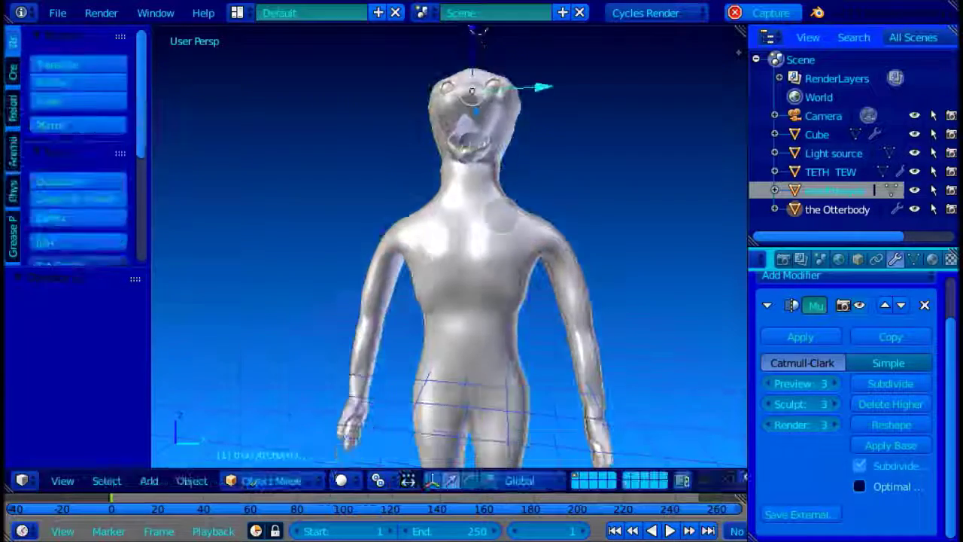
middle_drag(455, 252, 582, 219)
click(858, 305)
Step: Add a cube mesh at the 3D cursor by the body's upper legs
scroll(339, 301, up, 3)
shift+middle_drag(338, 331, 421, 216)
scroll(334, 234, up, 3)
key(Tab)
scroll(356, 236, down, 5)
key(Tab)
middle_drag(418, 179, 389, 315)
scroll(389, 315, up, 3)
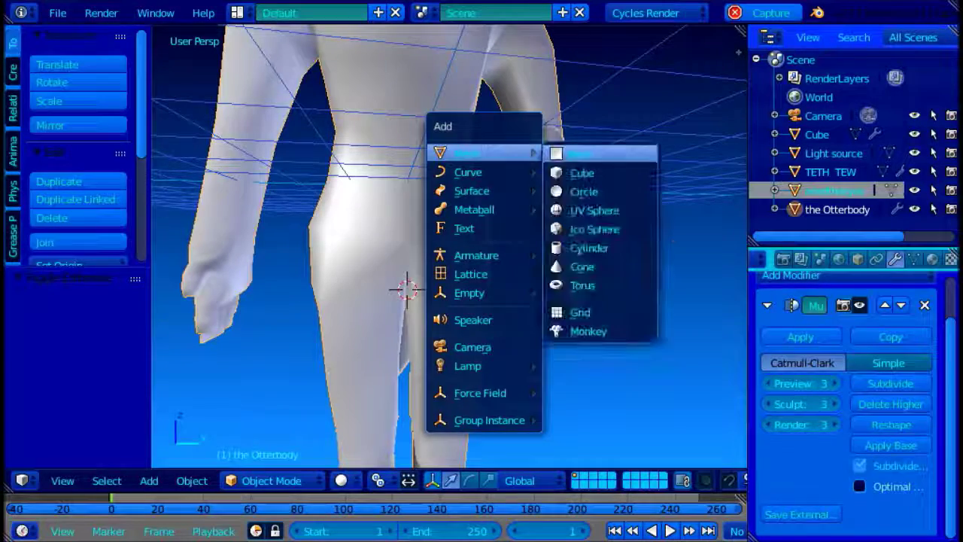
mouse_move(481, 154)
click(568, 172)
Step: Cut a vertical edge loop through the centre of the cube in Edit Mode
scroll(519, 170, down, 1)
middle_drag(512, 170, 281, 263)
key(Tab)
key(ctrl+r)
click(399, 245)
right_click(410, 245)
Step: Delete one half of the cube in wireframe view and add an X-axis Mirror modifier to it
mouse_move(433, 267)
middle_down()
mouse_move(438, 312)
mouse_move(427, 253)
middle_up()
key(z)
key(ctrl+Tab)
click(426, 253)
key(c)
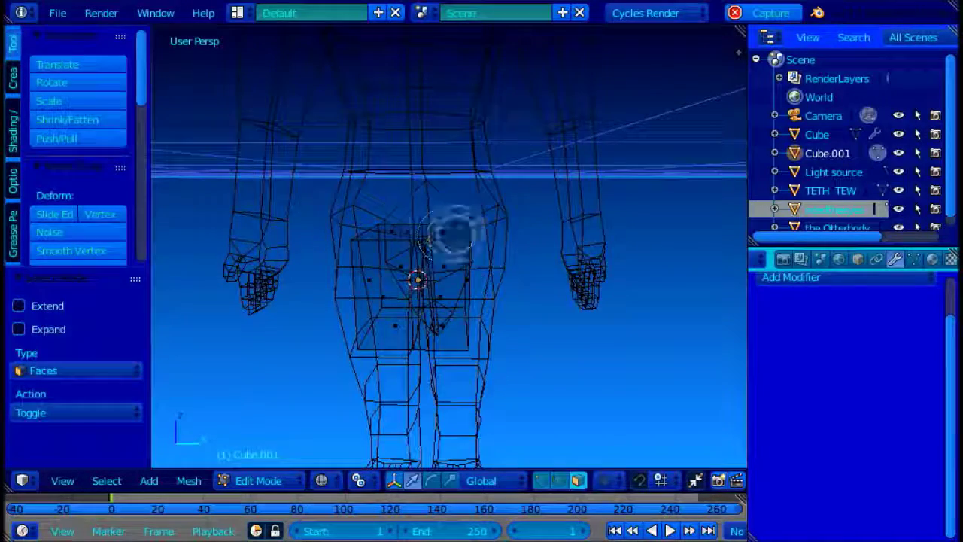
click(381, 259)
click(835, 280)
click(561, 94)
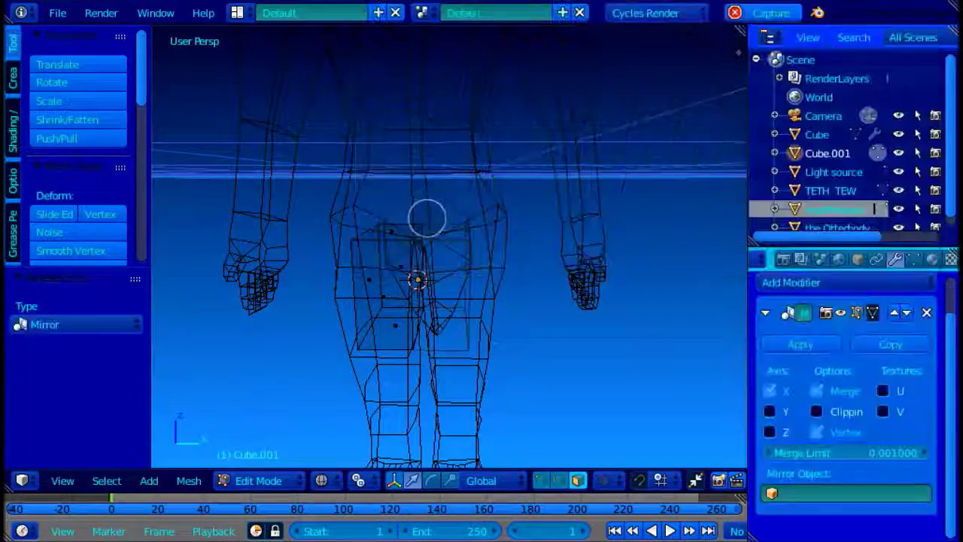
Step: Move the remaining half cube sideways to the hand in solid view and change the mesh selection mode
key(z)
middle_drag(463, 226, 406, 286)
scroll(410, 280, up, 2)
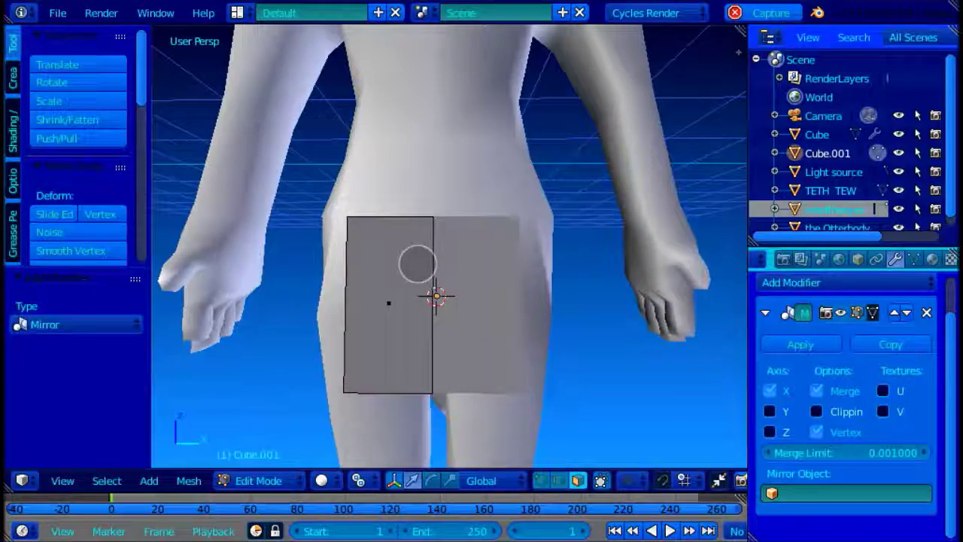
mouse_move(399, 295)
mouse_down()
mouse_move(281, 311)
mouse_move(252, 305)
mouse_up()
key(ctrl+Tab)
click(224, 223)
Step: Select the half cube's unwanted edge loops in wireframe view and delete them, leaving a flat nail plane
mouse_move(324, 244)
middle_down()
mouse_move(426, 266)
mouse_move(410, 275)
middle_up()
key(z)
key(a)
alt+right_click(340, 402)
alt+shift+right_click(310, 320)
middle_drag(310, 312, 324, 299)
key(x)
click(305, 273)
Step: Scale the nail plane to 0.154 and move it onto the fingertip
key(z)
scroll(445, 230, up, 4)
mouse_move(444, 230)
middle_down()
mouse_move(464, 219)
mouse_move(376, 229)
mouse_move(380, 105)
middle_up()
key(ctrl+Tab)
click(377, 247)
right_click(377, 252)
key(s)
click(364, 148)
drag(325, 87, 320, 110)
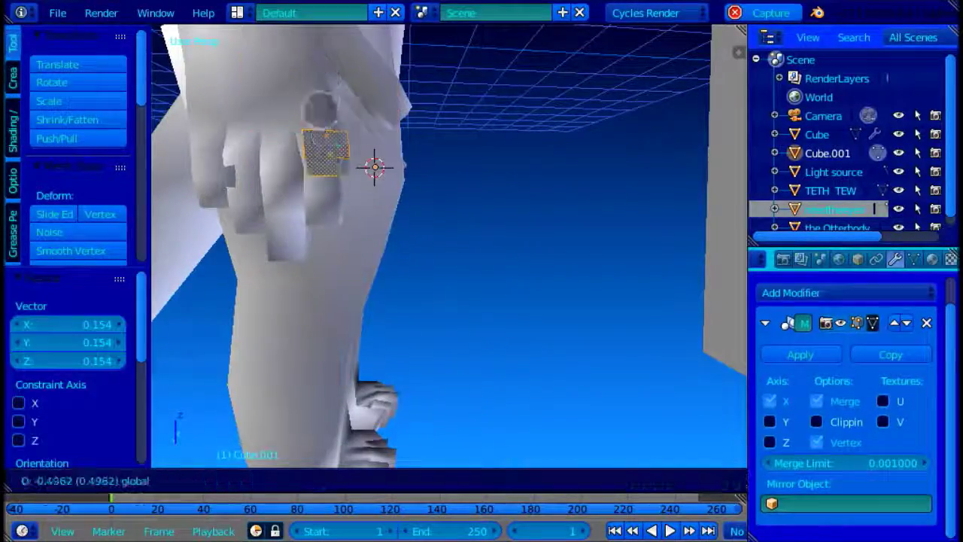
drag(330, 185, 329, 195)
drag(253, 228, 245, 228)
Step: Leave the nail mesh, select the body and turn its Multires modifier's viewport display back on
key(Tab)
right_click(331, 300)
click(858, 325)
Step: Try to delete the face at the fingertip behind the nail plane from the body mesh
scroll(339, 180, up, 4)
middle_drag(339, 179, 595, 271)
key(Tab)
right_click(599, 329)
scroll(599, 329, down, 2)
middle_drag(600, 328, 472, 186)
key(x)
click(532, 293)
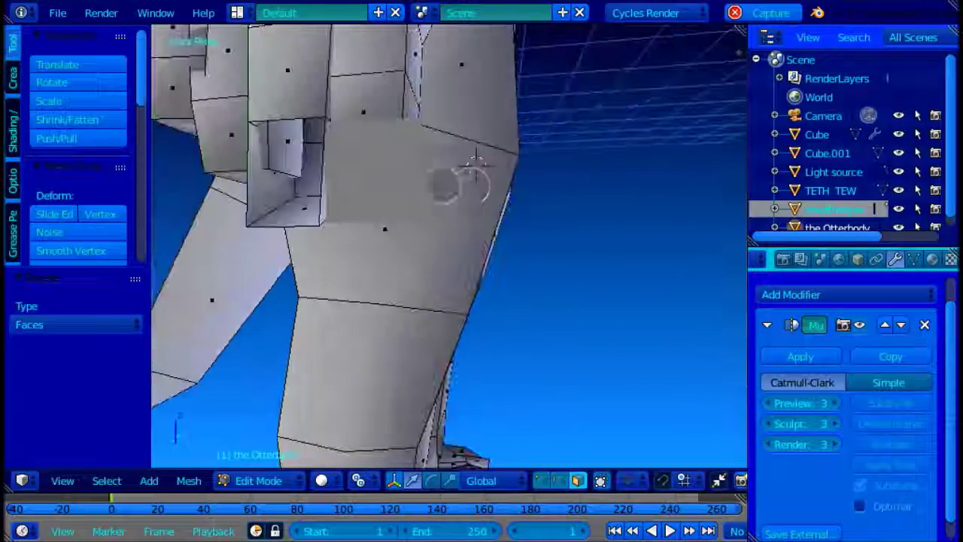
middle_drag(319, 185, 384, 121)
scroll(389, 166, up, 4)
scroll(388, 170, down, 9)
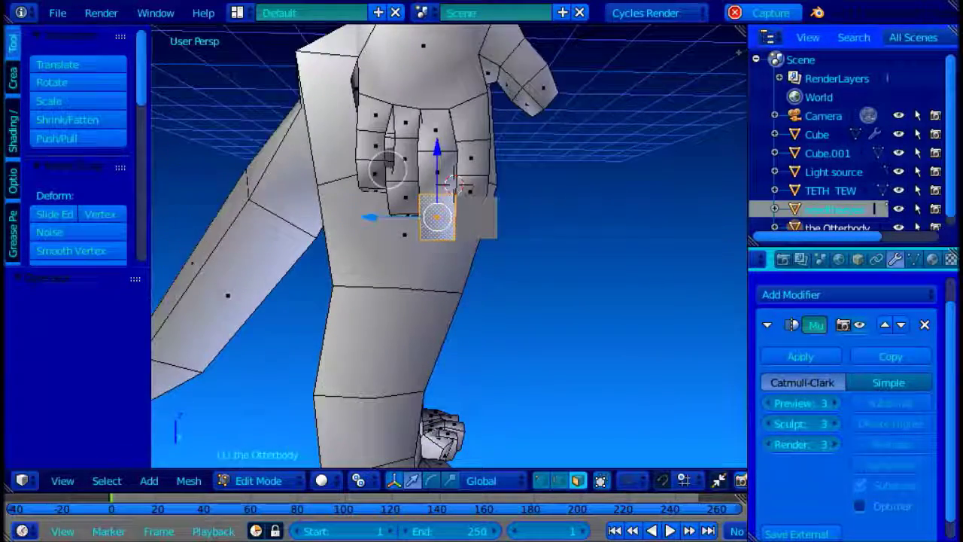
Step: Switch the body to Sculpt Mode, frame the fingers and choose the Smooth brush
click(269, 417)
scroll(432, 151, up, 9)
shift+middle_drag(431, 151, 434, 352)
click(78, 110)
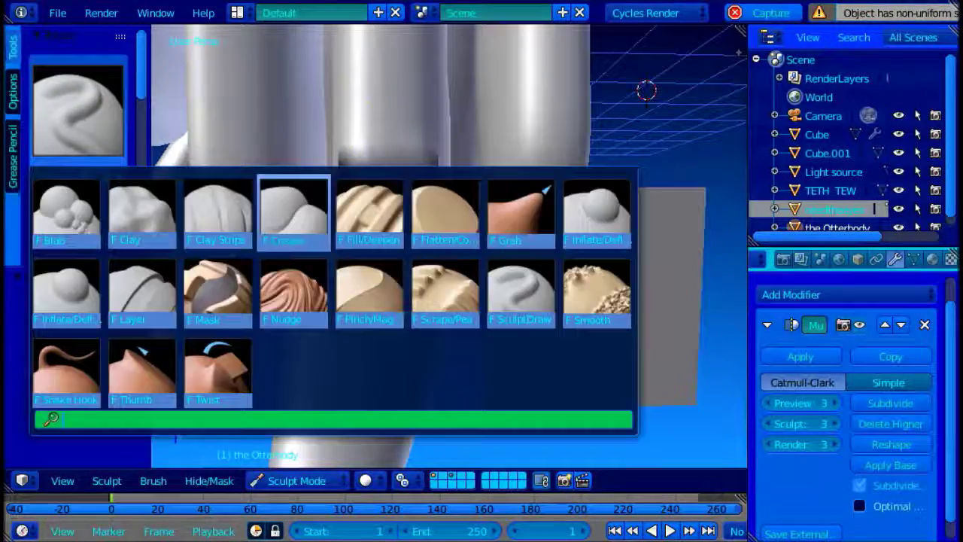
click(595, 282)
Step: Smooth the recess and the spikes around the damaged fingertip with the Smooth brush
middle_drag(459, 251, 480, 372)
scroll(444, 268, up, 7)
middle_drag(524, 278, 488, 182)
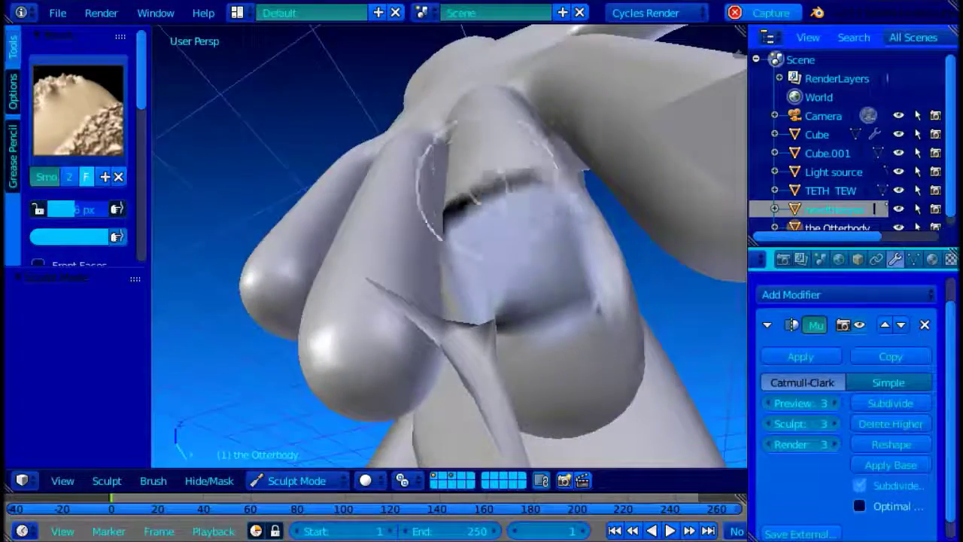
middle_drag(488, 146, 406, 356)
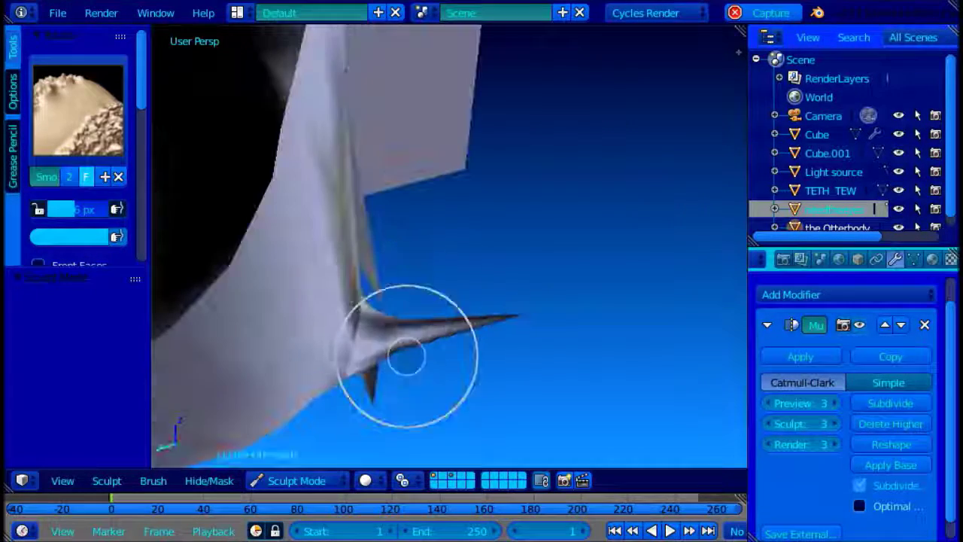
mouse_move(479, 333)
middle_down()
mouse_move(382, 365)
mouse_move(395, 268)
middle_up()
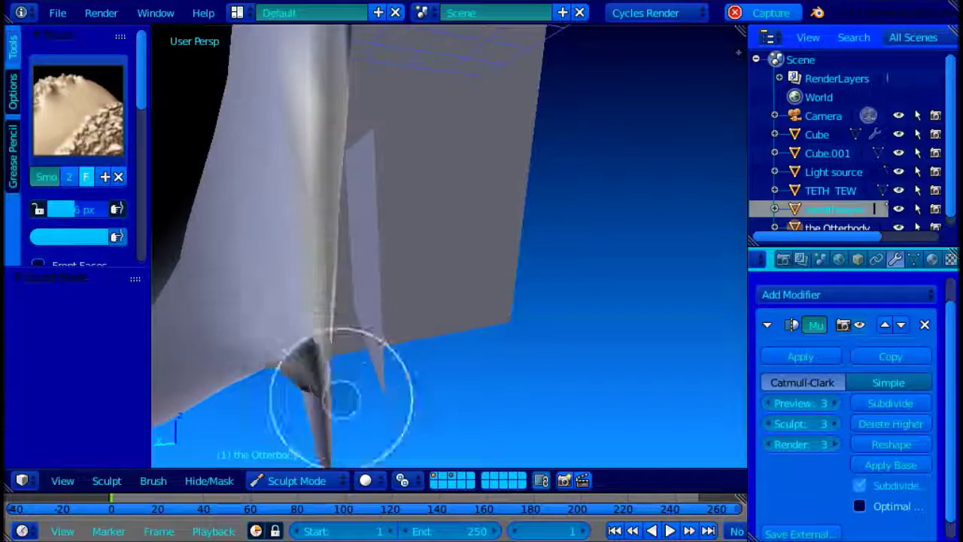
middle_drag(343, 399, 314, 256)
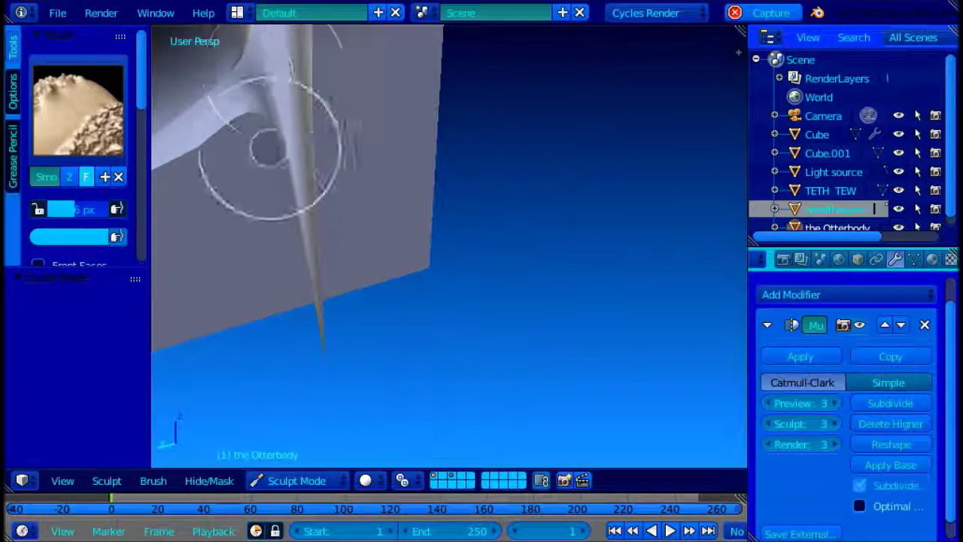
mouse_move(335, 139)
middle_down()
mouse_move(419, 103)
mouse_move(501, 189)
mouse_move(492, 208)
mouse_move(496, 98)
mouse_move(494, 118)
mouse_move(376, 146)
mouse_move(386, 204)
mouse_move(333, 311)
mouse_move(392, 304)
middle_up()
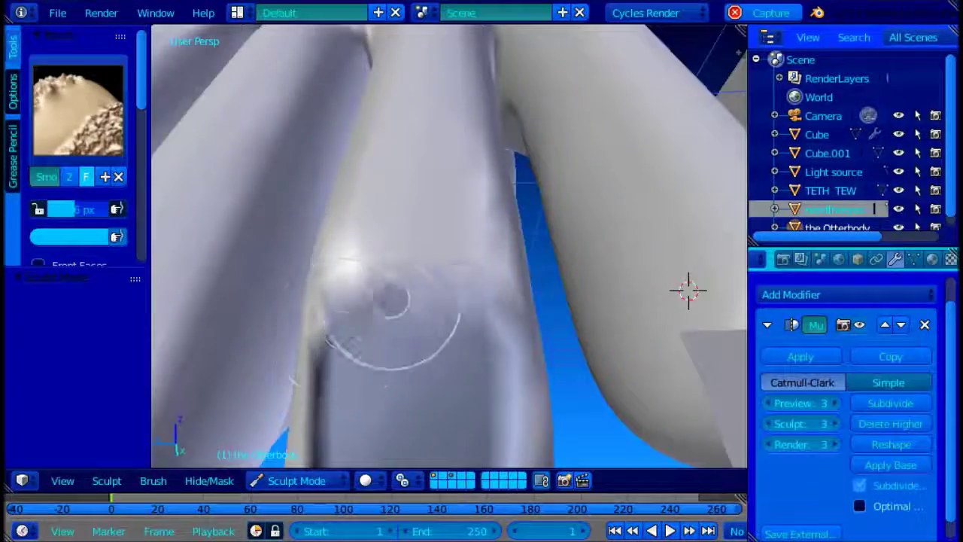
mouse_move(329, 399)
middle_down()
mouse_move(361, 219)
mouse_move(522, 189)
mouse_move(497, 268)
middle_up()
Step: Work over the rim of the fingertip recess with the Flatten/Contrast brush
shift+drag(478, 265, 424, 202)
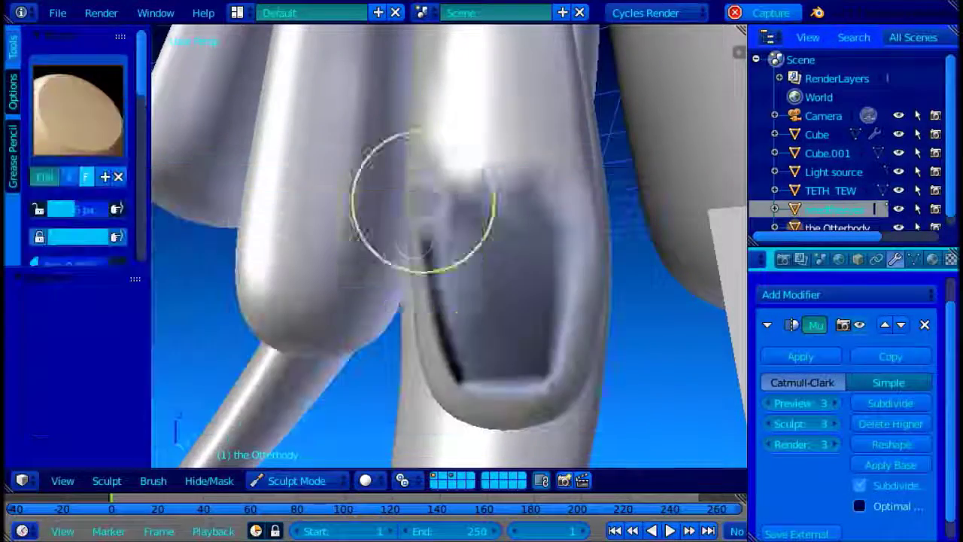
mouse_move(481, 218)
middle_down()
mouse_move(436, 71)
mouse_move(378, 129)
mouse_move(361, 108)
mouse_move(229, 209)
mouse_move(479, 316)
mouse_move(488, 246)
middle_up()
scroll(487, 245, down, 3)
key(shift+z)
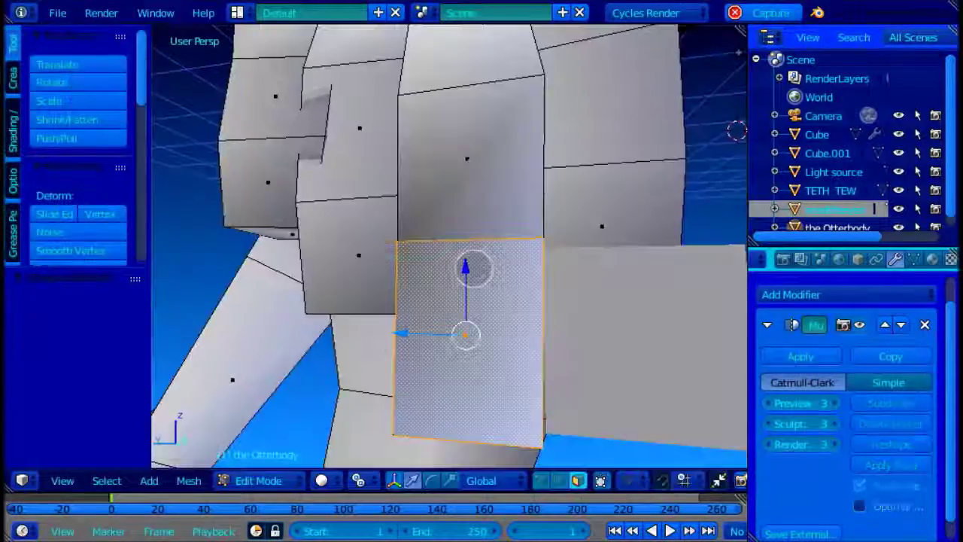
Step: Switch to edge selection and delete the selected geometry at the fingertip
key(ctrl+Tab)
click(344, 223)
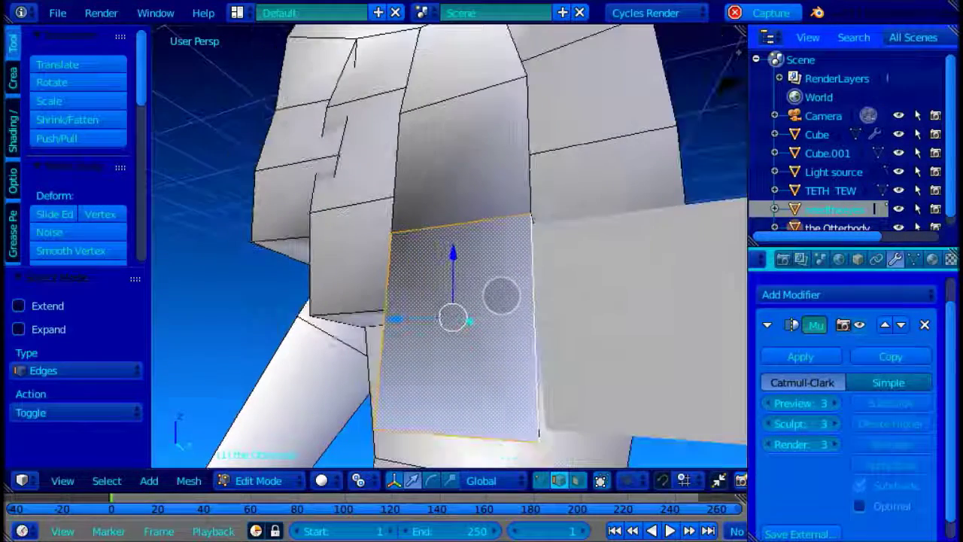
key(x)
click(480, 293)
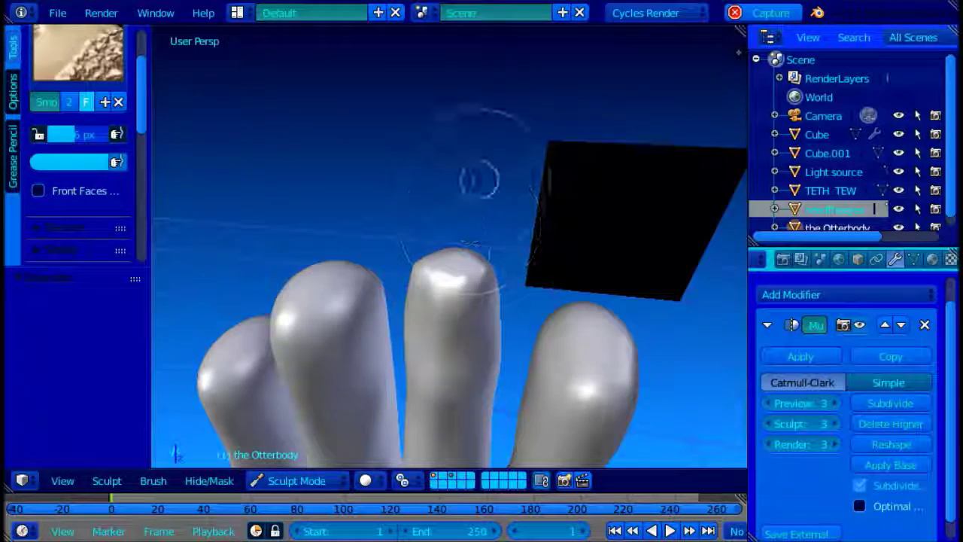
Step: Choose the Smooth brush for the fingertips and clear the sculpt mask on the nail object
click(78, 51)
click(593, 209)
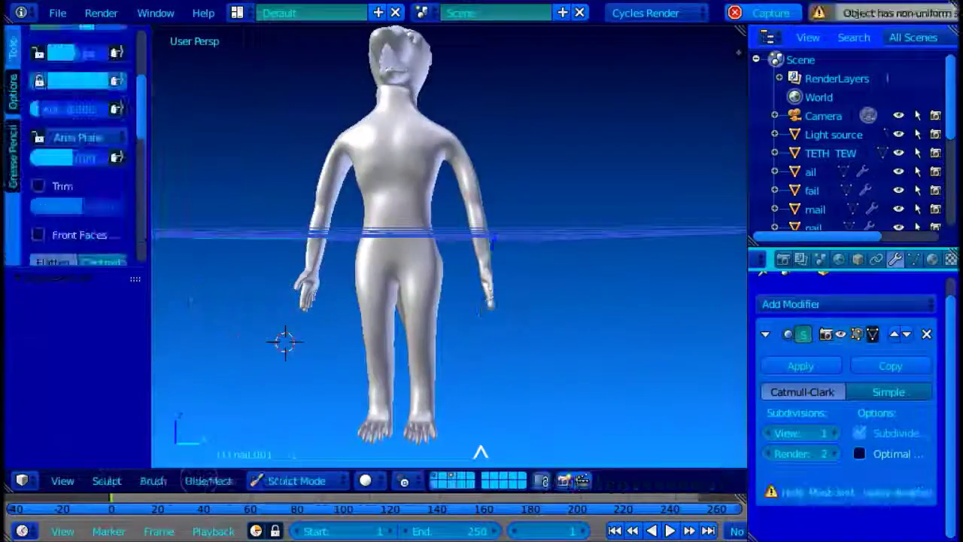
click(209, 480)
click(225, 337)
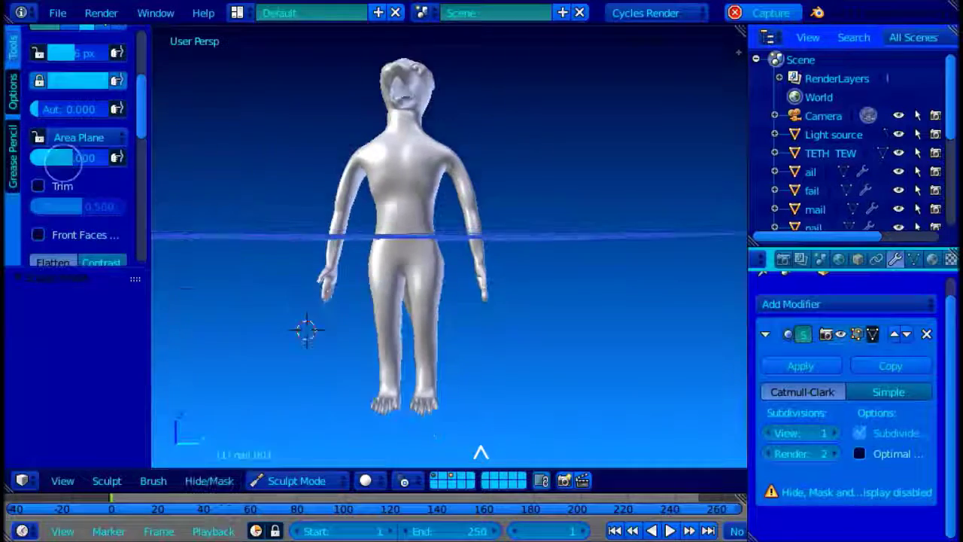
Step: Look through the sculpt brush options down to the mirror symmetry settings and view the whole body
scroll(79, 150, up, 5)
scroll(76, 167, down, 12)
scroll(258, 156, up, 3)
scroll(265, 155, up, 2)
middle_drag(264, 156, 308, 211)
scroll(243, 204, down, 3)
middle_drag(243, 204, 459, 143)
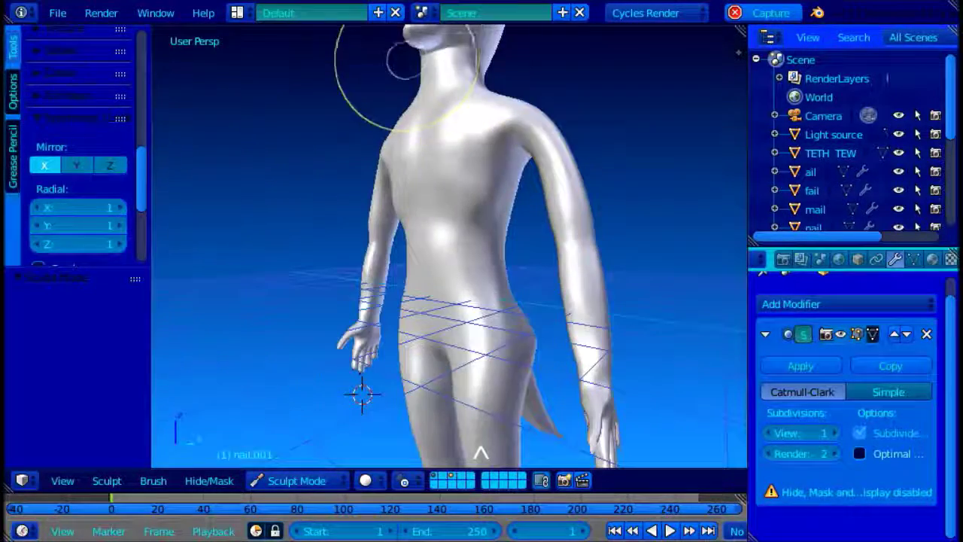
Step: Leave Sculpt Mode on the nail, select the otter body and enter Sculpt Mode on it
key(shift+t)
key(Tab)
click(259, 481)
click(264, 456)
right_click(425, 324)
key(Tab)
click(256, 480)
click(270, 418)
Step: Set the Flatten/Contrast brush radius to 31 px and work on the chest
scroll(498, 178, up, 1)
middle_drag(497, 179, 282, 82)
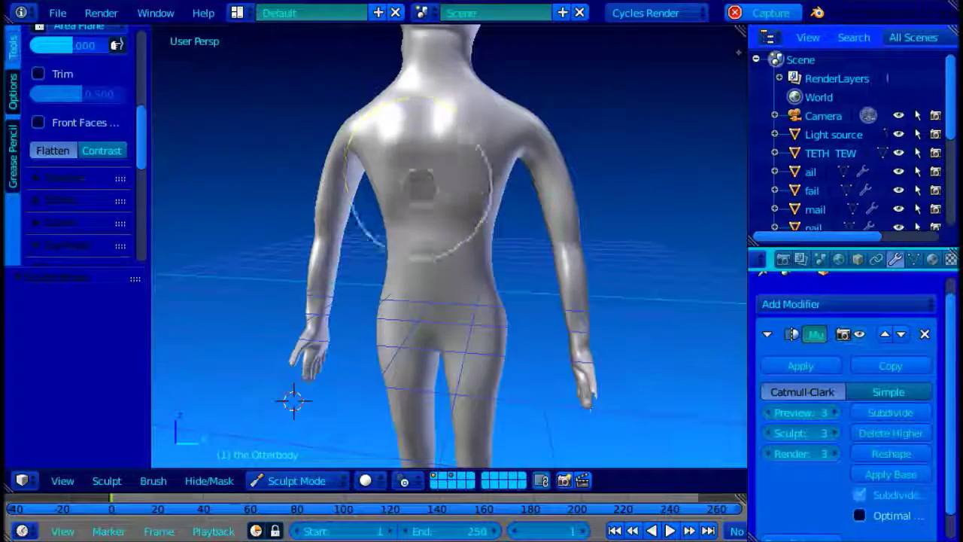
scroll(87, 124, up, 5)
drag(90, 128, 63, 127)
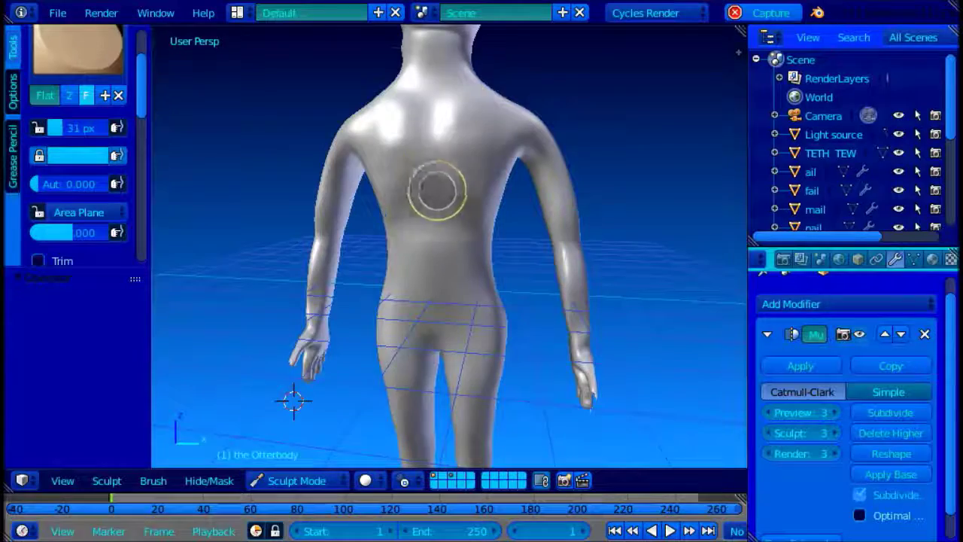
scroll(402, 75, up, 2)
middle_drag(402, 75, 391, 222)
mouse_move(285, 422)
middle_down()
mouse_move(404, 247)
mouse_move(442, 248)
middle_up()
Step: Smooth the chest and shoulders with the Smooth brush, and switch to the Inflate brush for the torso
key(s)
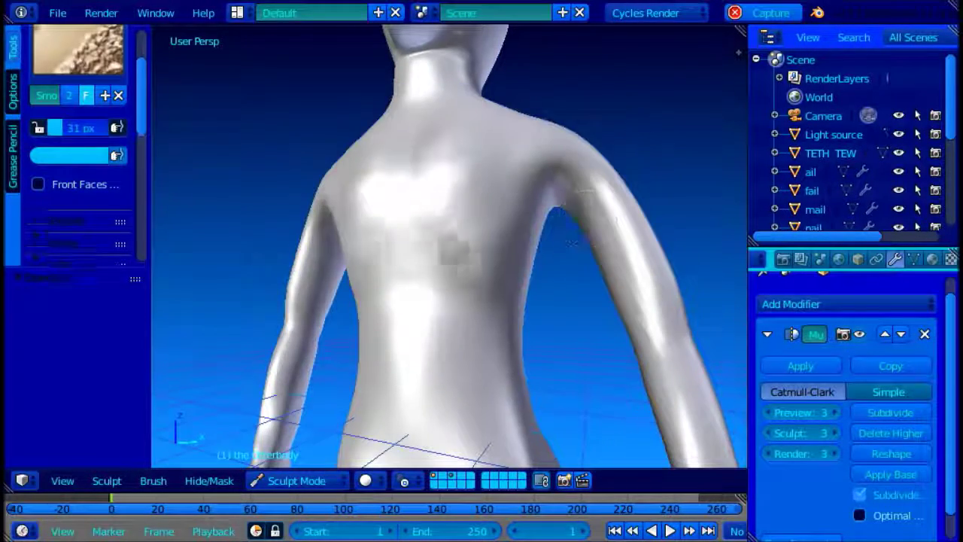
scroll(479, 207, down, 5)
scroll(451, 216, up, 4)
mouse_move(266, 206)
middle_down()
mouse_move(323, 225)
mouse_move(366, 262)
mouse_move(423, 251)
middle_up()
key(i)
scroll(362, 261, down, 3)
mouse_move(407, 160)
middle_down()
mouse_move(226, 131)
mouse_move(421, 228)
mouse_move(514, 215)
mouse_move(335, 211)
middle_up()
Step: Open the body mesh in Edit Mode, switch to face selection and select a single chest face
key(Tab)
key(a)
click(106, 480)
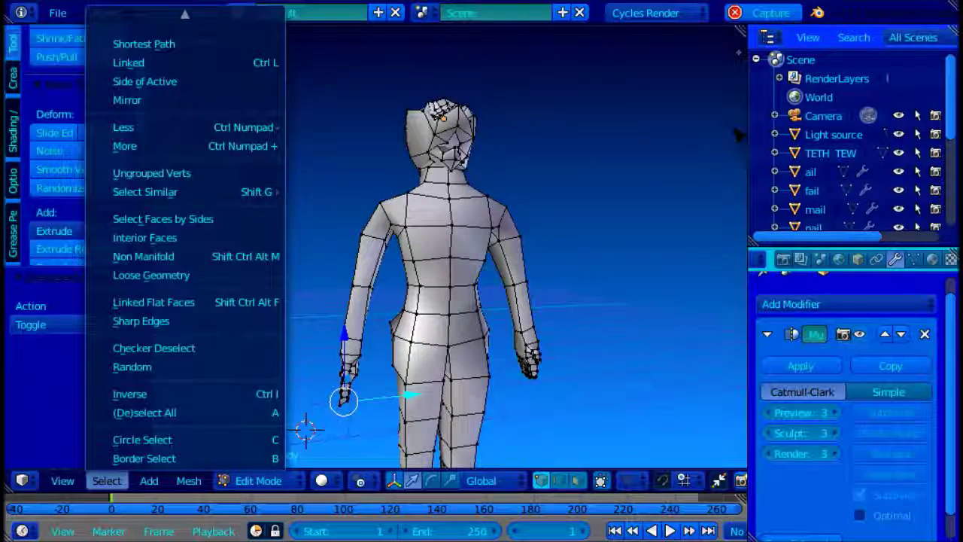
mouse_move(175, 191)
click(323, 271)
click(577, 480)
right_click(430, 243)
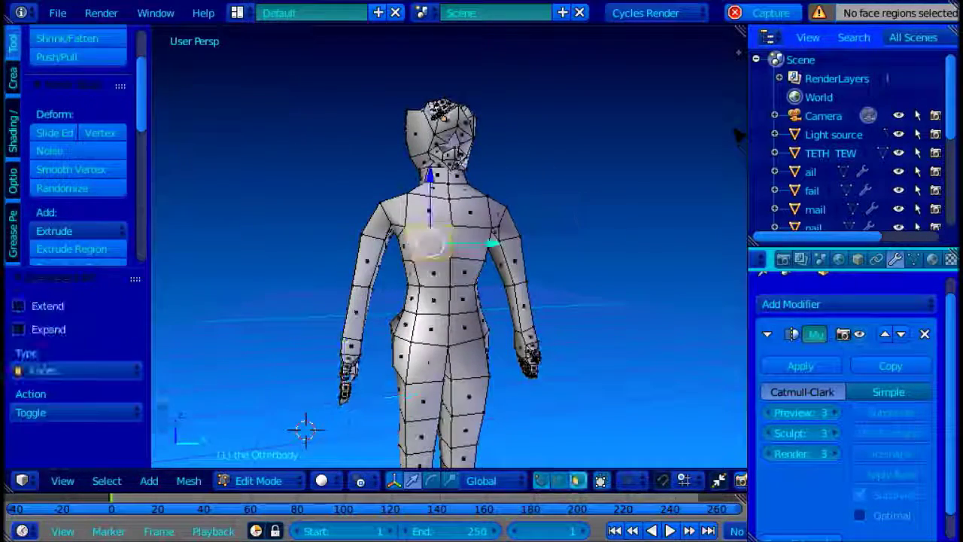
Step: Try to extend the chest face selection by similar Face Regions and by Side of Active
click(106, 480)
mouse_move(181, 210)
click(331, 380)
click(106, 480)
click(209, 148)
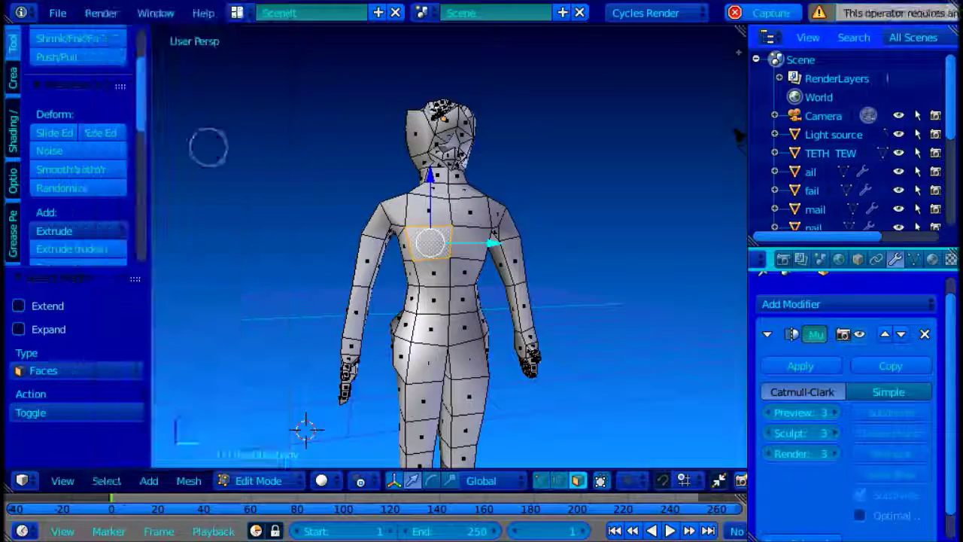
Step: Enlarge the message log and select all faces similar in Area to an upper chest face, with Equal comparison and threshold 0.01
middle_drag(886, 13, 648, 13)
drag(646, 25, 646, 65)
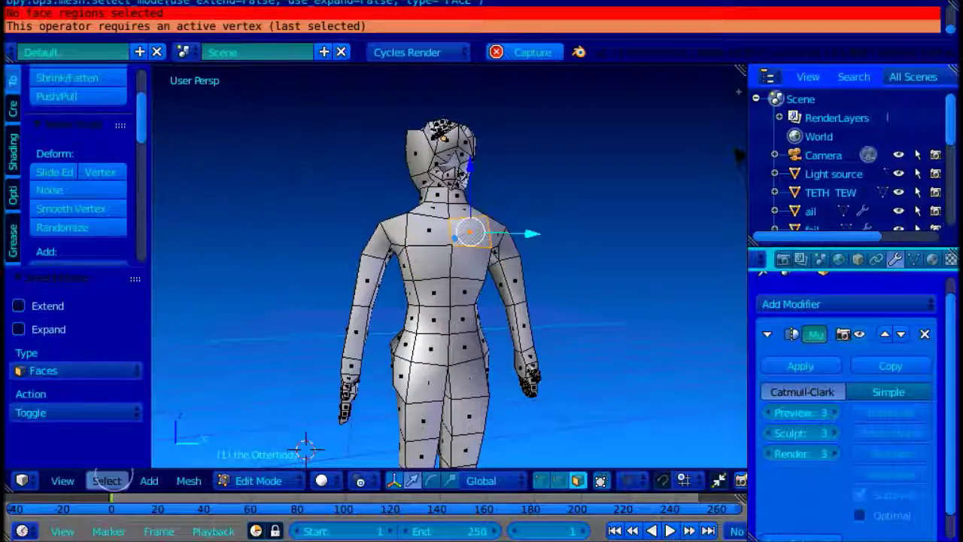
click(106, 480)
mouse_move(145, 255)
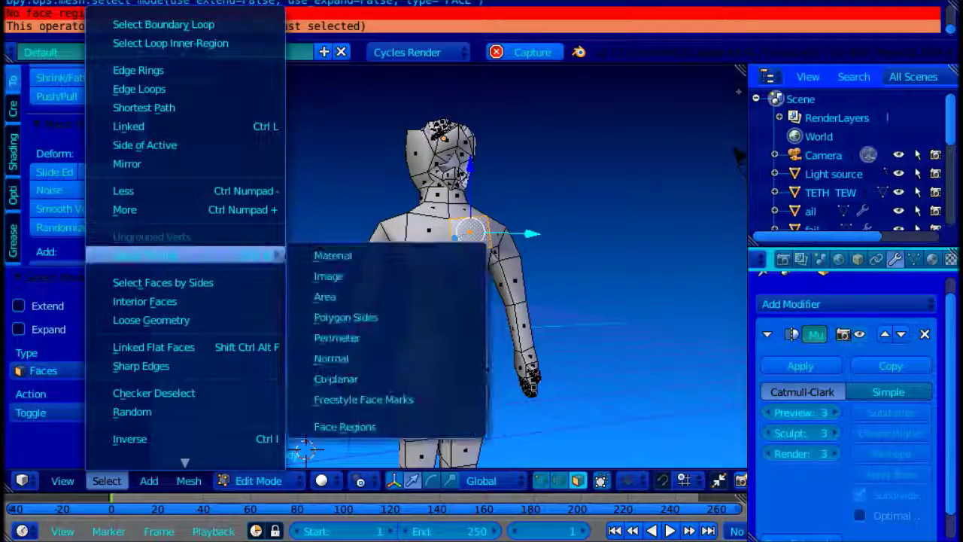
click(316, 295)
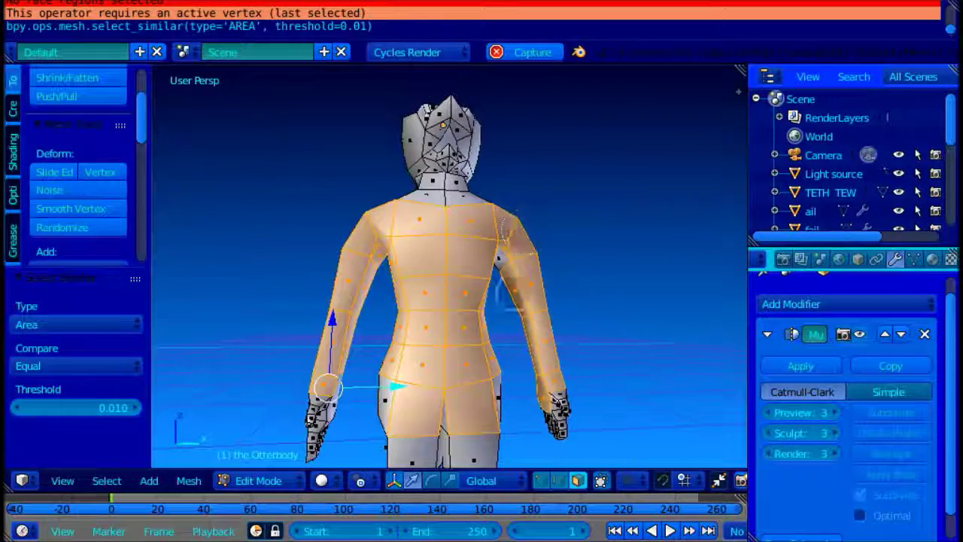
middle_drag(376, 295, 539, 285)
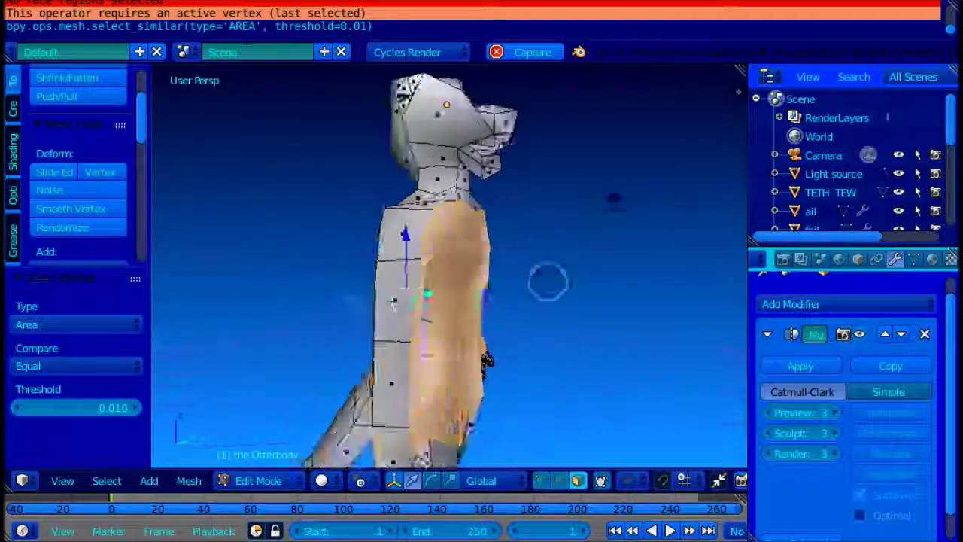
Step: Try to shift the area-matched torso faces along the global Y axis, and undo the last move
mouse_move(472, 267)
middle_down()
mouse_move(567, 260)
mouse_move(501, 261)
mouse_move(567, 264)
mouse_move(377, 290)
middle_up()
scroll(568, 261, down, 3)
key(Tab)
key(Tab)
drag(391, 262, 415, 260)
middle_drag(416, 261, 360, 360)
drag(360, 359, 383, 360)
middle_drag(383, 359, 242, 243)
mouse_move(478, 276)
middle_down()
mouse_move(490, 288)
mouse_move(466, 258)
mouse_move(354, 243)
mouse_move(391, 223)
mouse_move(554, 336)
mouse_move(559, 303)
mouse_move(531, 253)
mouse_move(344, 326)
mouse_move(368, 374)
mouse_move(385, 346)
mouse_move(422, 323)
middle_up()
key(ctrl+z)
Step: Check the selected faces in wireframe, move them along the global Y axis and return the body to Sculpt Mode
scroll(466, 258, up, 4)
key(z)
key(z)
key(z)
key(z)
drag(506, 299, 507, 299)
mouse_move(507, 299)
middle_down()
mouse_move(348, 323)
mouse_move(443, 324)
mouse_move(351, 334)
mouse_move(556, 348)
middle_up()
key(z)
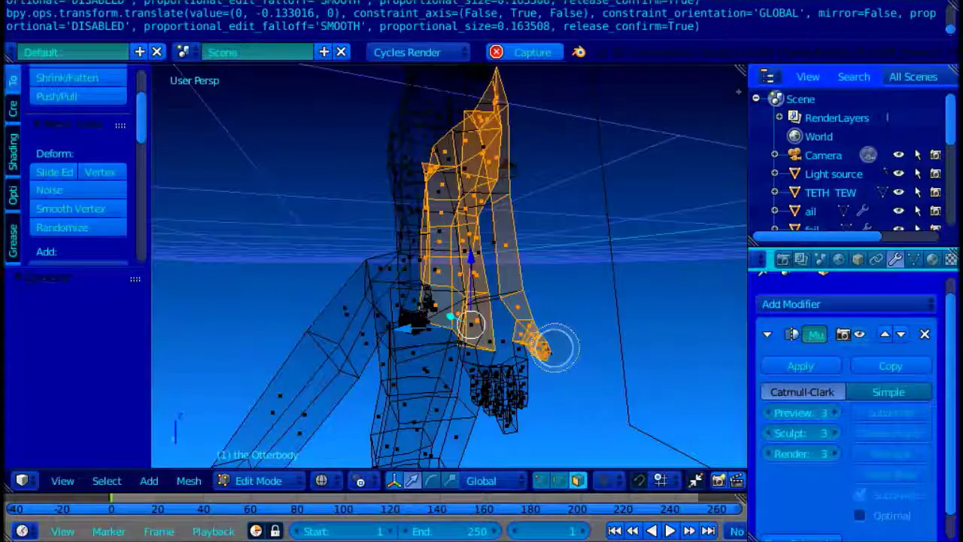
scroll(556, 348, down, 2)
key(z)
middle_drag(505, 254, 443, 278)
drag(391, 302, 352, 303)
key(Tab)
scroll(492, 221, down, 2)
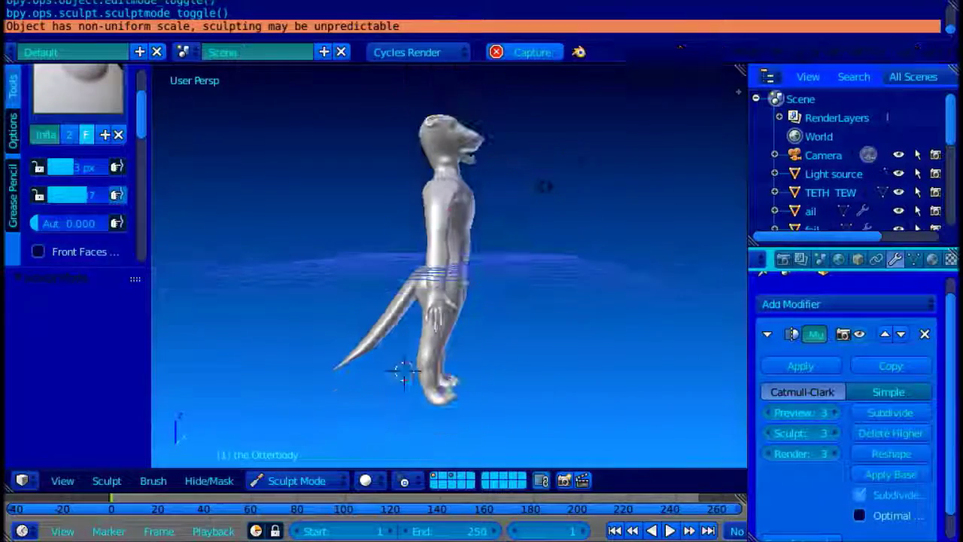
Step: Collapse the enlarged message log, nudge the selected torso faces slightly in Edit Mode and return to Sculpt Mode
drag(651, 65, 651, 25)
scroll(647, 181, up, 6)
scroll(647, 188, down, 6)
middle_drag(647, 188, 512, 241)
scroll(495, 217, down, 3)
key(Tab)
drag(524, 252, 516, 254)
mouse_move(515, 254)
middle_down()
mouse_move(511, 240)
mouse_move(275, 254)
middle_up()
key(Tab)
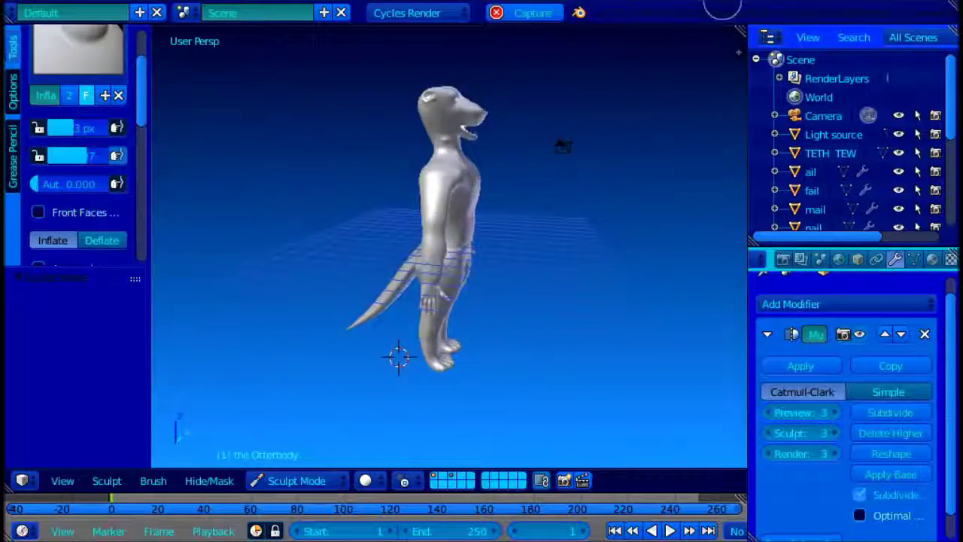
Step: Switch the sculpting brush from Inflate to Smooth for the torso and shoulders
scroll(462, 150, up, 4)
middle_drag(462, 151, 421, 154)
click(78, 52)
click(595, 208)
mouse_move(481, 225)
middle_down()
mouse_move(531, 232)
mouse_move(438, 217)
middle_up()
scroll(531, 233, down, 4)
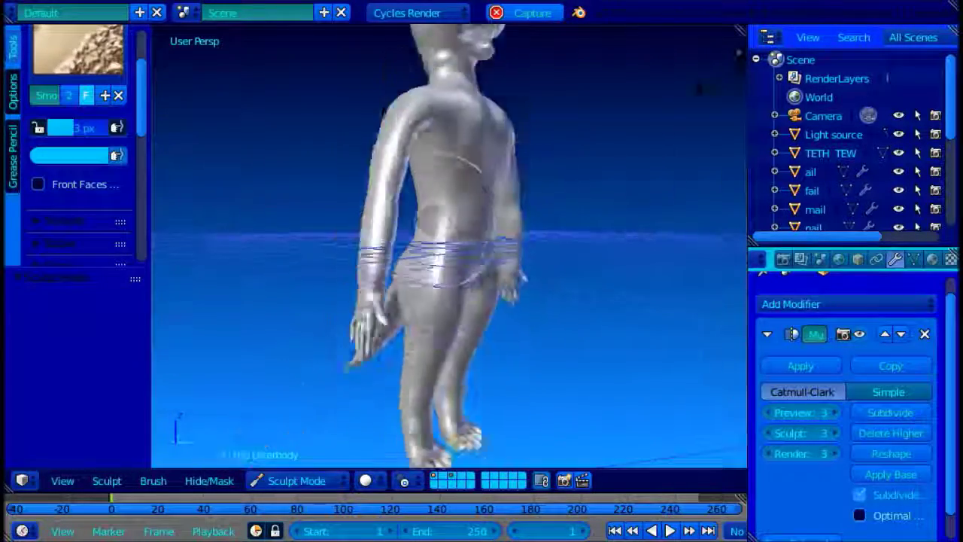
Step: Open the body mesh in Edit Mode and select the inner arm faces on both arms
middle_drag(361, 144, 421, 127)
scroll(422, 126, up, 2)
key(Tab)
right_click(365, 169)
shift+right_click(338, 239)
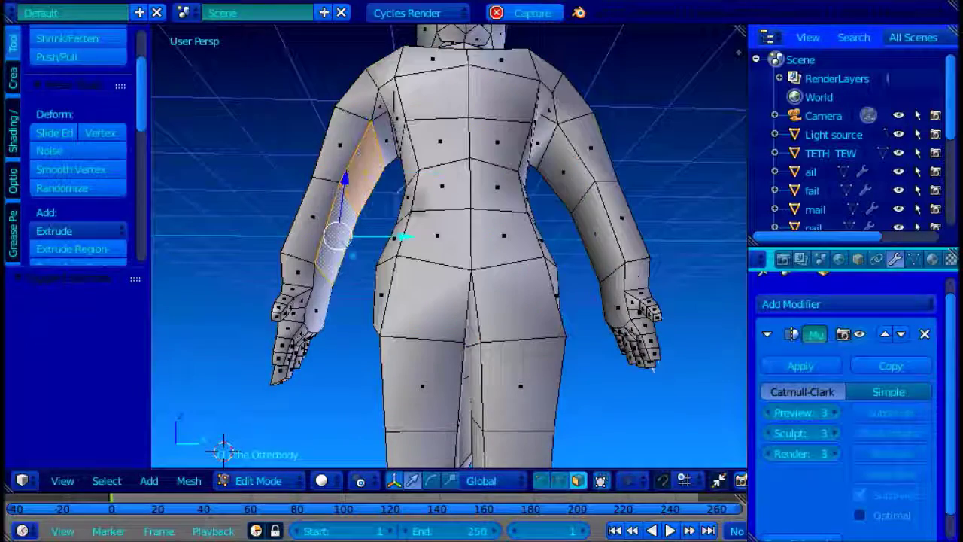
shift+right_click(588, 228)
Step: Try to scale the selected inner arm faces, and undo the scaling
key(z)
key(z)
key(s)
right_click(488, 252)
scroll(488, 251, down, 3)
middle_drag(489, 252, 502, 342)
key(s)
key(ctrl+z)
Step: Move the inner faces of one arm along X, and the matching faces of the other arm 0.165 along X
drag(614, 190, 597, 191)
right_click(382, 182)
shift+right_click(371, 241)
drag(442, 239, 444, 239)
scroll(444, 240, down, 2)
middle_drag(444, 240, 452, 169)
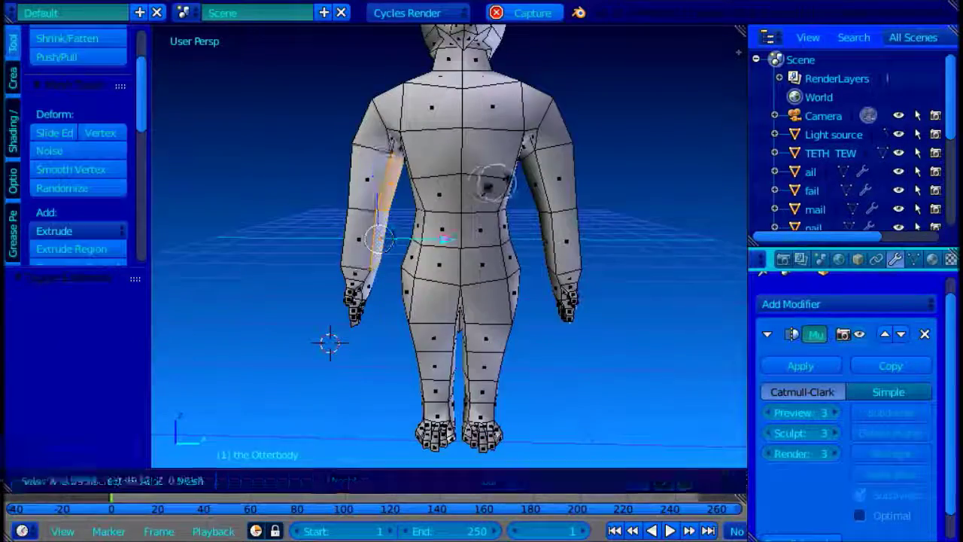
key(g)
key(x)
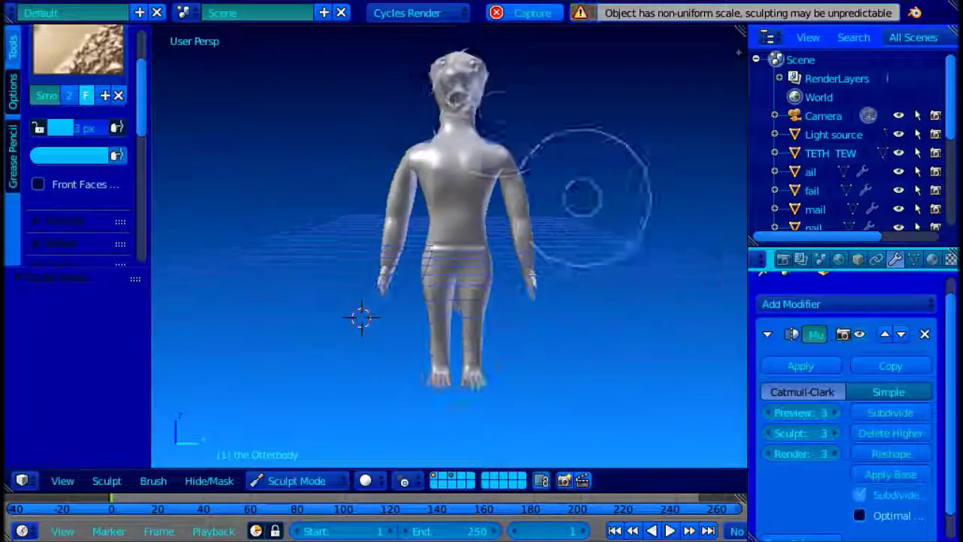
middle_drag(527, 97, 403, 111)
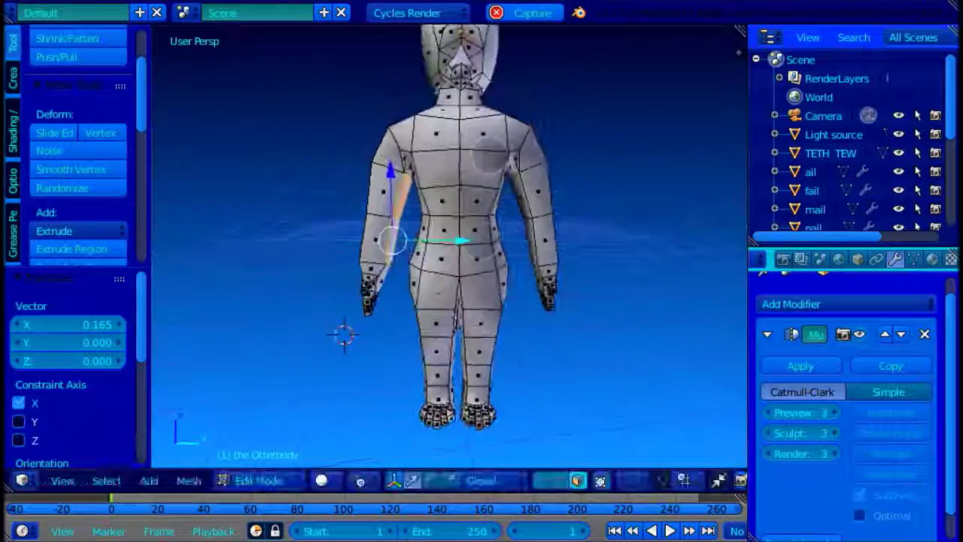
scroll(504, 167, down, 2)
key(a)
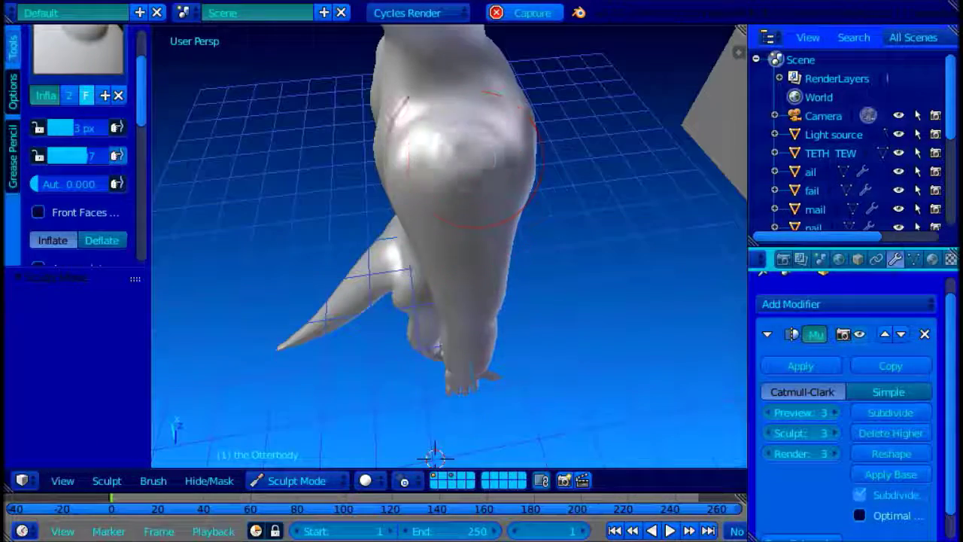
Step: Choose the Smooth brush for the body, and switch to the SculptDraw brush for the back
click(78, 49)
click(215, 133)
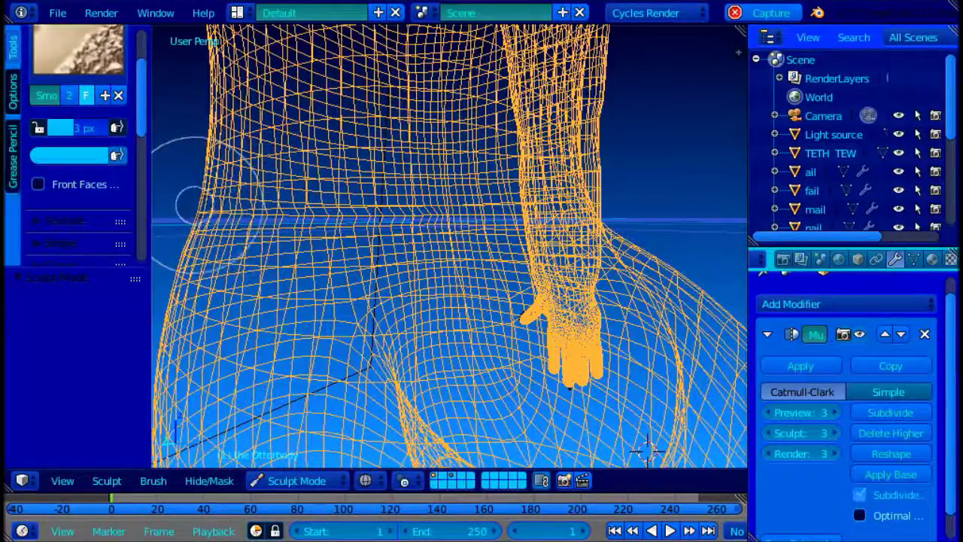
mouse_move(196, 204)
middle_down()
mouse_move(683, 211)
mouse_move(589, 201)
middle_up()
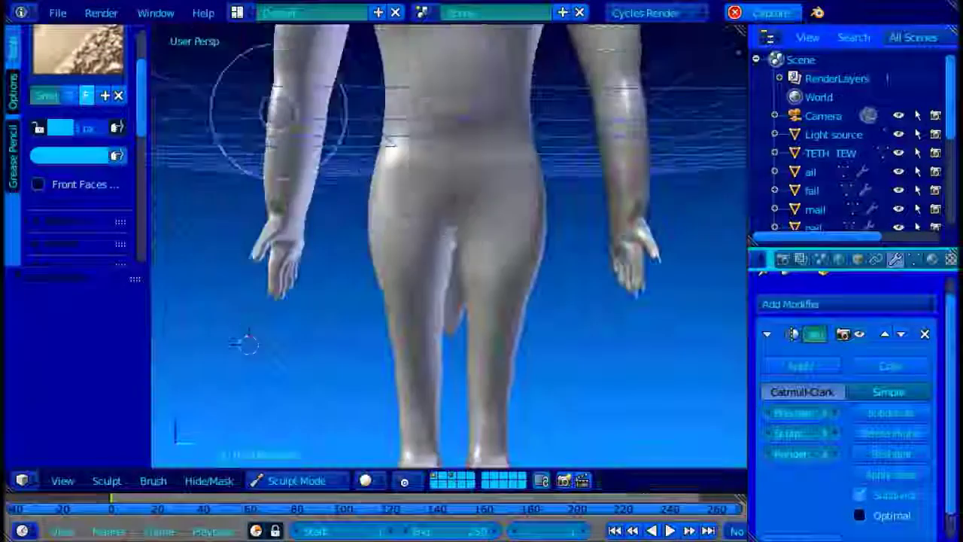
scroll(409, 135, up, 5)
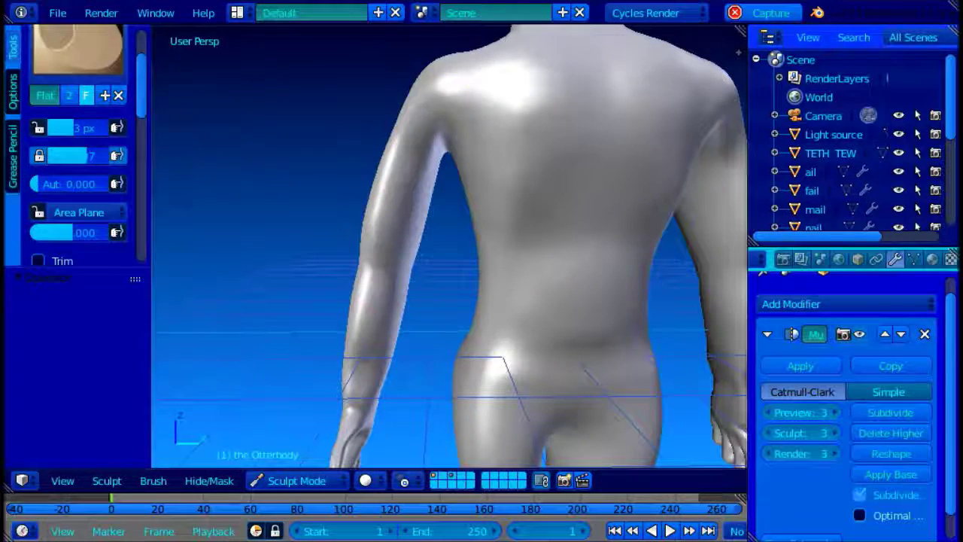
click(77, 54)
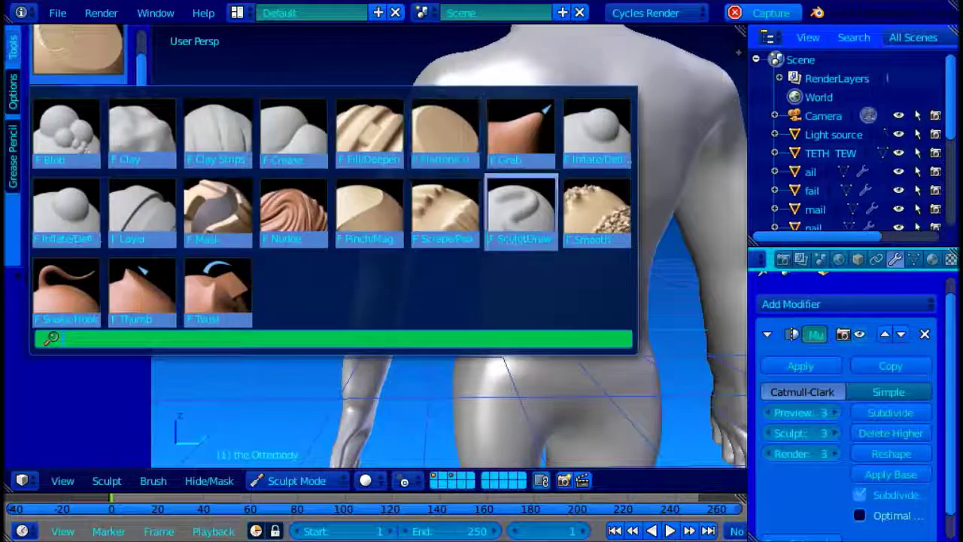
click(516, 204)
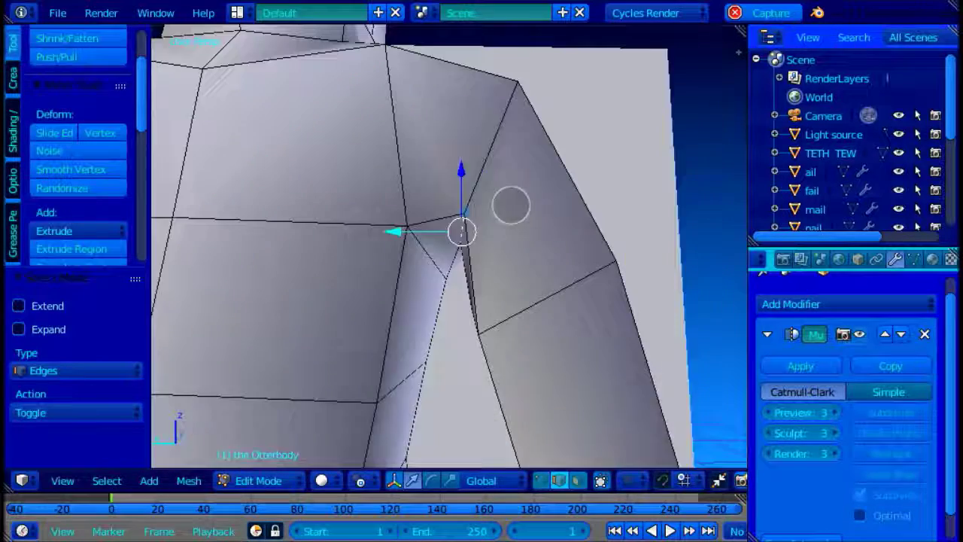
Step: Lower the selected armpit edge along the Z axis and shift it -0.016 along X
key(g)
key(z)
click(429, 264)
key(g)
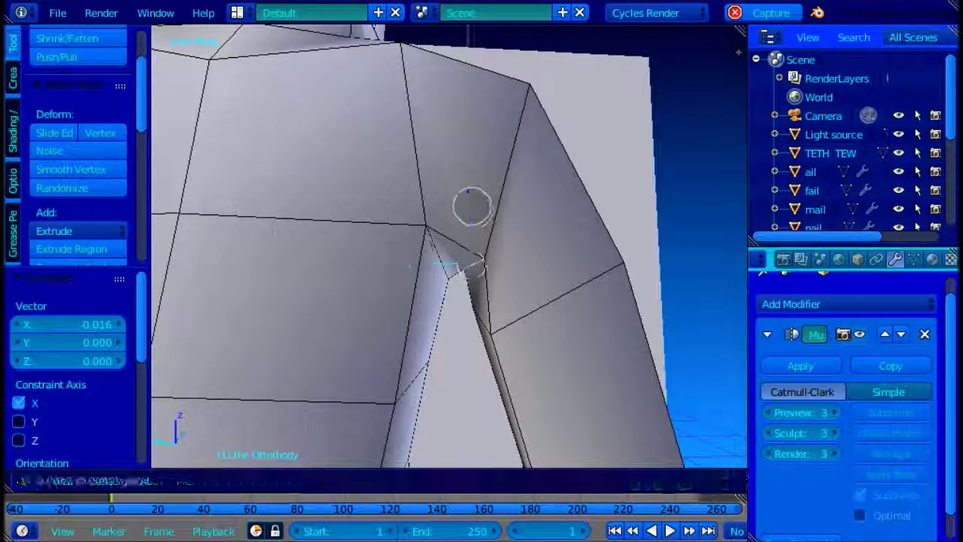
Step: Switch to vertex selection and move the armpit vertex 0.080 along the X axis
key(1)
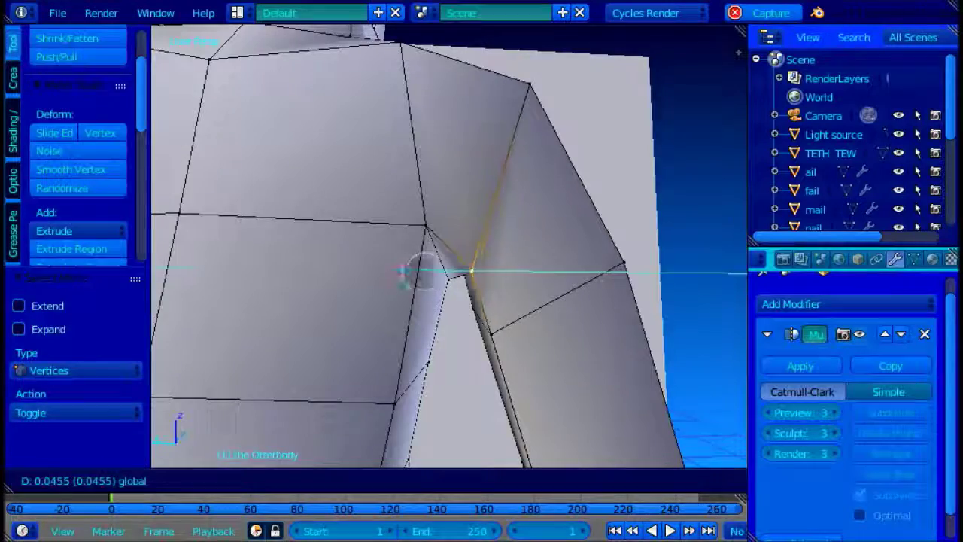
key(Return)
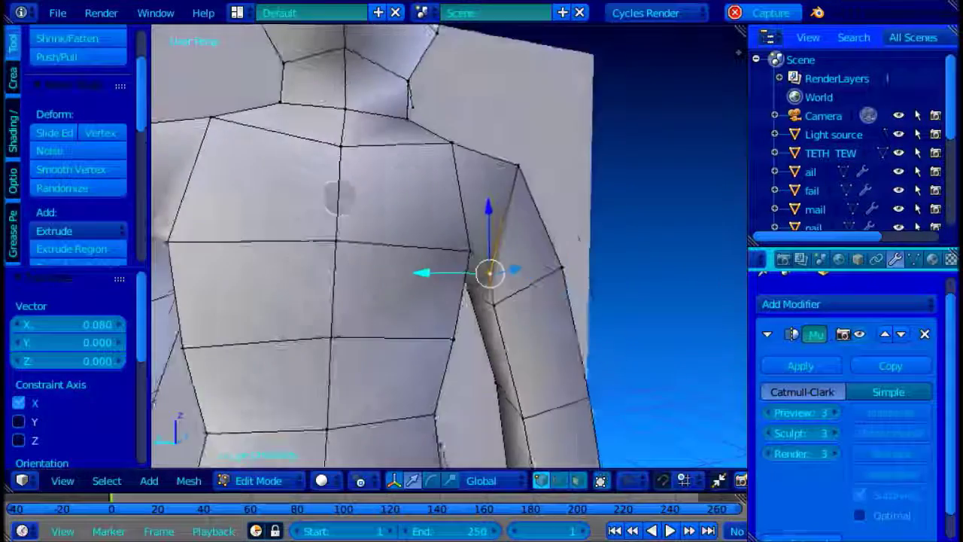
middle_drag(326, 256, 288, 178)
scroll(288, 177, down, 2)
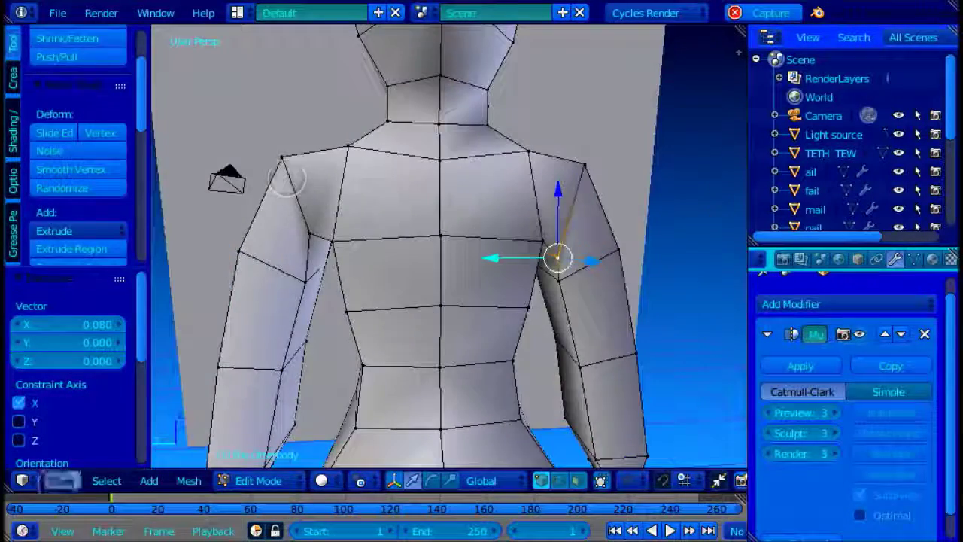
Step: Switch the viewport to orthographic, select the opposite armpit vertex and move it -0.021 along Z and inward along X
click(63, 480)
click(115, 254)
right_click(356, 238)
middle_drag(357, 238, 380, 239)
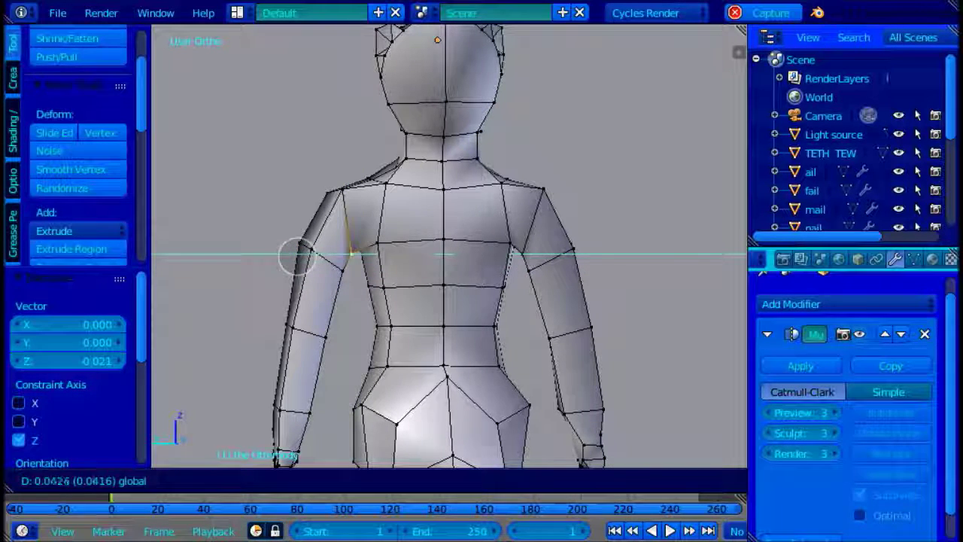
drag(297, 256, 296, 255)
Step: Clear the vertex selection and return the viewport to perspective
key(a)
scroll(580, 212, down, 1)
middle_drag(559, 216, 351, 356)
click(72, 480)
click(113, 211)
middle_drag(548, 243, 429, 407)
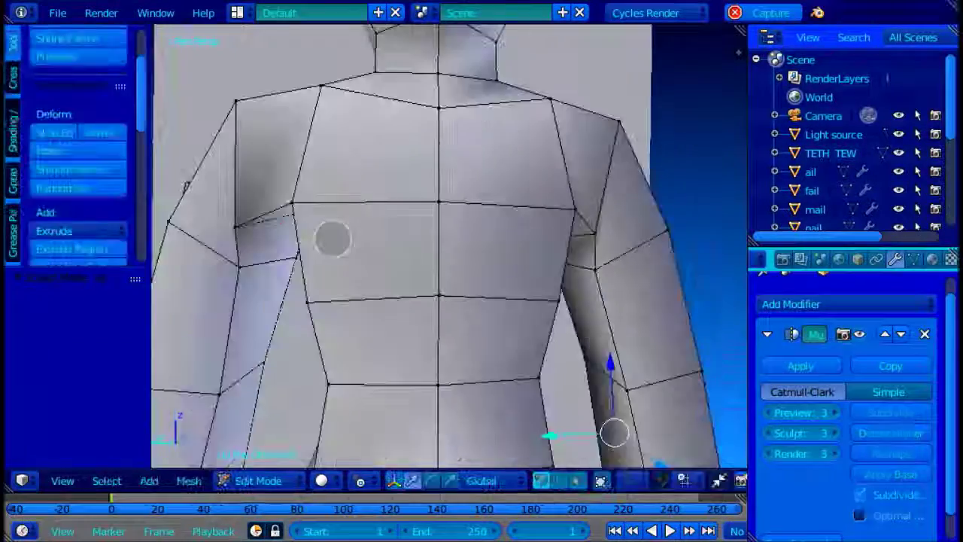
Step: Adjust the upper-arm geometry at the armpit using edge and vertex selection, and return the body to Sculpt Mode
mouse_move(451, 263)
middle_down()
mouse_move(512, 226)
mouse_move(527, 241)
mouse_move(361, 263)
mouse_move(361, 218)
mouse_move(467, 196)
mouse_move(406, 165)
mouse_move(458, 203)
mouse_move(452, 210)
mouse_move(301, 166)
middle_up()
key(ctrl+Tab)
right_click(318, 146)
key(ctrl+Tab)
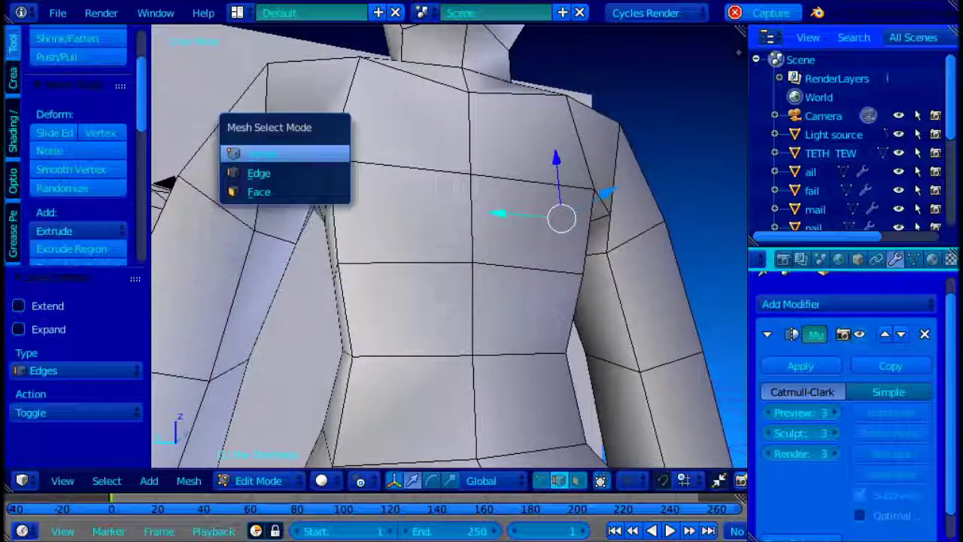
drag(243, 172, 247, 171)
scroll(247, 171, down, 3)
middle_drag(247, 171, 319, 238)
drag(289, 246, 294, 245)
scroll(294, 245, down, 2)
key(Tab)
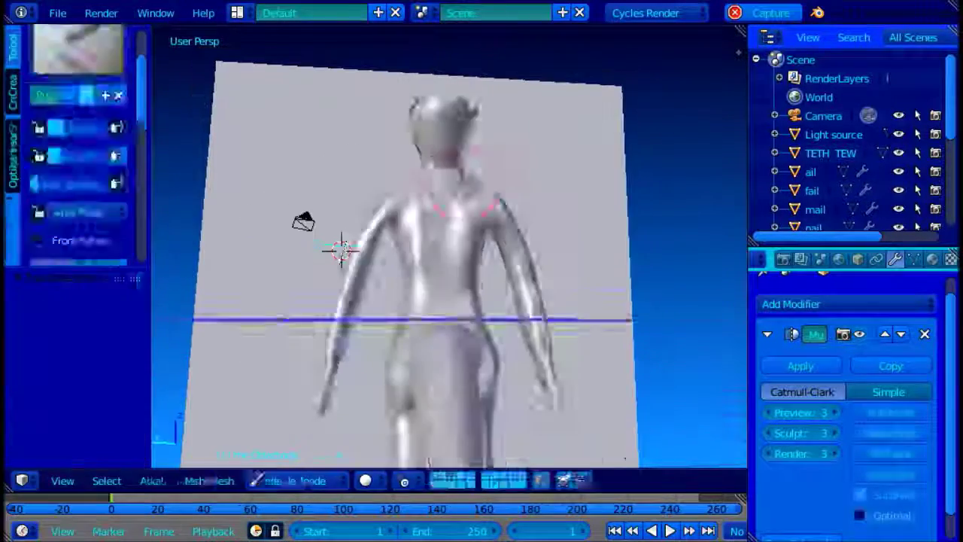
Step: Reopen the body mesh in Edit Mode, switch to edge selection and nudge an edge beside the armpit
key(Tab)
key(grave)
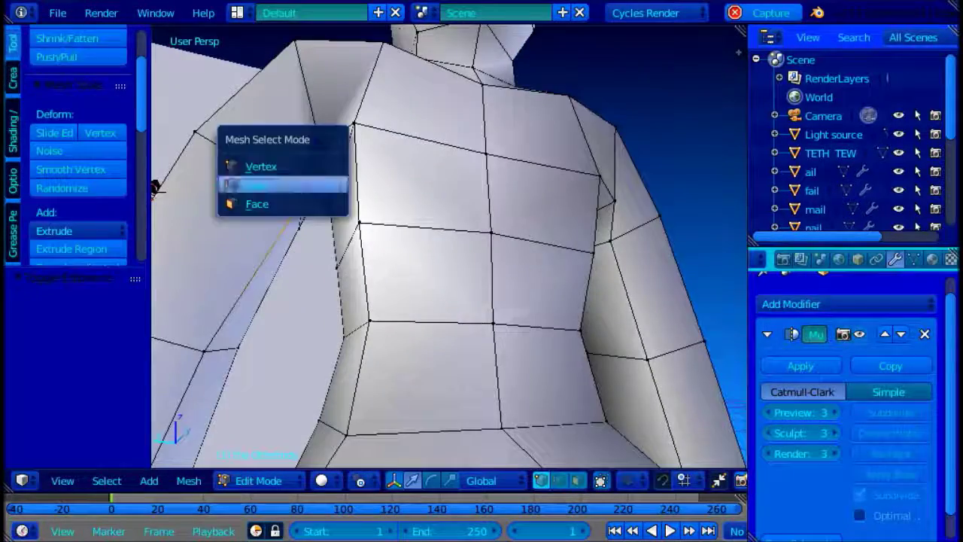
click(322, 185)
right_click(313, 173)
middle_drag(330, 187, 307, 174)
drag(295, 163, 297, 166)
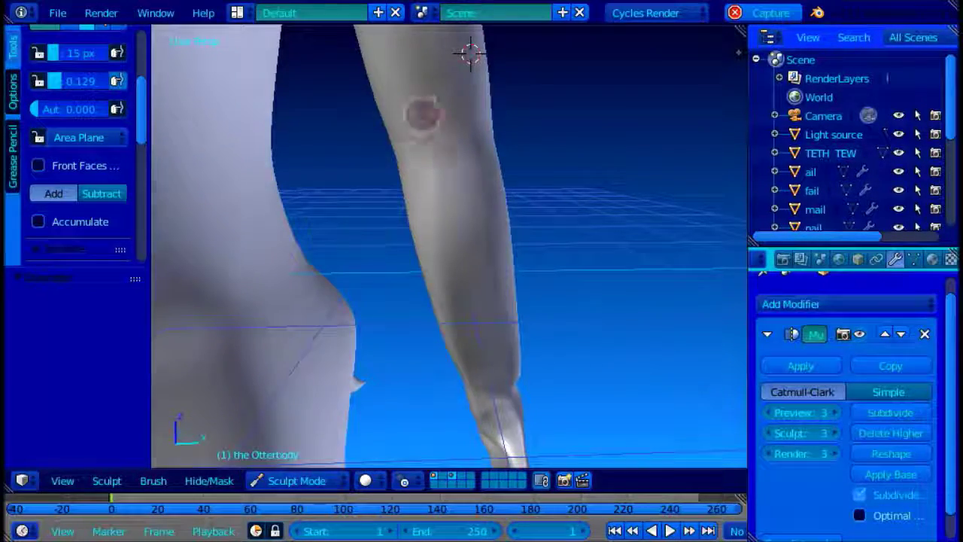
Step: Set the SculptDraw brush radius to 51 px for detailing the arm
scroll(110, 104, up, 3)
drag(72, 165, 79, 166)
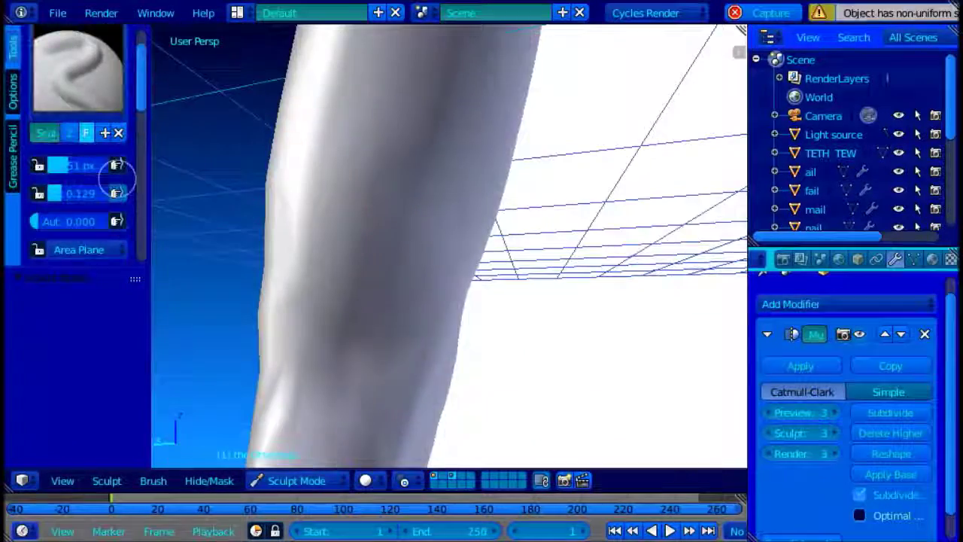
scroll(116, 178, down, 3)
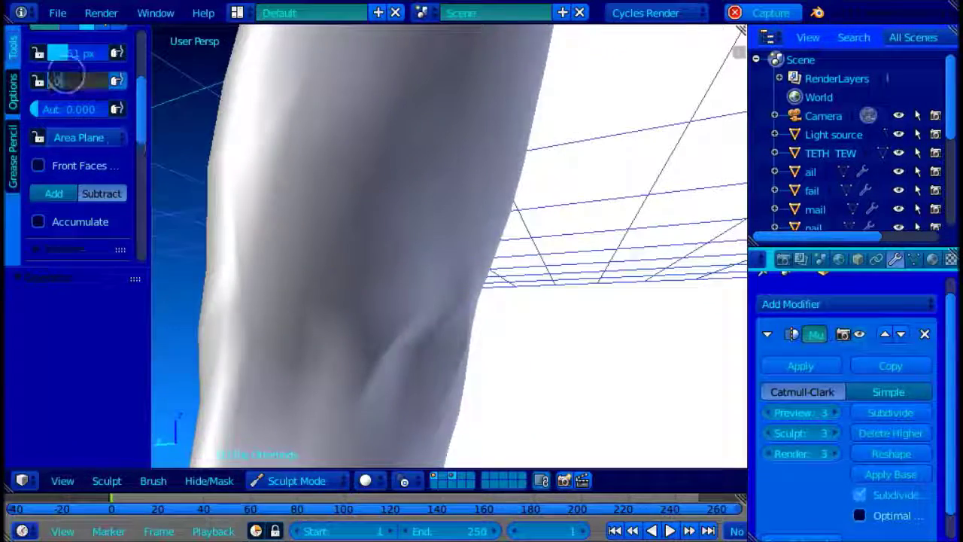